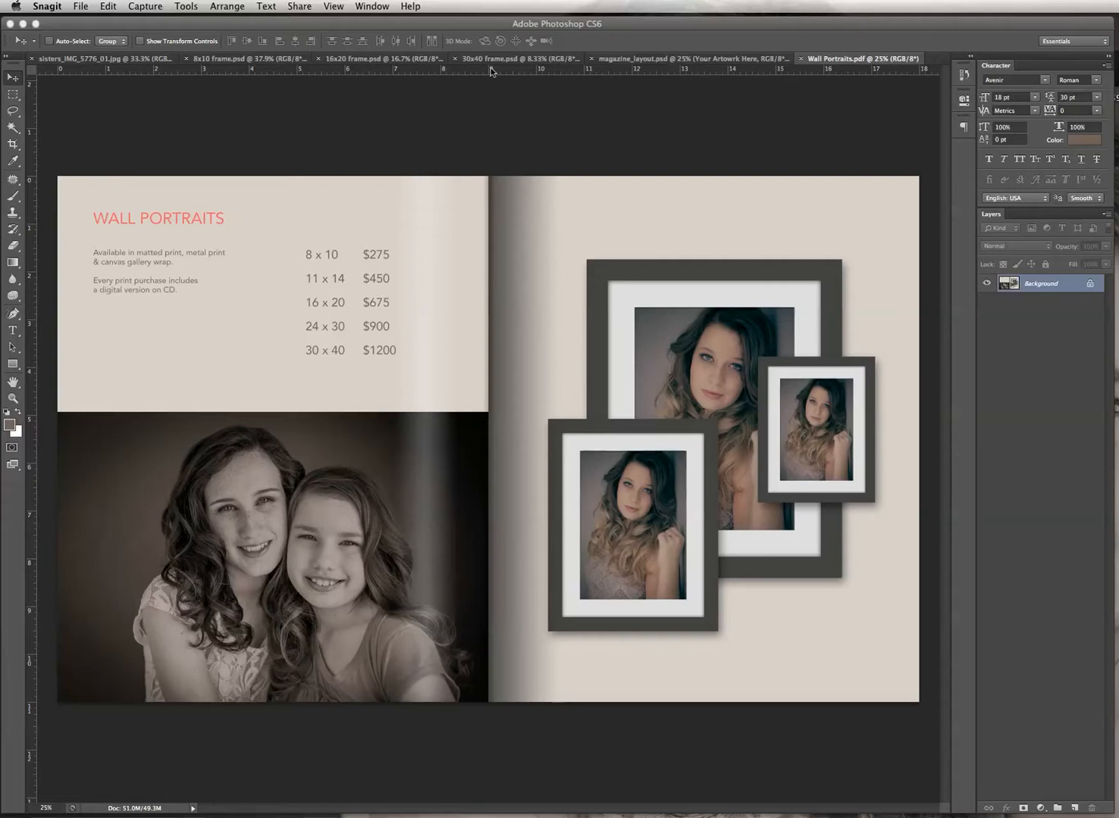
Switch to magazine_layout.psd and preview the Magazine Highlights group by listing its layers and hiding and showing the whole group.
click(626, 56)
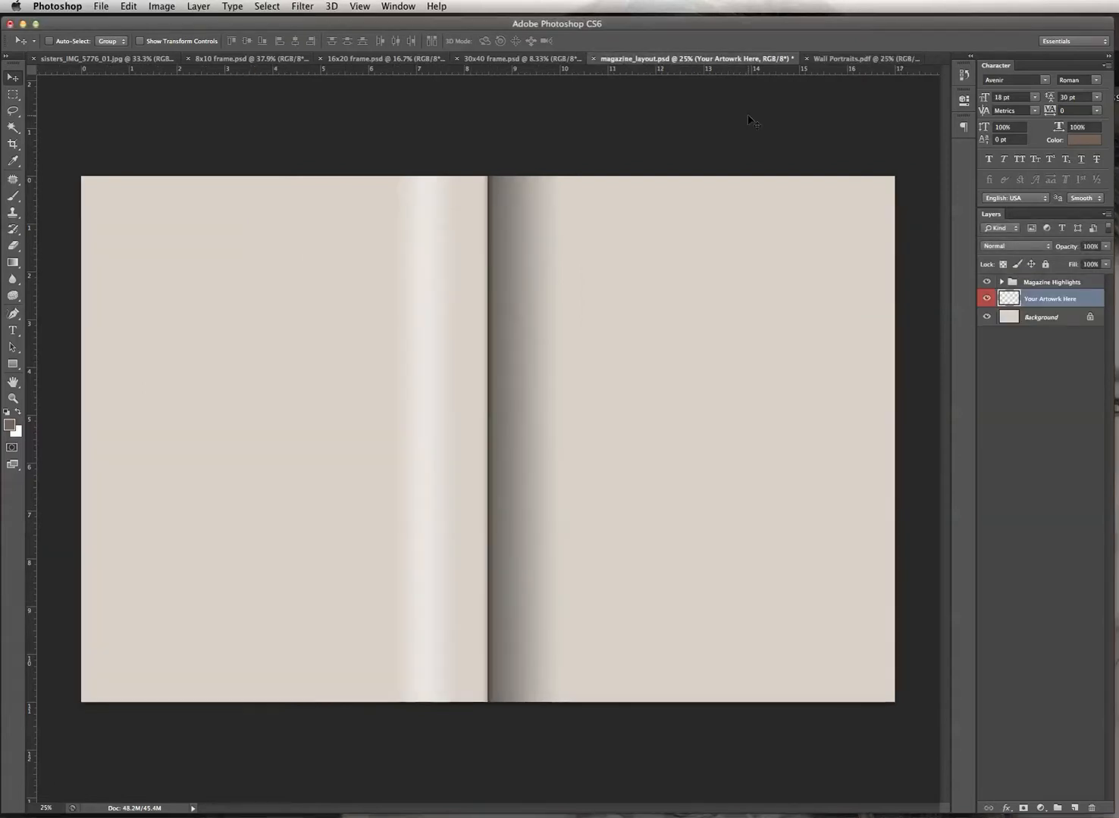
click(1001, 282)
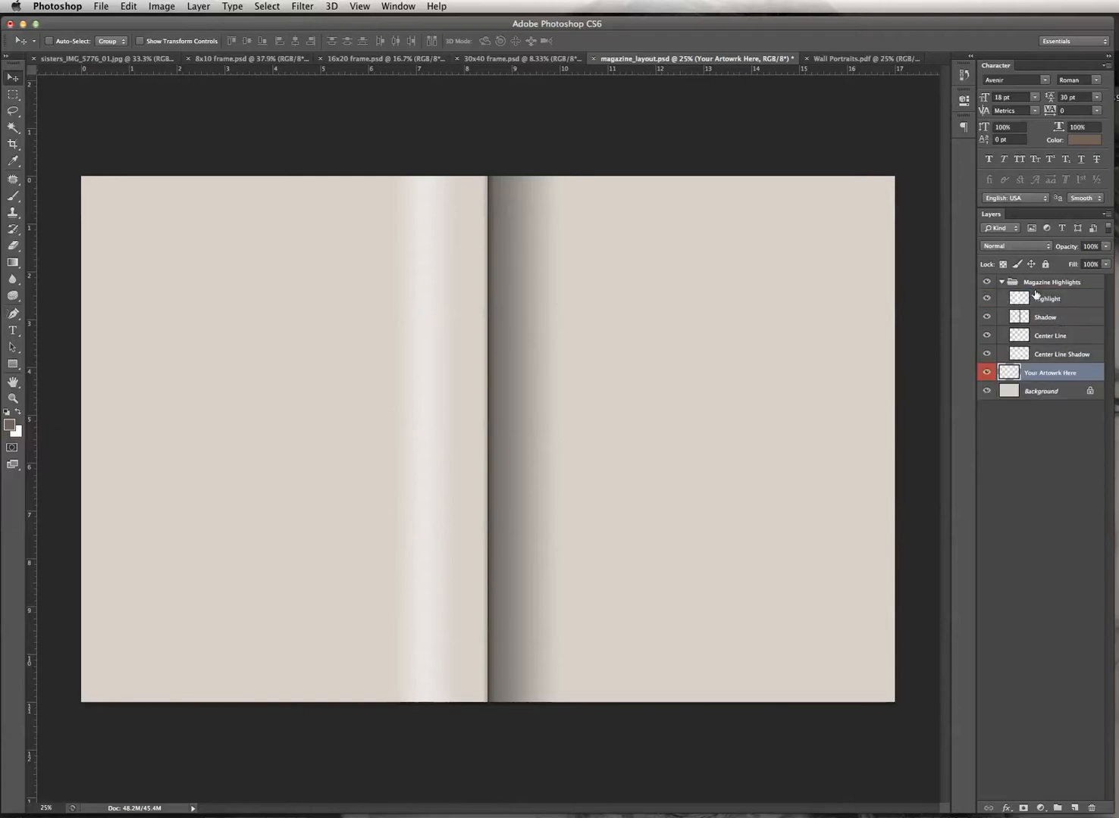
click(1052, 284)
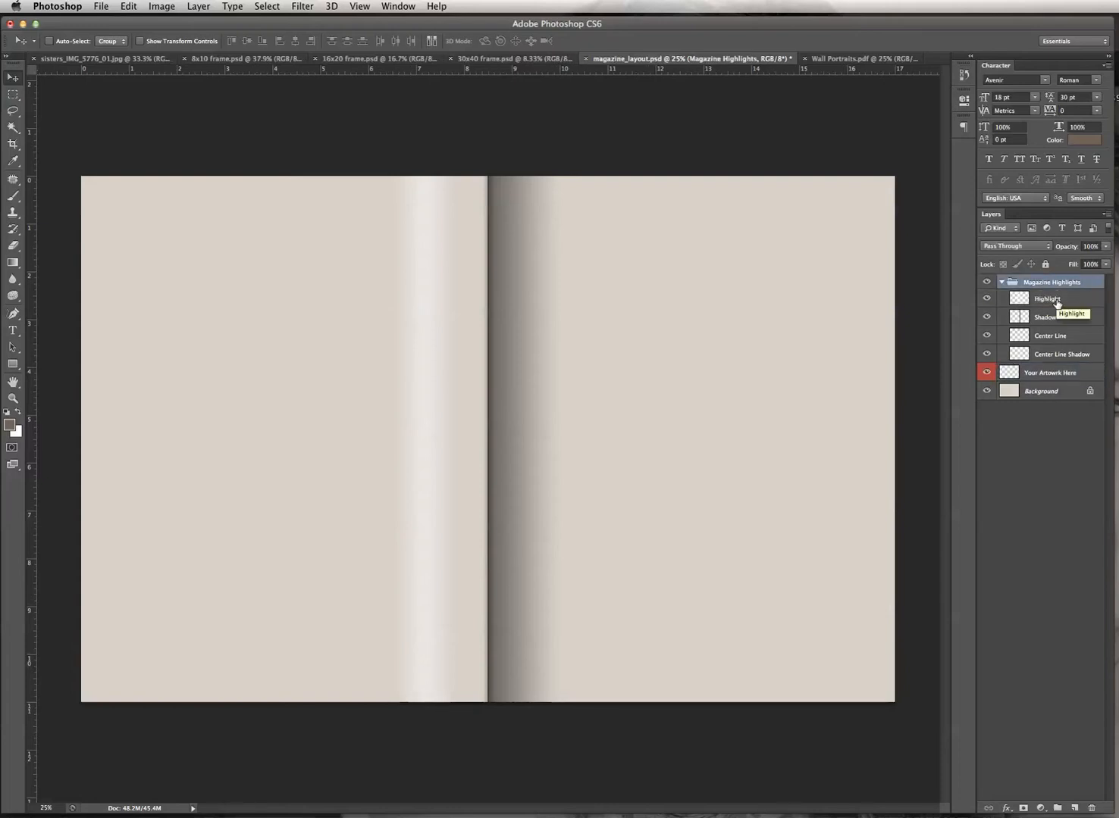
click(1002, 283)
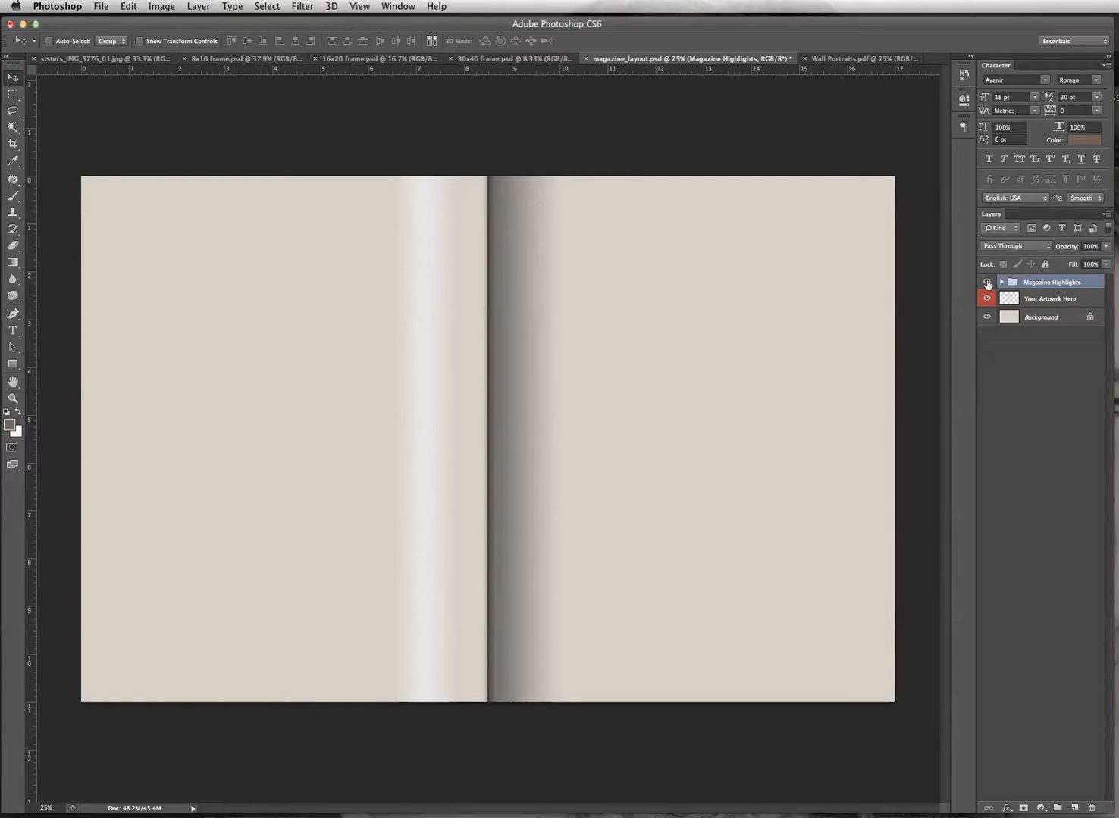
click(987, 283)
click(986, 283)
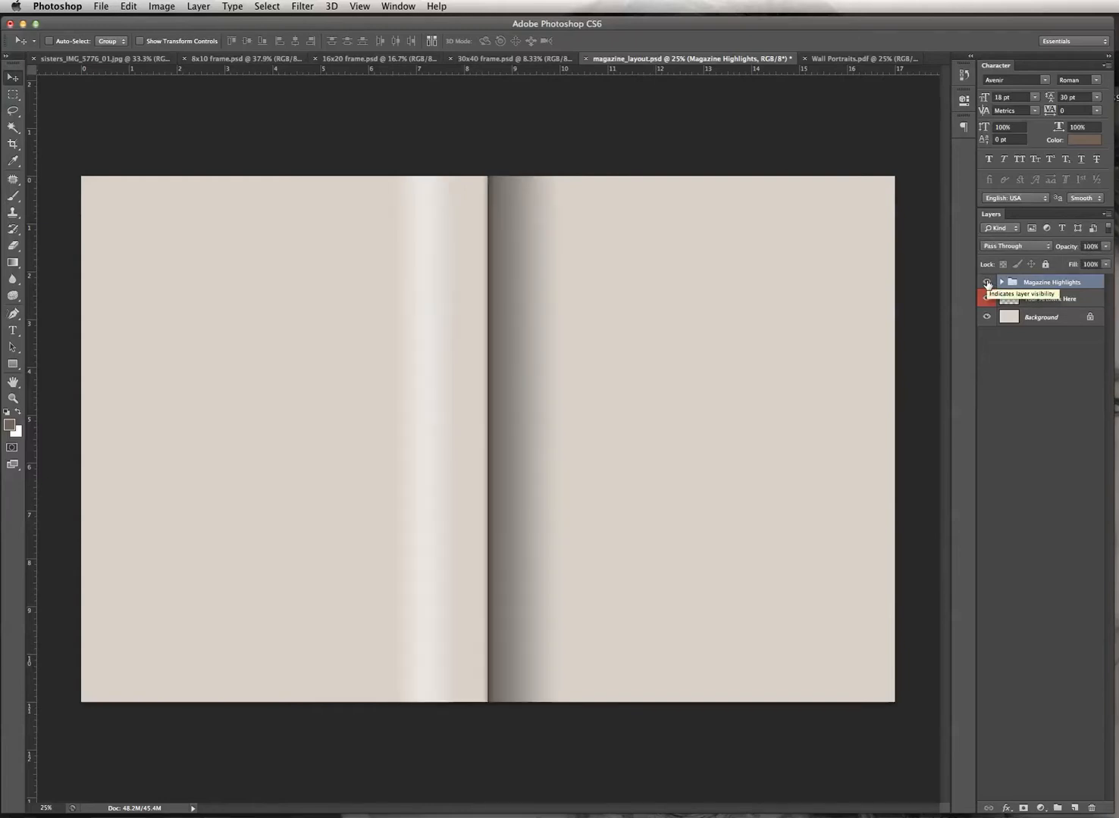
click(986, 283)
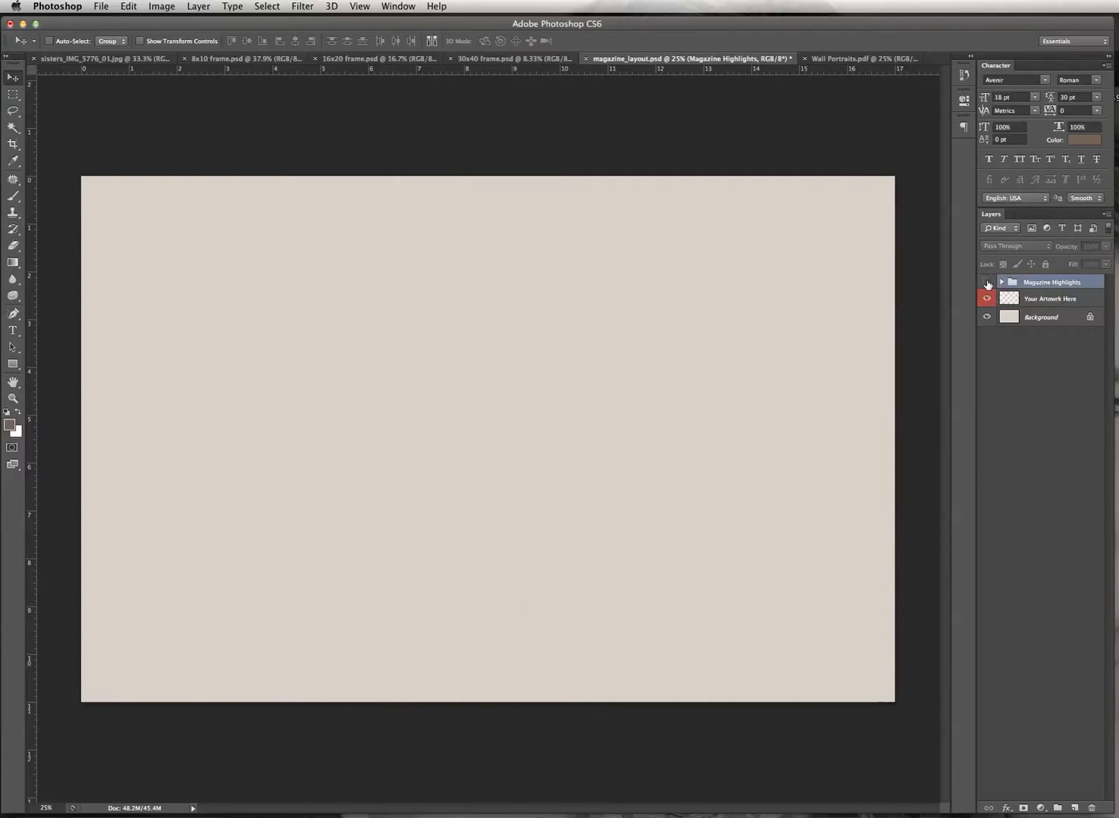
click(986, 283)
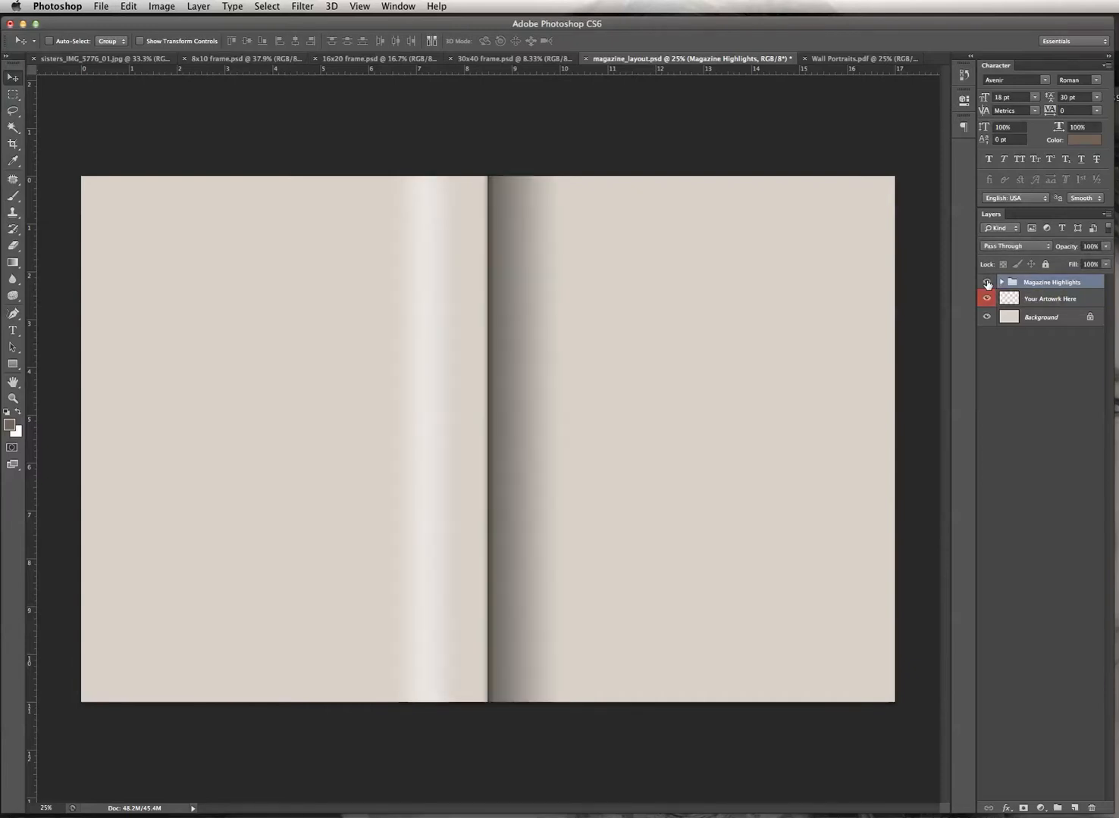
Expand the Magazine Highlights group and preview the Highlight layer's effect by hiding and showing it.
click(1001, 283)
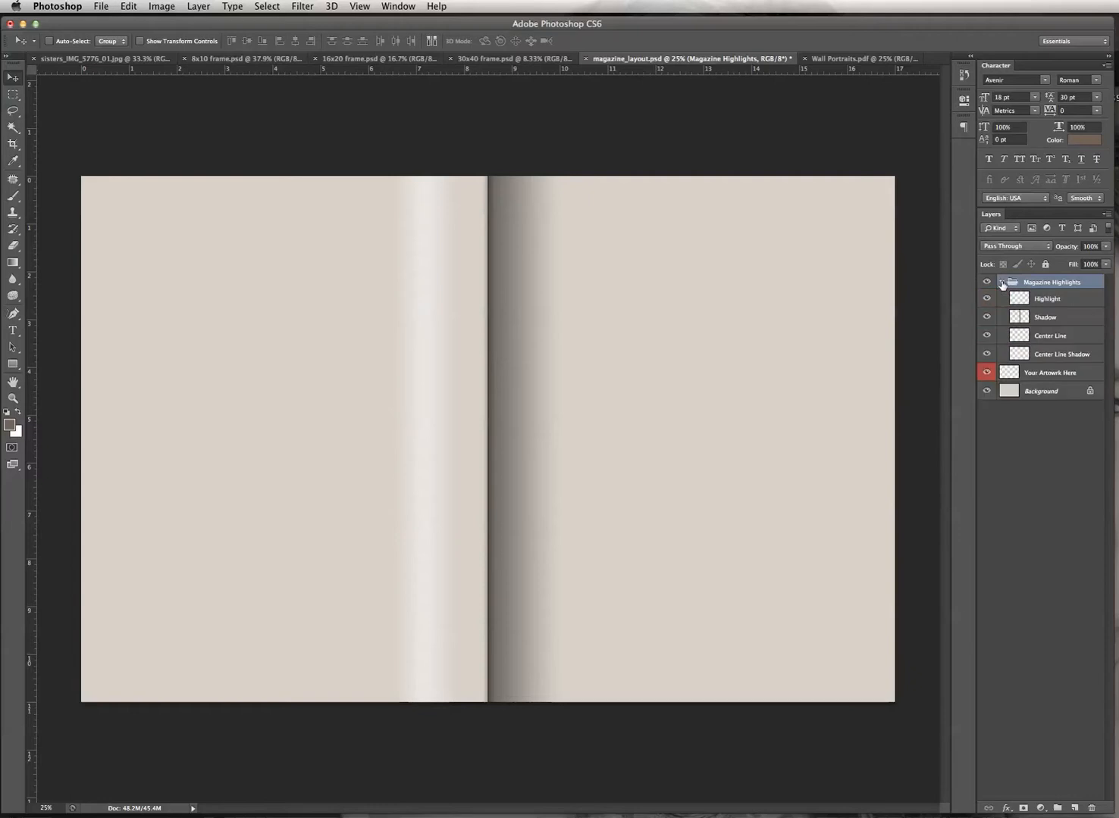
click(1069, 301)
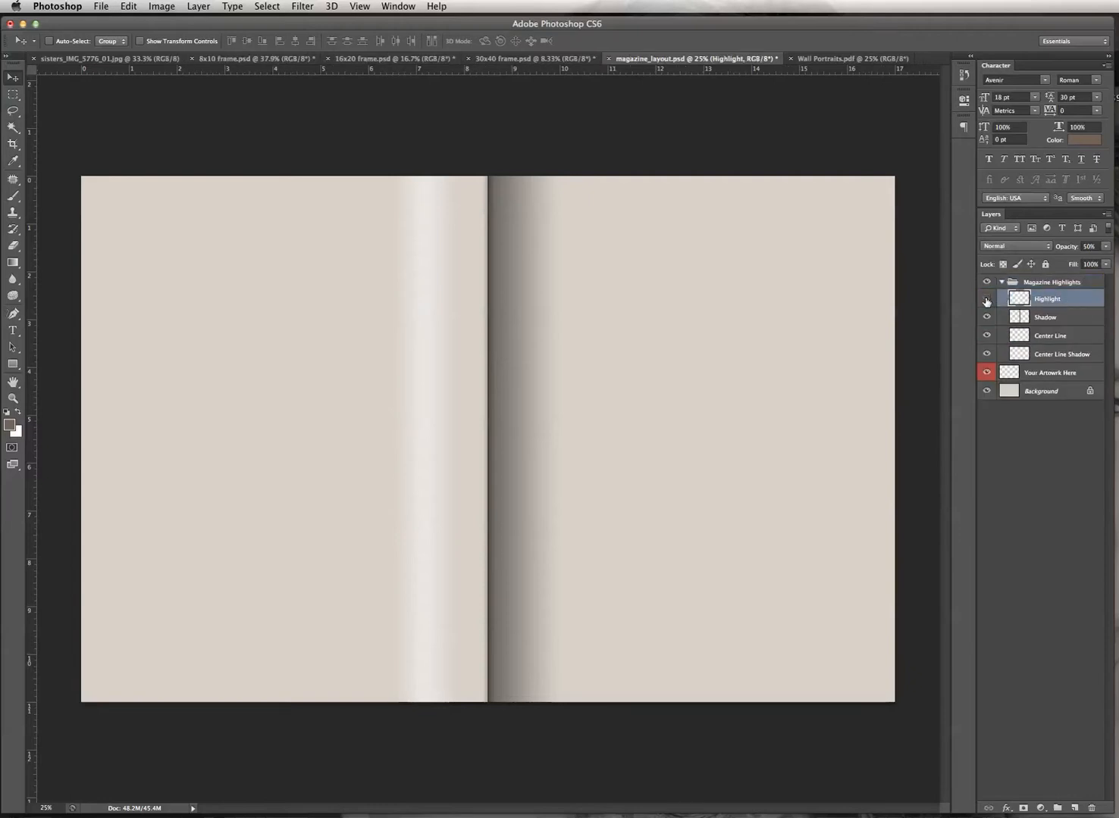
click(986, 300)
click(986, 300)
click(986, 300)
click(986, 300)
Try raising the Highlight layer's opacity to 92% and set it back to 50%.
click(1103, 247)
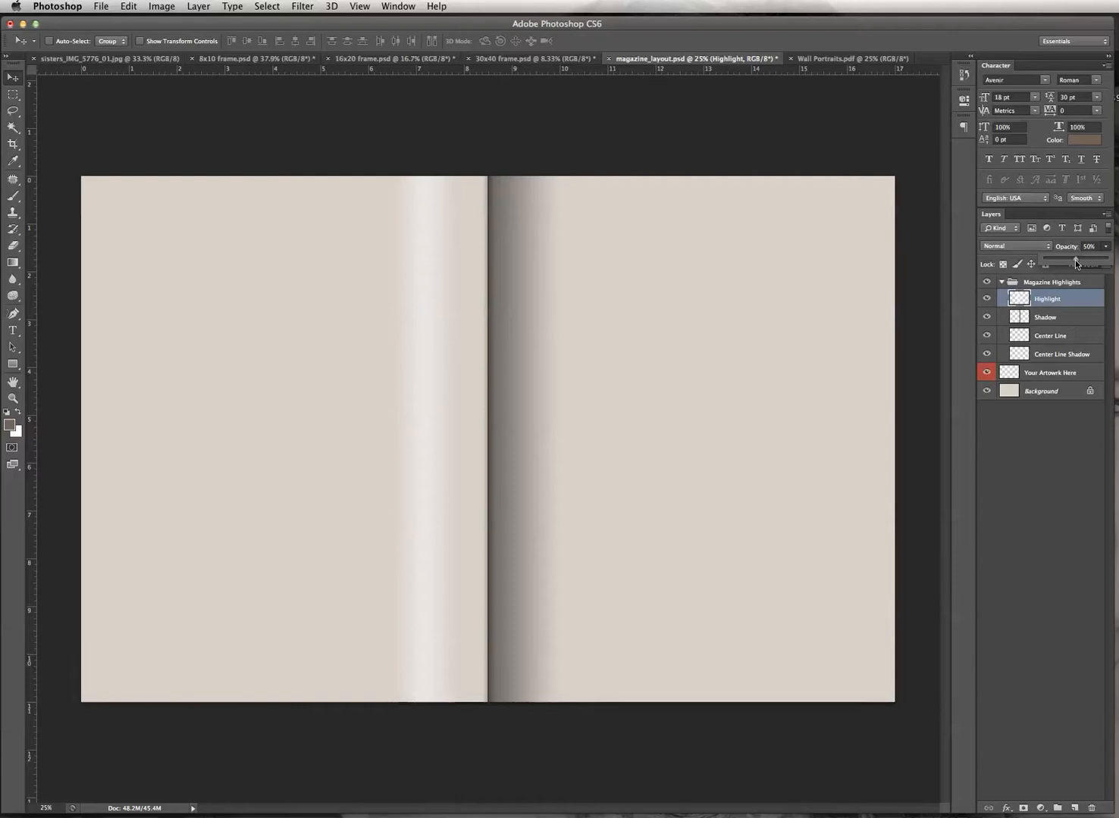
drag(1075, 260, 1101, 262)
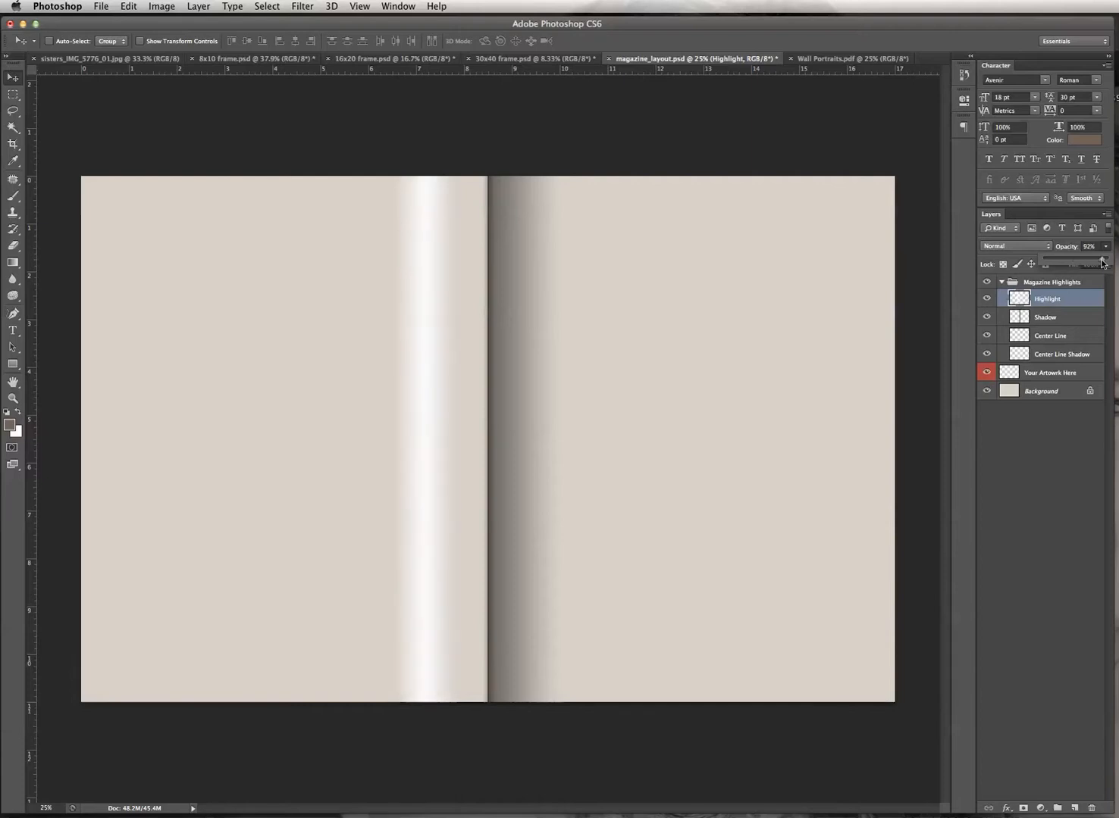
drag(1102, 262, 1075, 259)
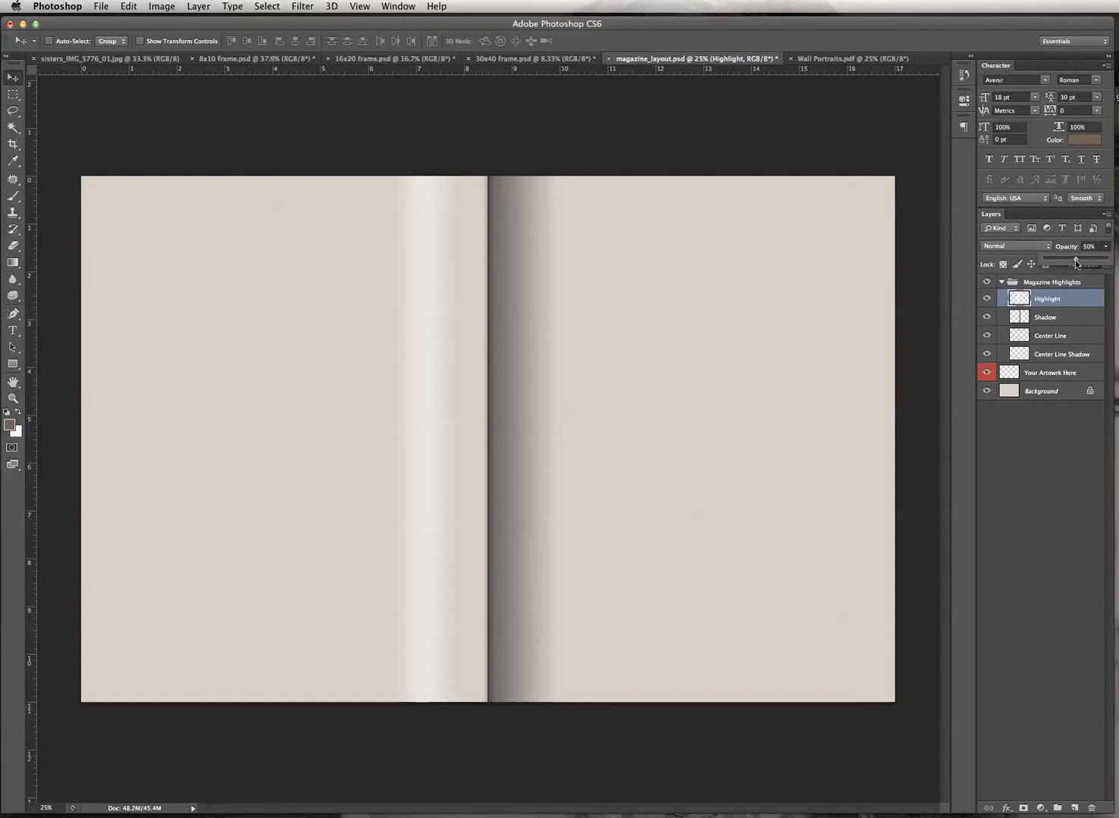
drag(1064, 260, 1067, 259)
drag(1074, 259, 1074, 259)
Preview the Shadow layer's effect by hiding and showing it, and check its opacity setting.
click(1072, 317)
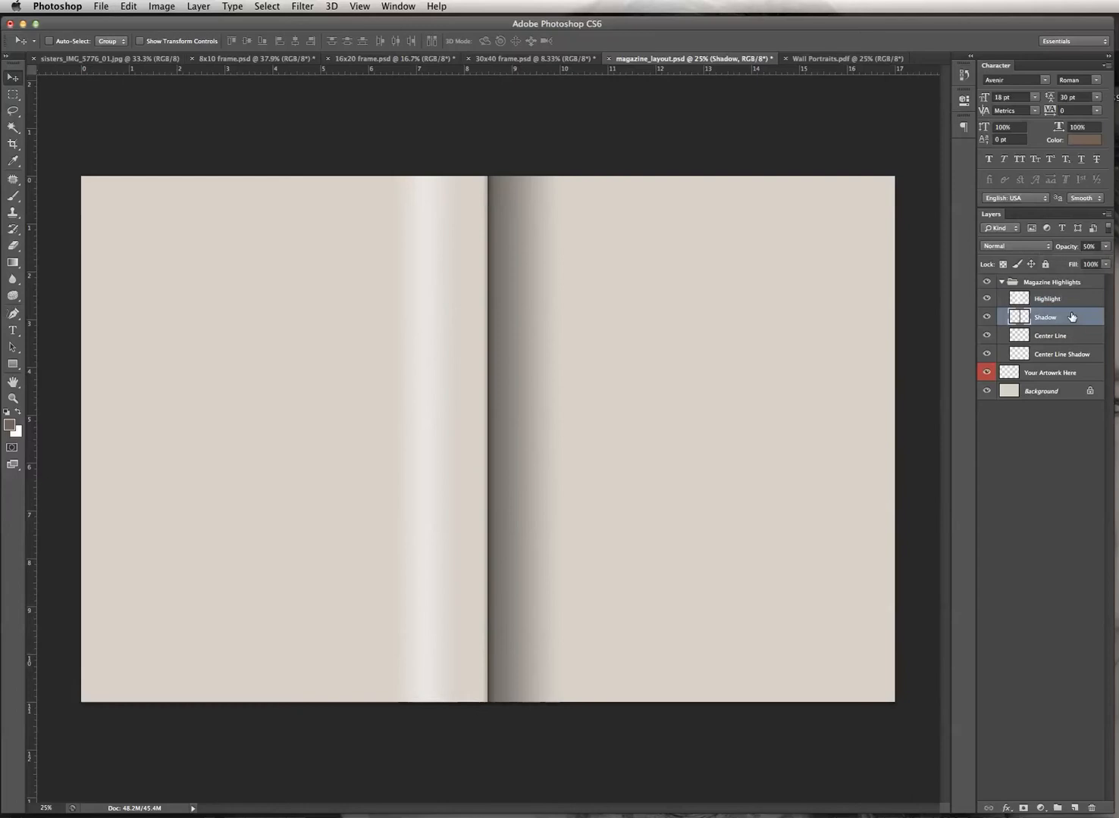
click(987, 318)
click(987, 317)
click(1105, 247)
mouse_move(1076, 258)
mouse_down()
mouse_move(1093, 262)
mouse_move(1062, 259)
mouse_move(1074, 262)
mouse_up()
Examine the Center Line layer up close at the page fold by hiding and showing it.
click(1078, 339)
click(1077, 339)
drag(477, 382, 791, 396)
click(986, 336)
click(986, 336)
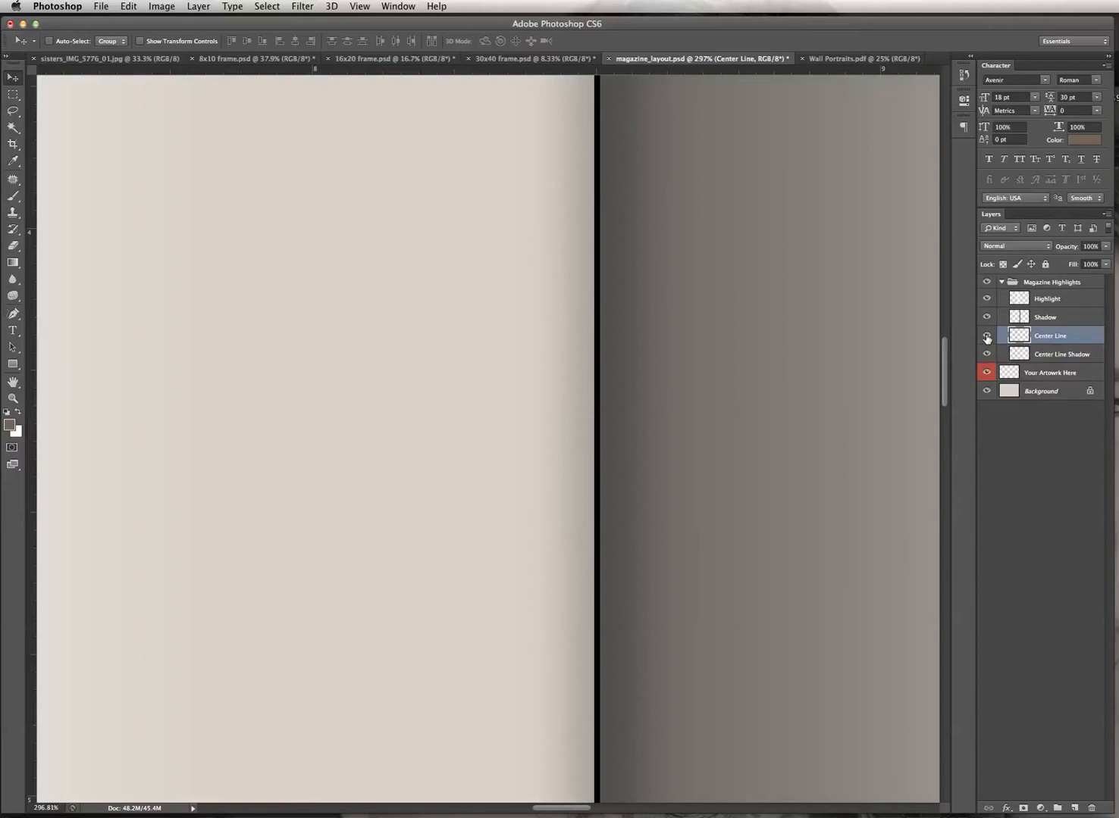
Examine the Center Line Shadow layer's effect at the page fold by hiding and showing it.
click(1044, 355)
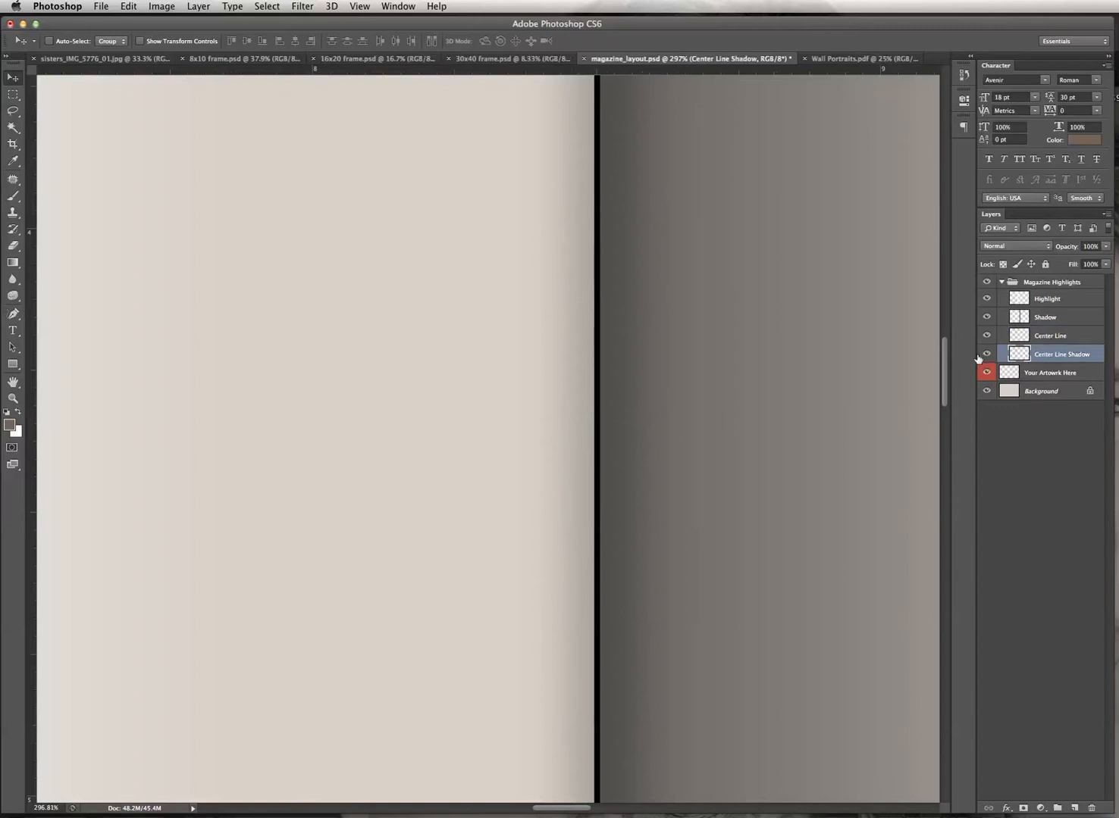
click(985, 354)
click(986, 354)
click(986, 354)
click(986, 354)
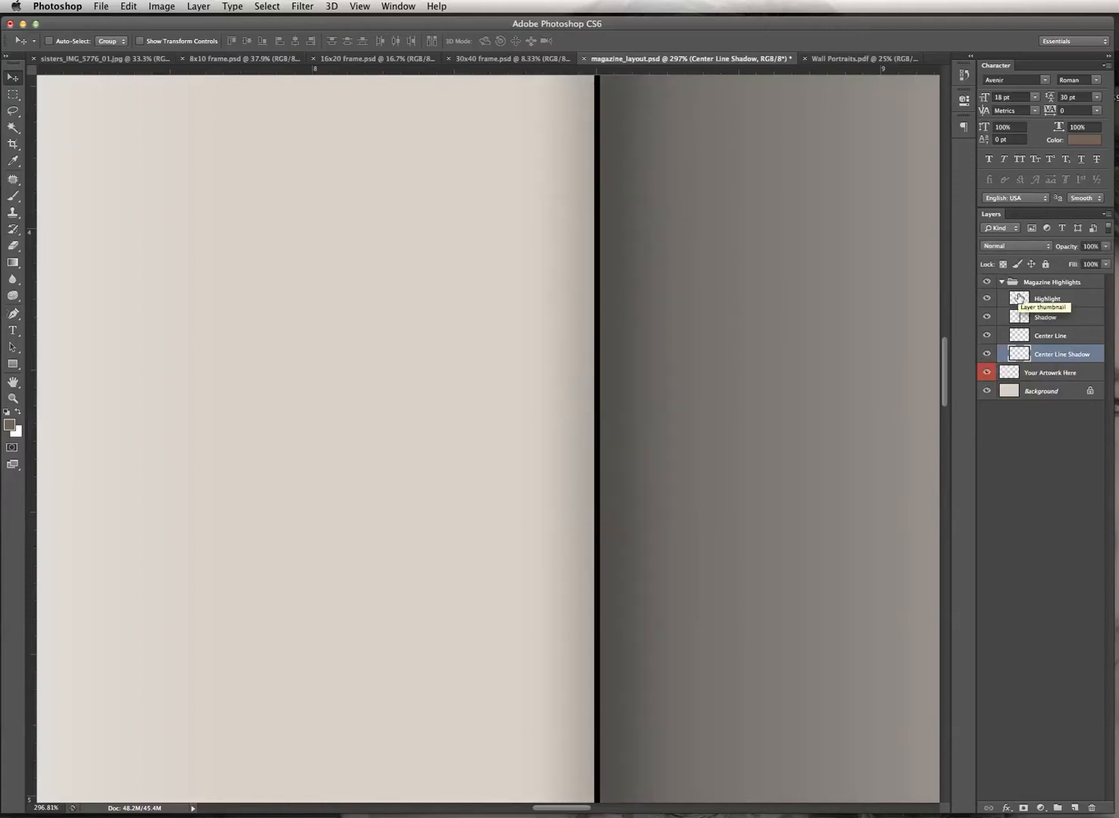
Collapse the Magazine Highlights group and select the "Your Artowrk Here" layer.
key(super+0)
key(super+minus)
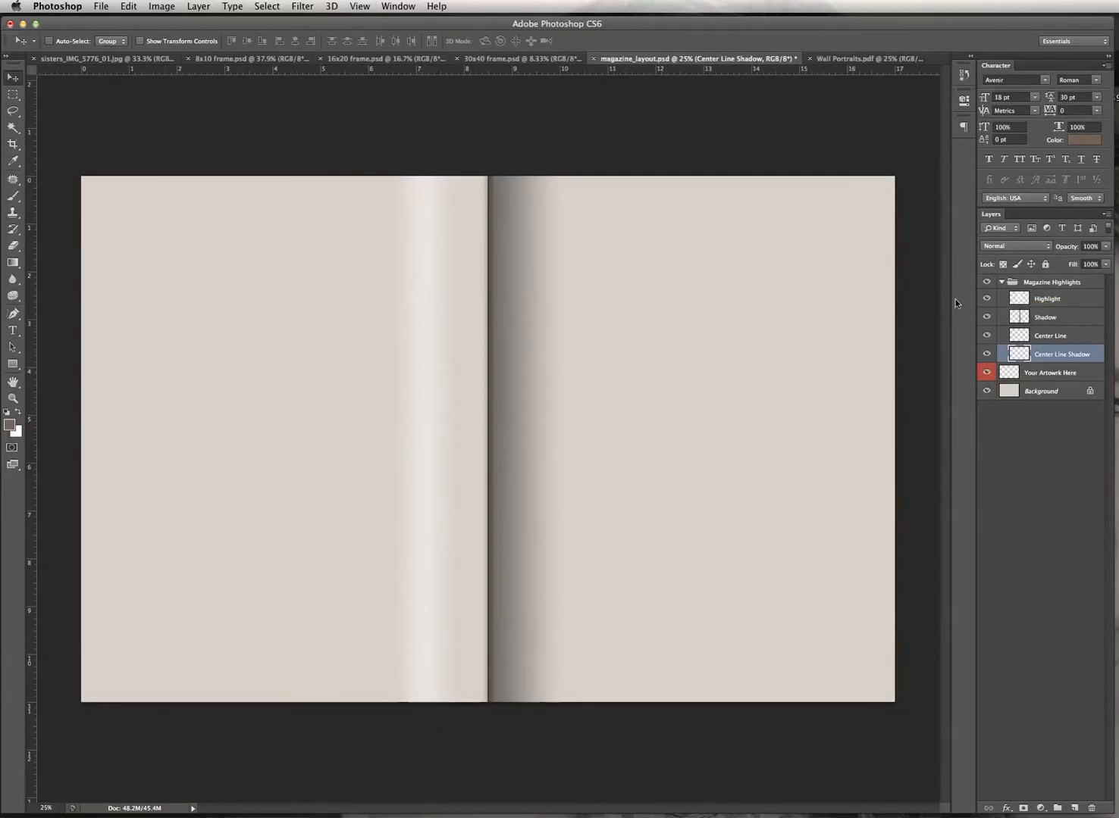
click(1001, 281)
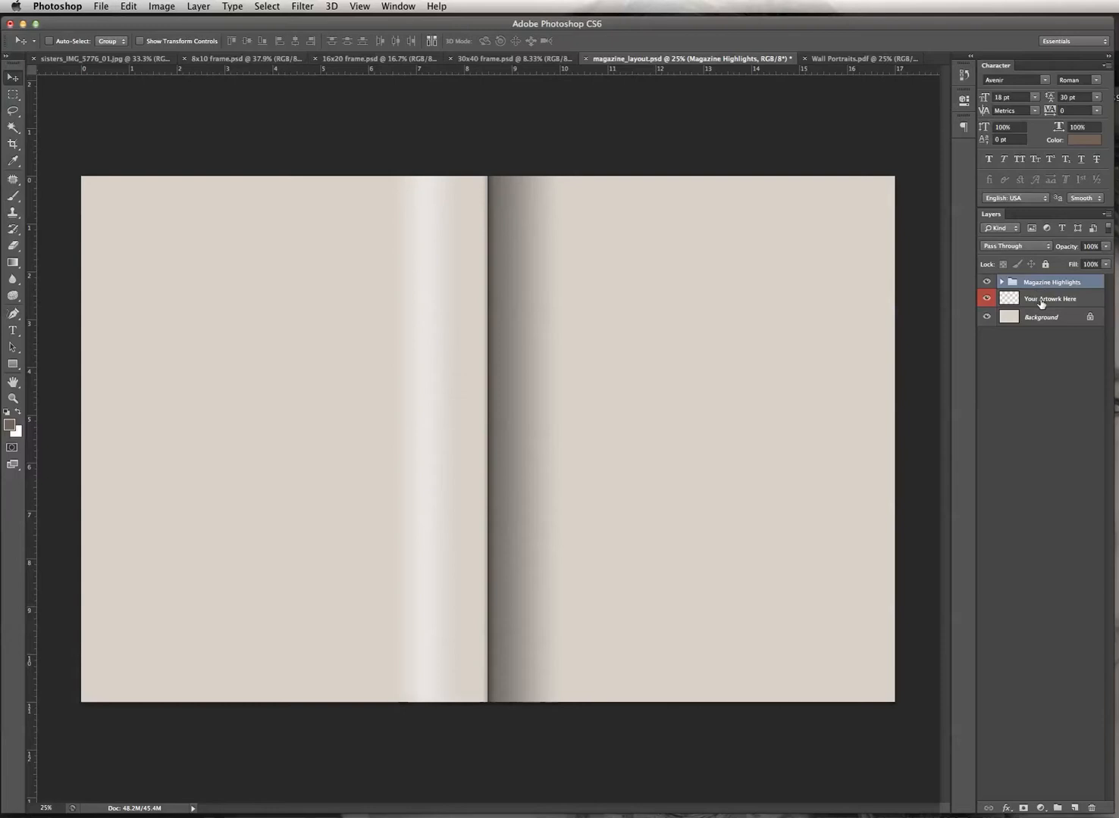
click(1081, 302)
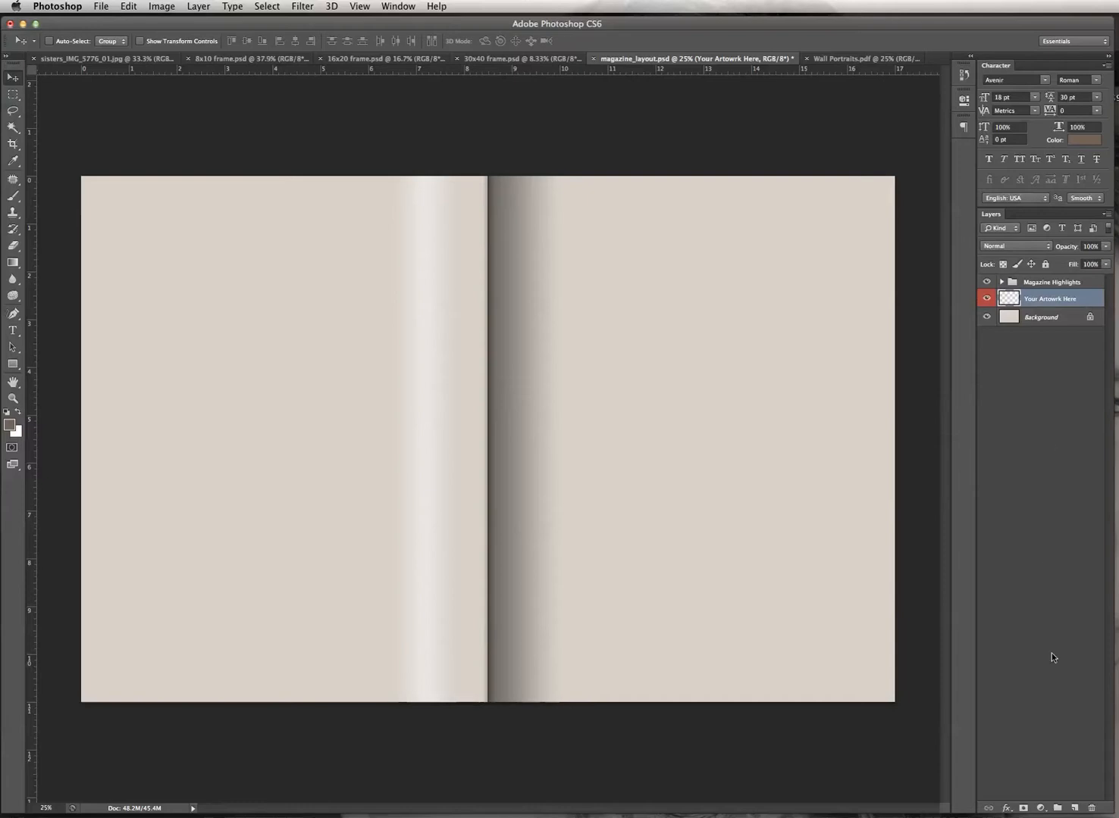
Add a blank layer above "Your Artowrk Here" and delete it, and duplicate "Your Artowrk Here" and delete the copy.
click(1074, 808)
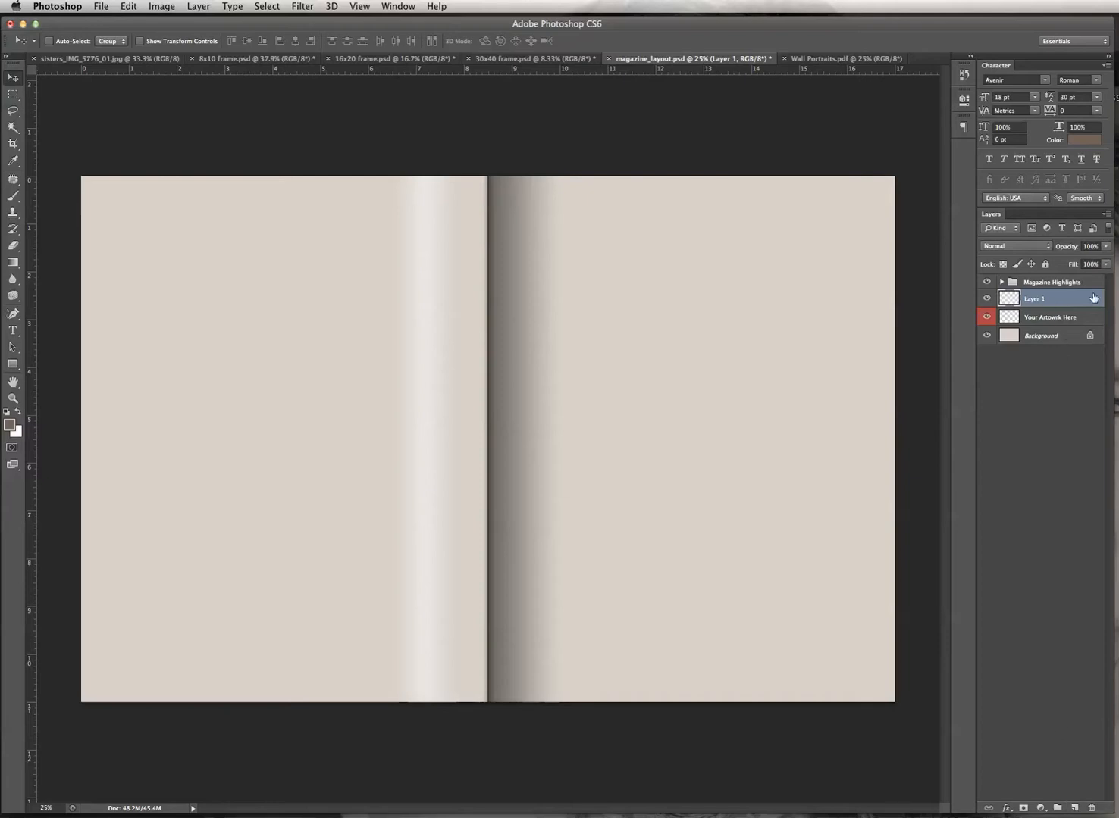
key(Delete)
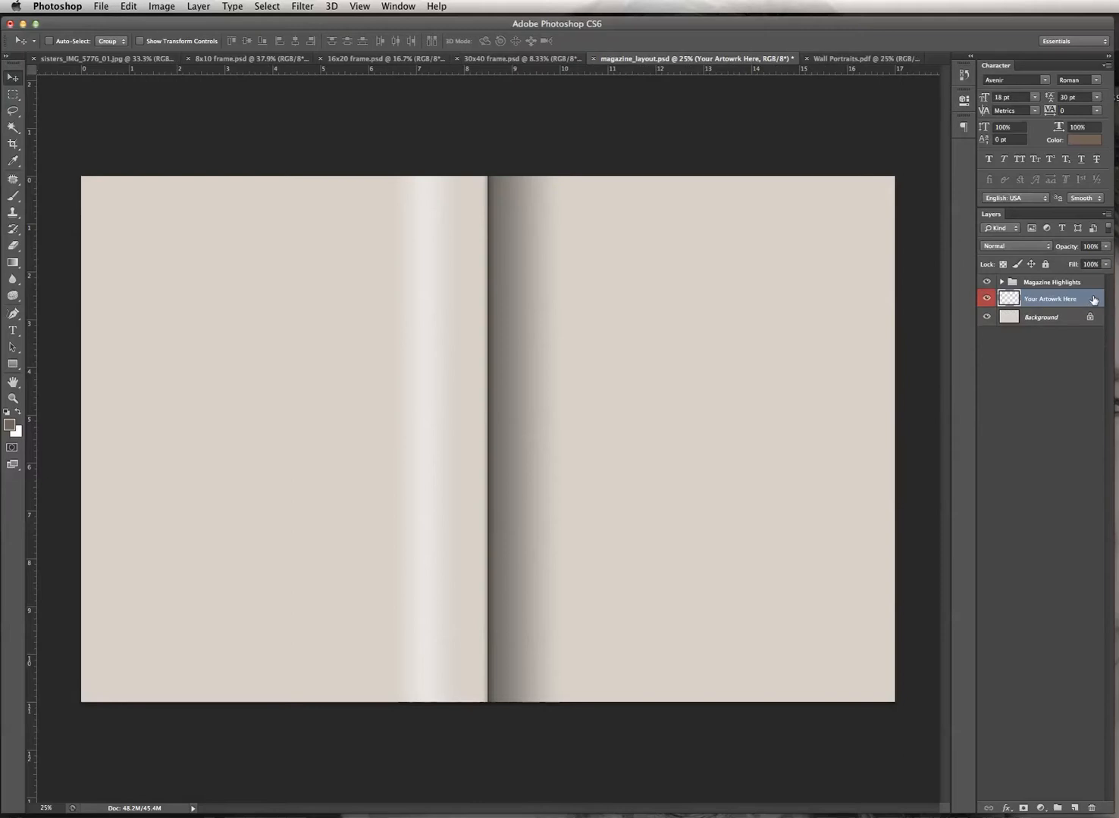
drag(1083, 305, 1075, 807)
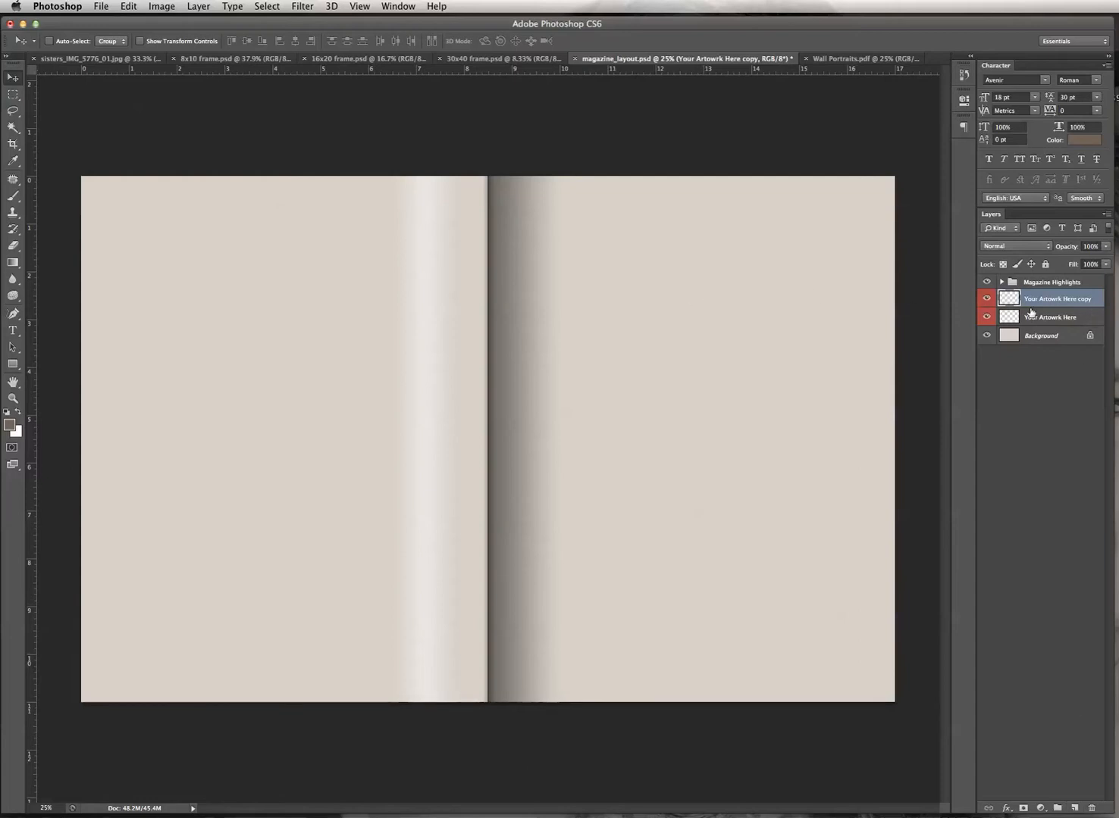
key(Delete)
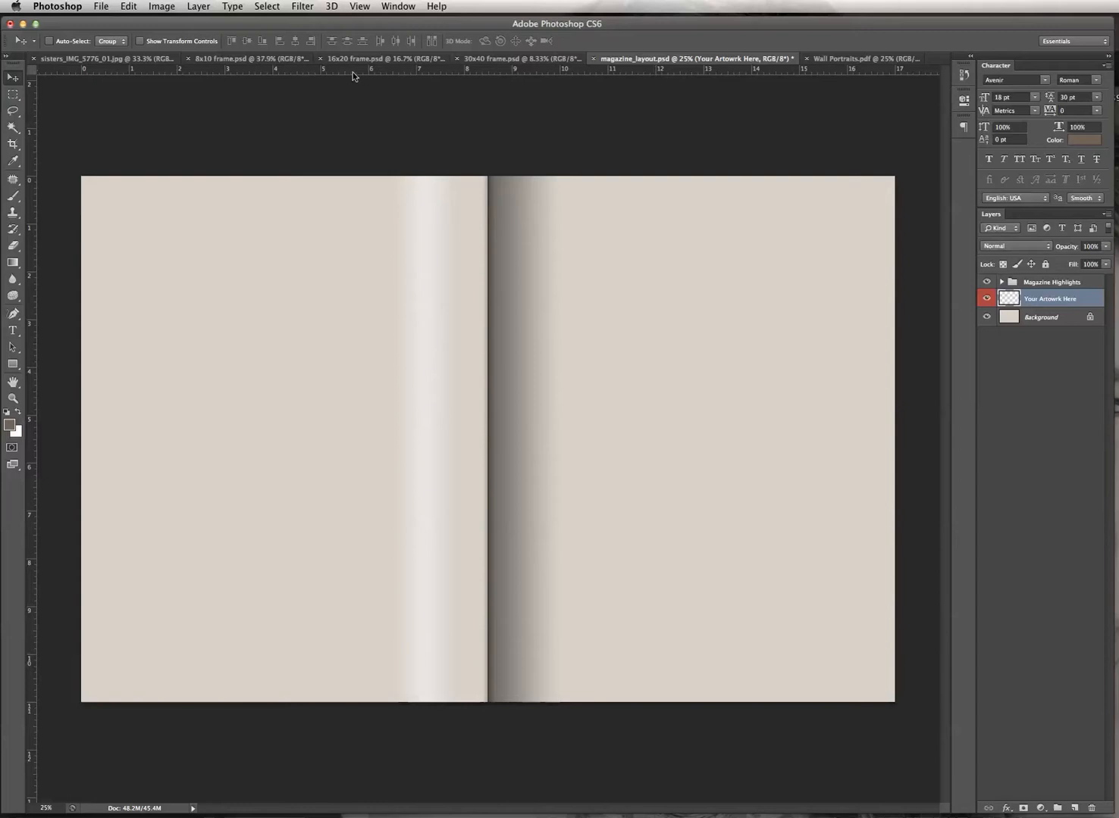
View the finished Wall Portraits.pdf layout for reference and return to magazine_layout.psd.
click(839, 59)
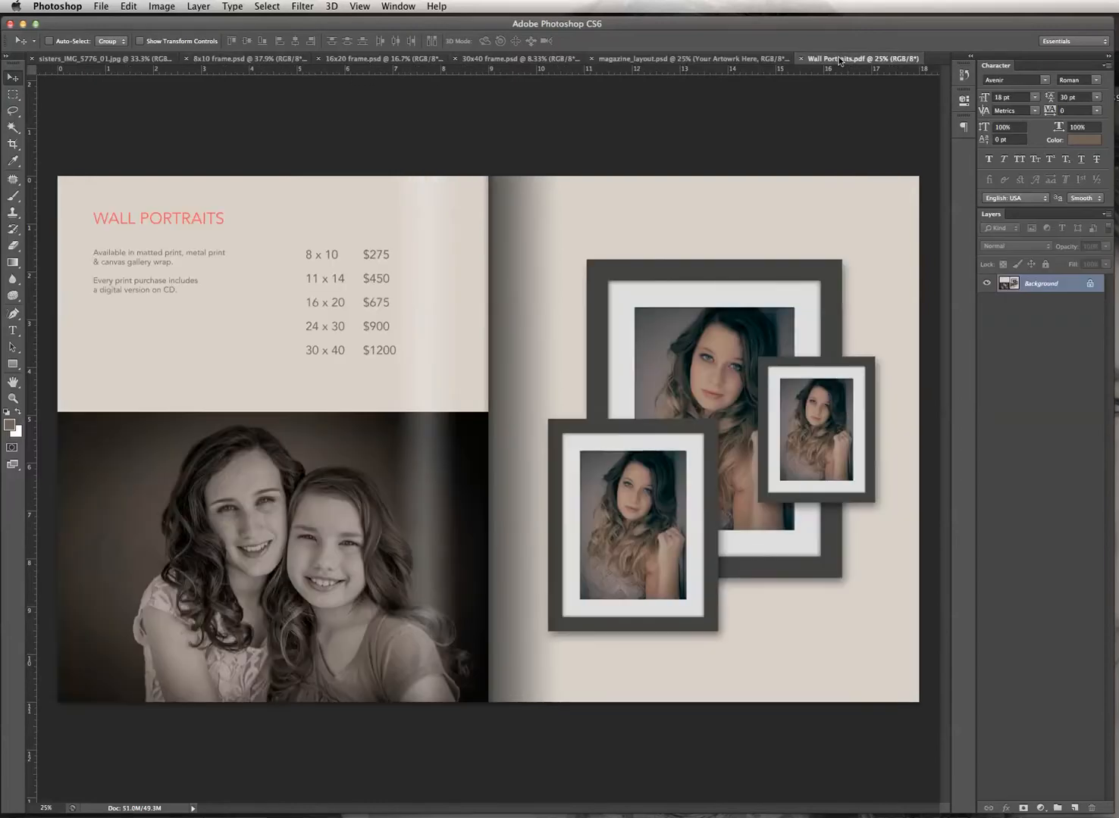
click(726, 60)
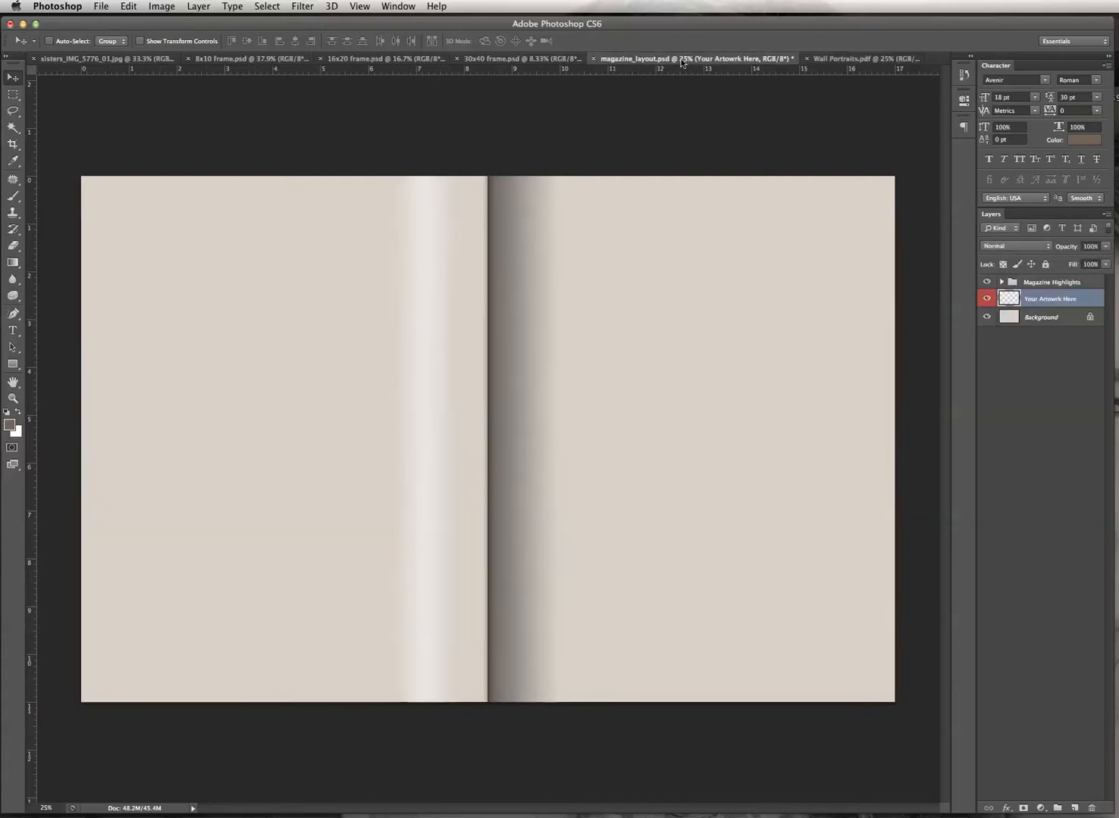
Select the whole image in sisters_IMG_5776_01.jpg and copy it.
click(148, 64)
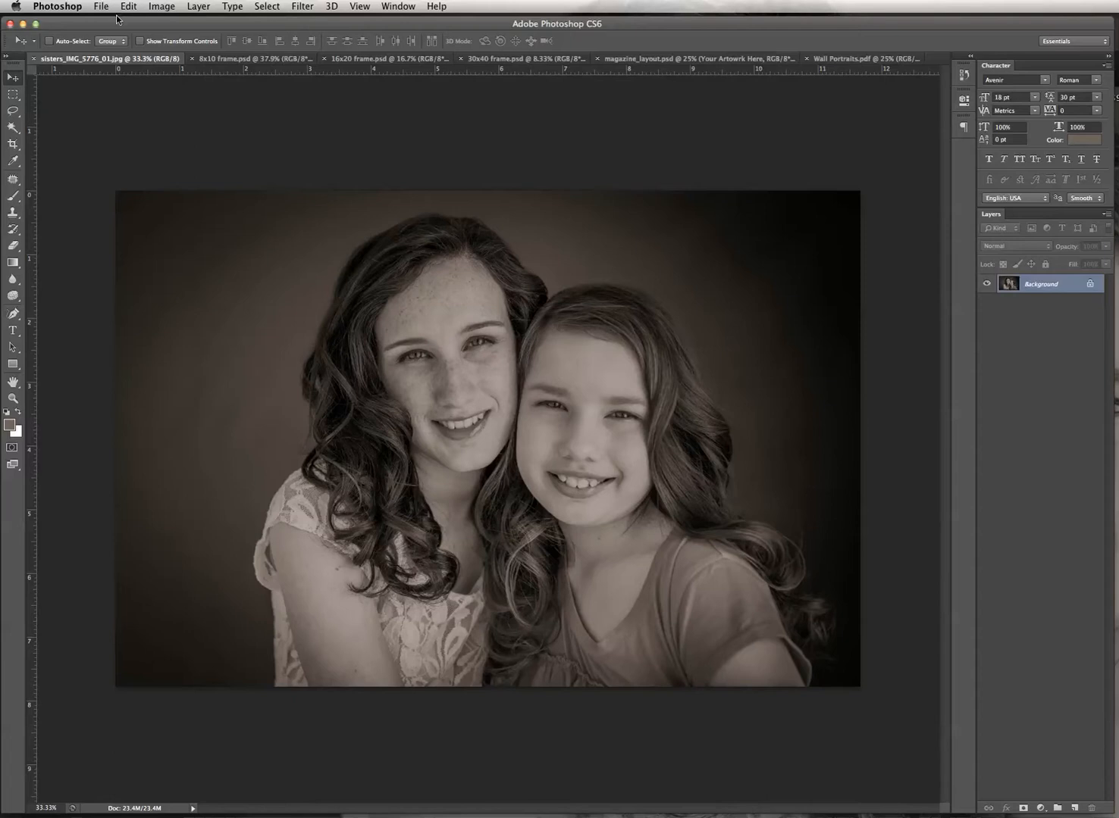
click(275, 8)
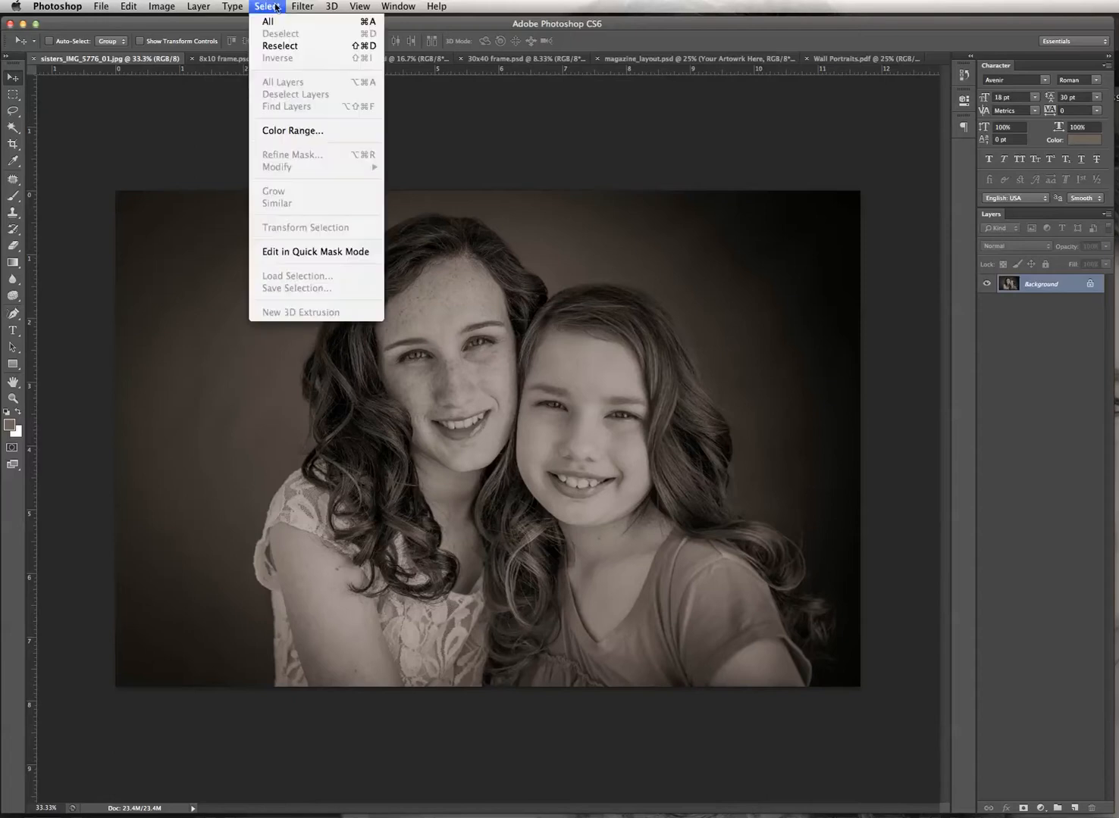
click(278, 22)
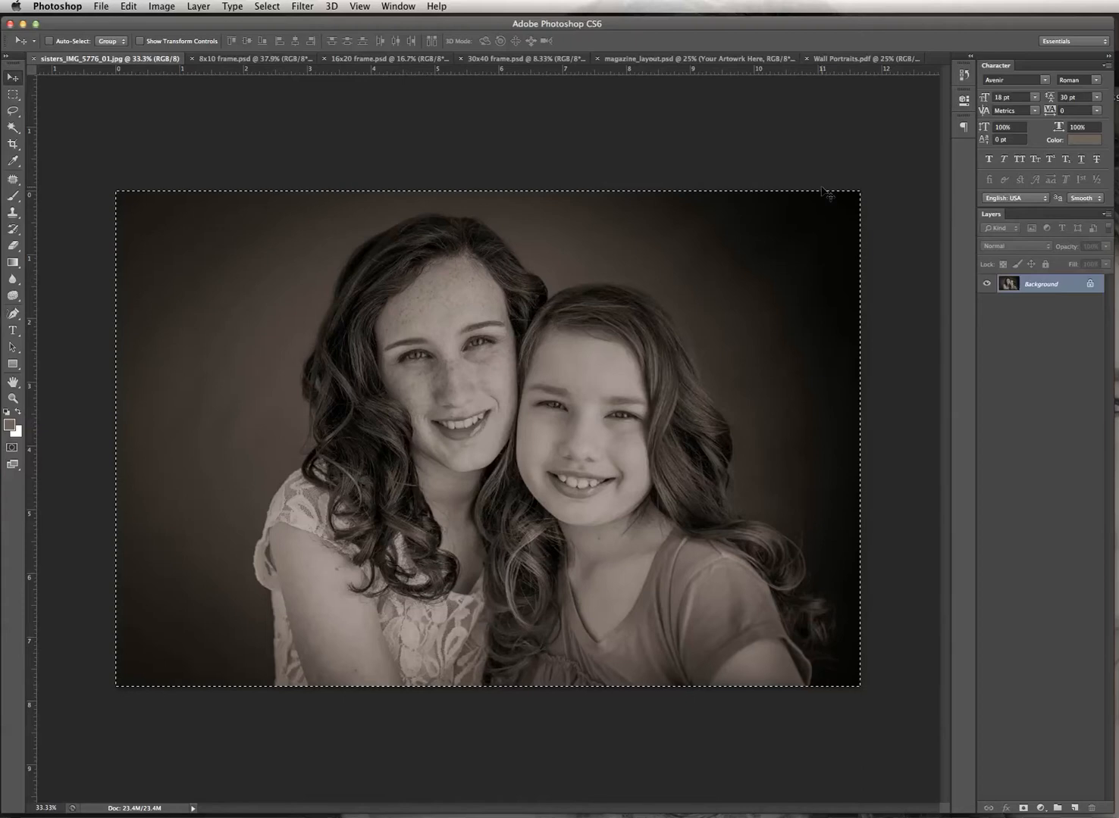
click(128, 6)
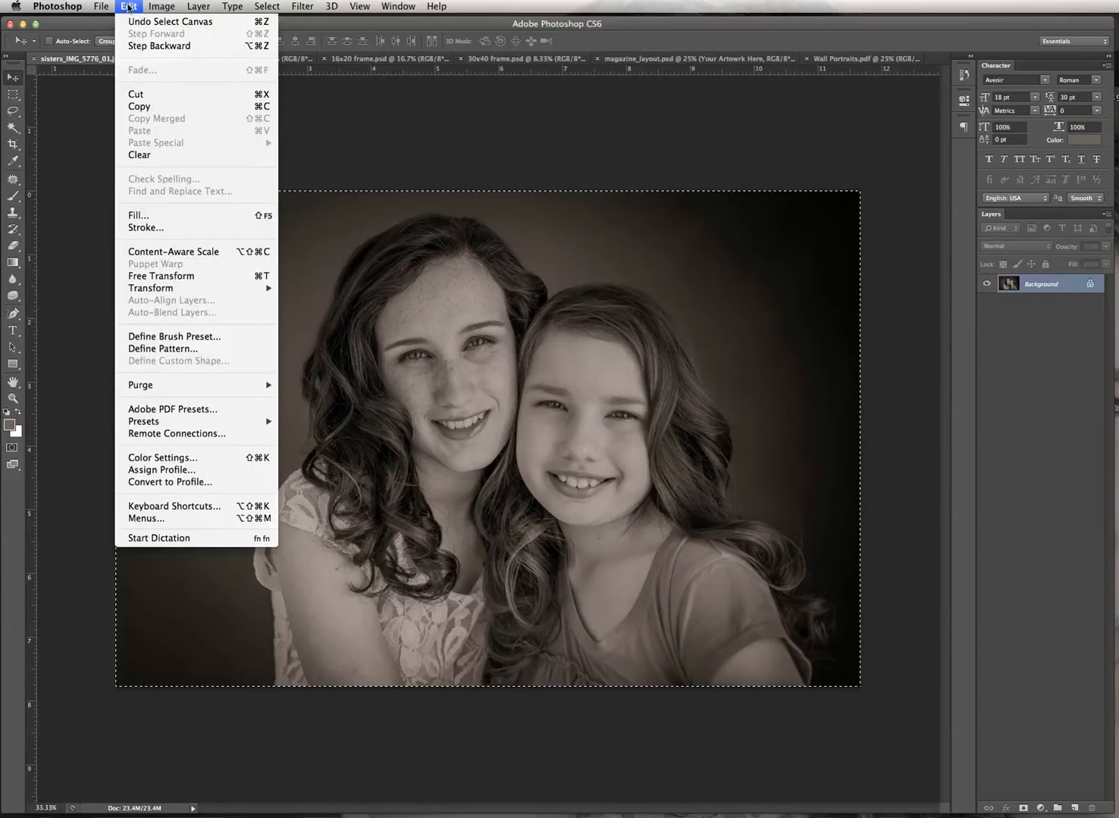
click(139, 107)
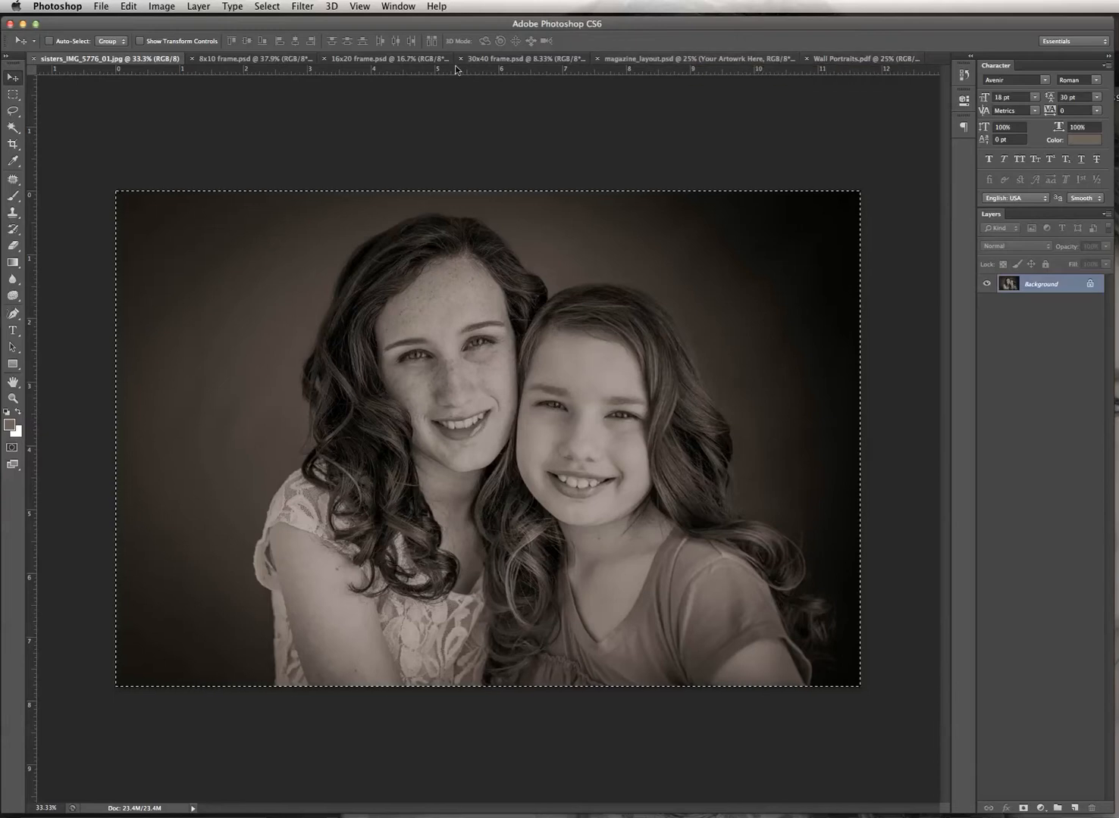
Paste the copied photo into magazine_layout.psd on the "Your Artowrk Here" layer and move it to the spread's lower-left corner, partly past the left edge.
click(649, 61)
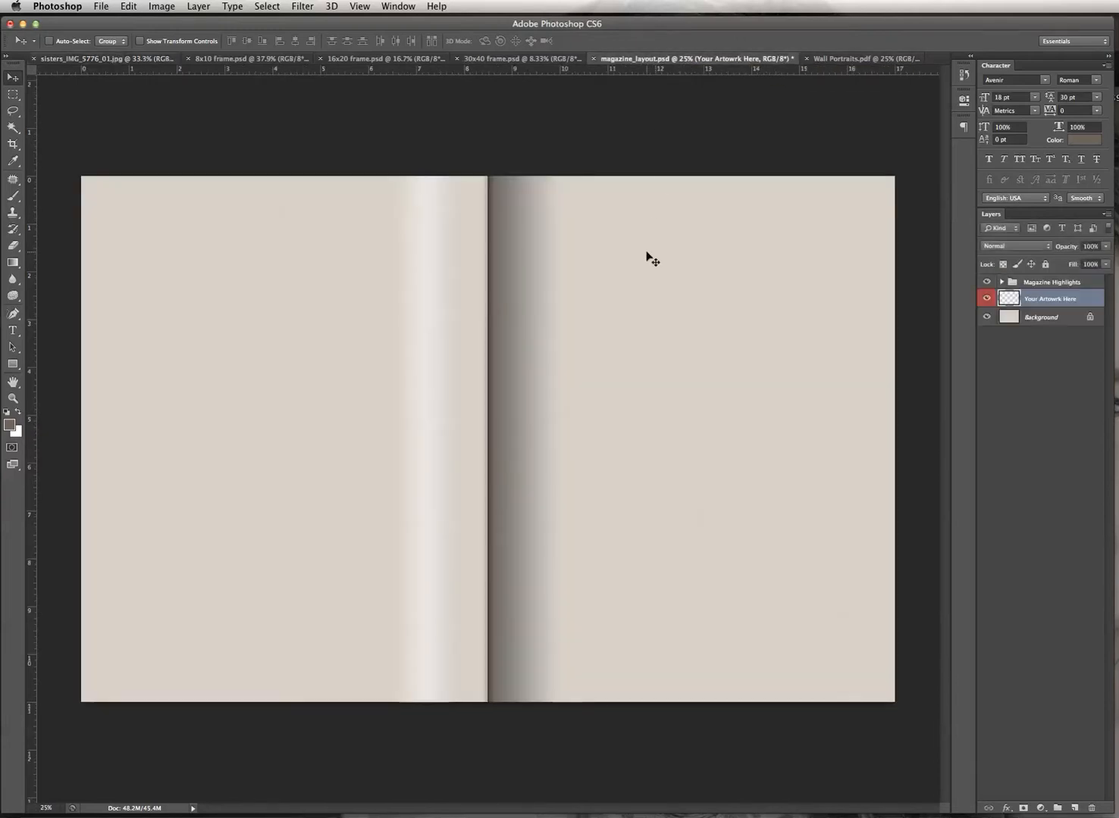
click(119, 8)
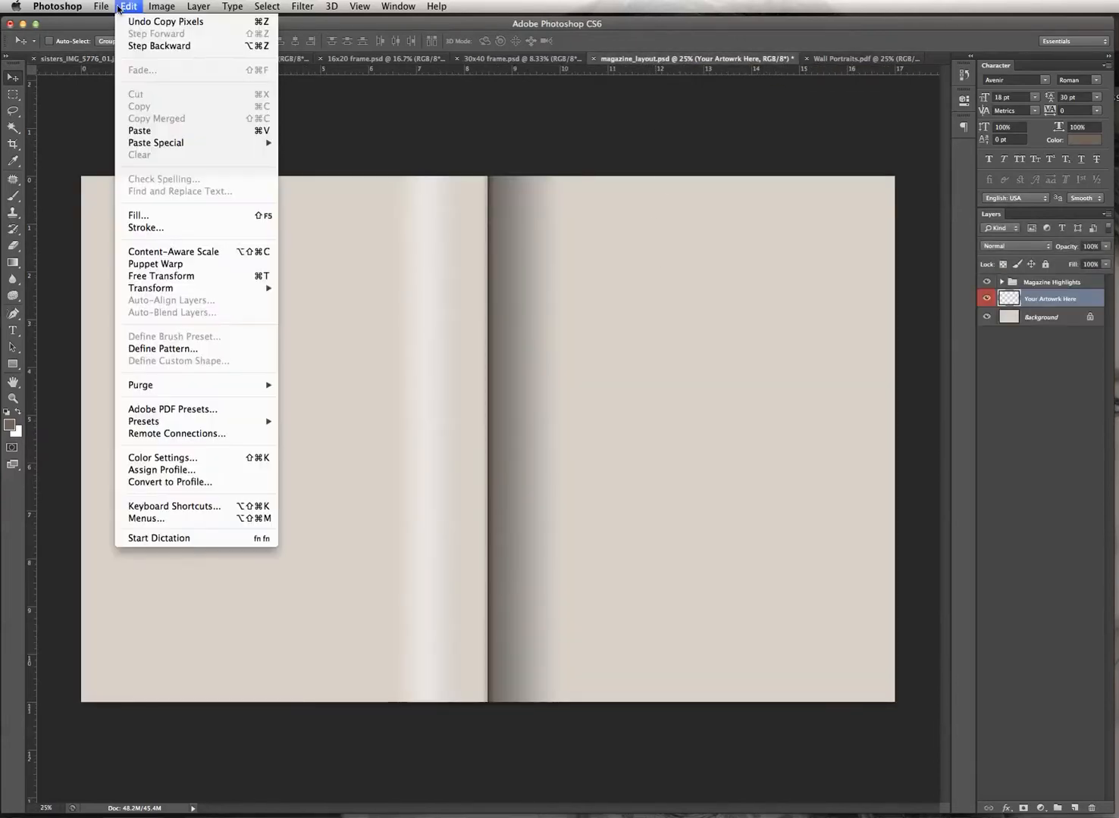
click(177, 131)
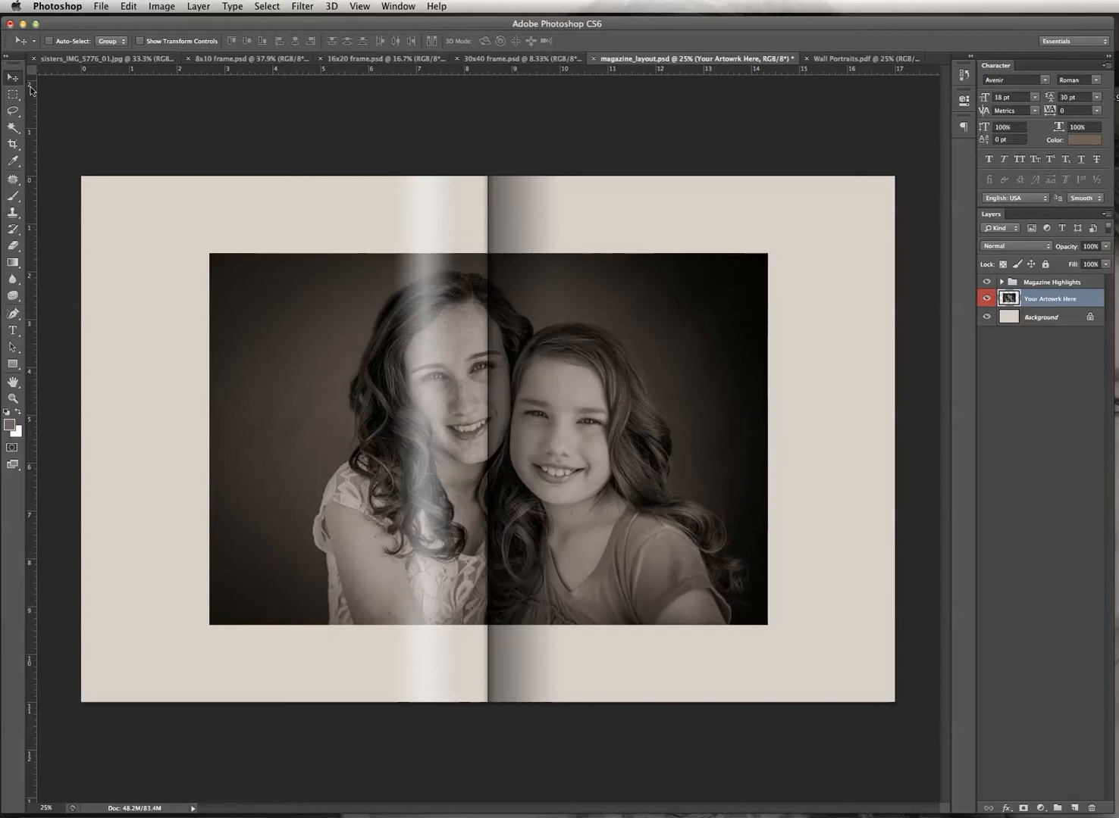
drag(637, 349, 509, 430)
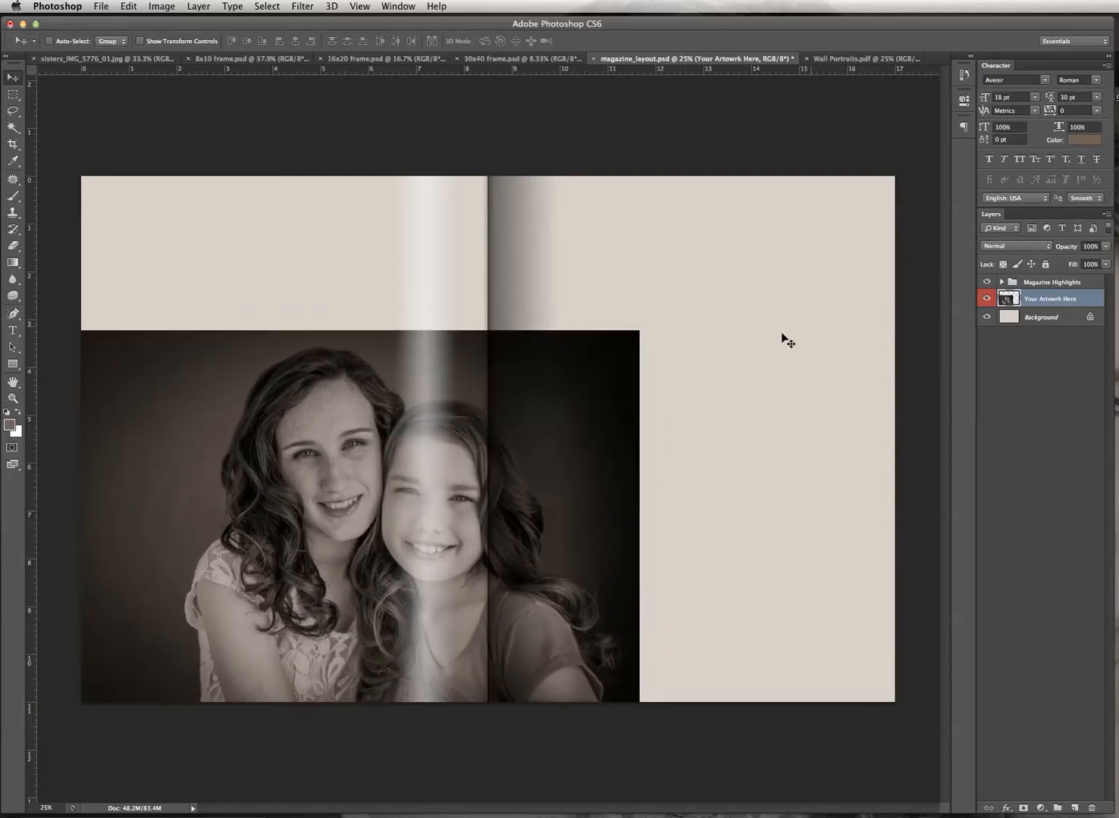
drag(535, 430, 498, 435)
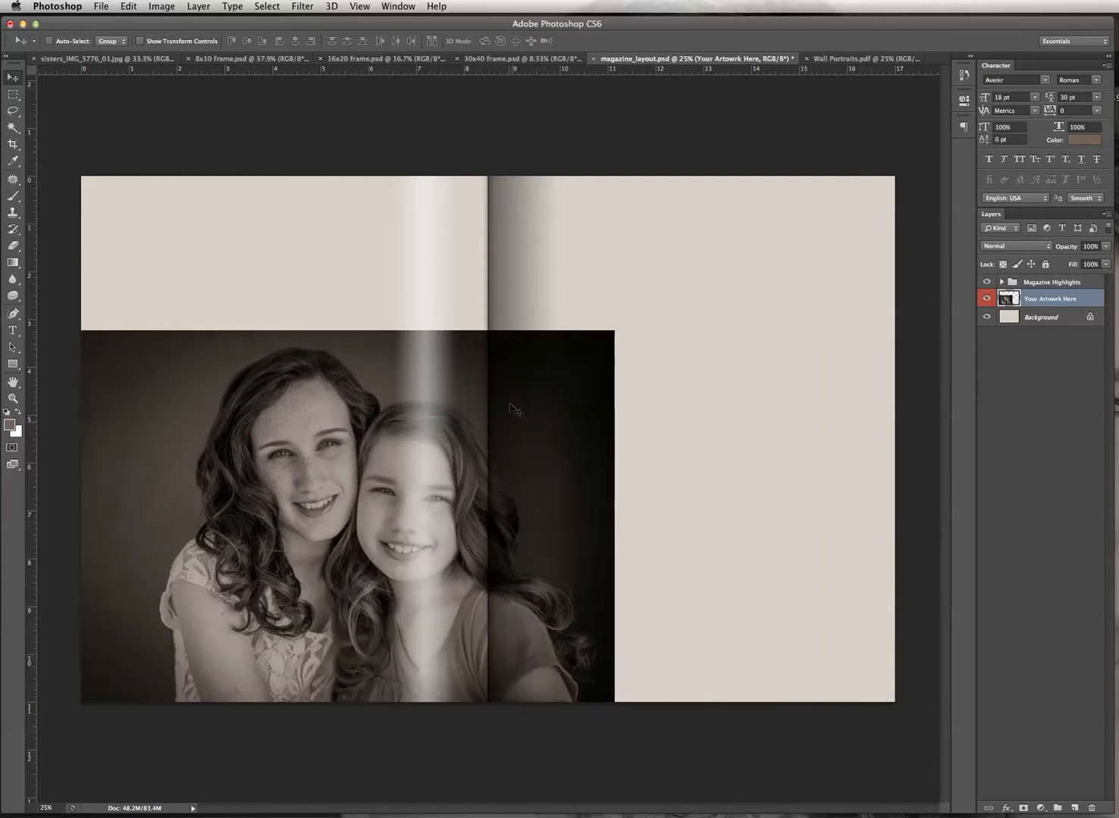
Move the sisters photo horizontally so its left edge lines up with the left edge of the spread.
drag(549, 379, 429, 384)
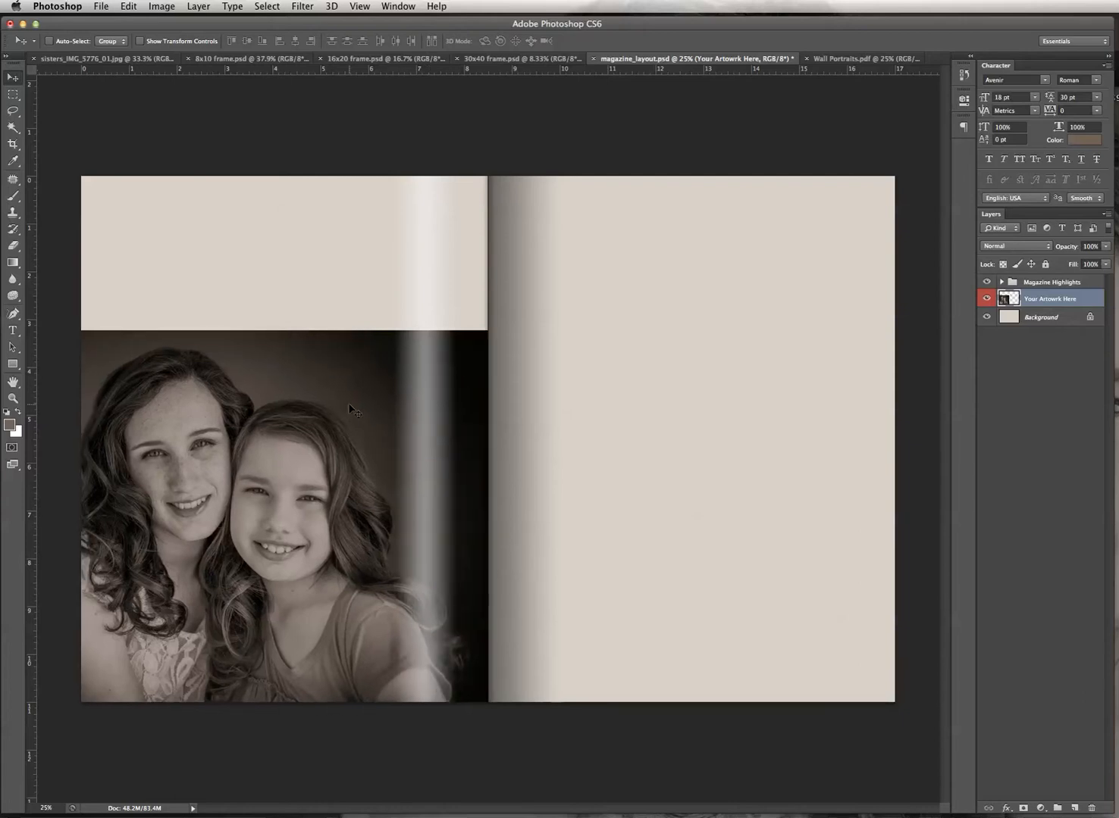
drag(319, 409, 472, 408)
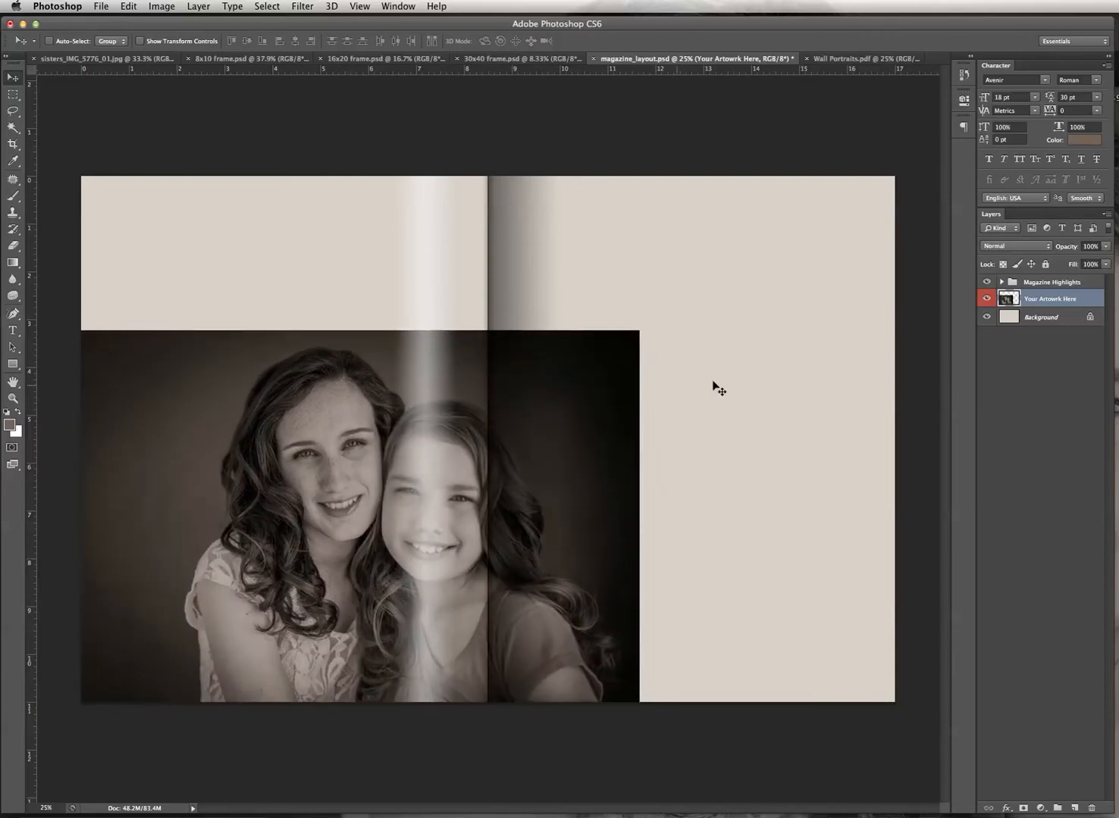
Scale the sisters photo proportionally to about 73% from its lower-left corner so it fits the width of the left page.
click(130, 7)
mouse_move(193, 288)
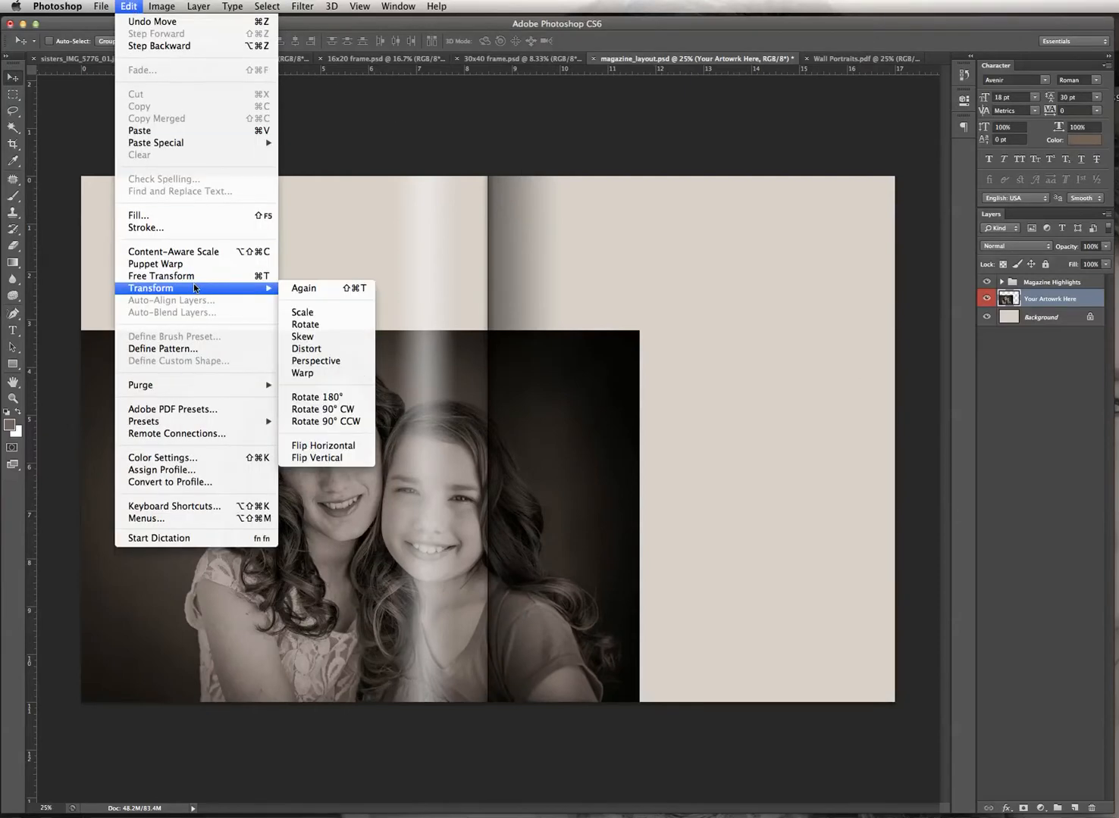
click(349, 311)
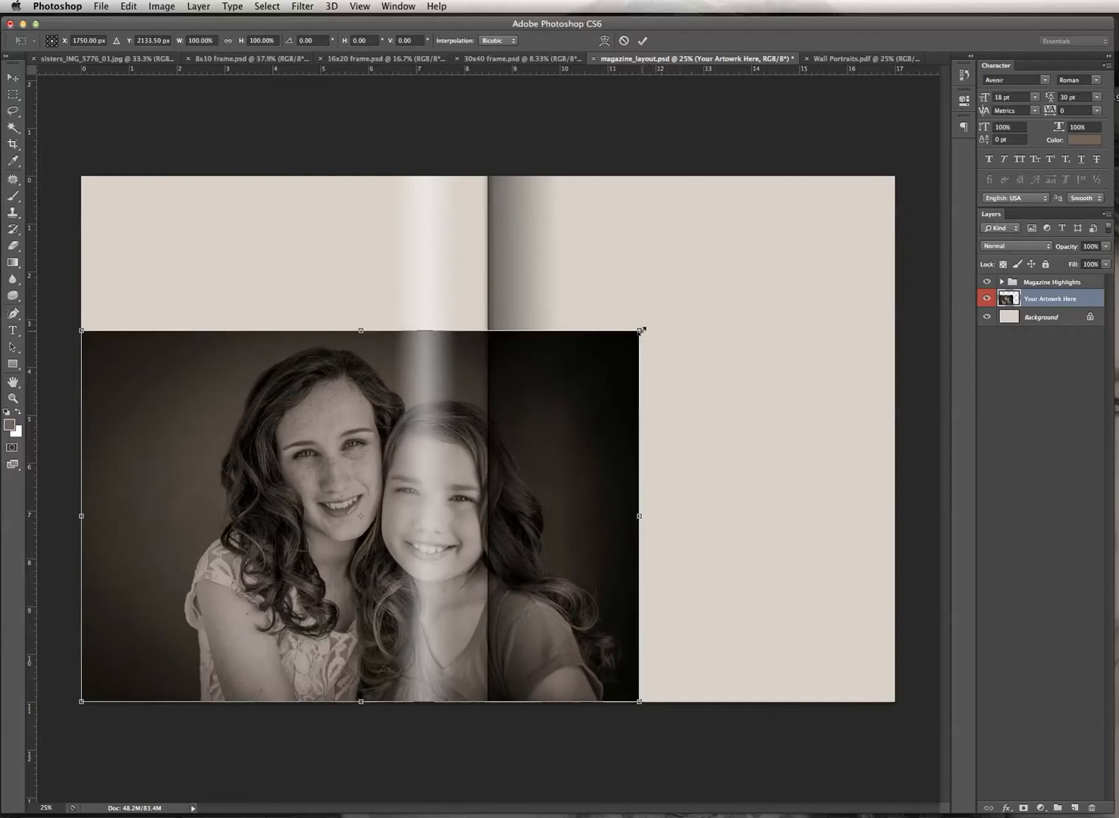
mouse_move(640, 331)
mouse_down()
mouse_move(552, 357)
mouse_move(639, 347)
mouse_move(636, 324)
mouse_up()
key(ctrl+z)
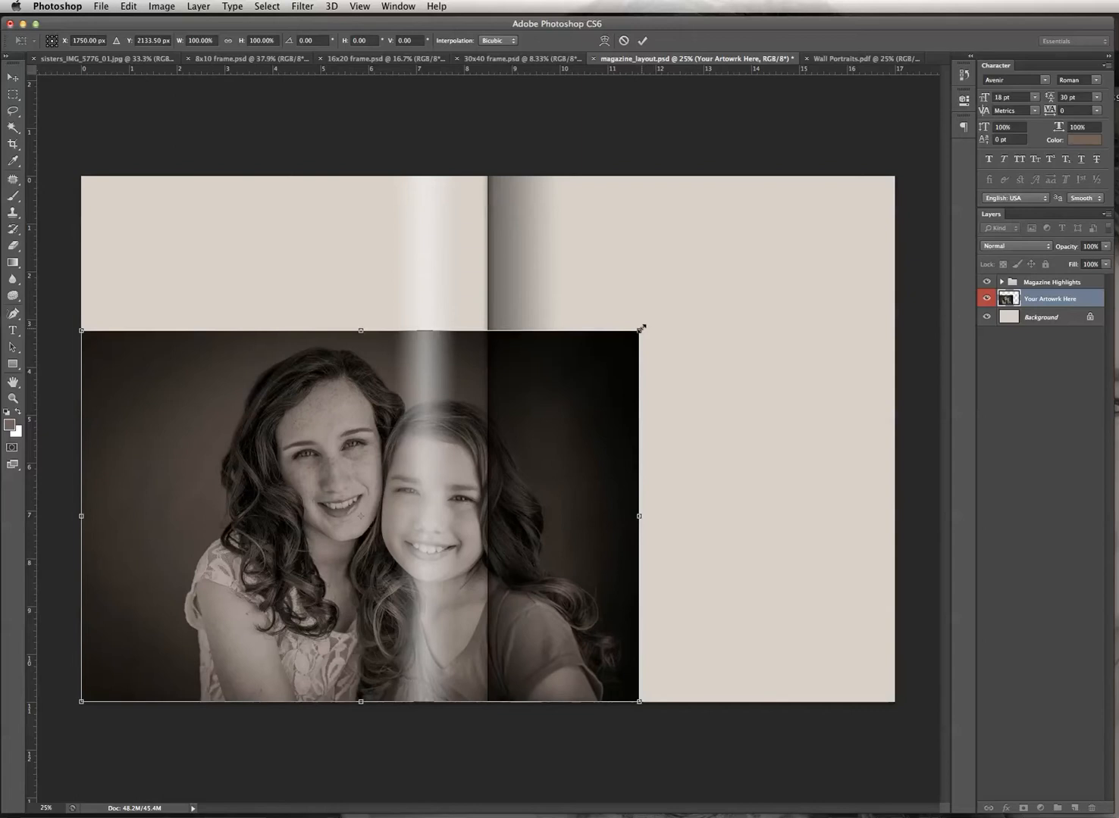
drag(640, 328, 496, 435)
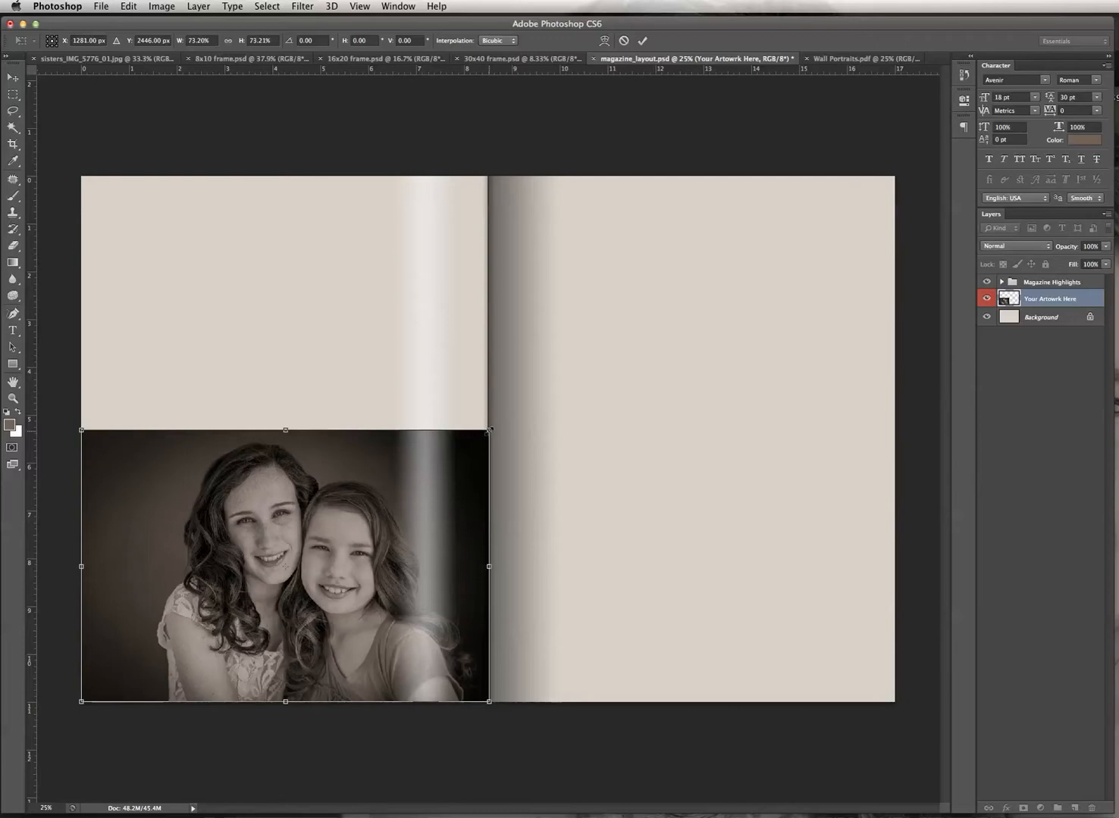
drag(489, 430, 515, 419)
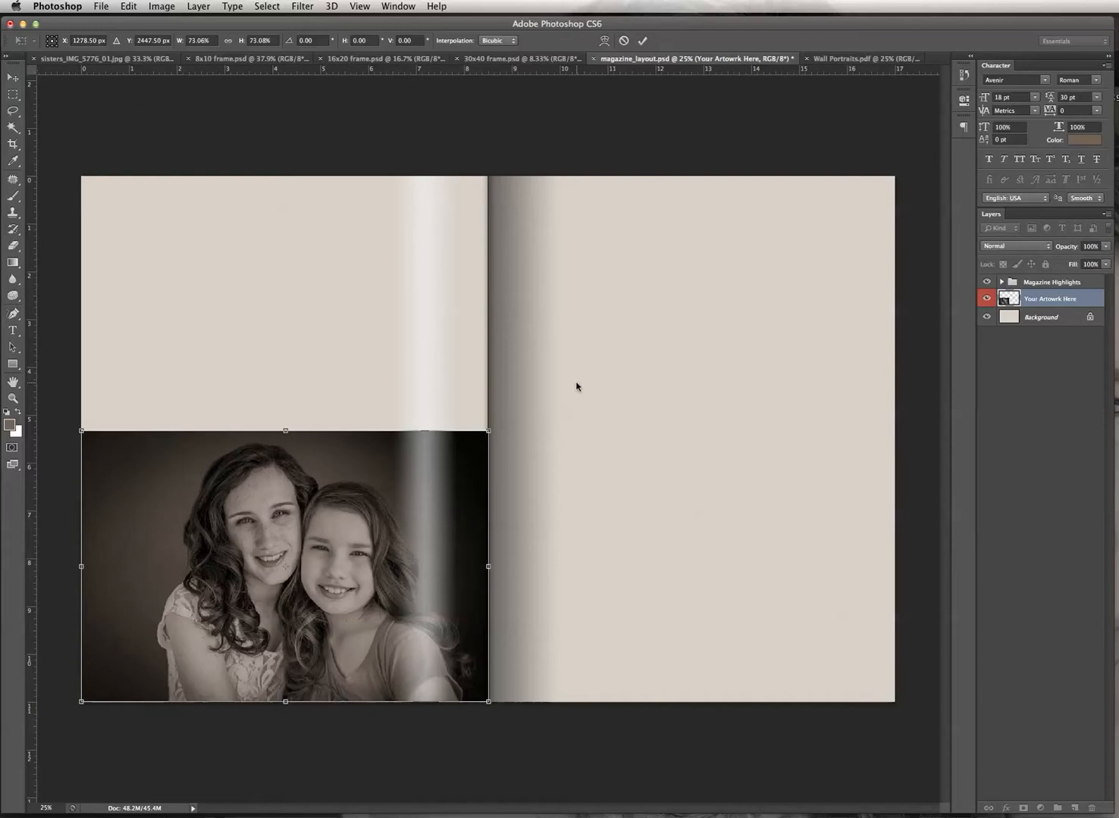
key(Return)
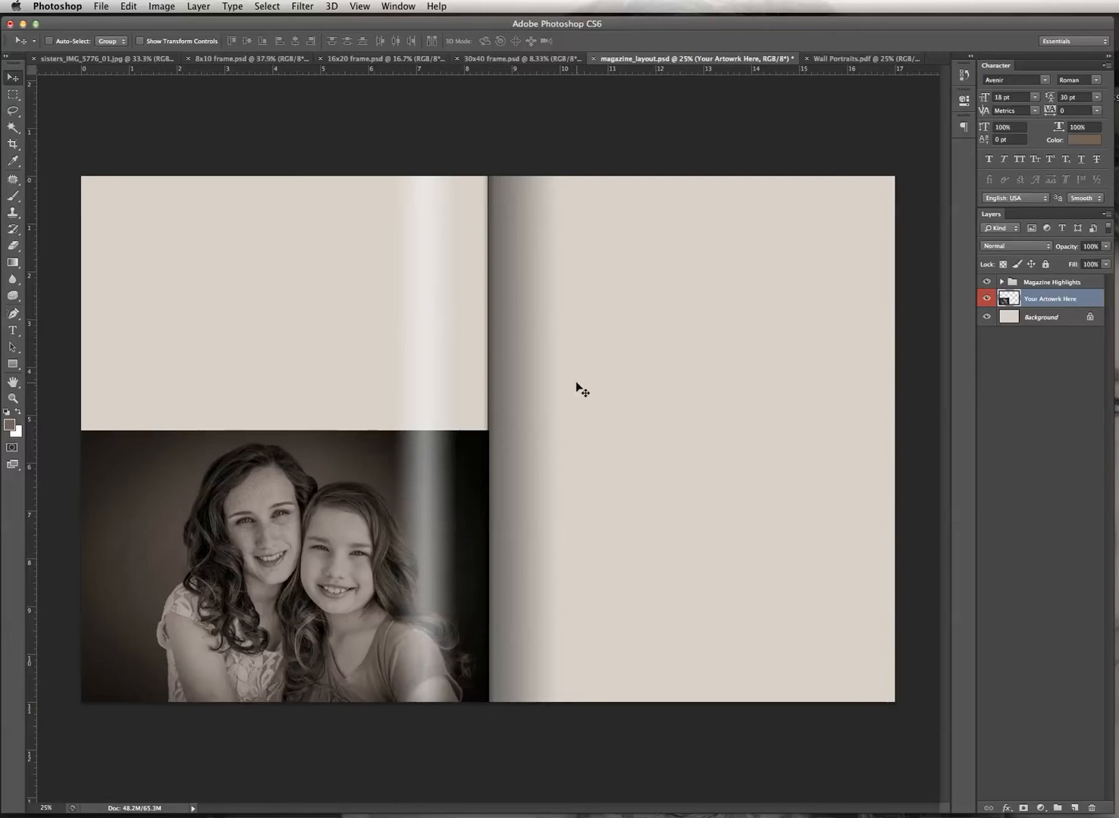
Shift the sisters photo slightly left so its right edge meets the center fold, checking the alignment at high magnification.
drag(486, 468, 586, 475)
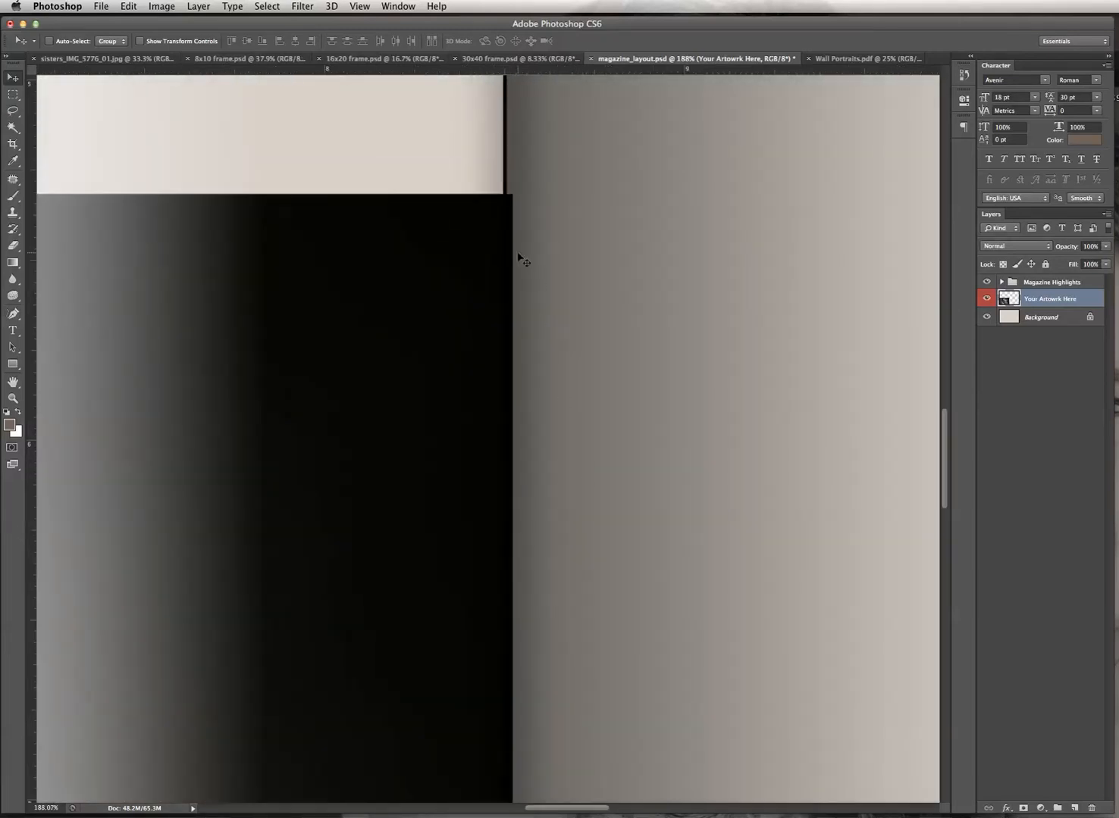
drag(487, 260, 470, 260)
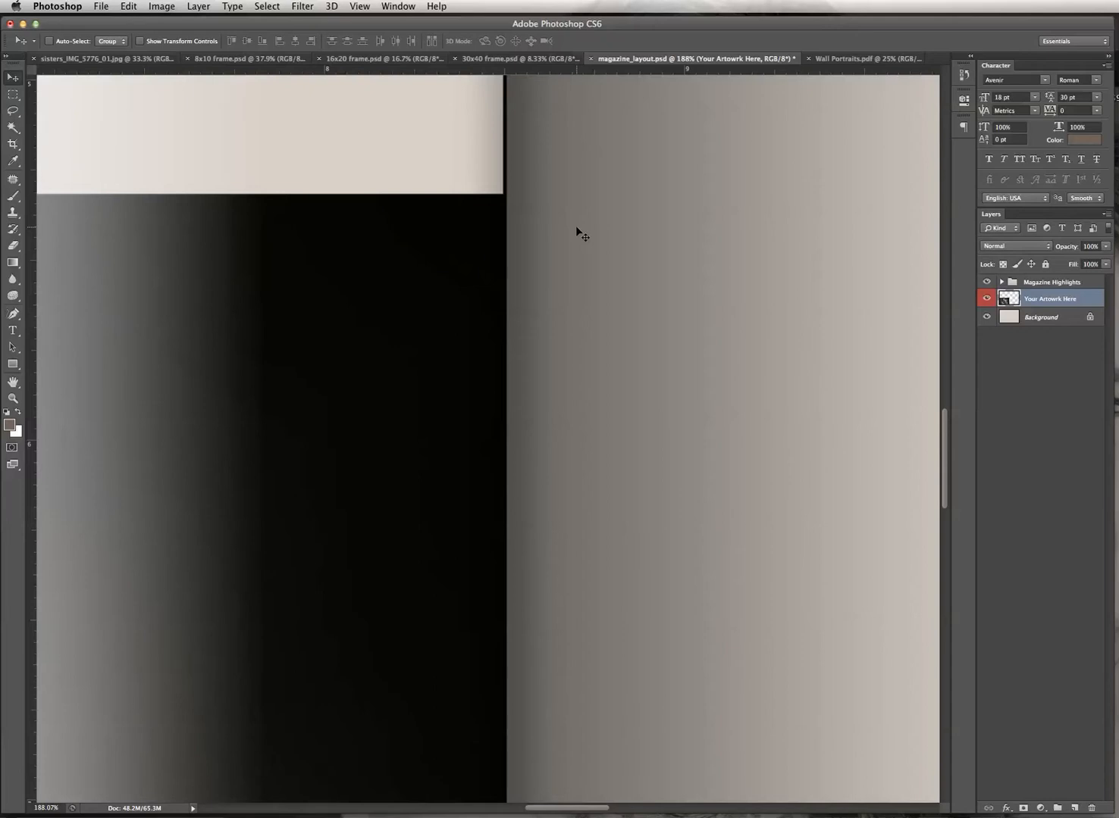
key(super+0)
key(super+minus)
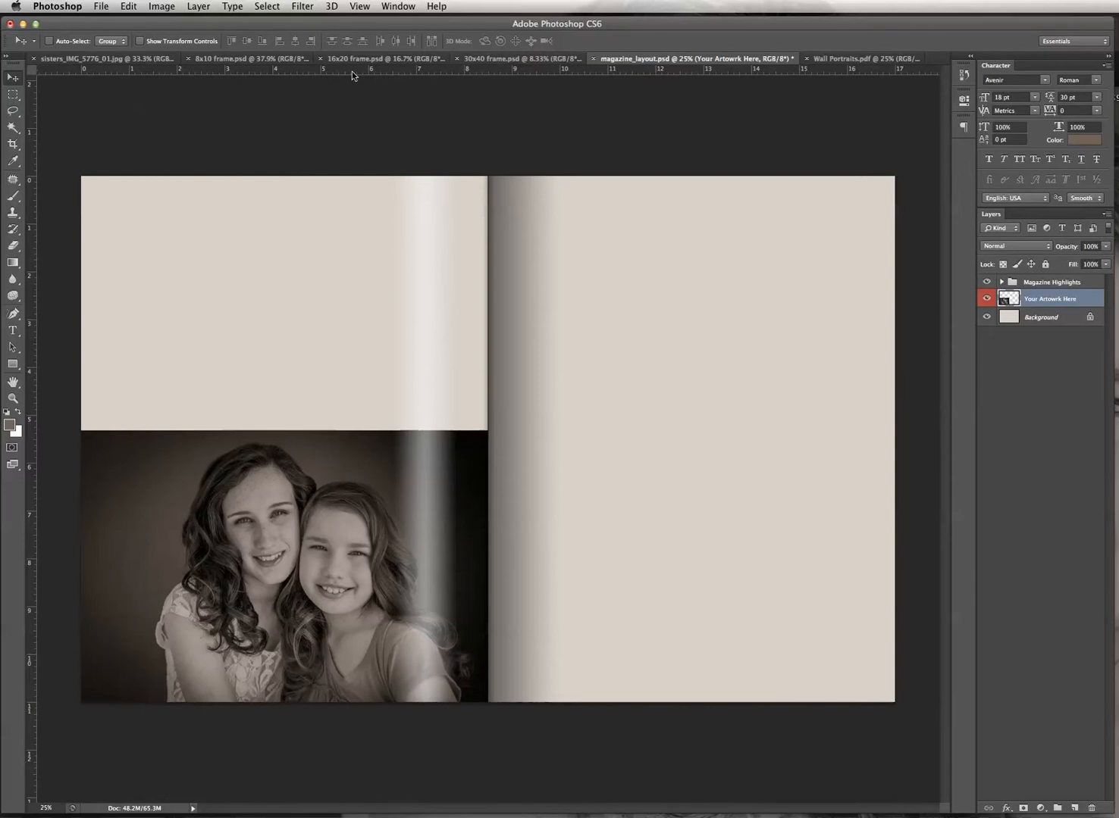
Check the Wall Portraits.pdf layout, and add a blank layer beneath "Your Artowrk Here" in magazine_layout.psd.
click(854, 59)
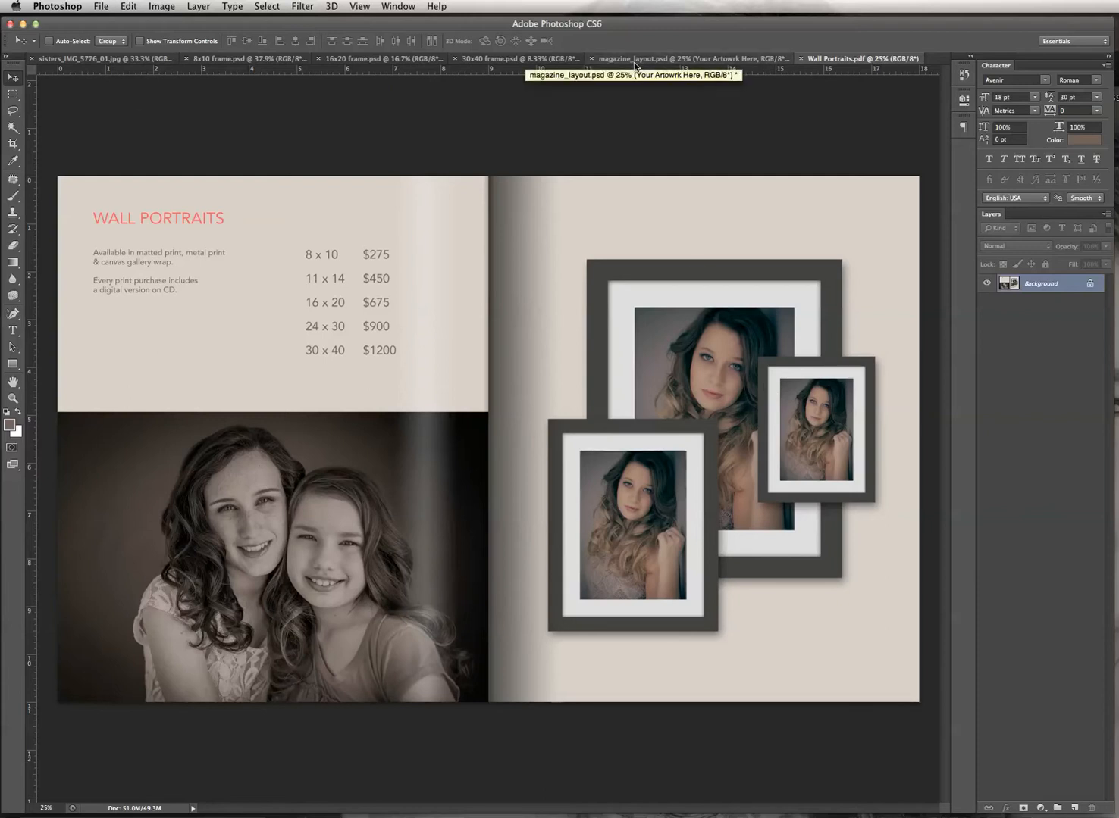
click(693, 61)
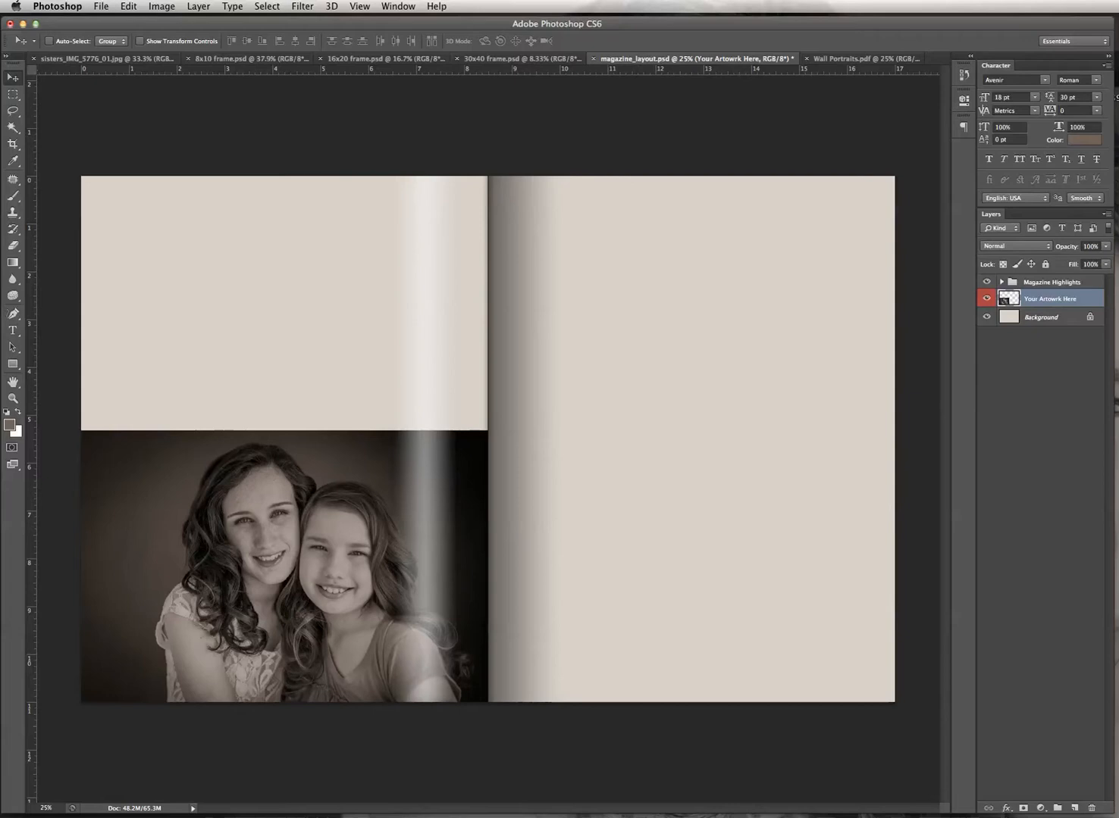
click(1075, 809)
drag(1089, 305, 1085, 324)
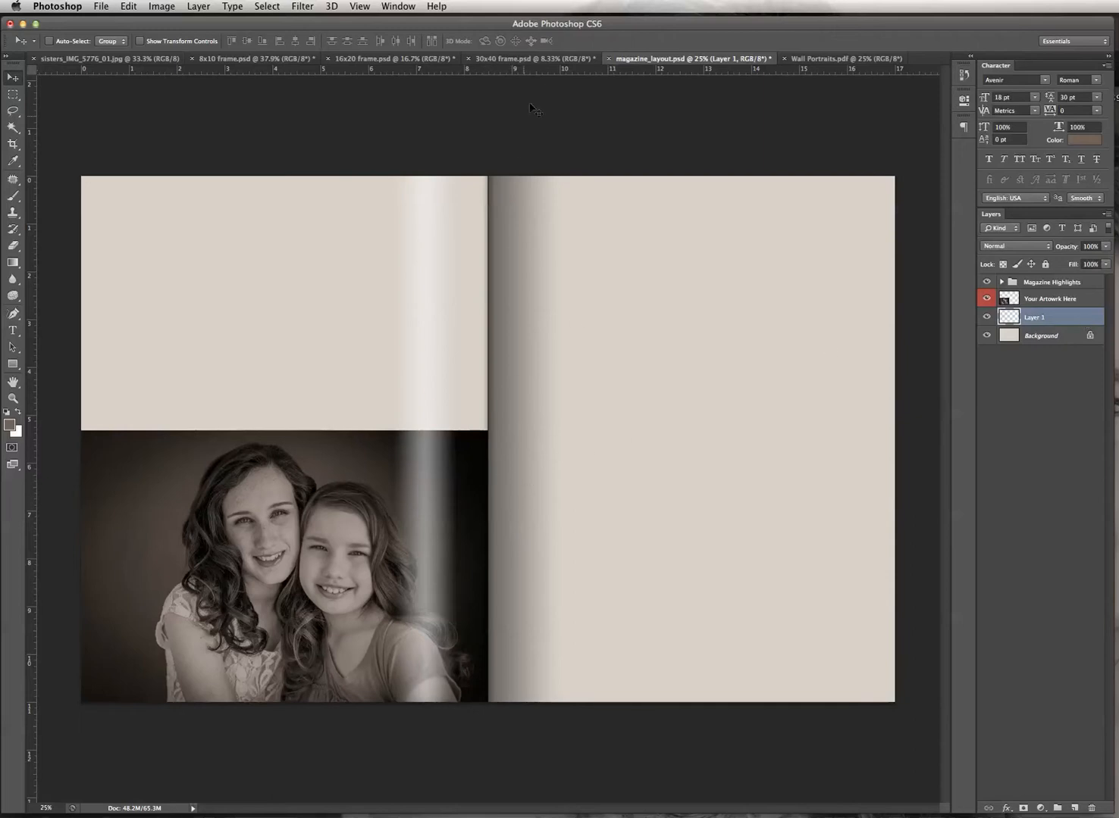
Select the whole image in 30x40 frame.psd and copy it.
click(537, 59)
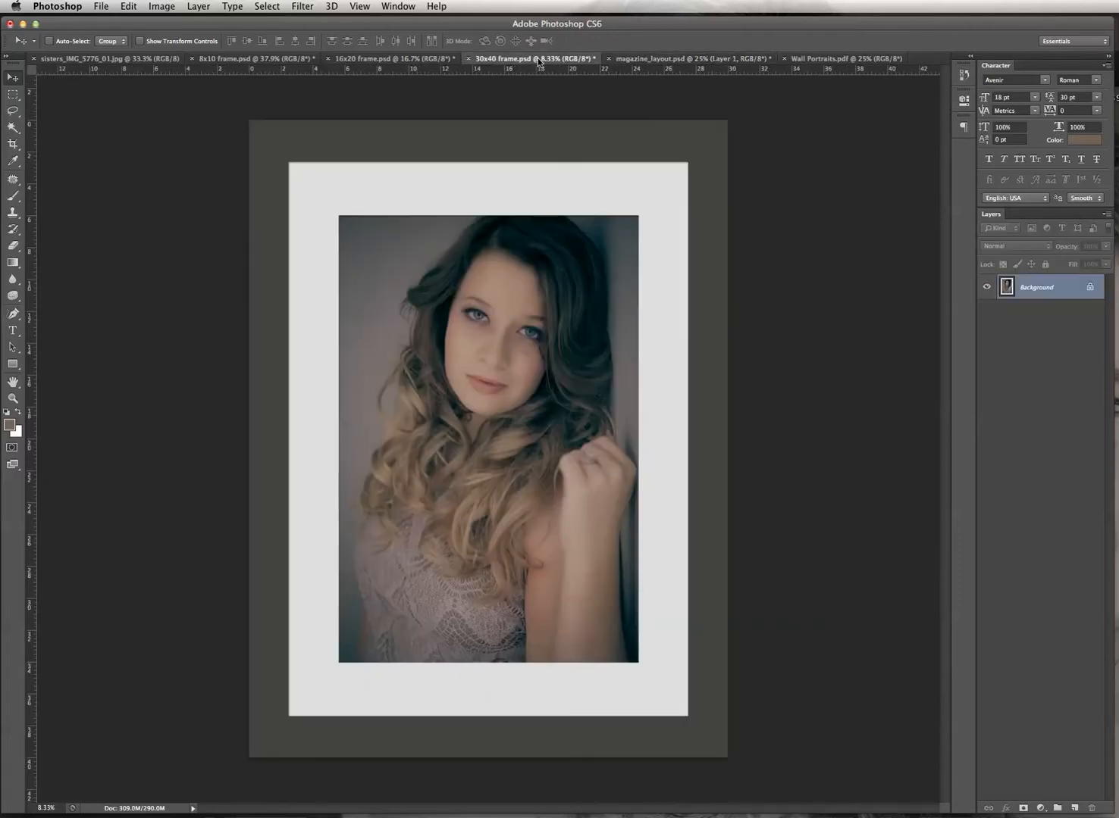
click(129, 7)
click(131, 6)
click(129, 6)
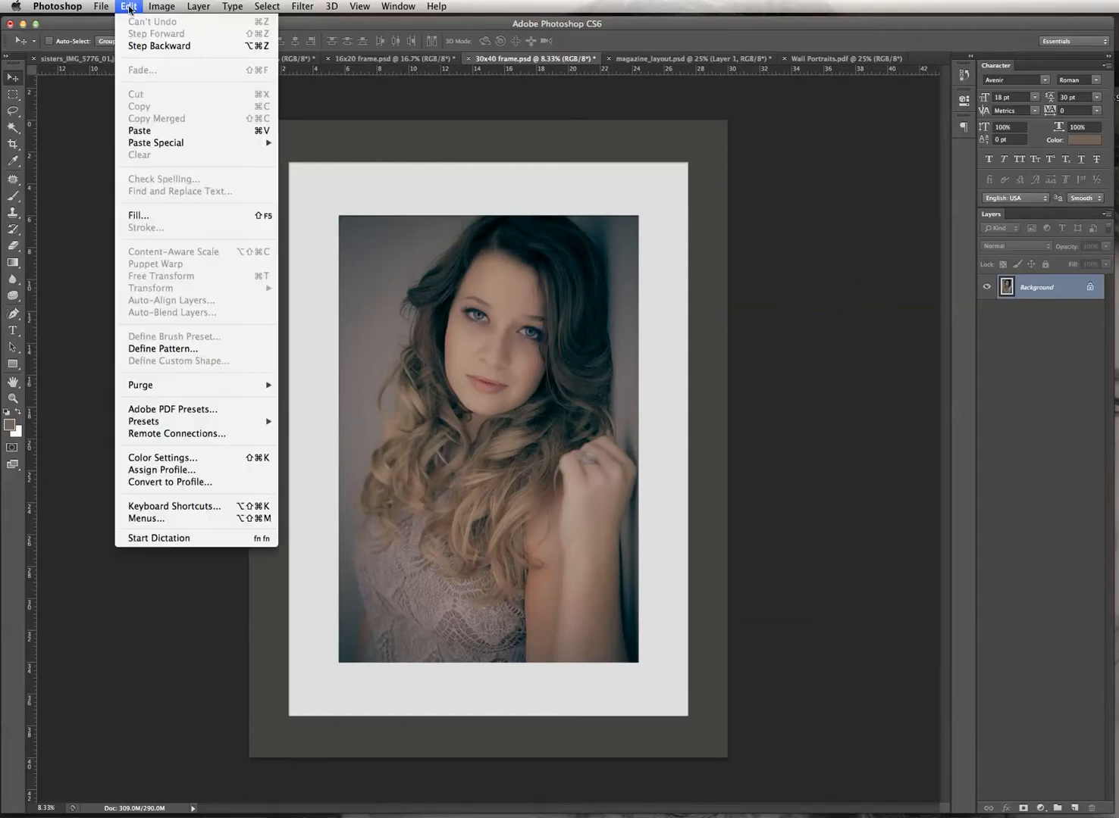
click(129, 9)
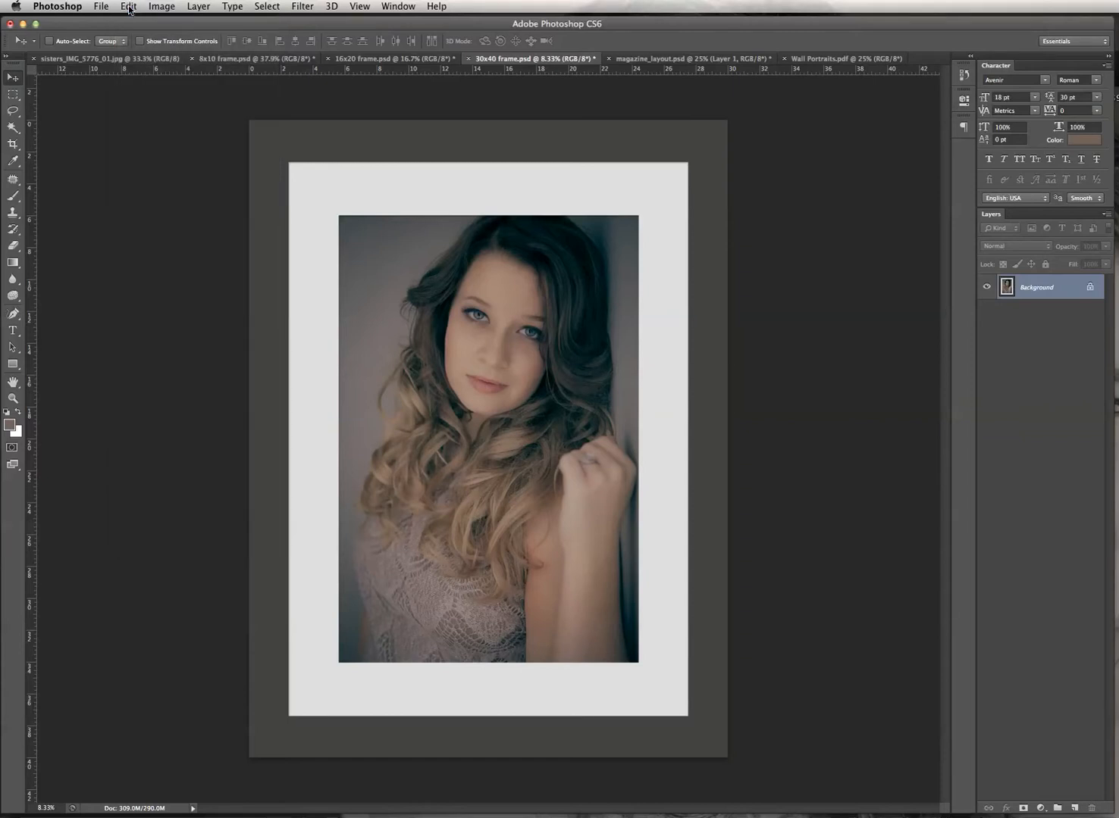
click(267, 6)
click(262, 21)
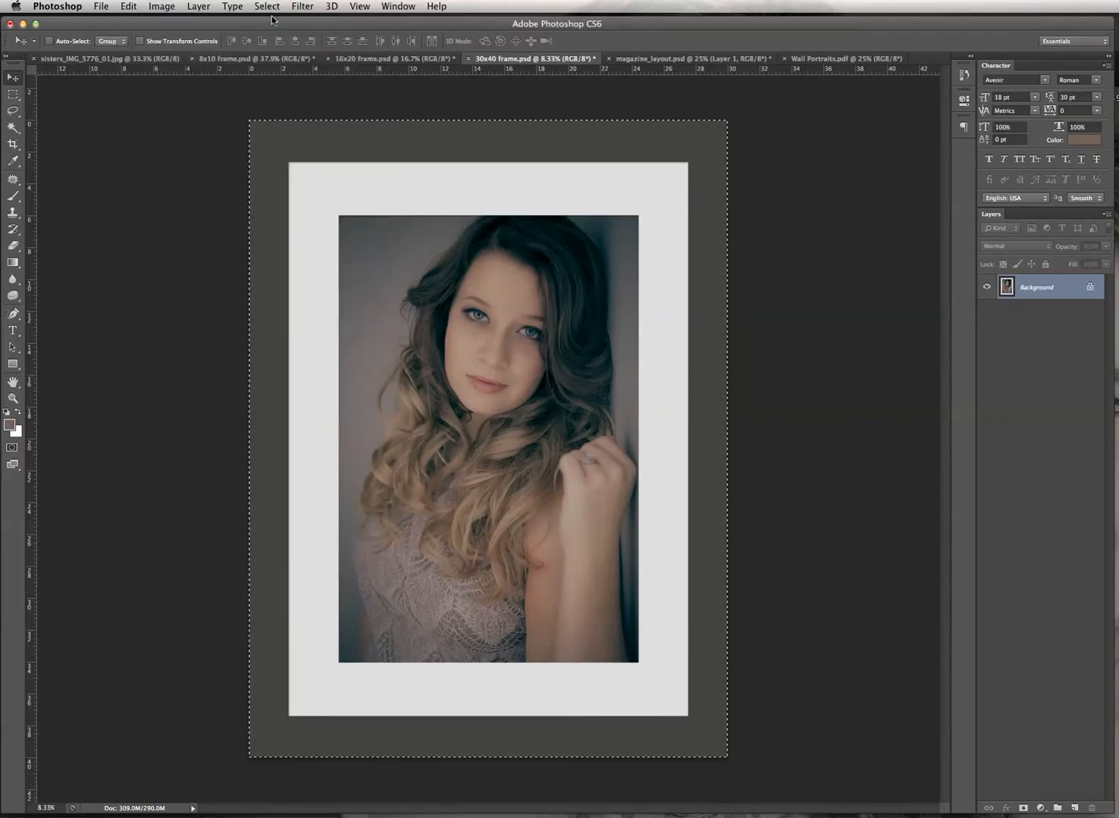
click(135, 7)
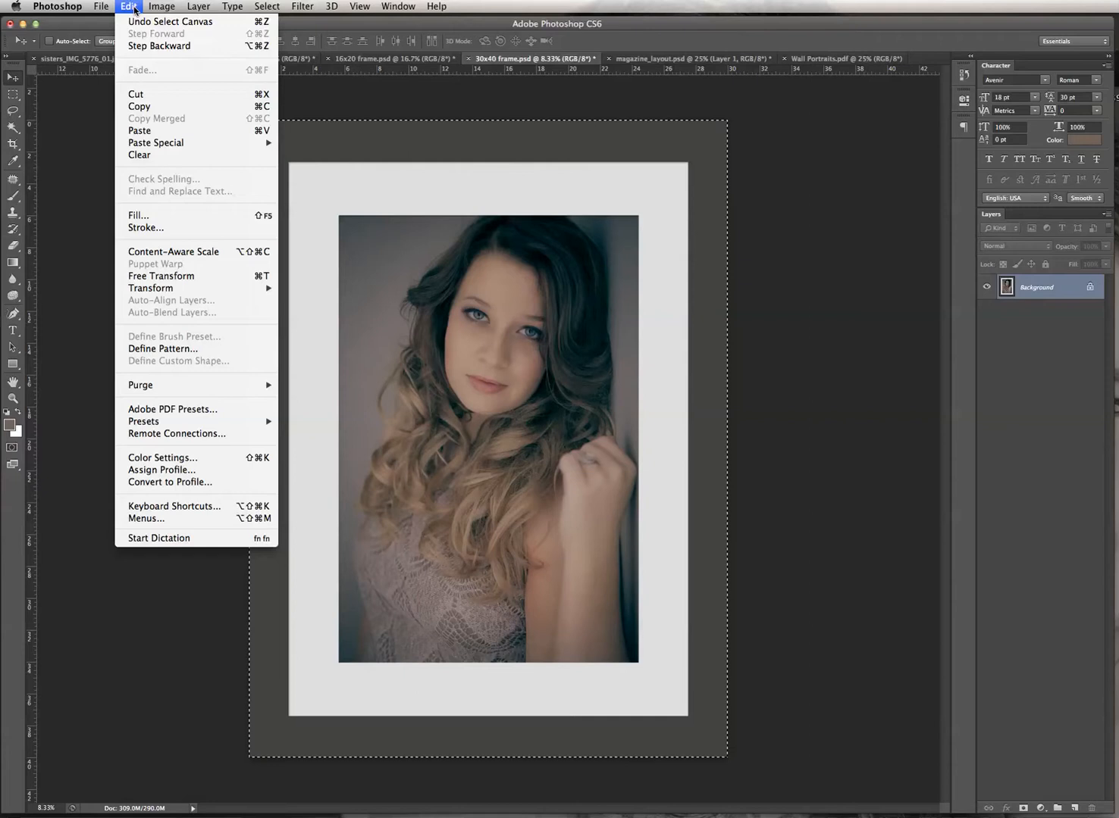
click(152, 106)
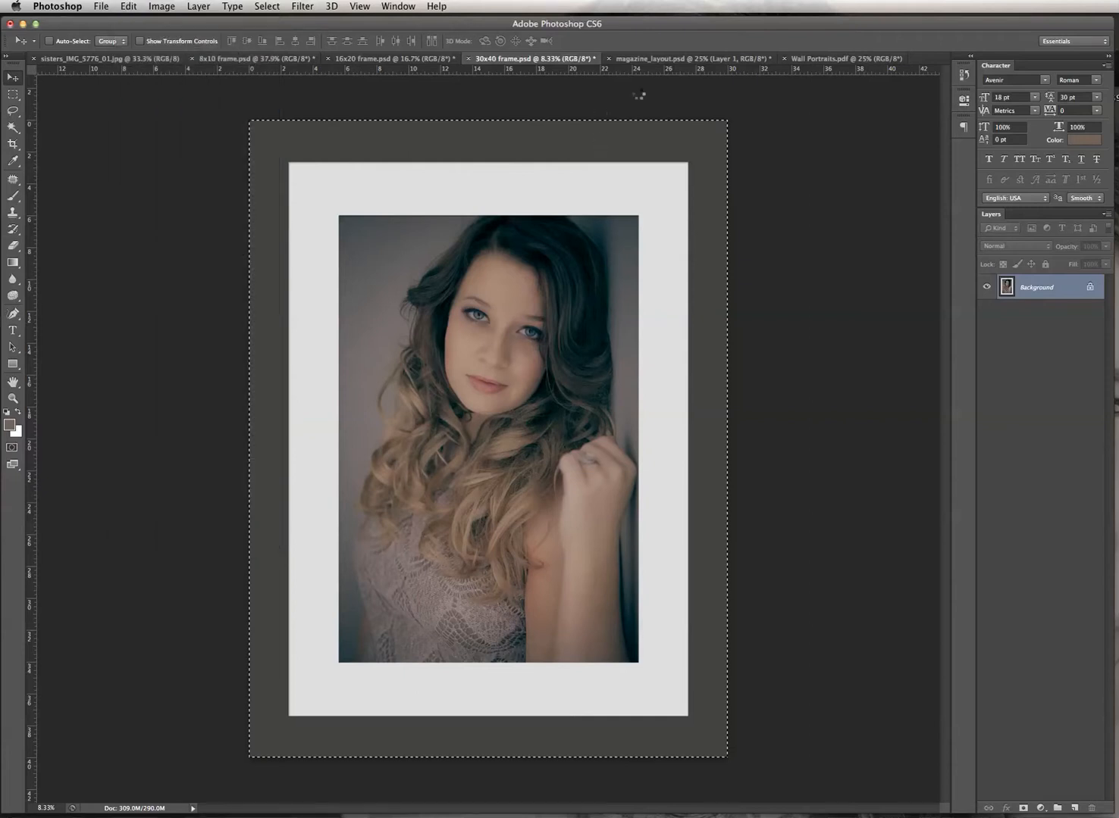
Paste the 30x40 frame onto Layer 1 of magazine_layout.psd and move it left and slightly below the spread's top edge.
click(711, 61)
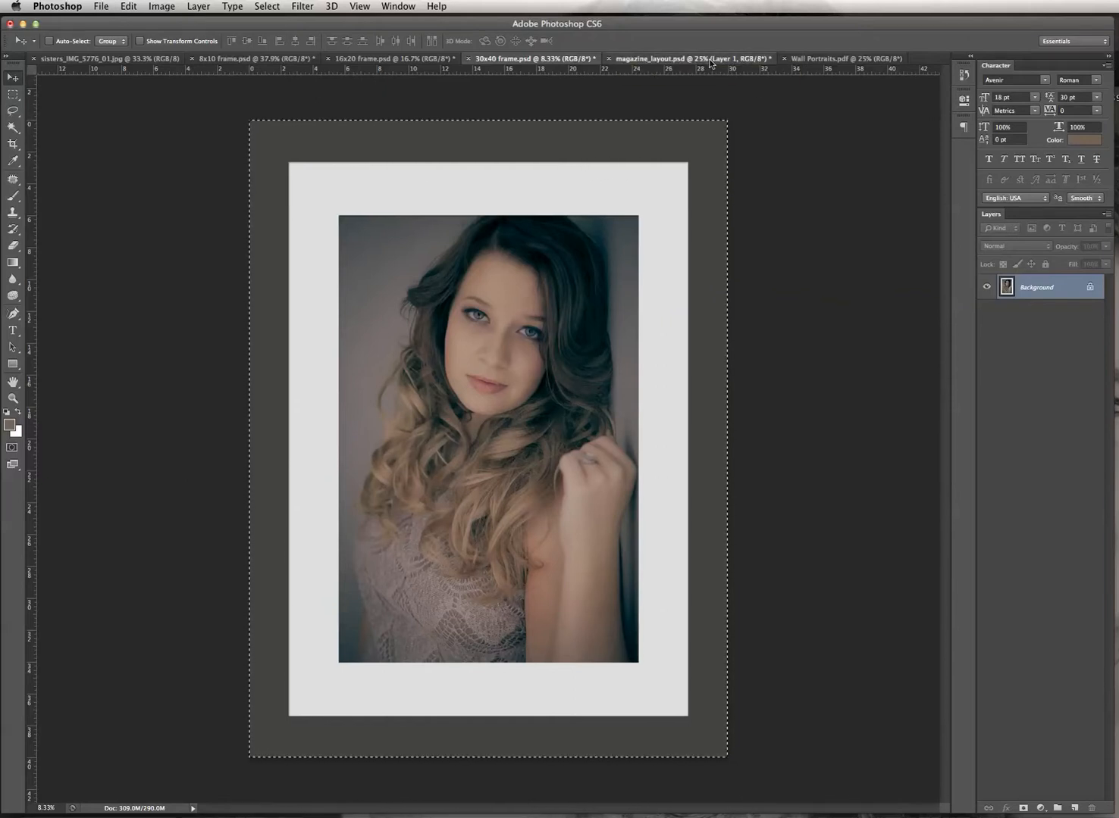
click(133, 7)
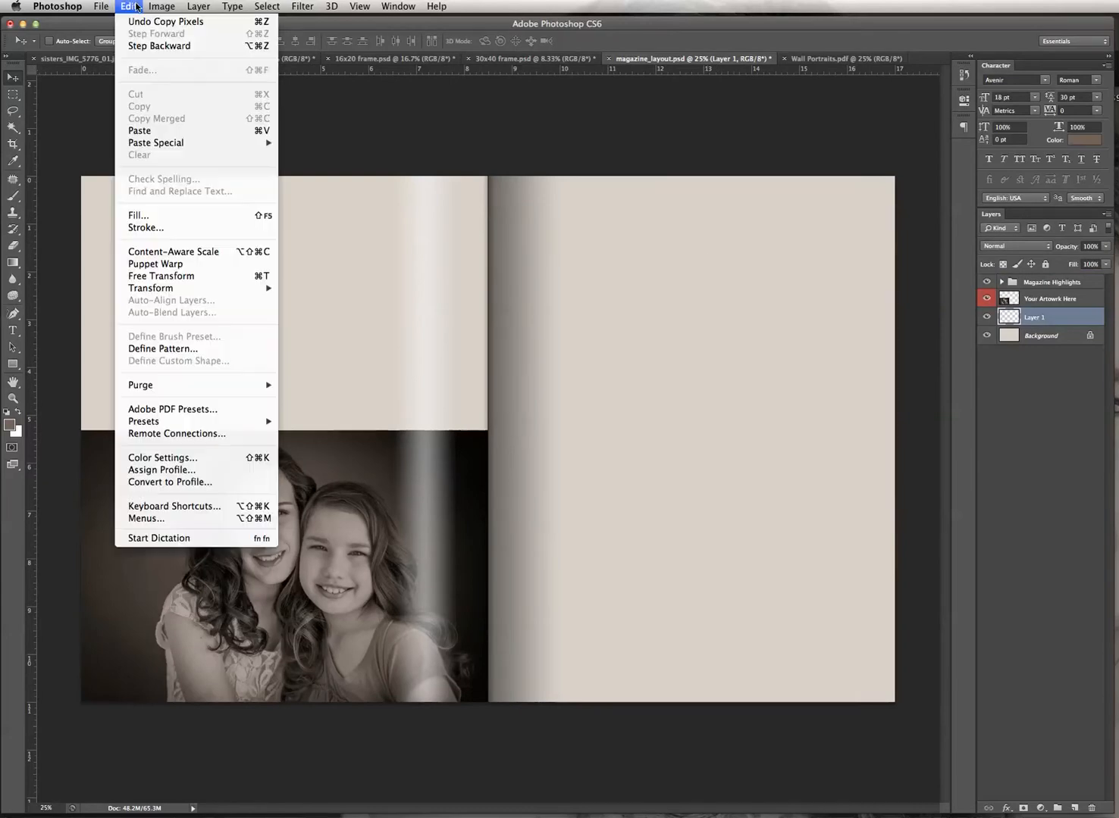
click(177, 134)
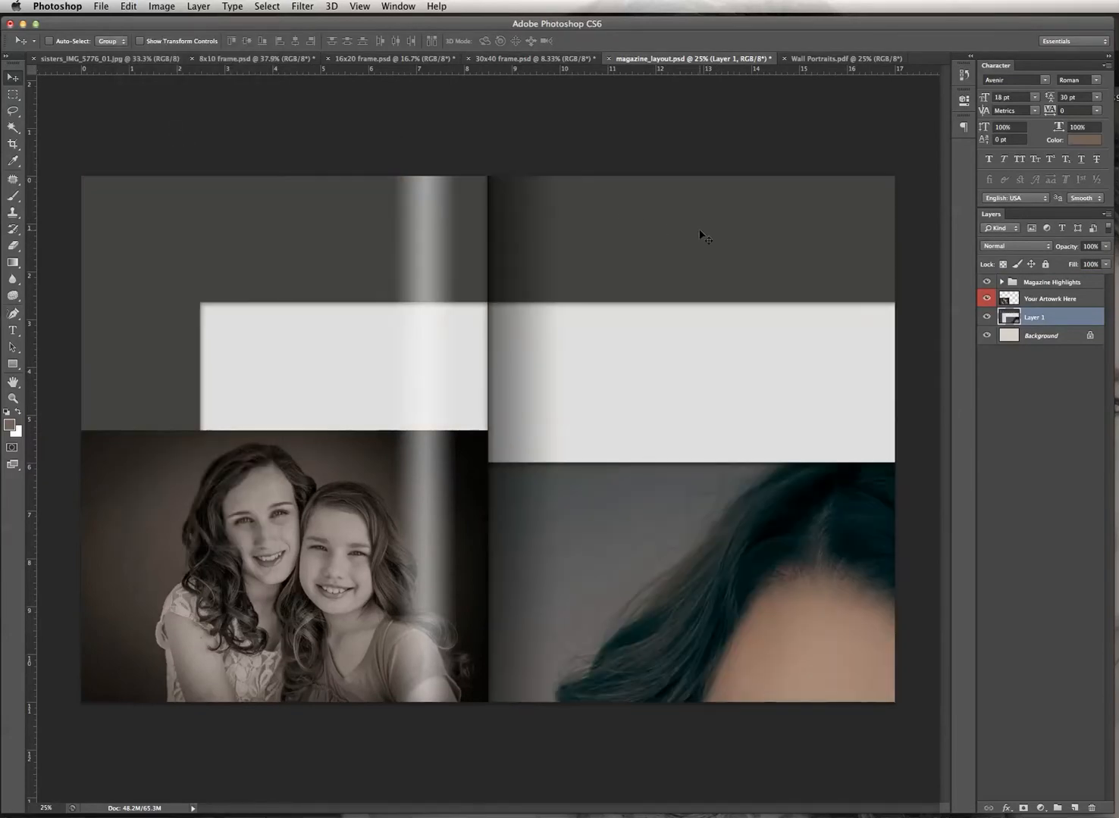
drag(724, 237, 540, 256)
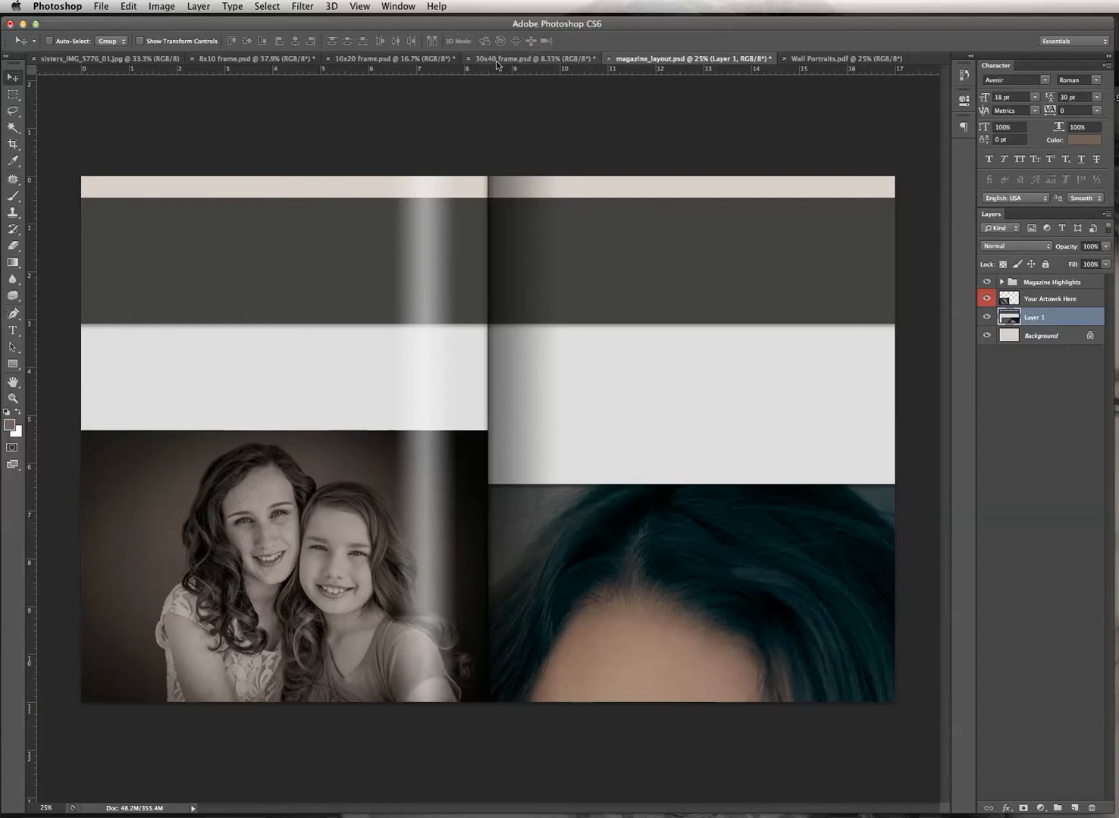
Copy the whole 16x20 frame.psd image and paste it into magazine_layout.psd as a layer above the 30x40 frame.
click(379, 59)
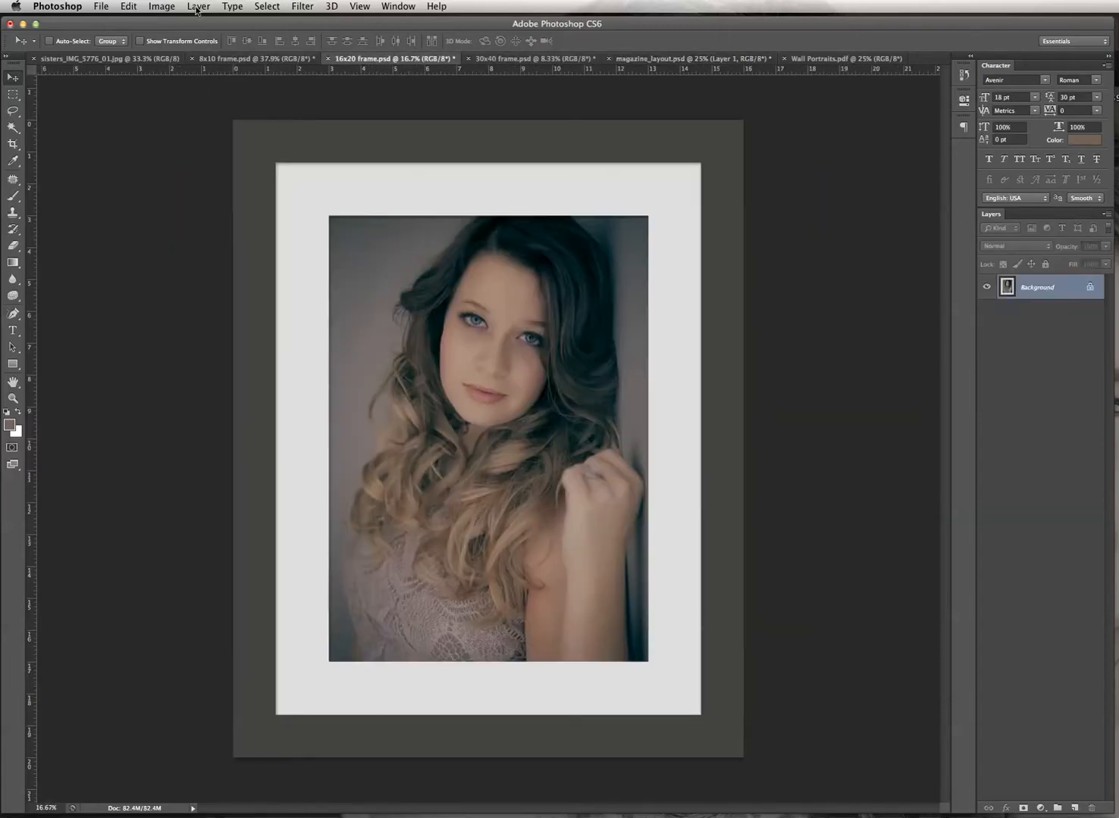
click(277, 7)
click(279, 28)
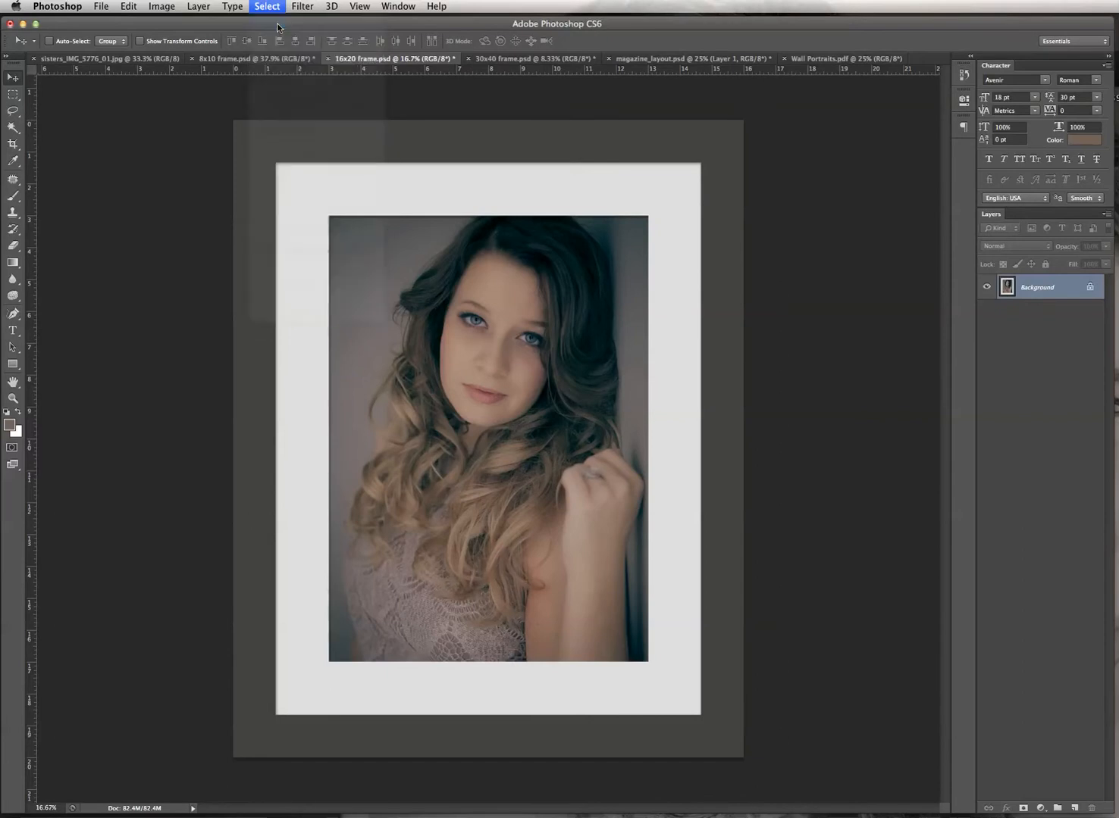
click(129, 6)
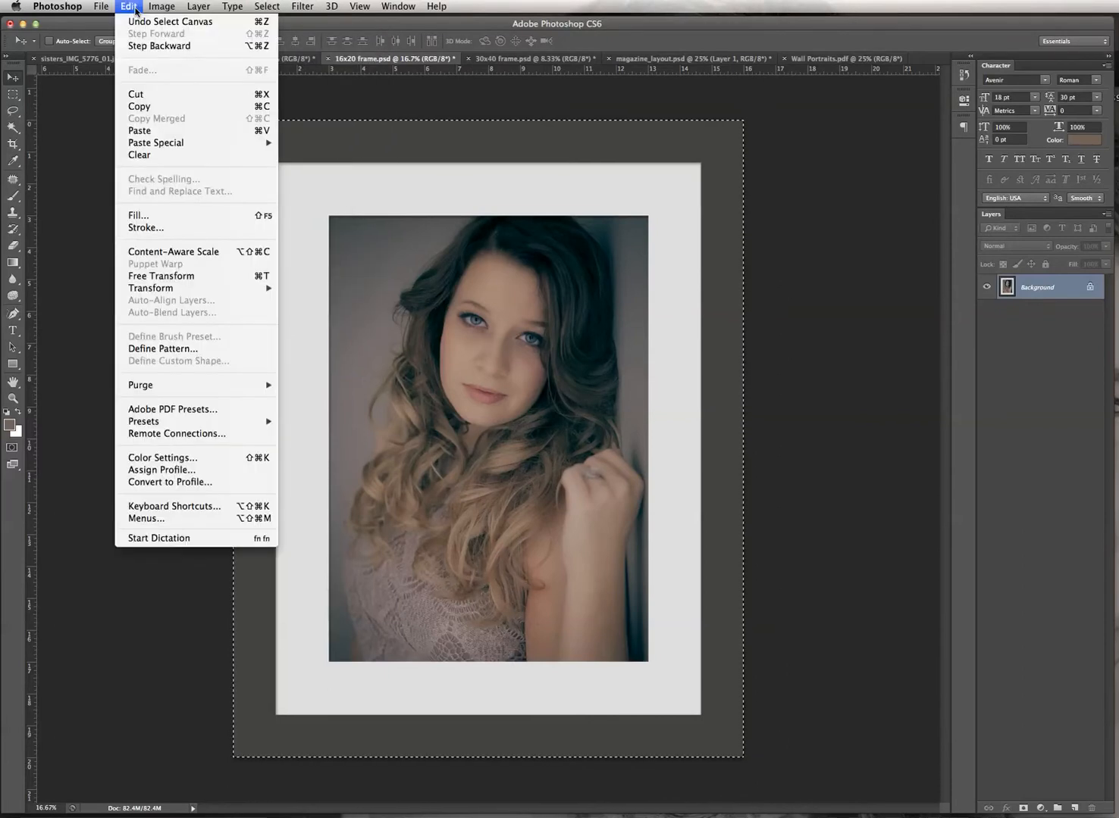
click(152, 106)
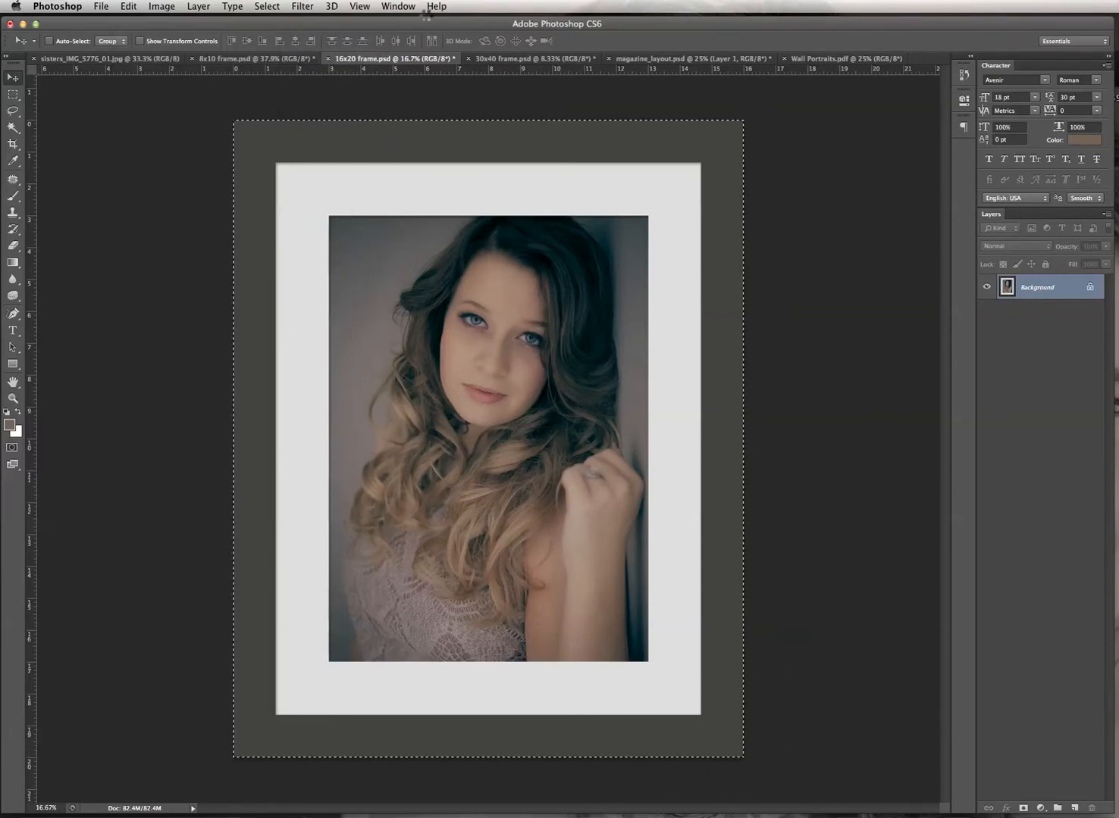
click(720, 59)
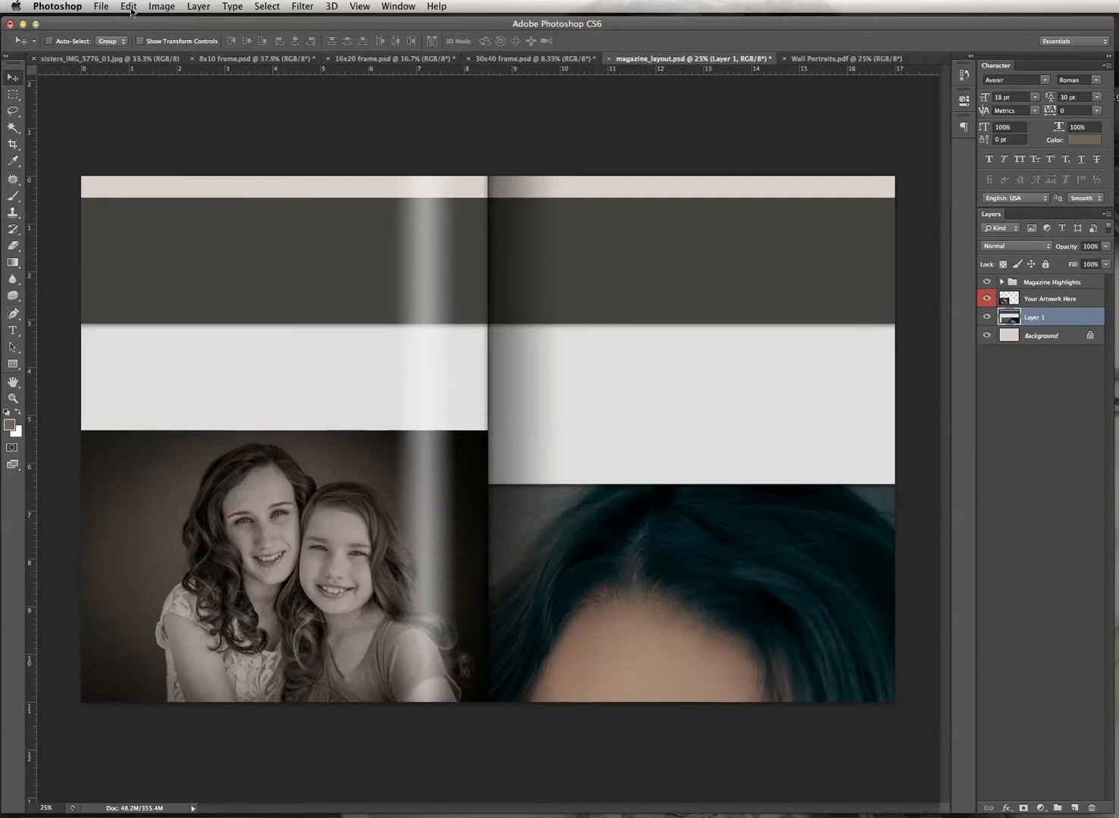
click(139, 9)
click(160, 125)
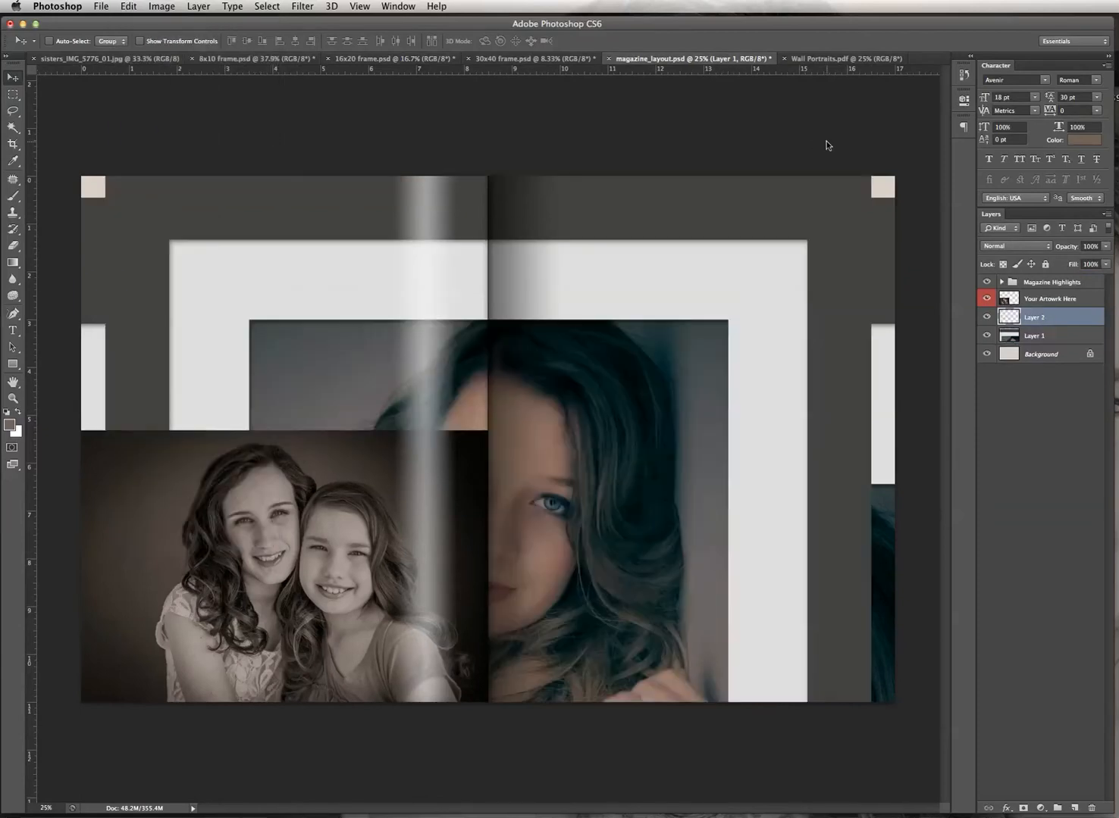
Copy the whole 8x10 frame.psd image and paste it into magazine_layout.psd as a layer above the 16x20 frame.
click(281, 65)
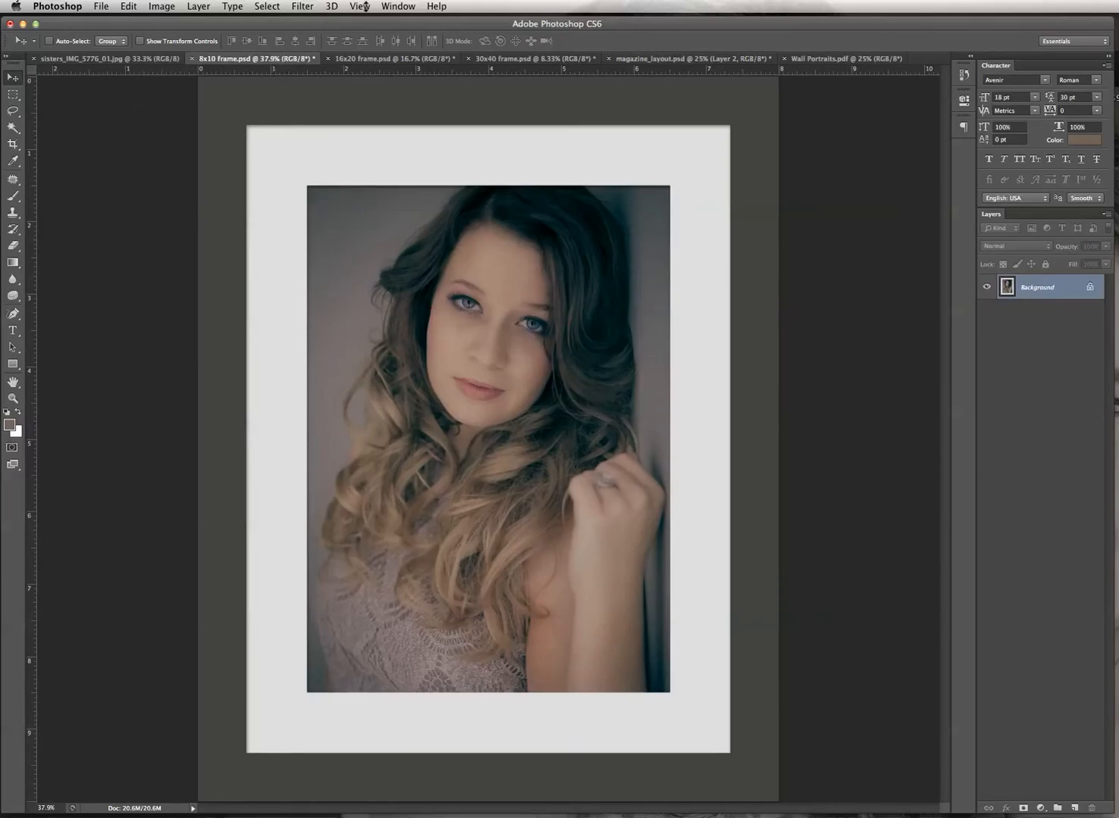
click(274, 9)
click(275, 31)
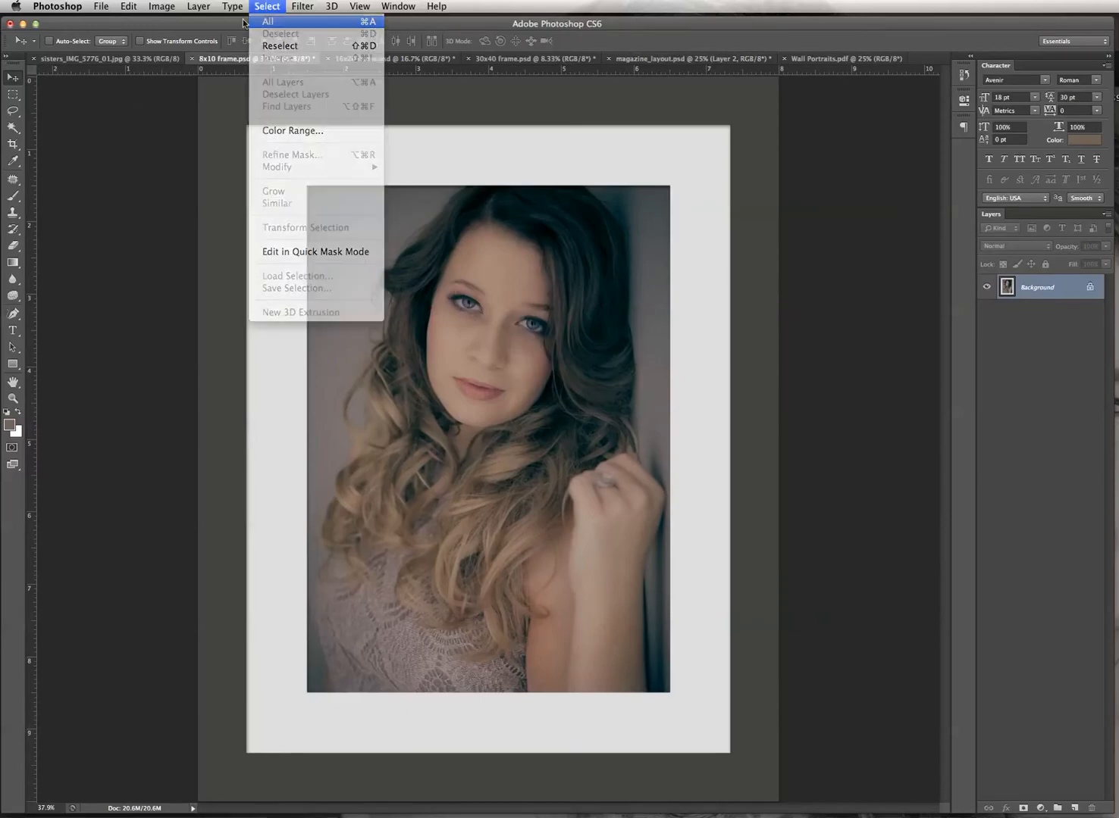
click(126, 8)
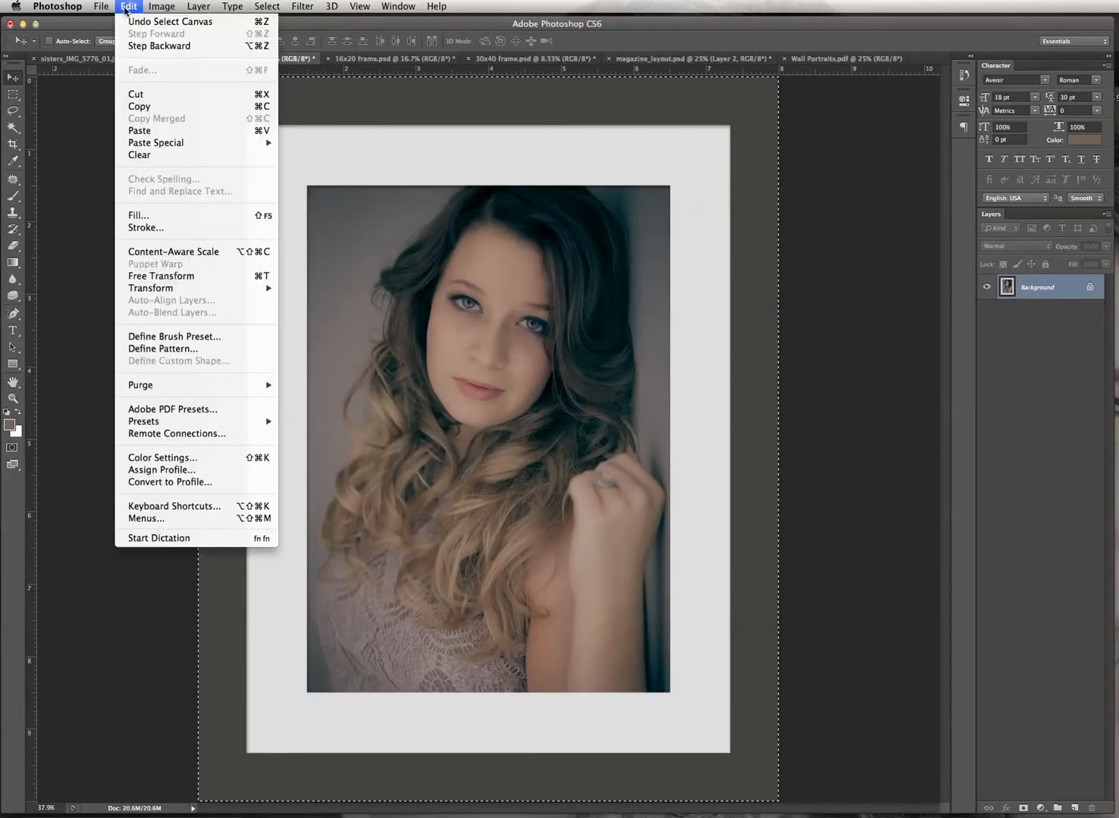
click(148, 106)
click(805, 59)
click(747, 59)
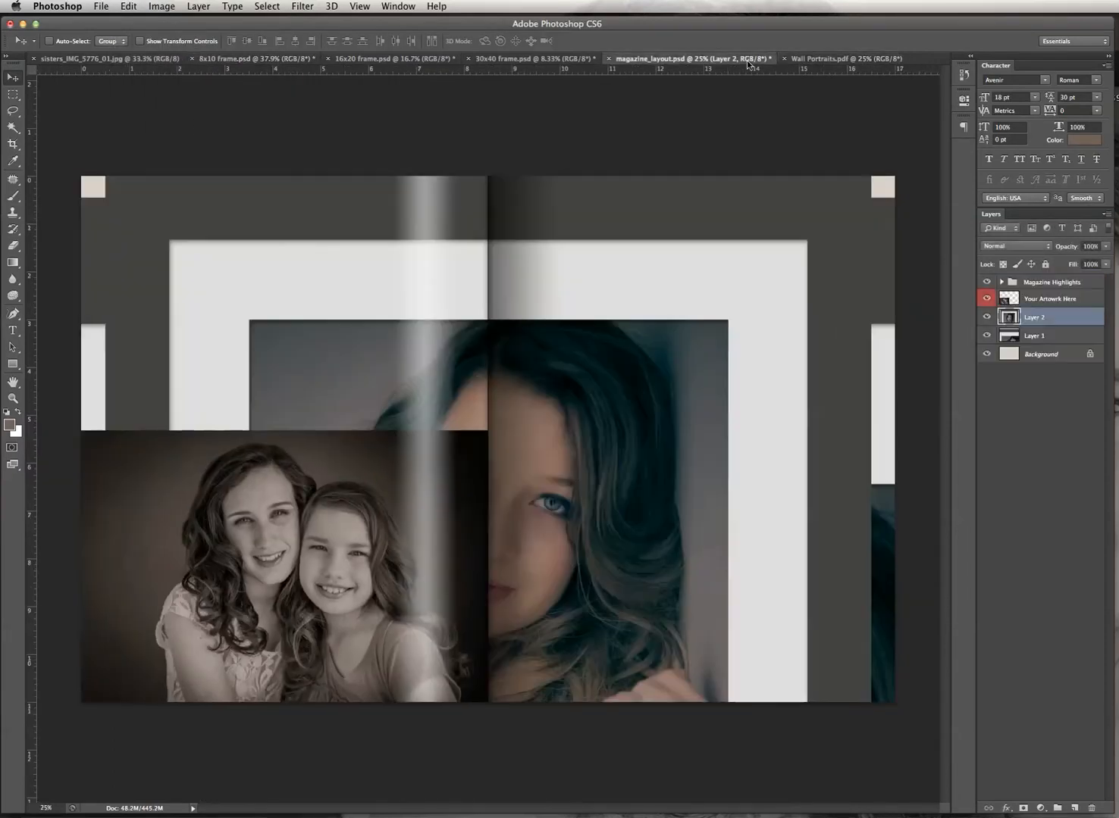
click(129, 6)
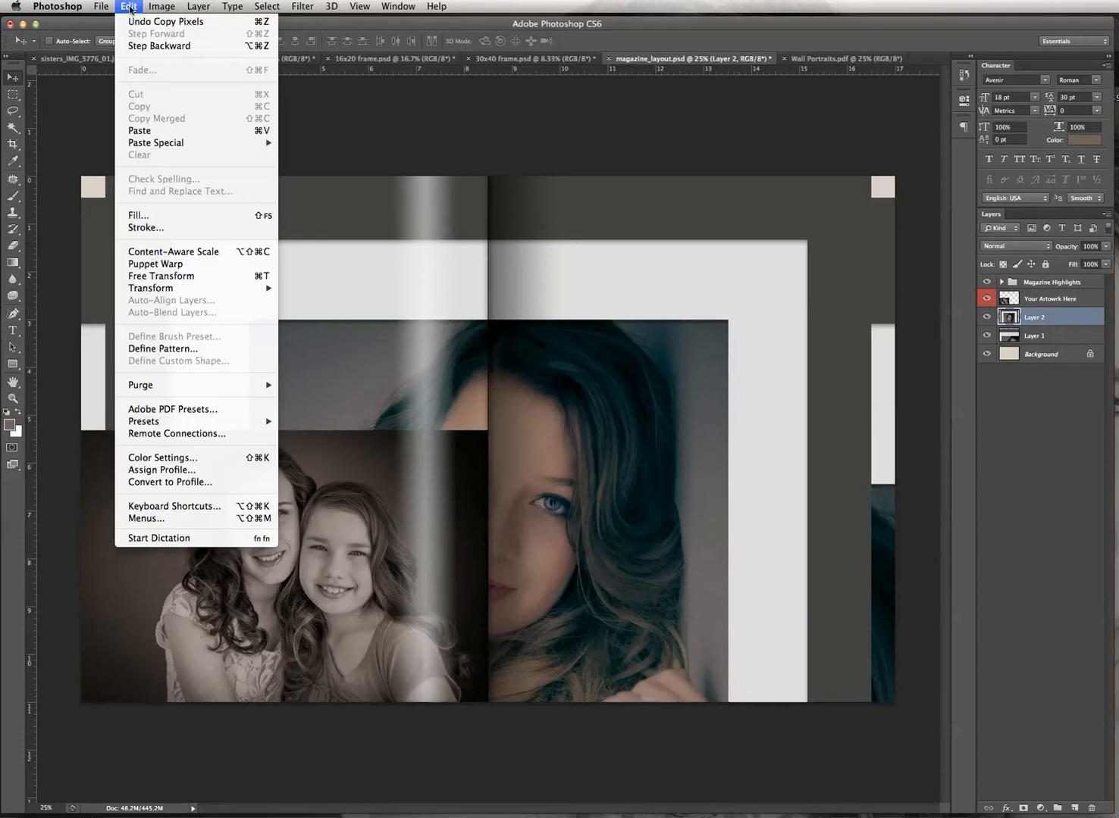
click(151, 131)
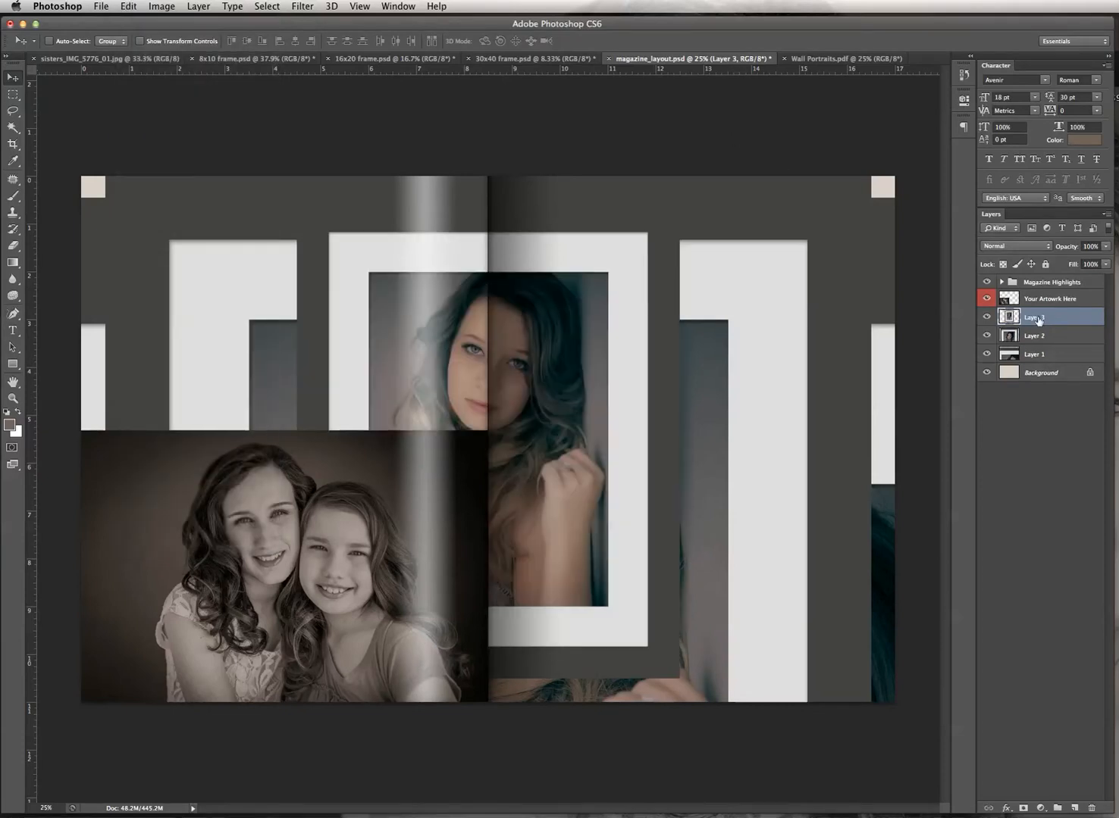
Select the three pasted frame layers, Layer 1 to Layer 3, and scale them together proportionally to about 26%.
click(1013, 337)
click(1021, 353)
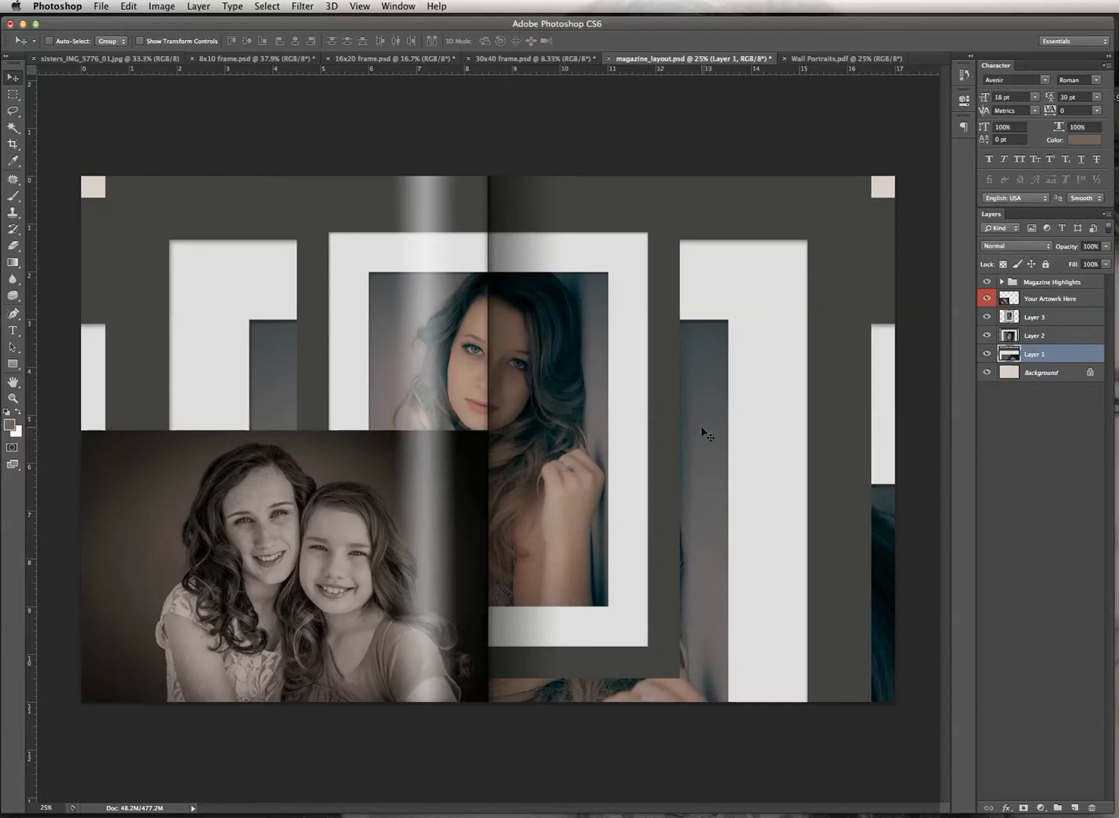
click(361, 6)
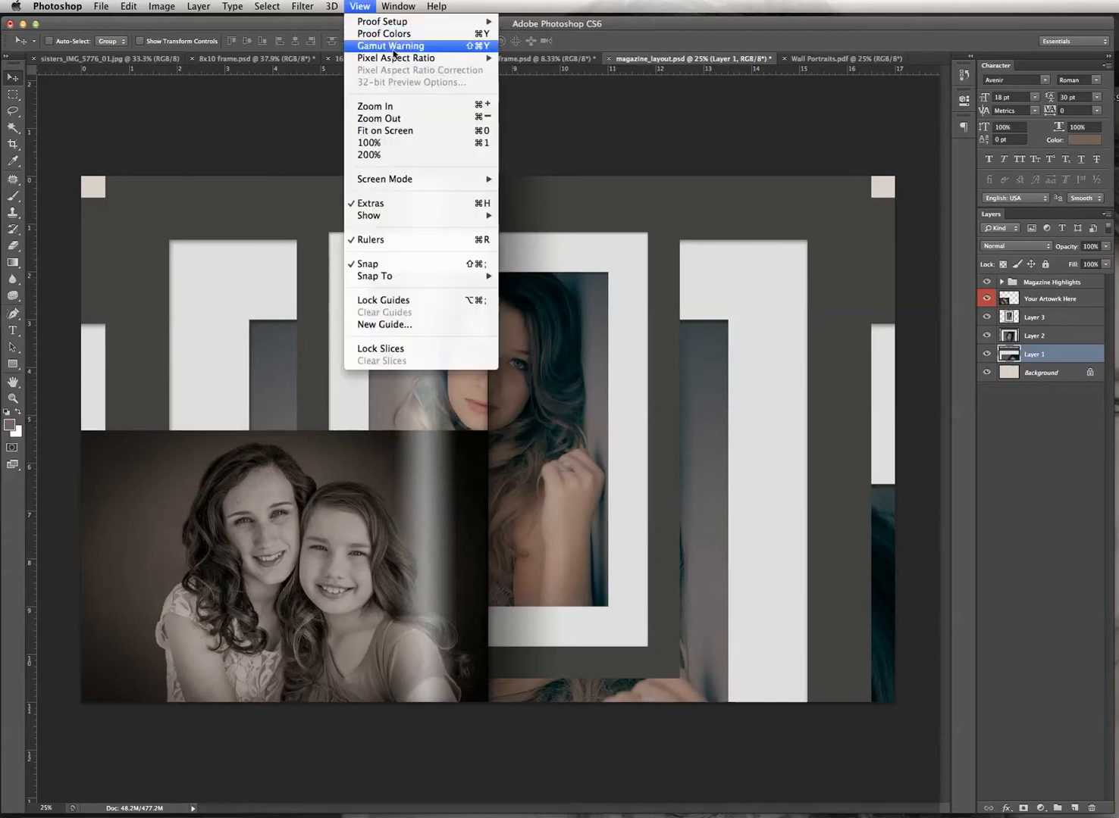
mouse_move(394, 58)
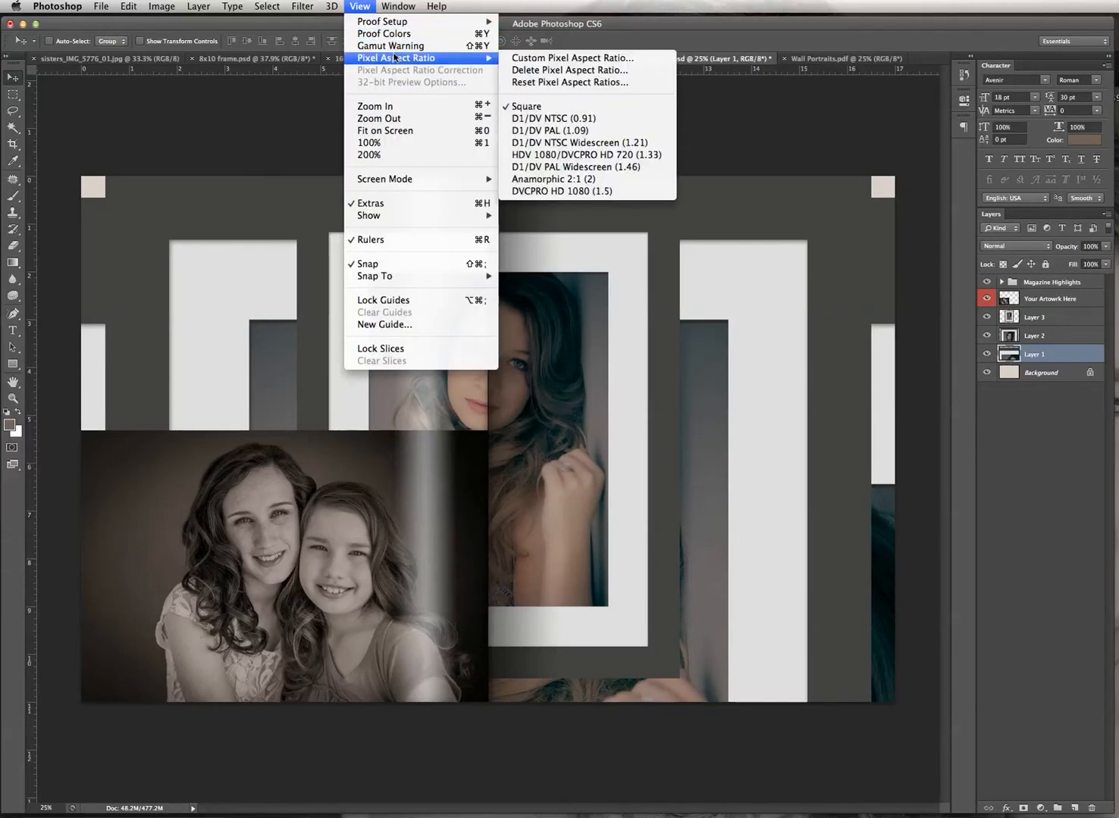
click(402, 119)
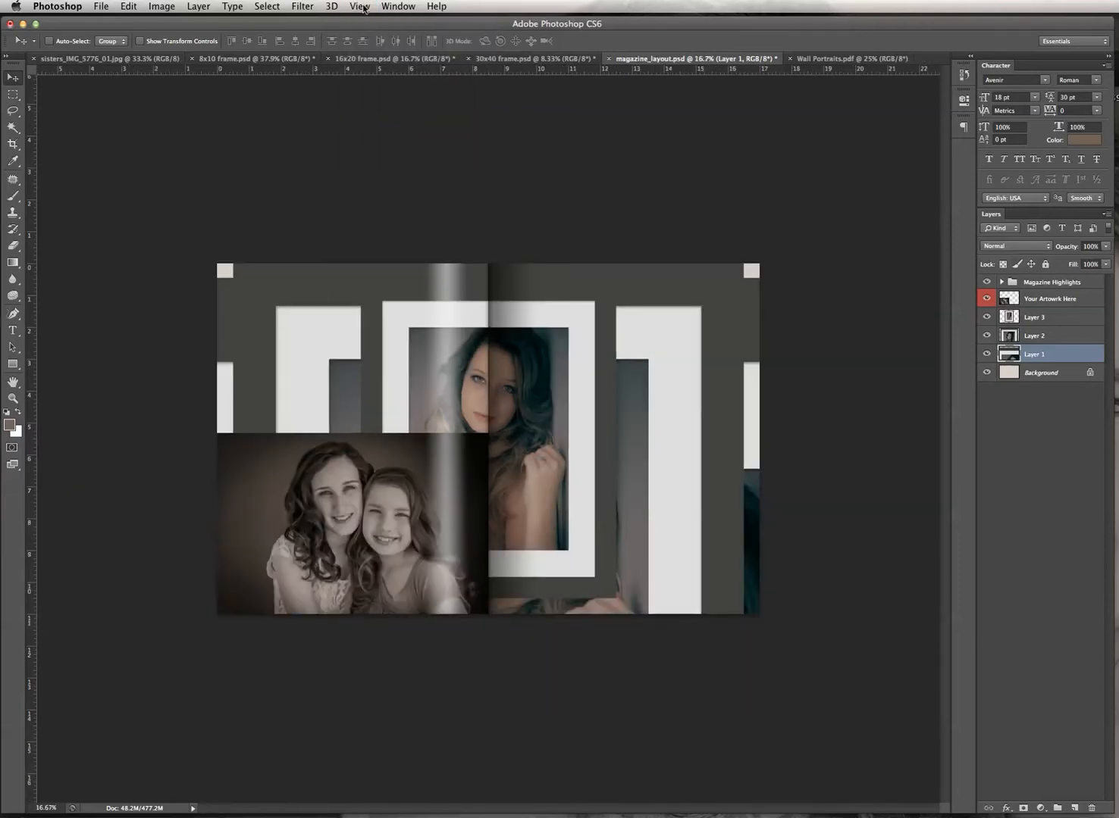
click(363, 8)
click(396, 117)
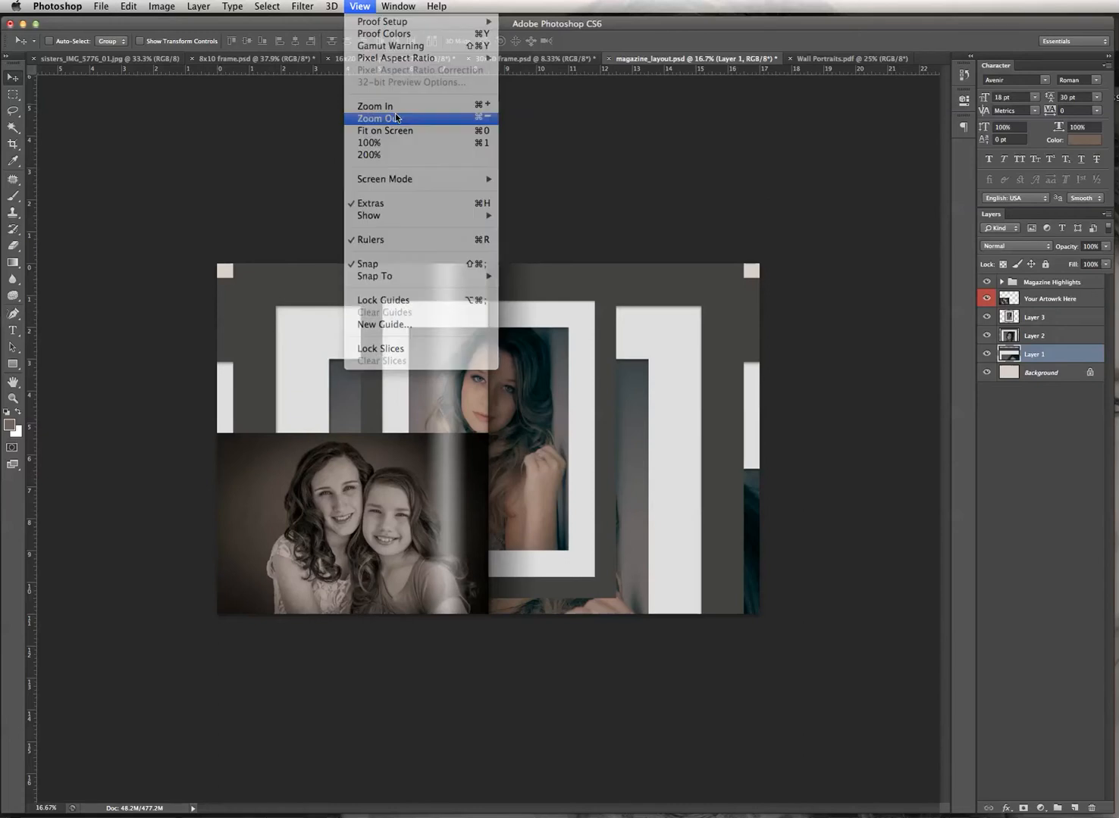
shift+click(1061, 341)
shift+click(1063, 322)
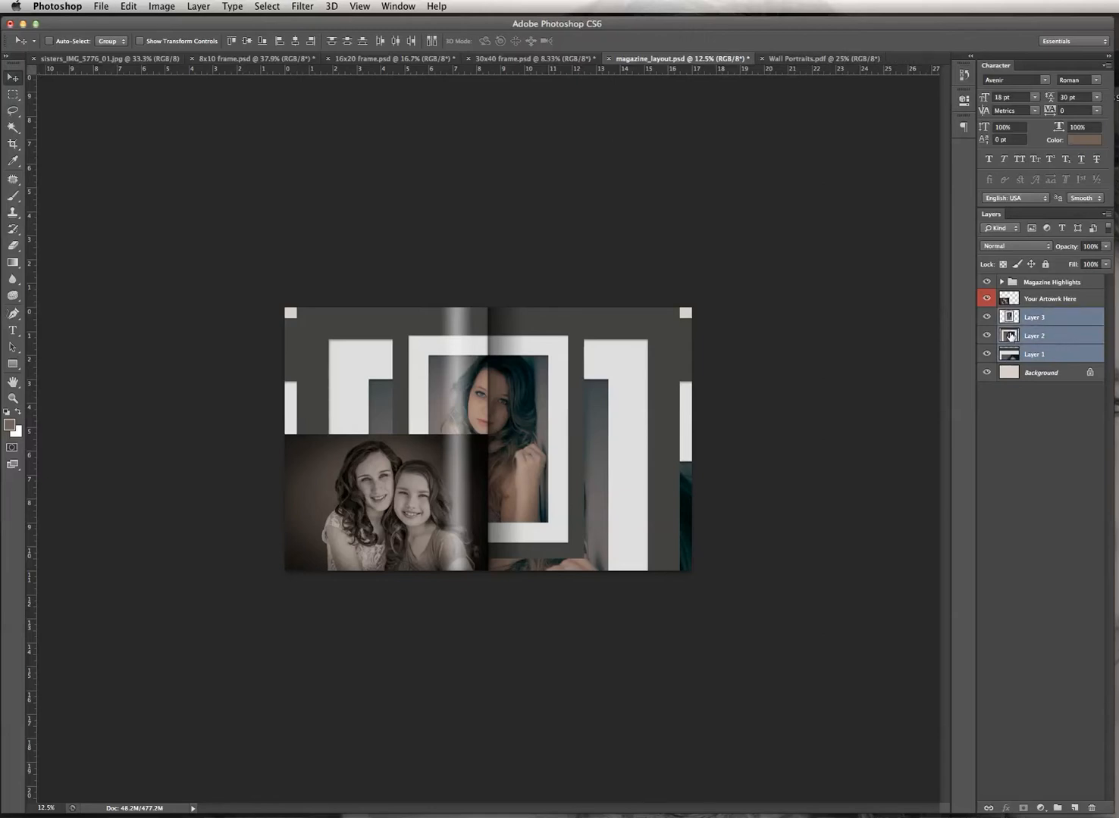
click(127, 8)
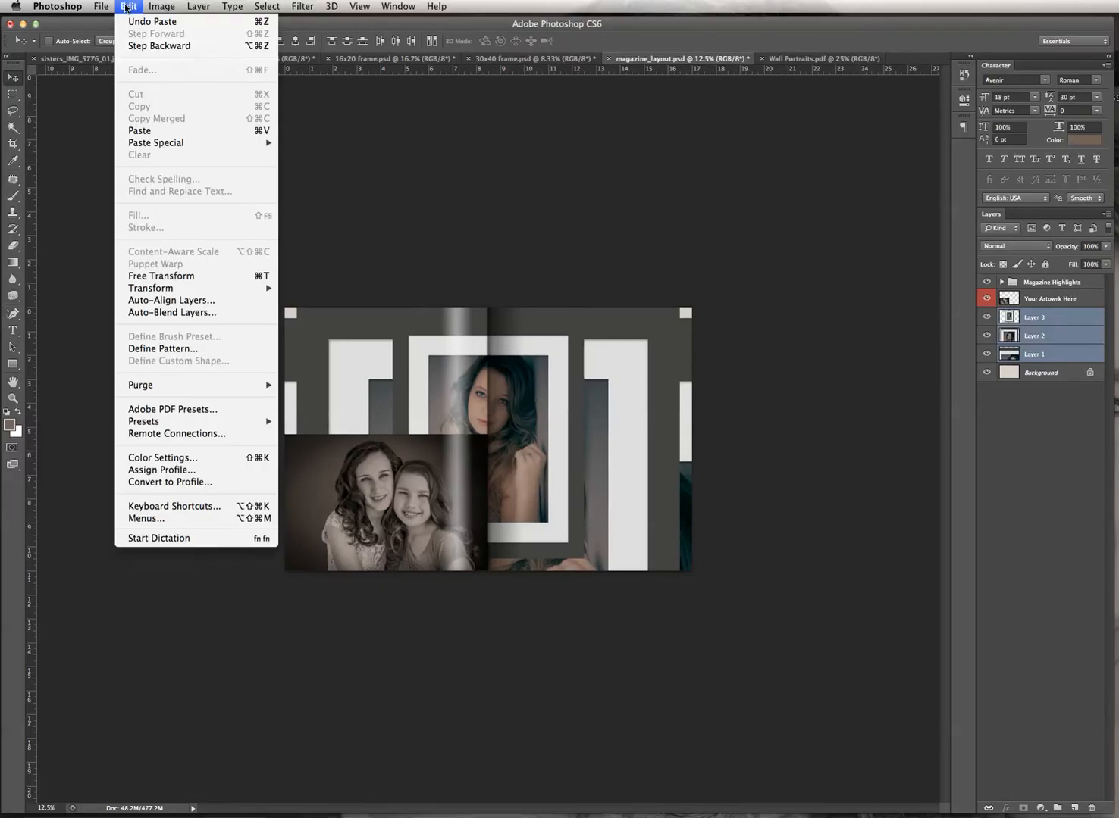
mouse_move(193, 288)
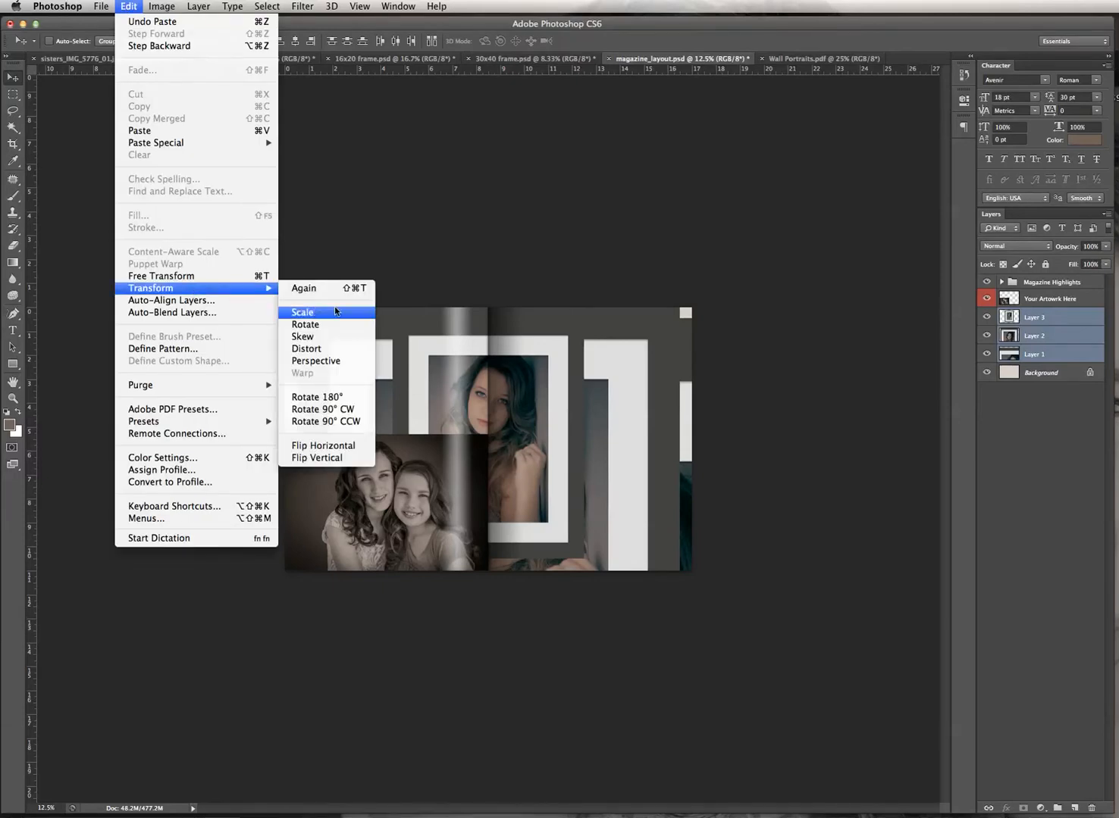
click(304, 312)
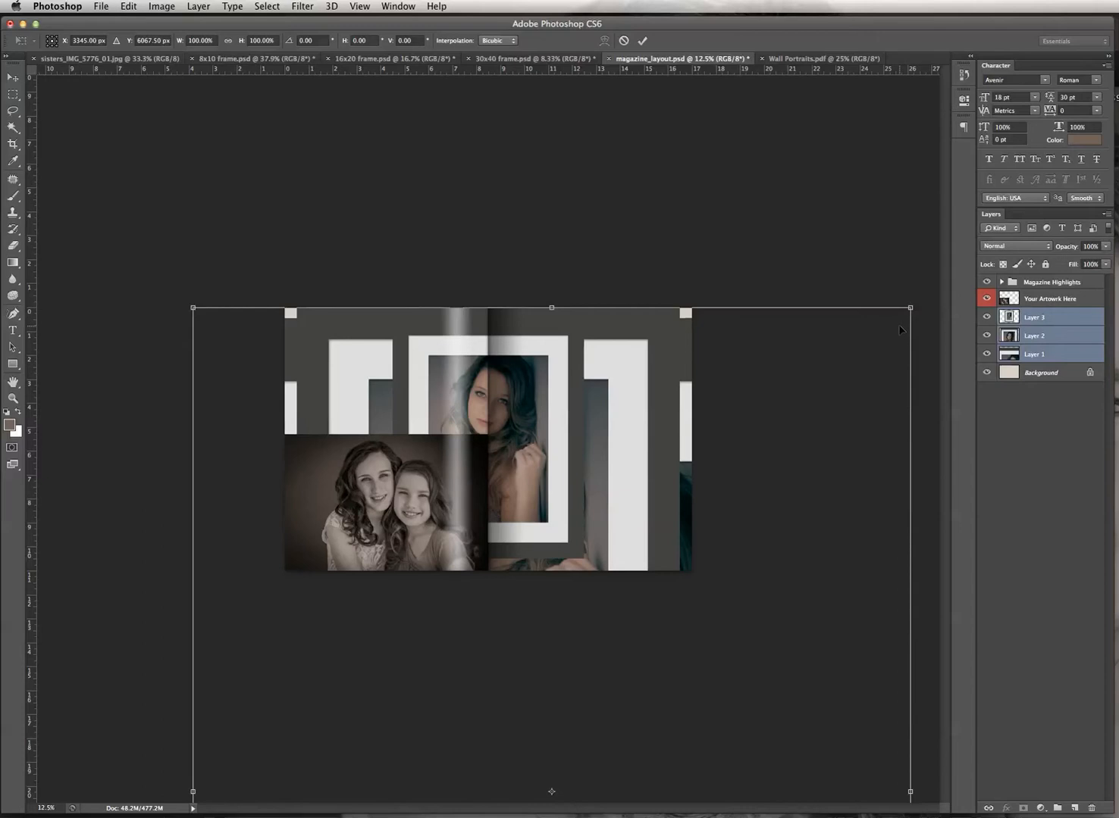
key(super+minus)
key(super+minus)
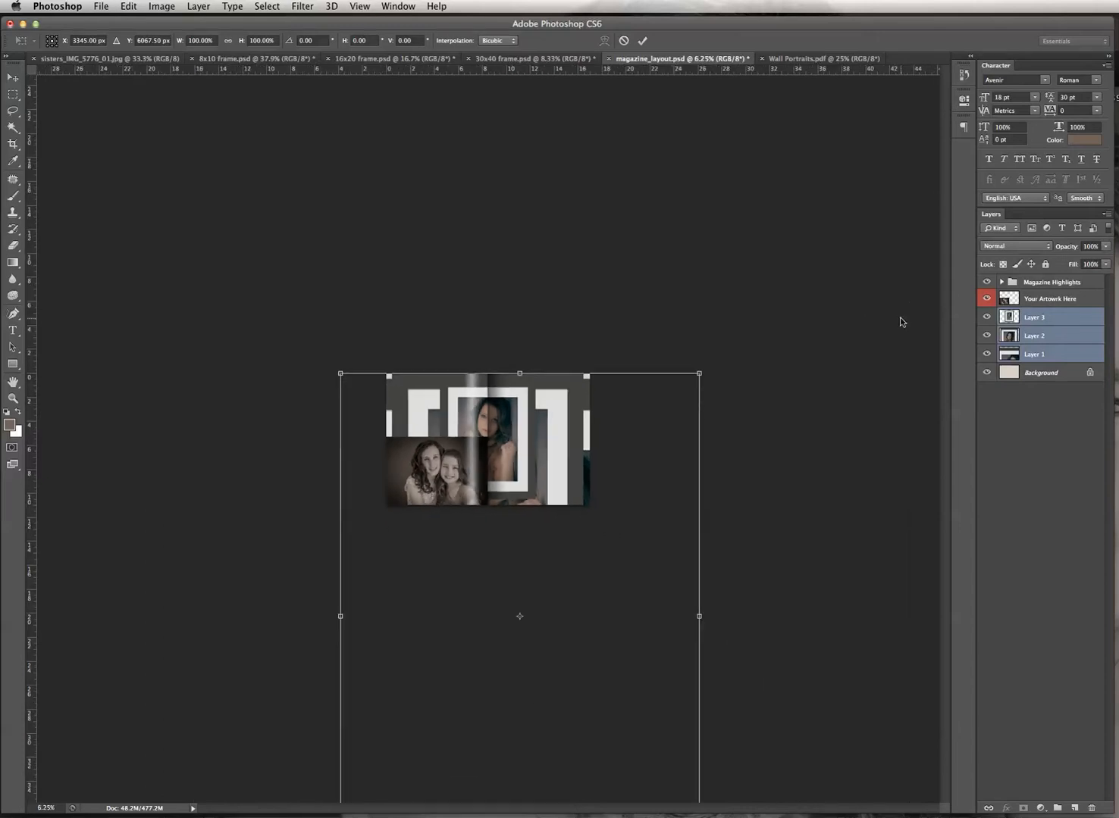
key(super+minus)
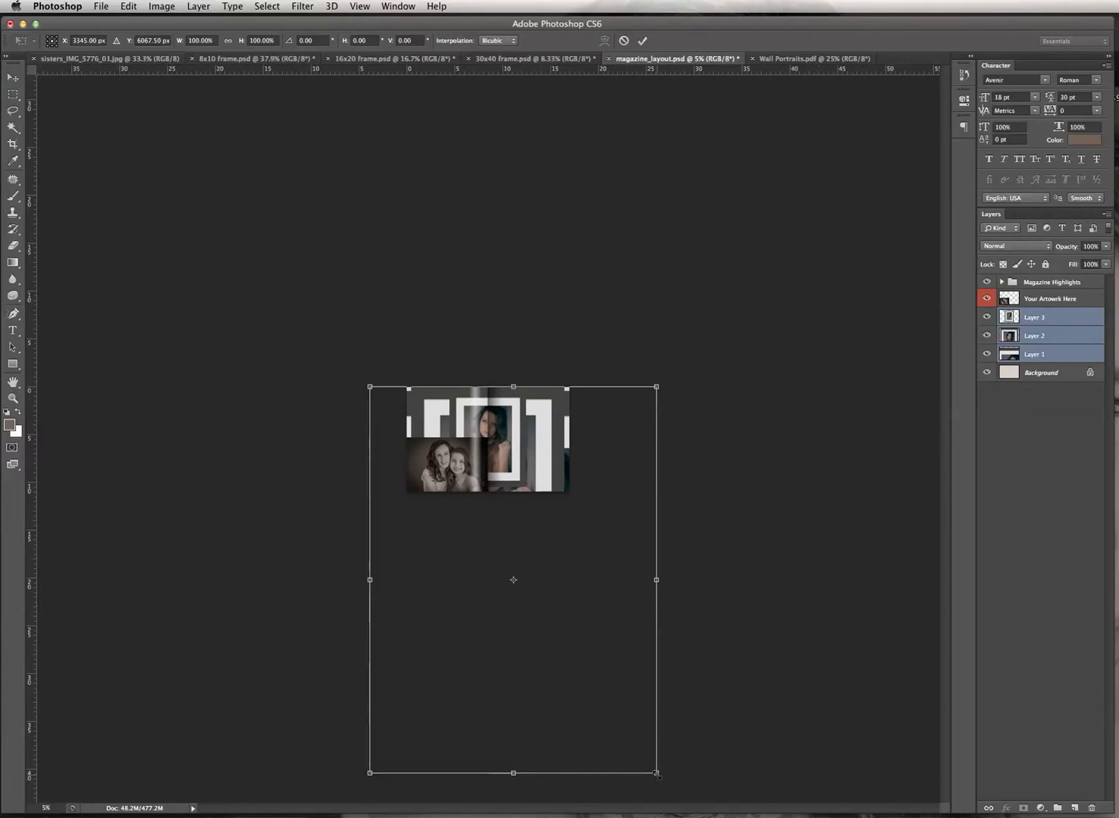
drag(656, 774, 480, 460)
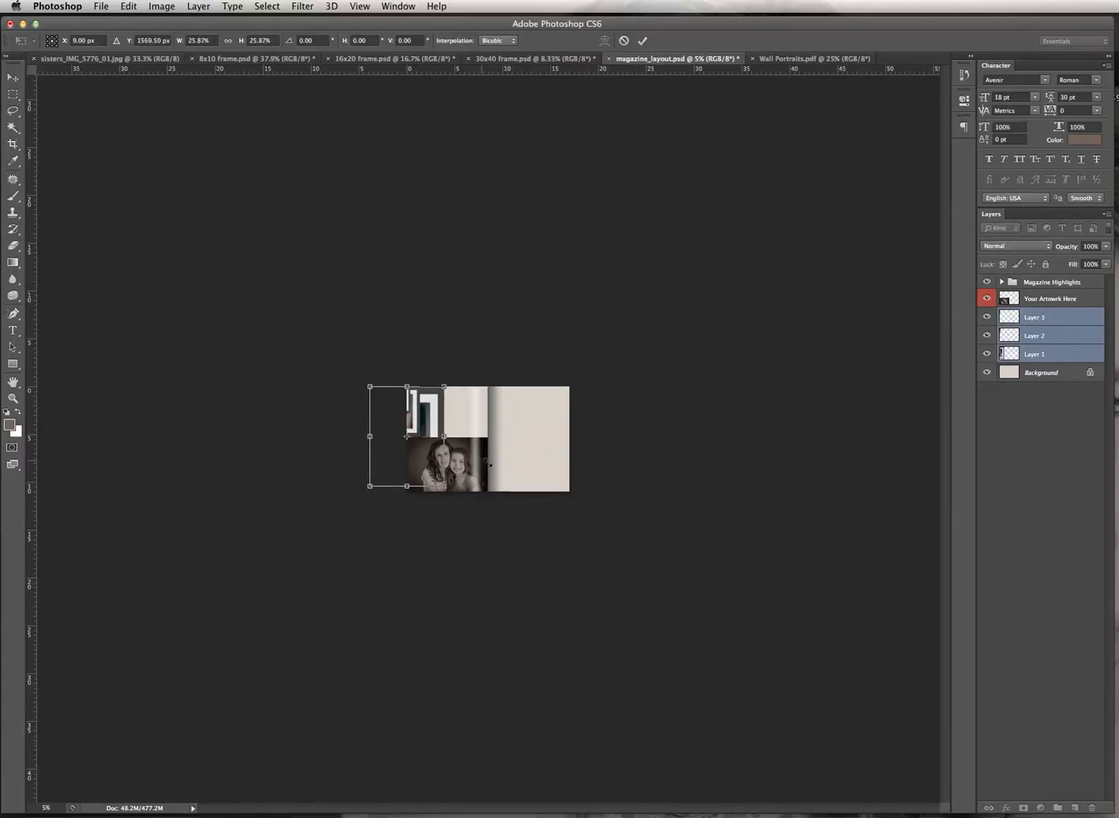
Move the three frames together onto the right page, shrink them proportionally to about 20.86%, and apply the transformation.
drag(429, 426, 544, 427)
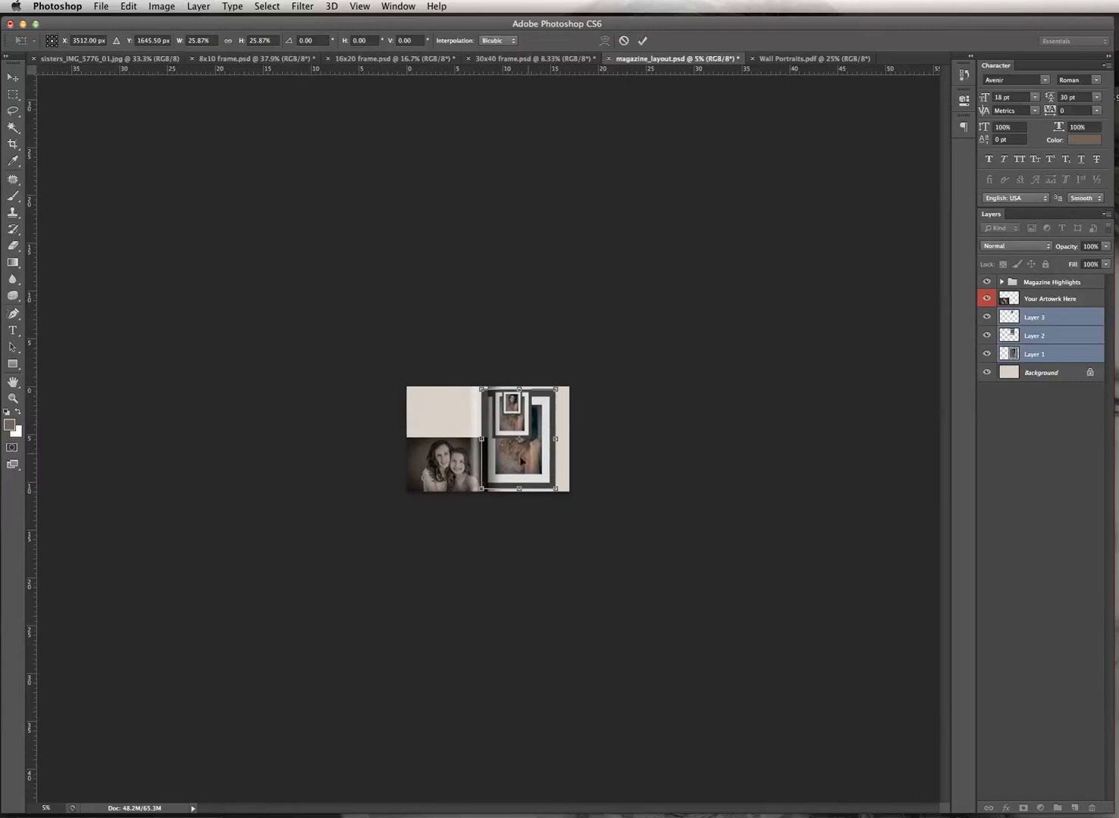
drag(481, 489, 535, 459)
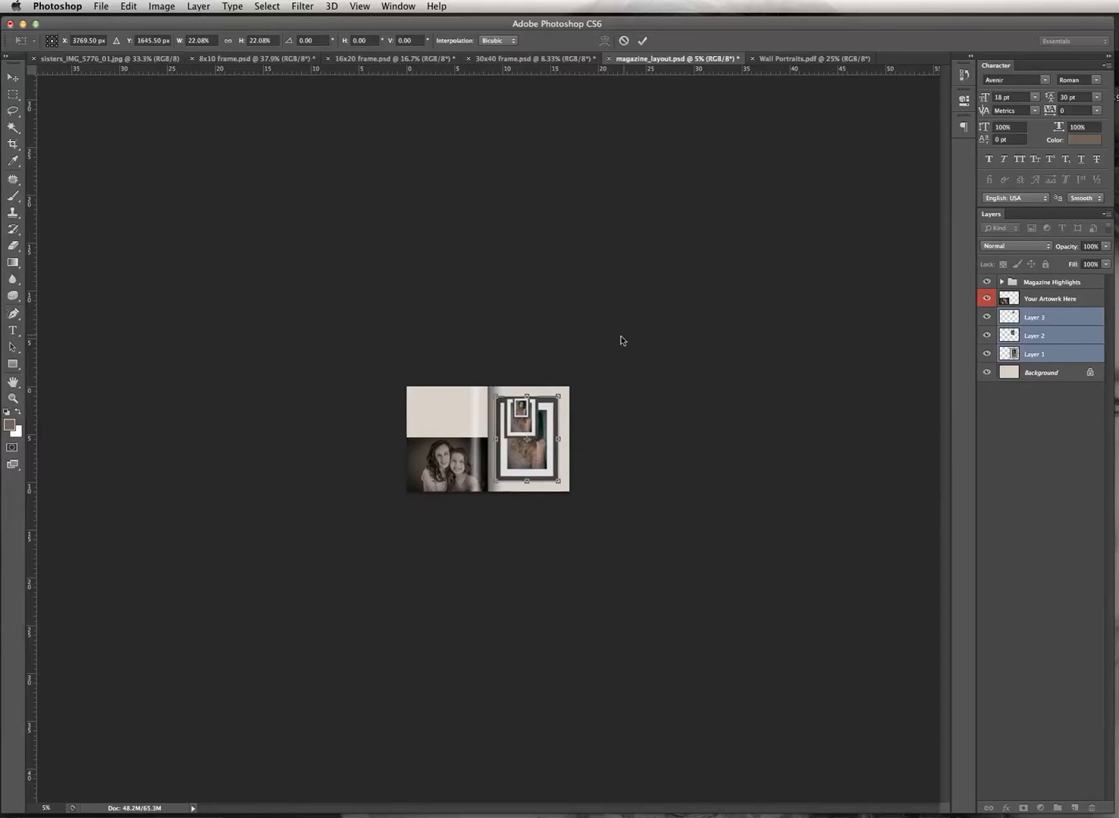
click(360, 7)
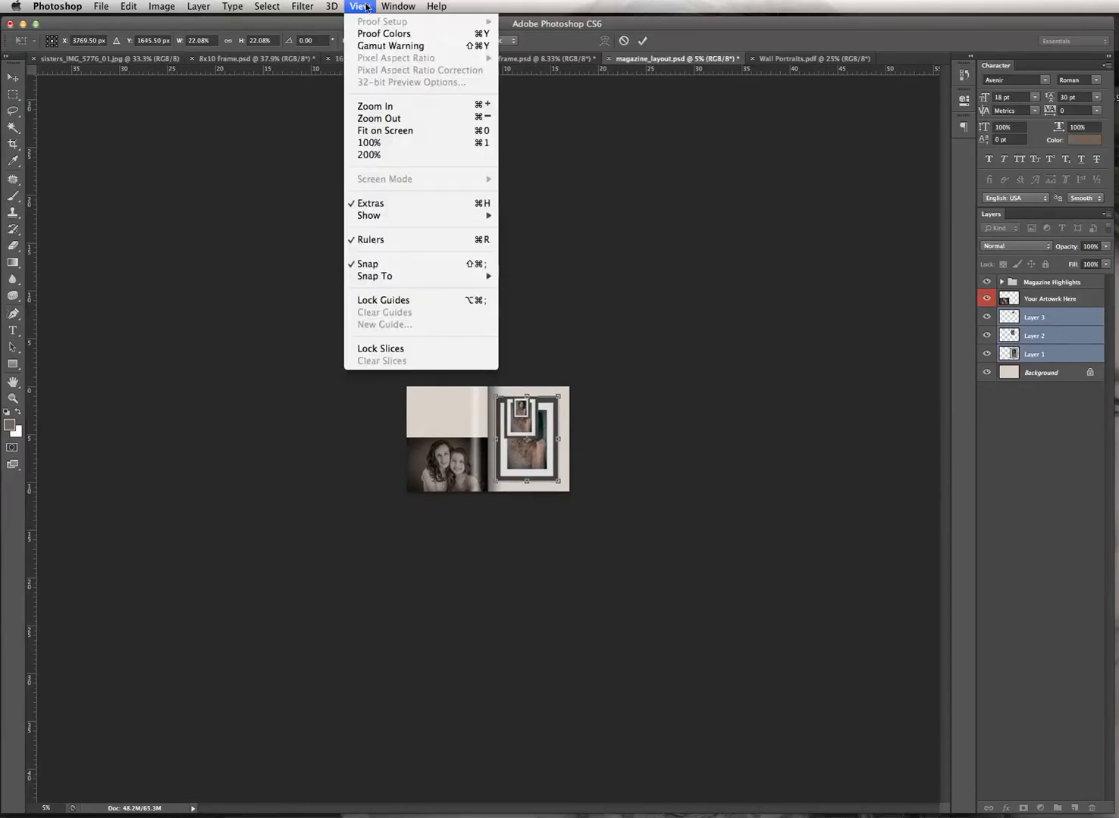
click(388, 110)
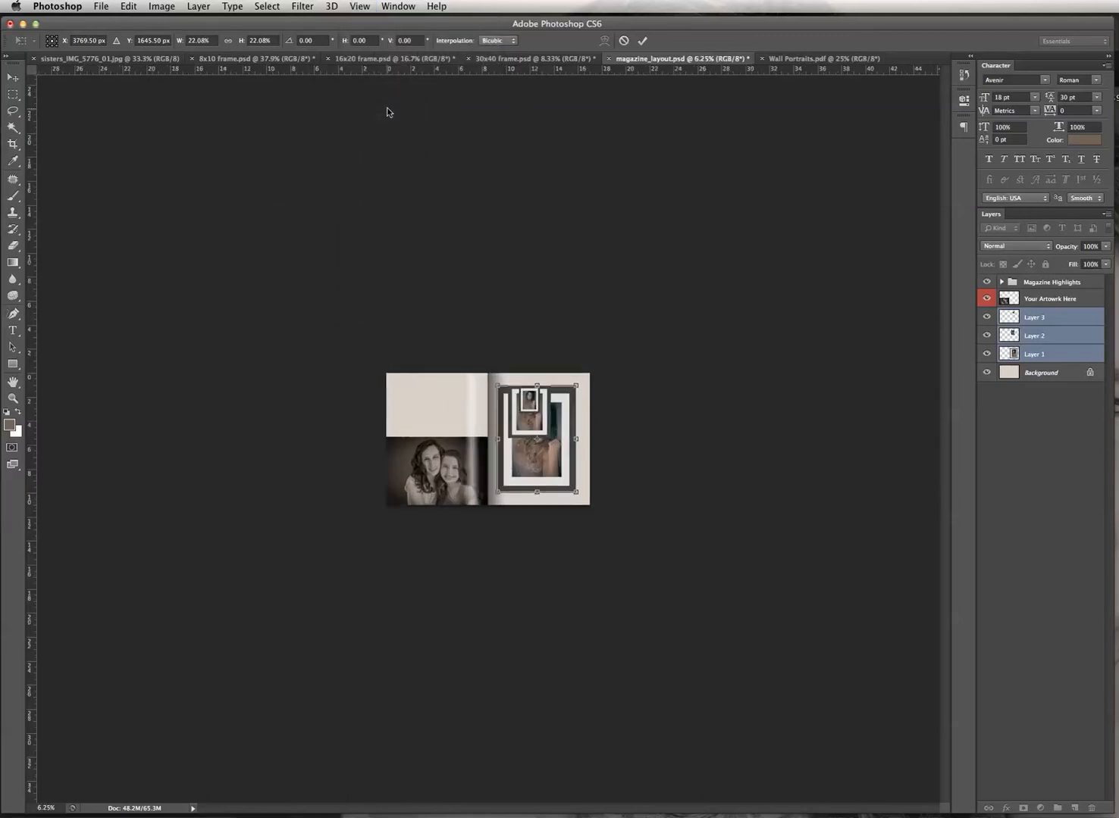
click(368, 9)
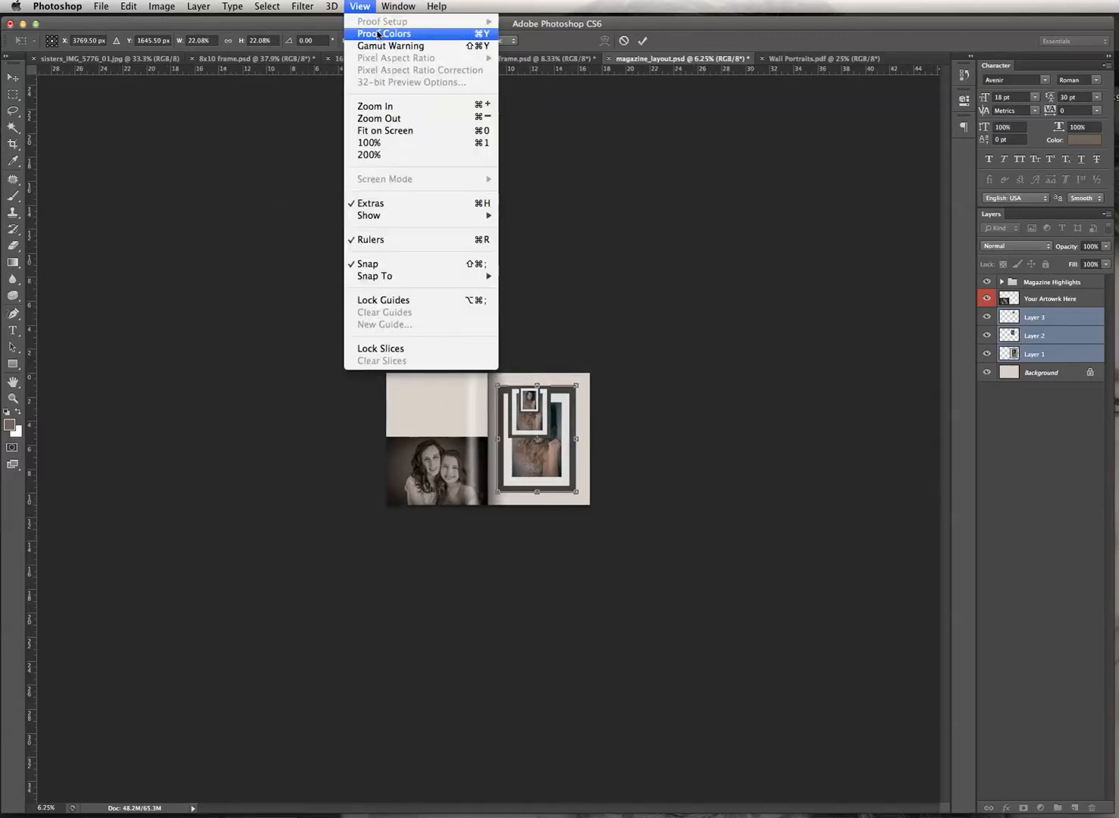
click(382, 107)
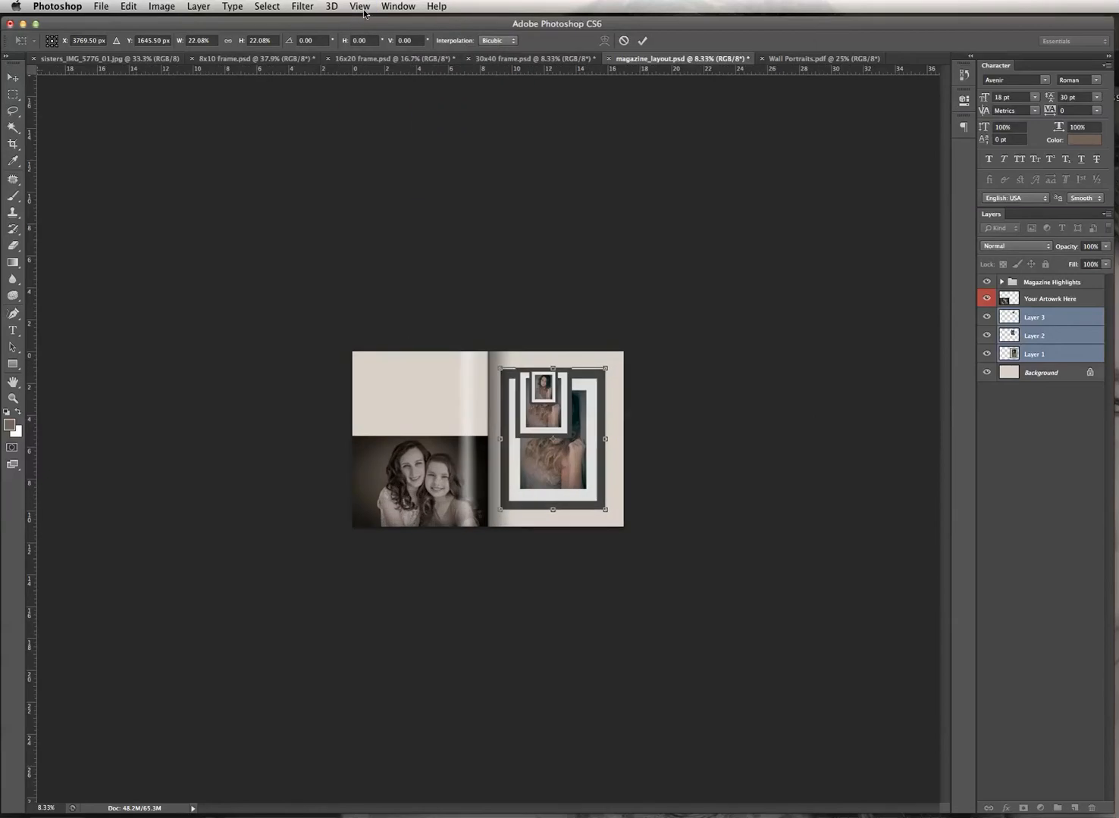
key(super+equal)
key(super+equal)
key(super+equal)
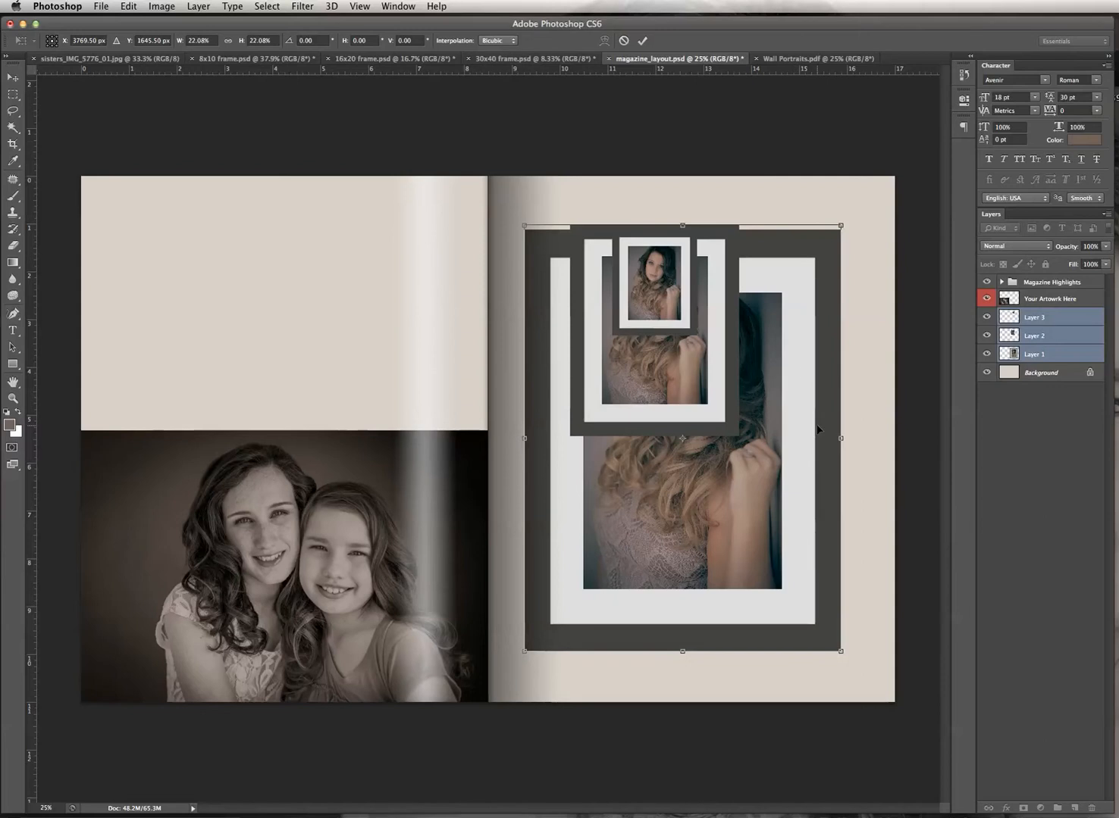
drag(763, 493, 773, 492)
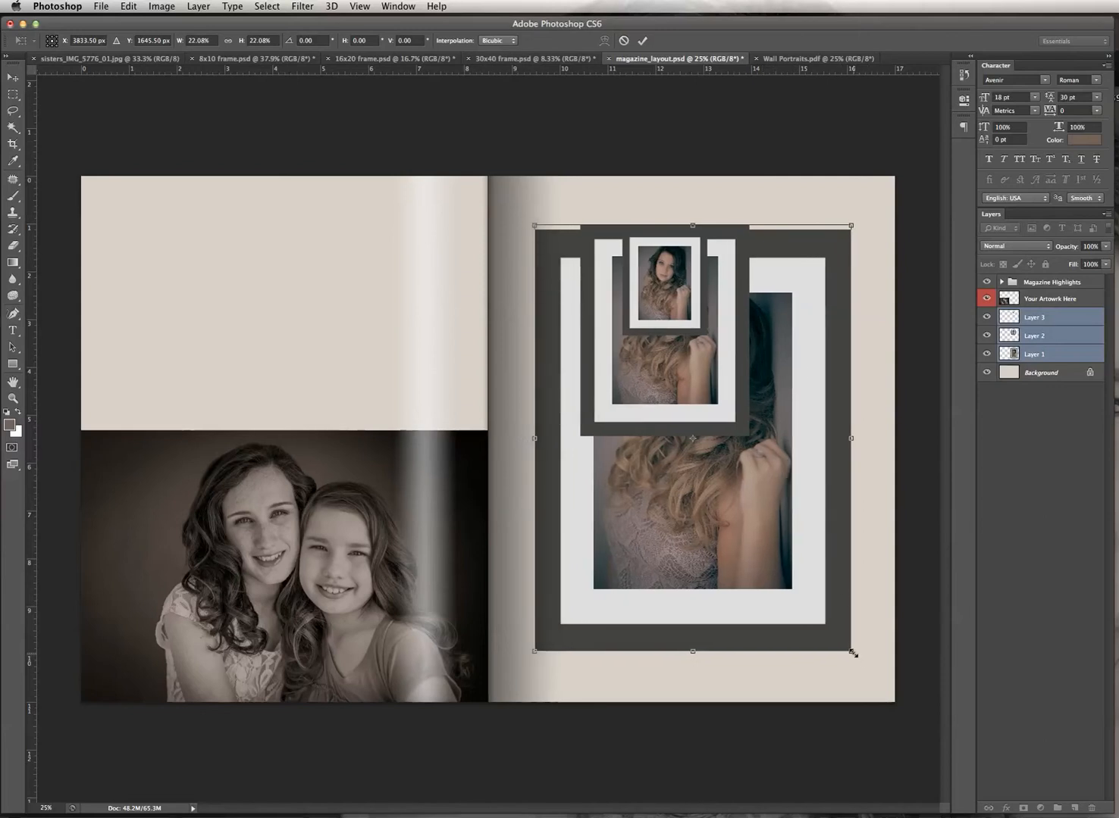
drag(852, 652, 831, 628)
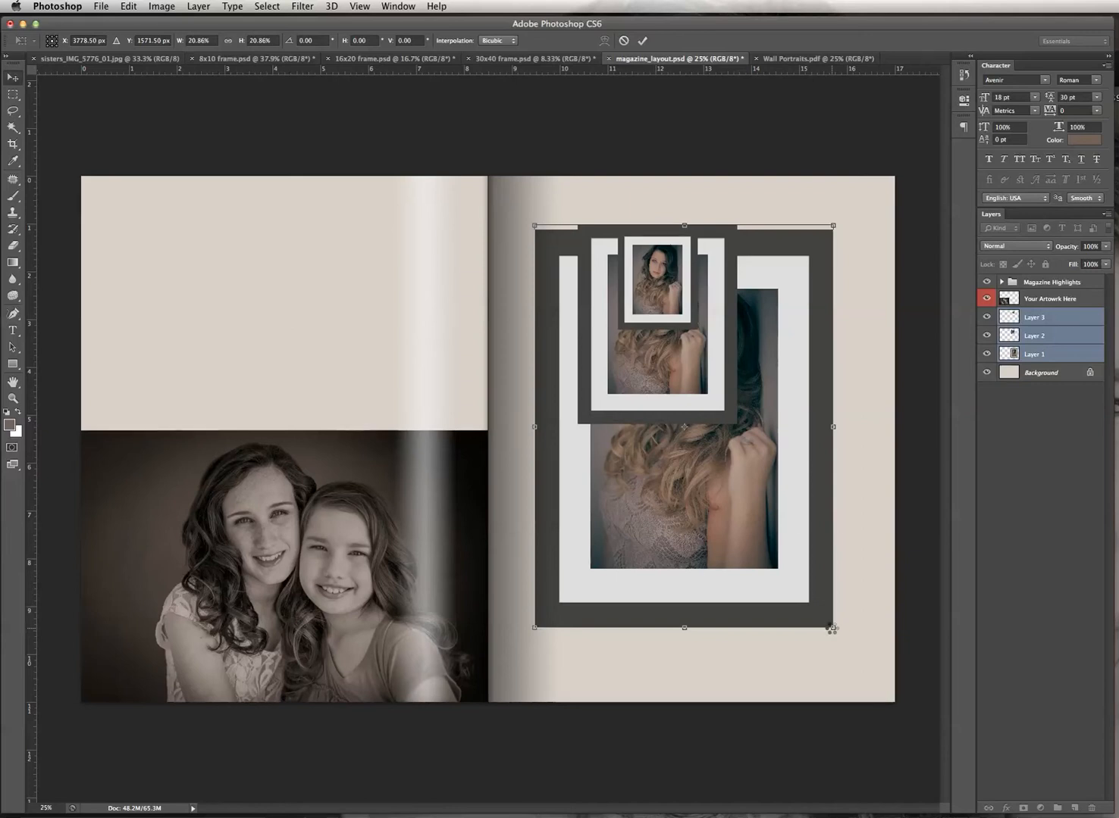
key(Return)
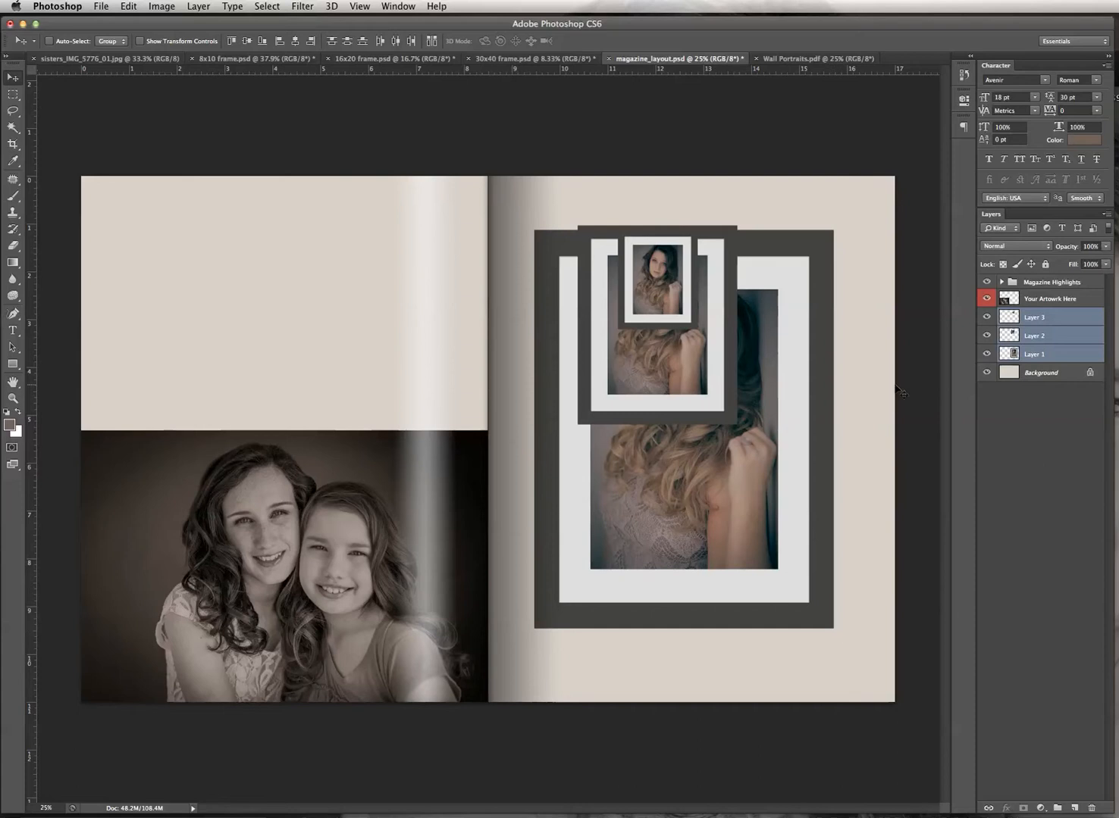
Rename Layer 2, which holds the medium frame, as 16x20.
click(1047, 354)
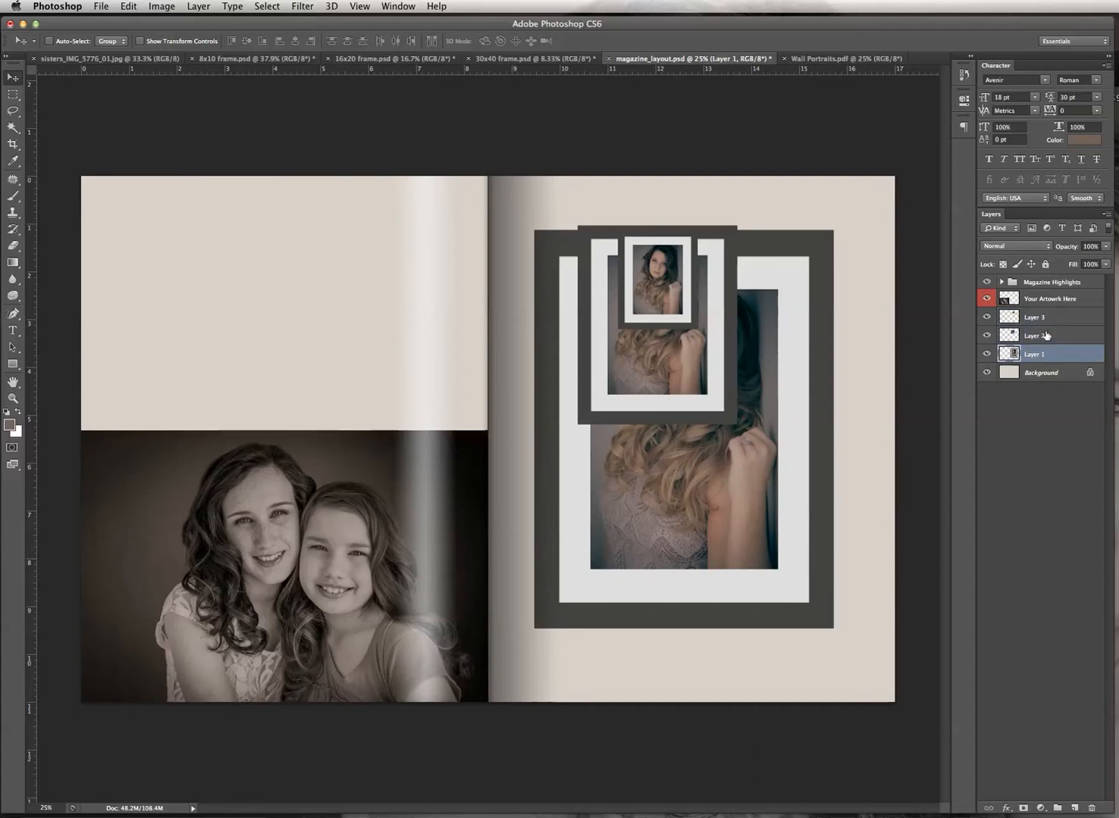
click(1050, 337)
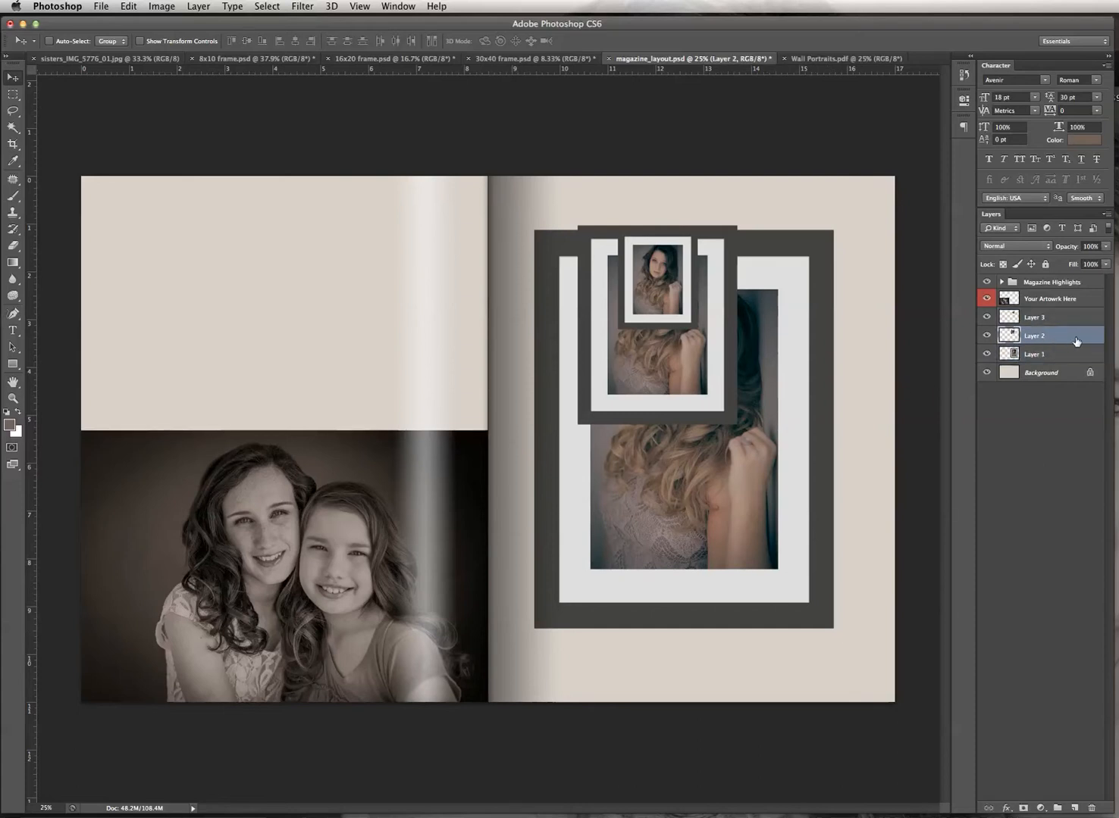
double_click(1037, 336)
key(BackSpace)
text(16x20)
key(Return)
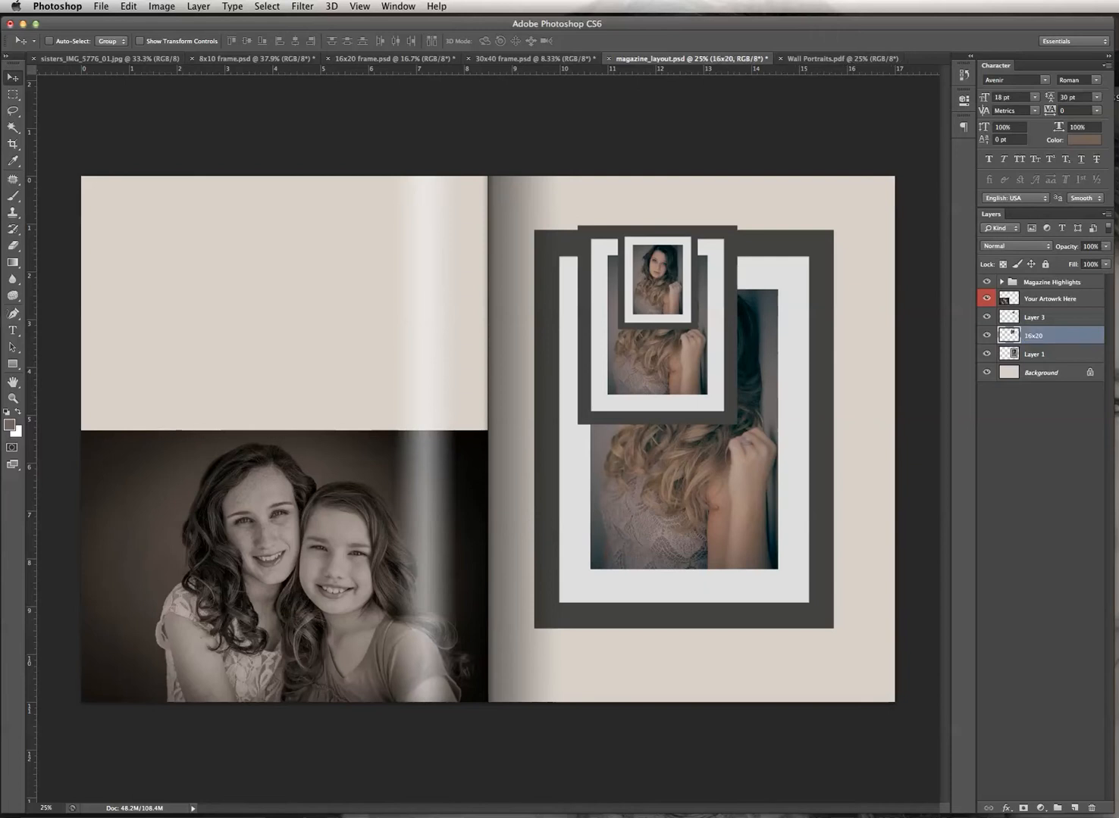
Rename Layer 3 with the smallest frame as 8x10 and Layer 1 with the largest frame as 30x40.
double_click(1036, 317)
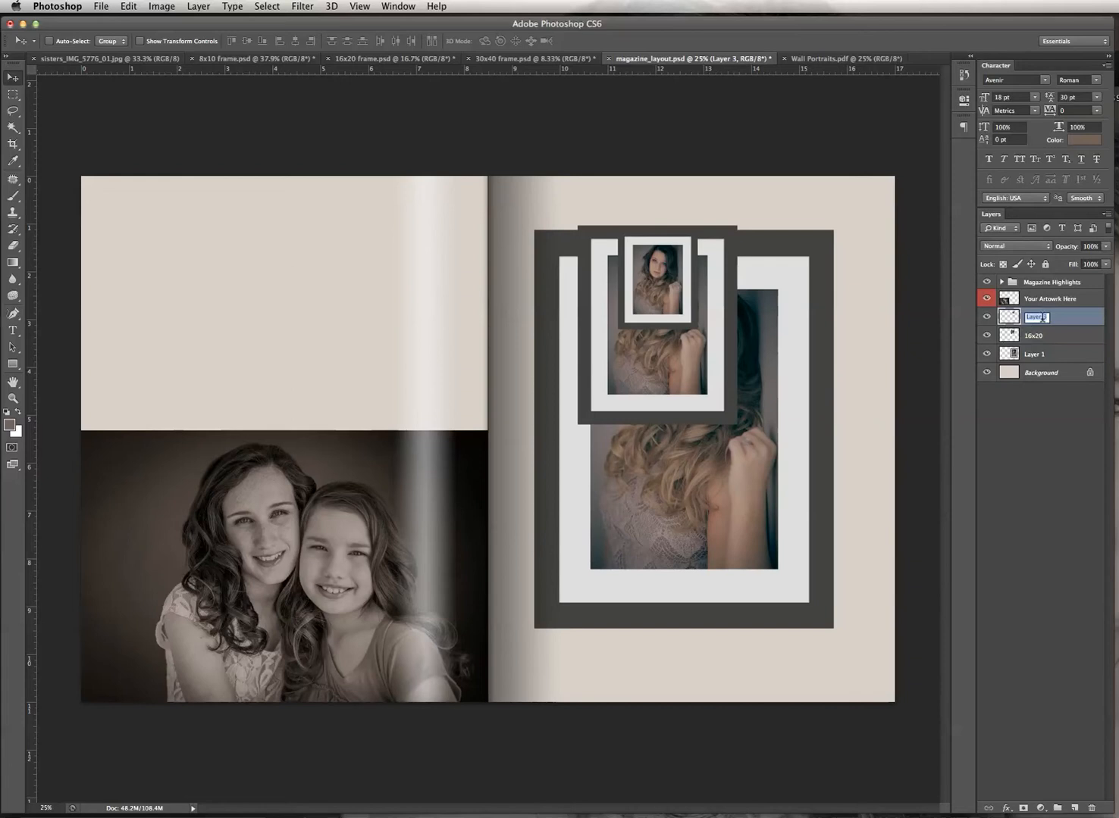
text(8x10)
key(Return)
double_click(1034, 354)
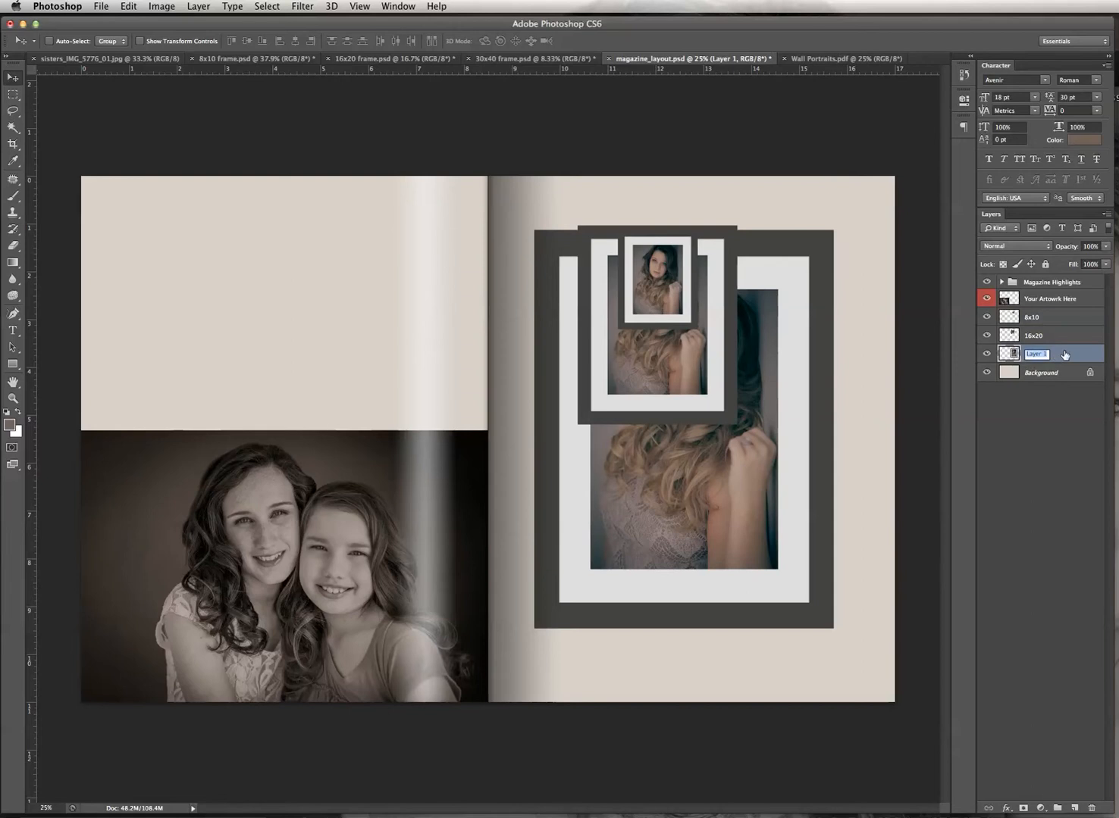
text(30x40)
key(Return)
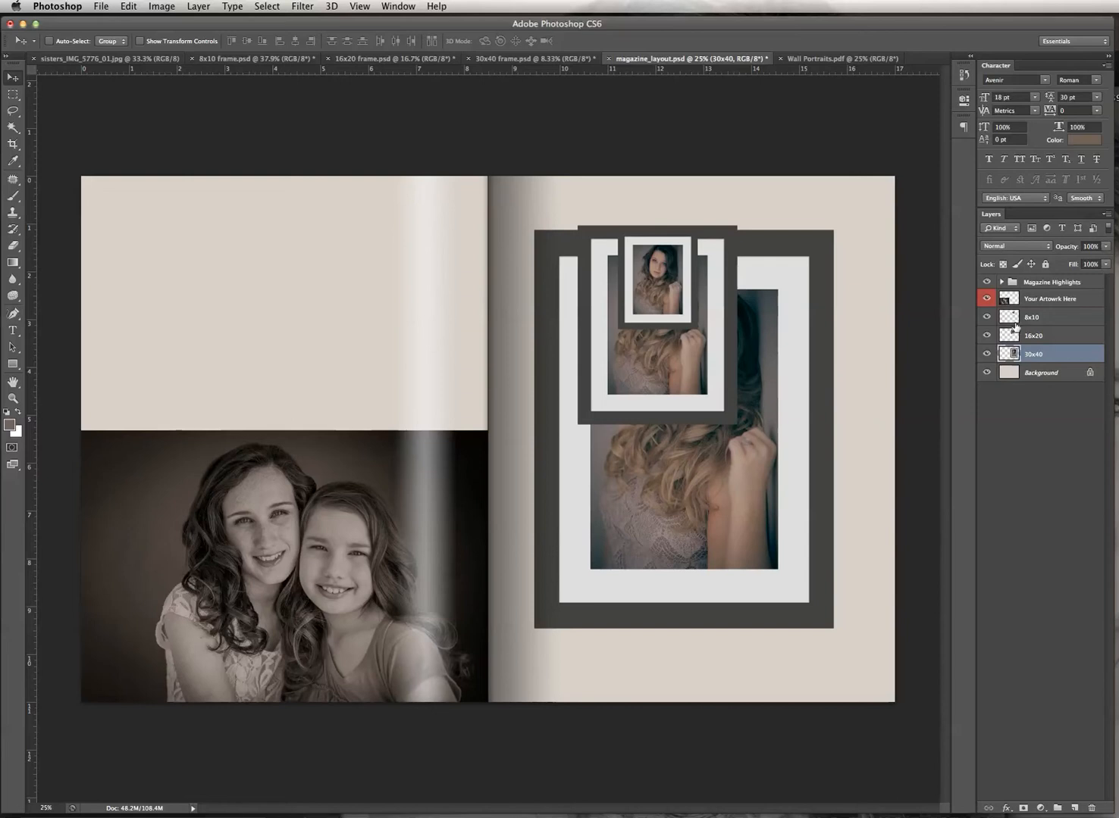
Move the 8x10 frame, followed by the 16x20 frame, down and right so both overlap the 30x40 frame's lower-right side.
click(1013, 318)
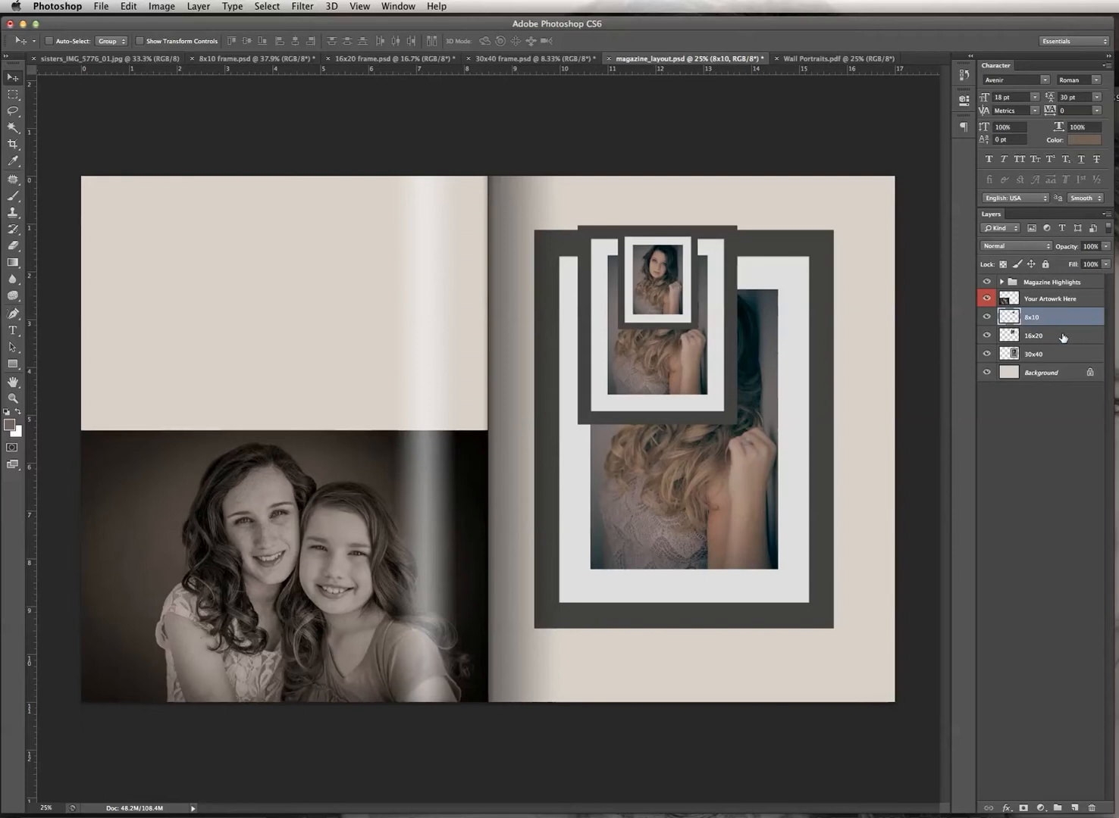
drag(688, 295, 857, 522)
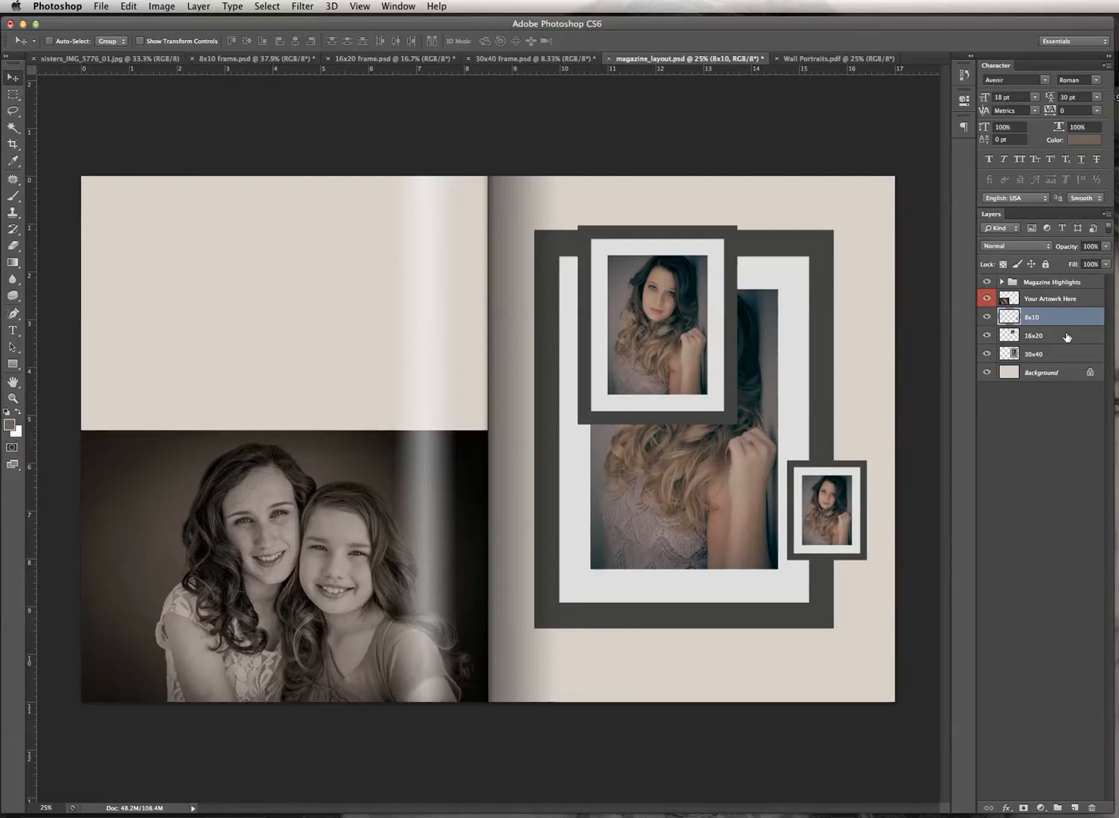
click(1066, 336)
drag(664, 332, 794, 516)
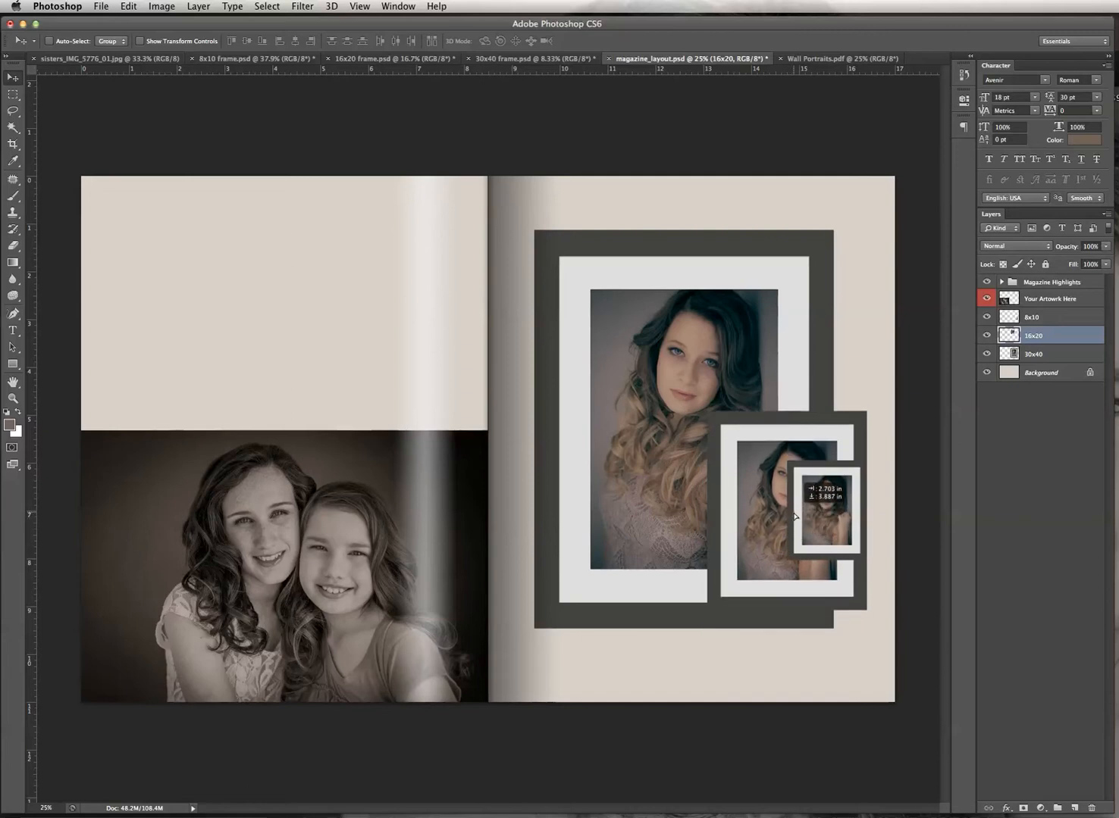
Place the 8x10 frame over the 16x20 frame's left edge and shift both frames slightly upward.
click(1046, 320)
drag(847, 517, 722, 534)
click(1052, 338)
drag(810, 491, 807, 476)
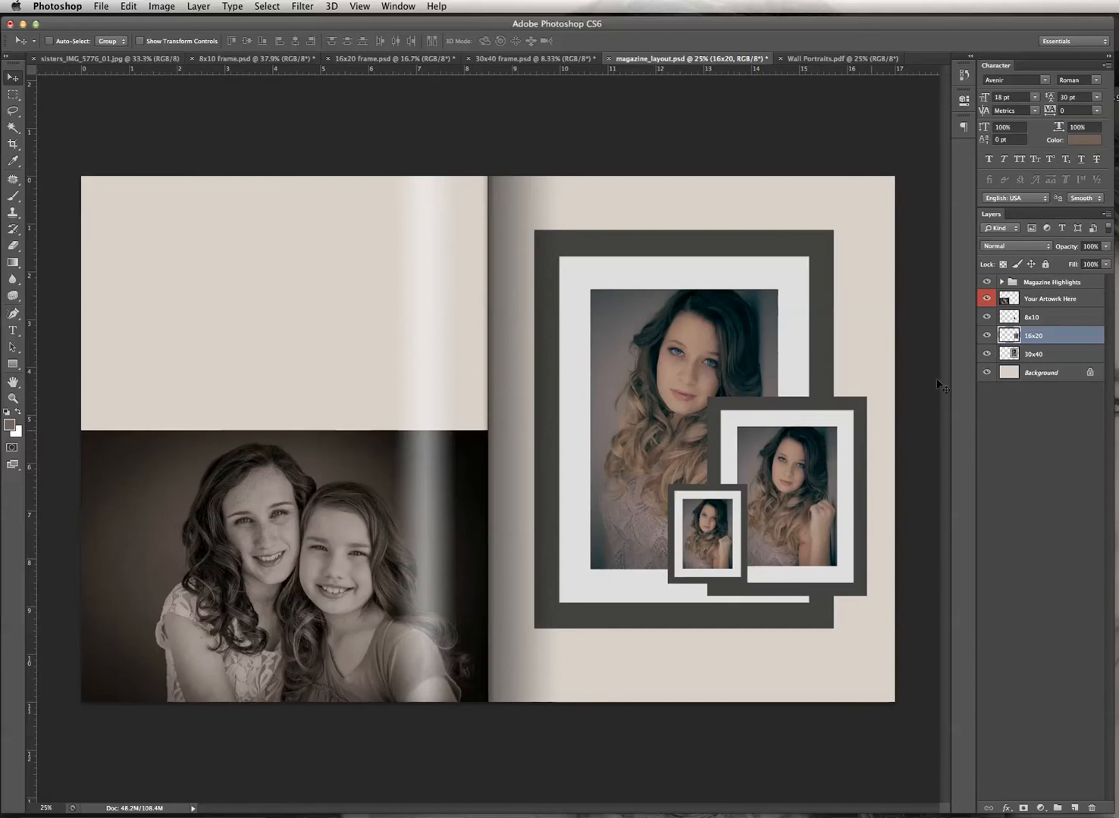
click(1050, 319)
drag(717, 543, 717, 515)
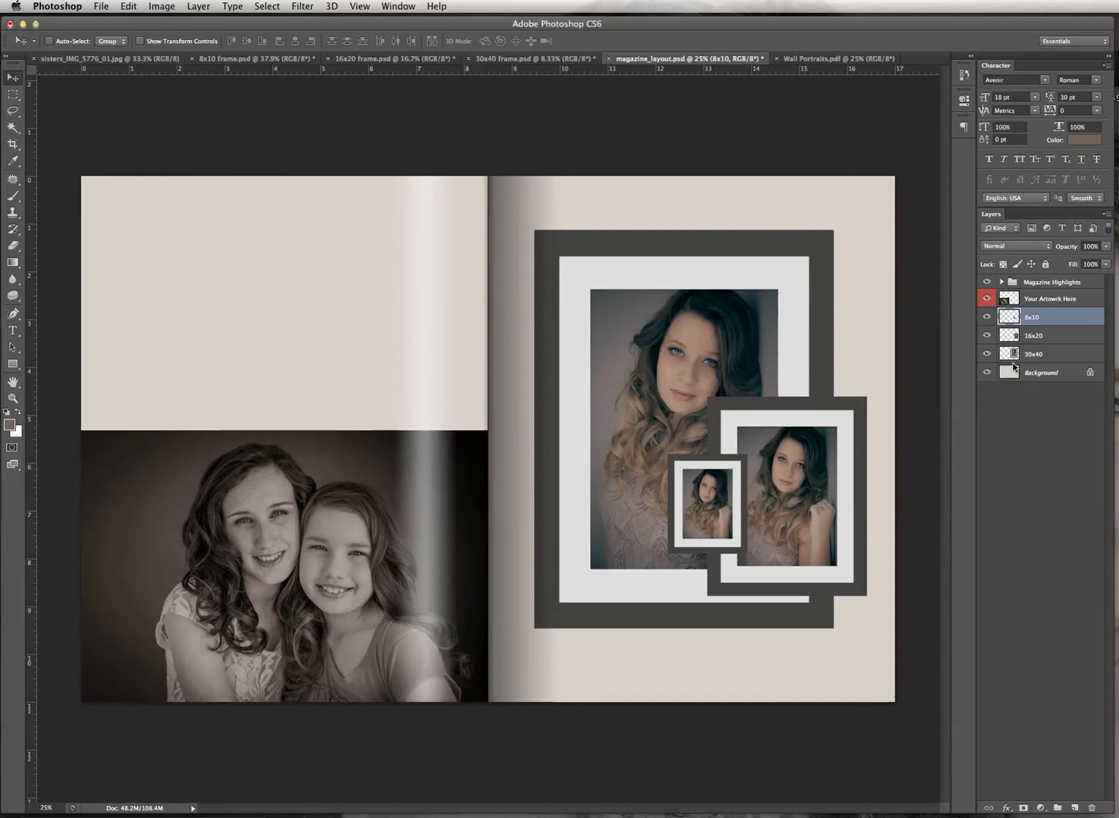
shift+click(1056, 338)
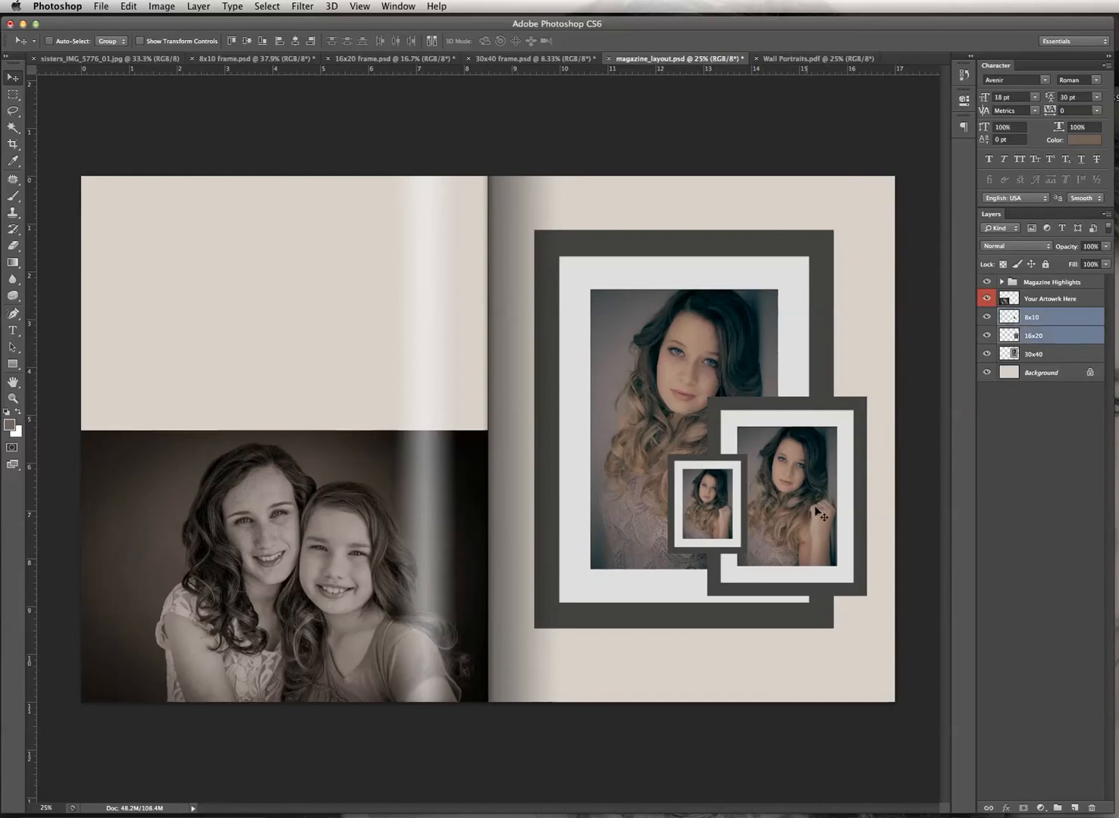
drag(798, 513, 793, 497)
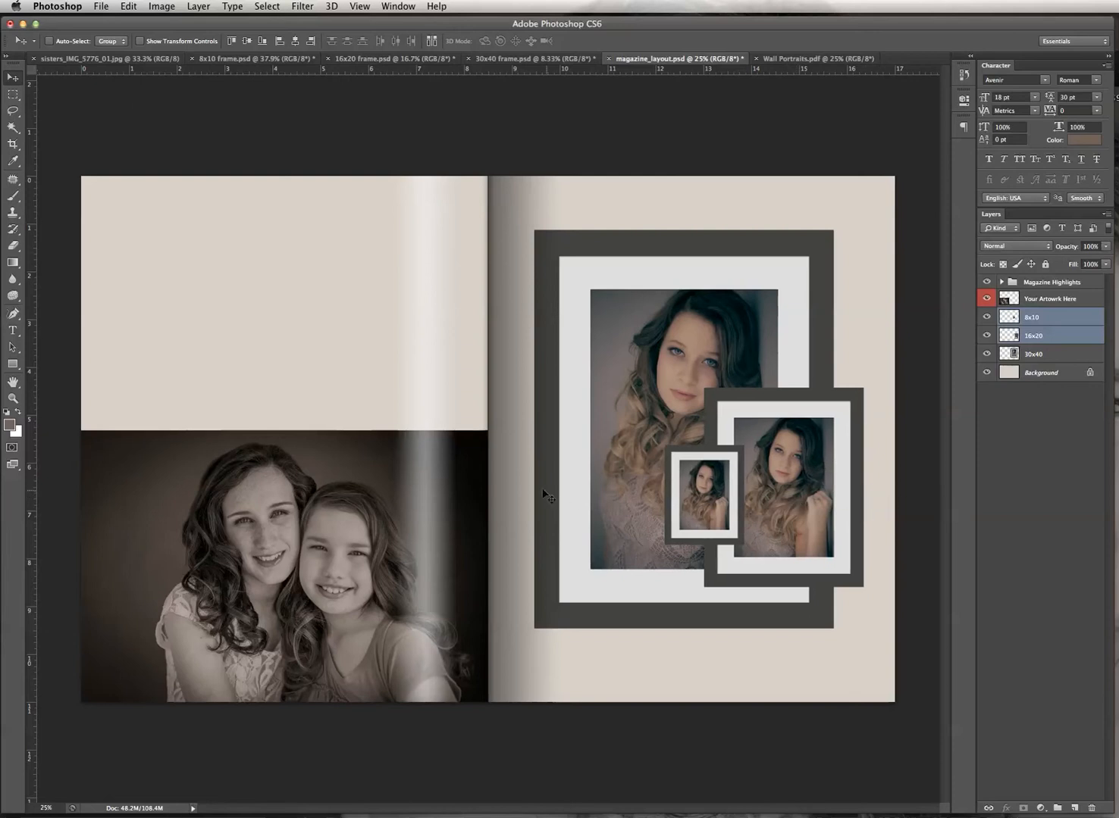
Scale the 8x10, 16x20 and 30x40 layers together proportionally to about 92.21% and move them slightly down and right on the right page.
click(1061, 356)
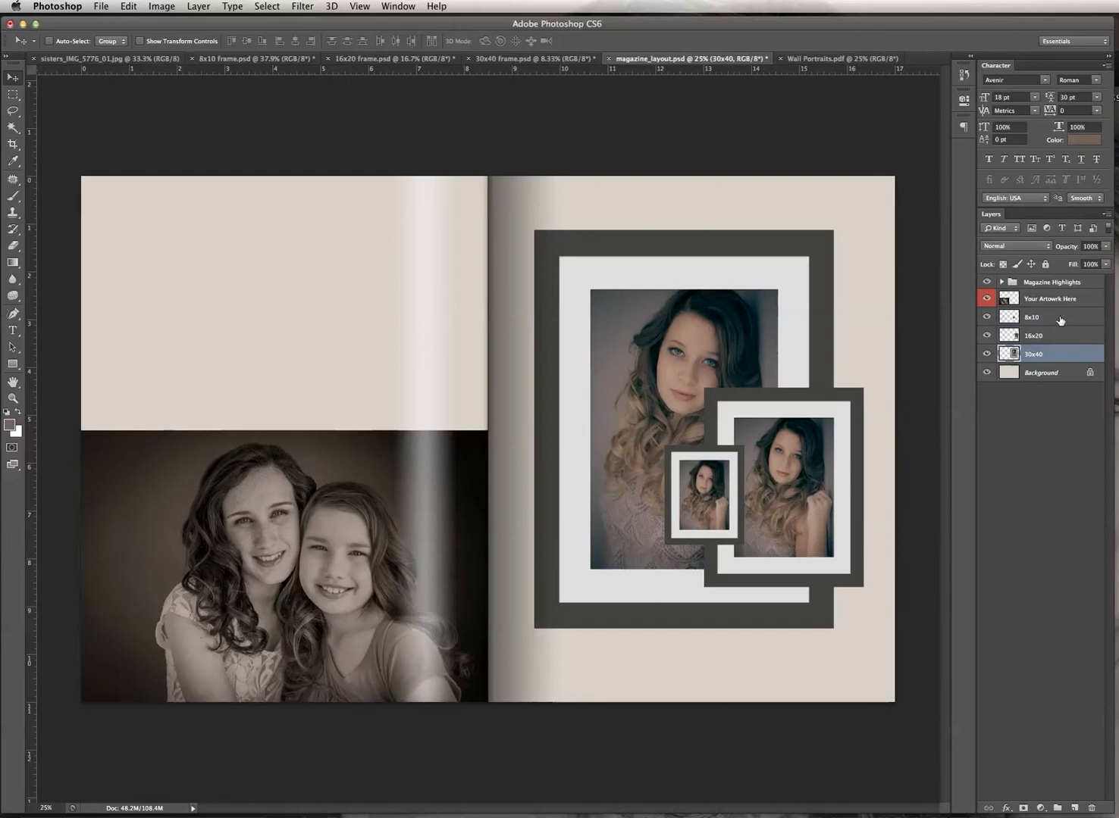
shift+click(1060, 319)
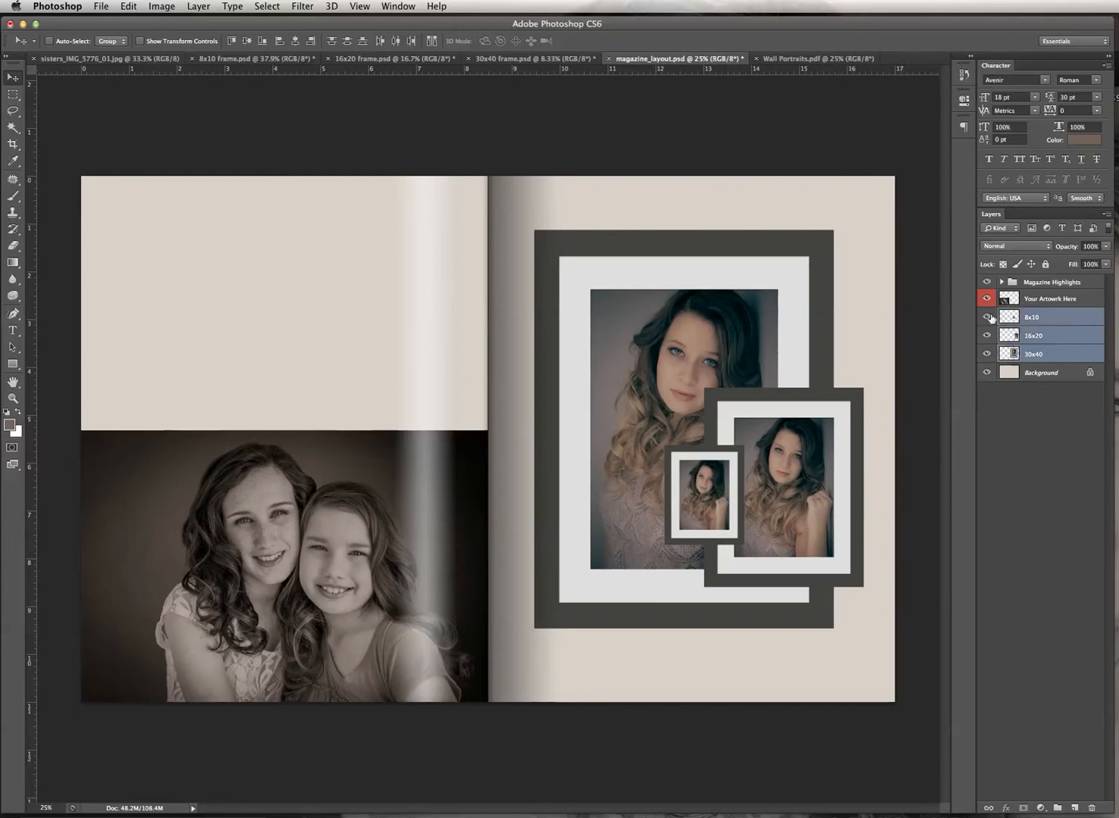
click(130, 7)
mouse_move(182, 289)
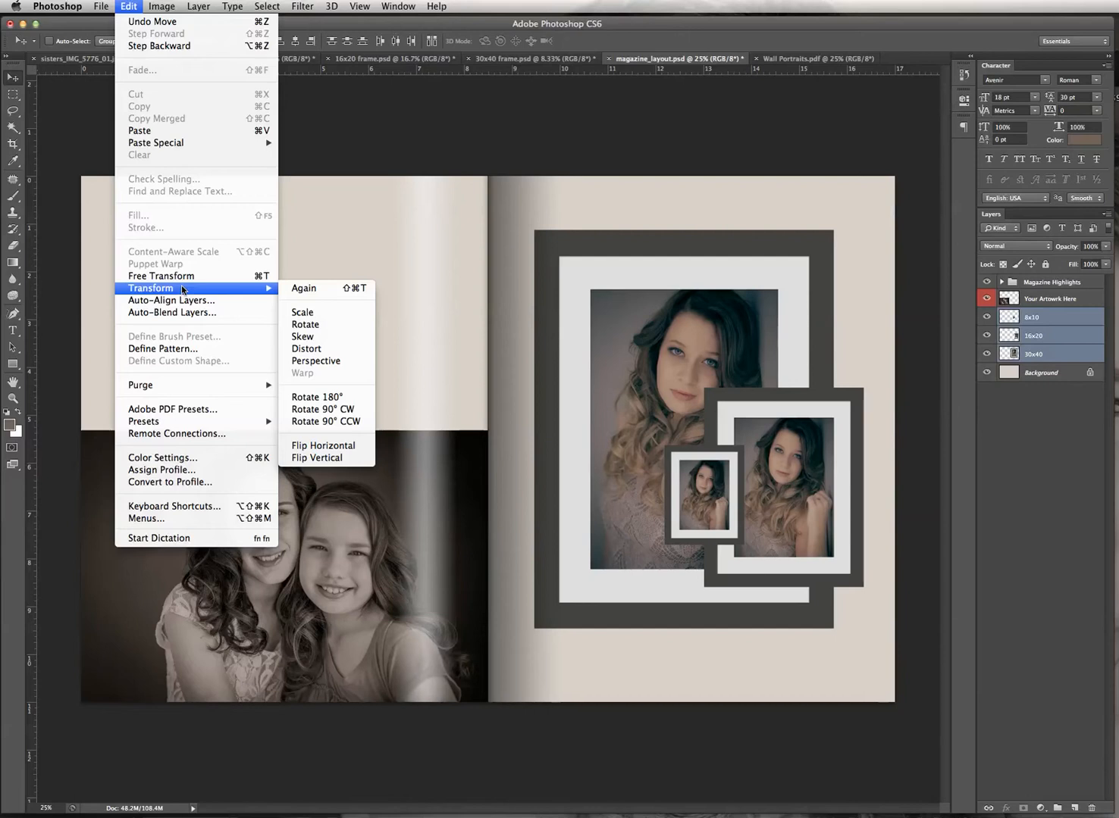
click(333, 316)
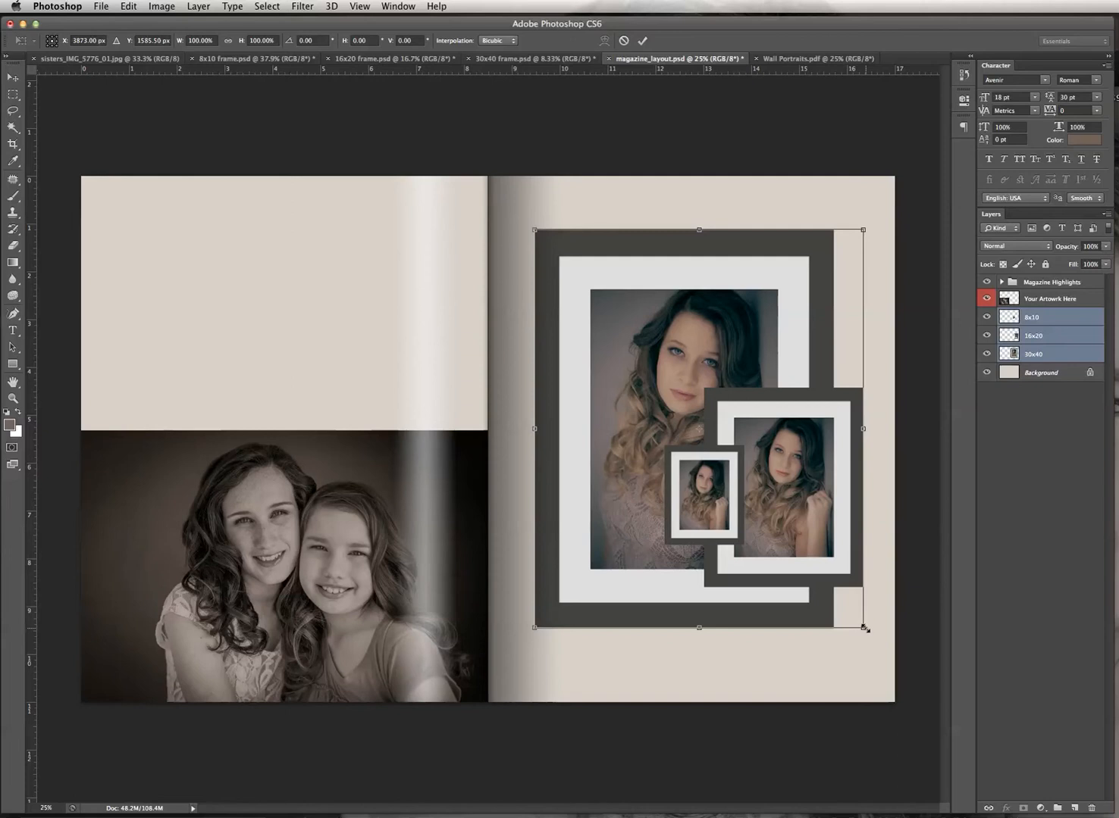
drag(862, 627, 838, 597)
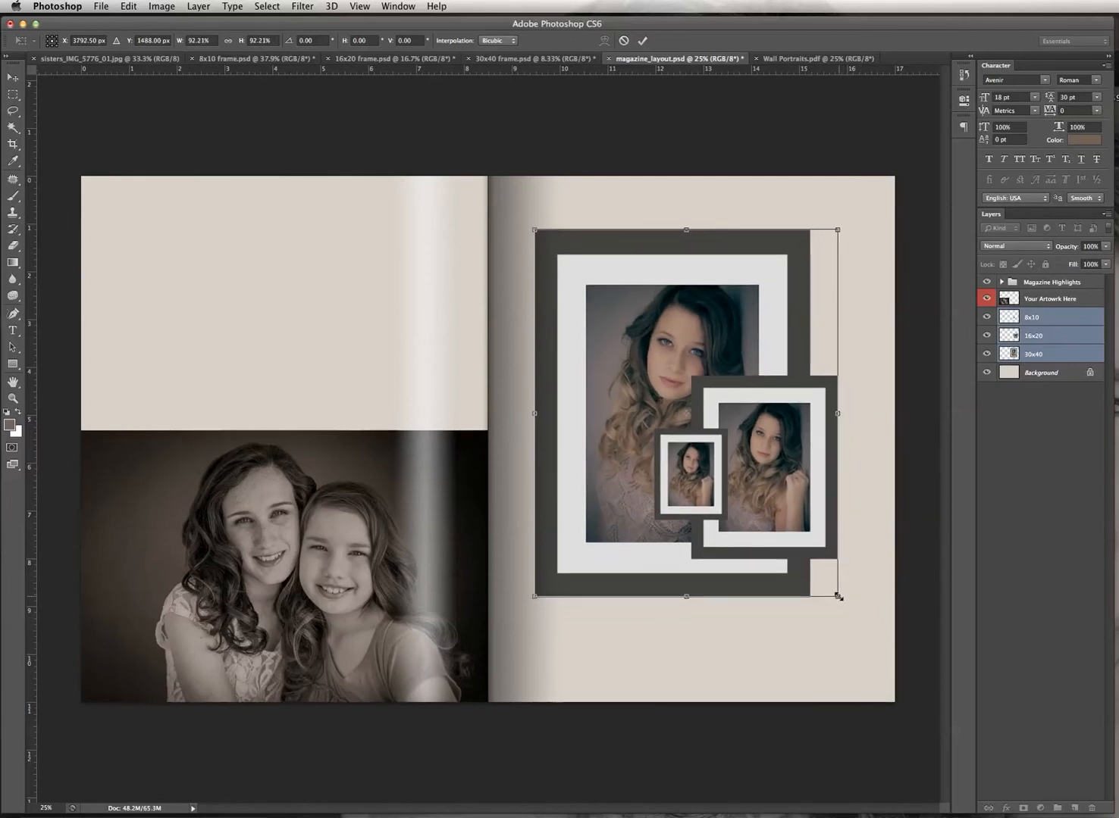
key(Return)
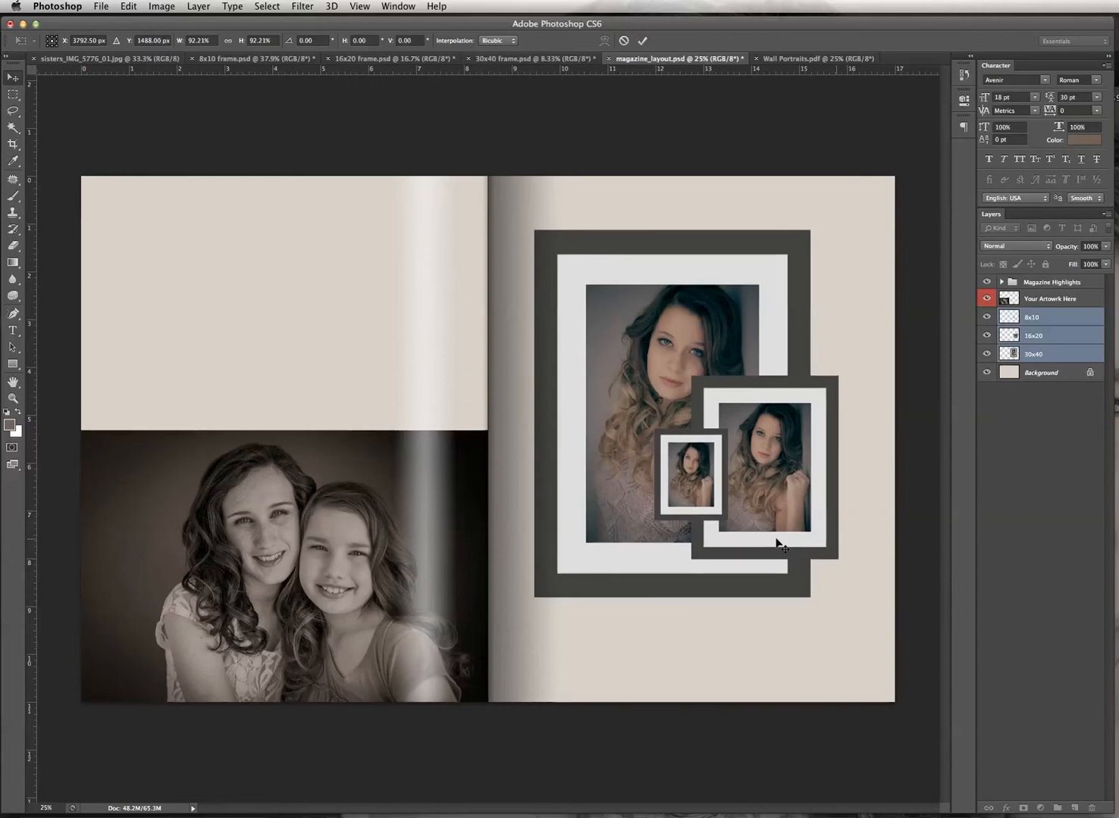
drag(737, 367, 744, 388)
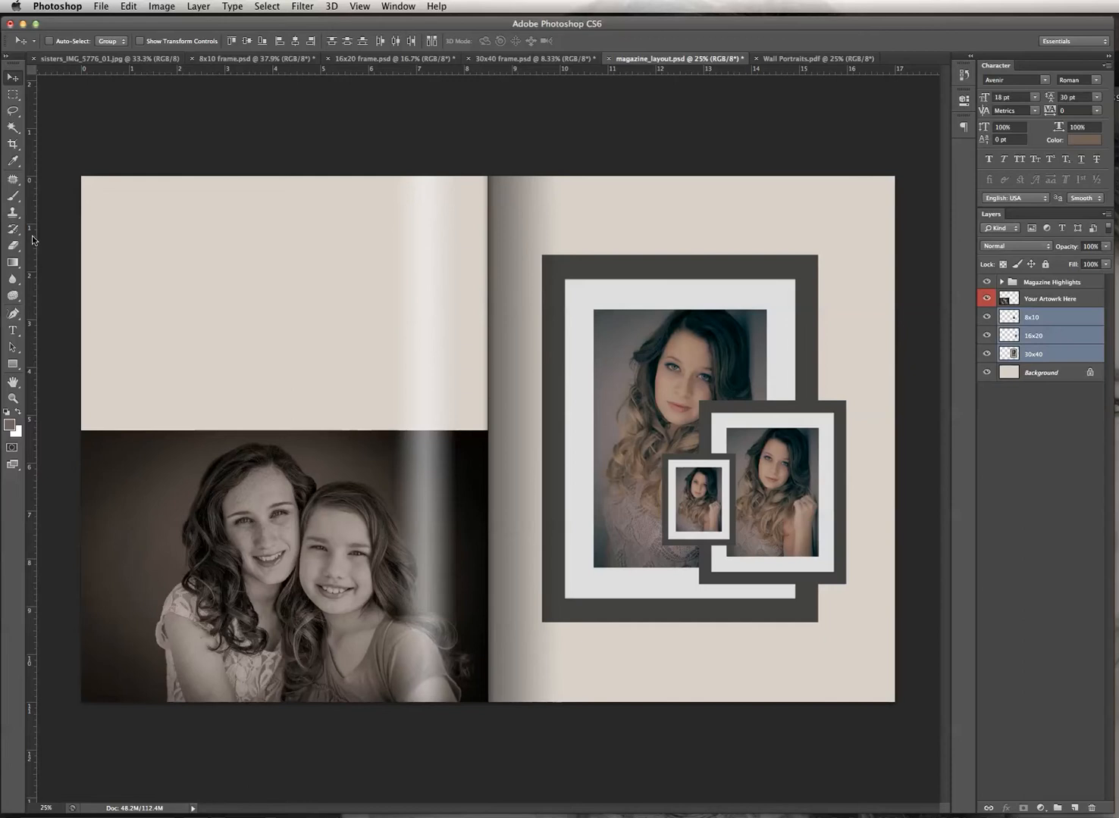
Place a vertical guide at about 9.5 in and align the left edge of the three-frame arrangement to it.
key(super+r)
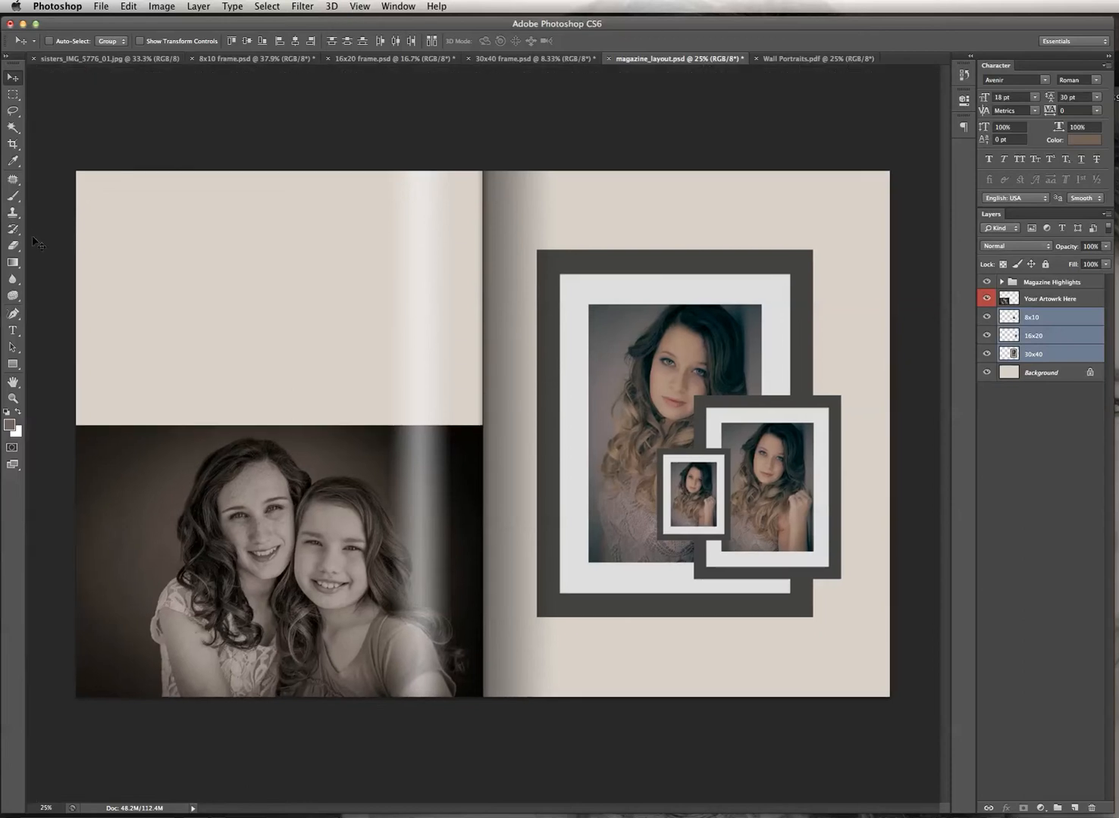
key(super+r)
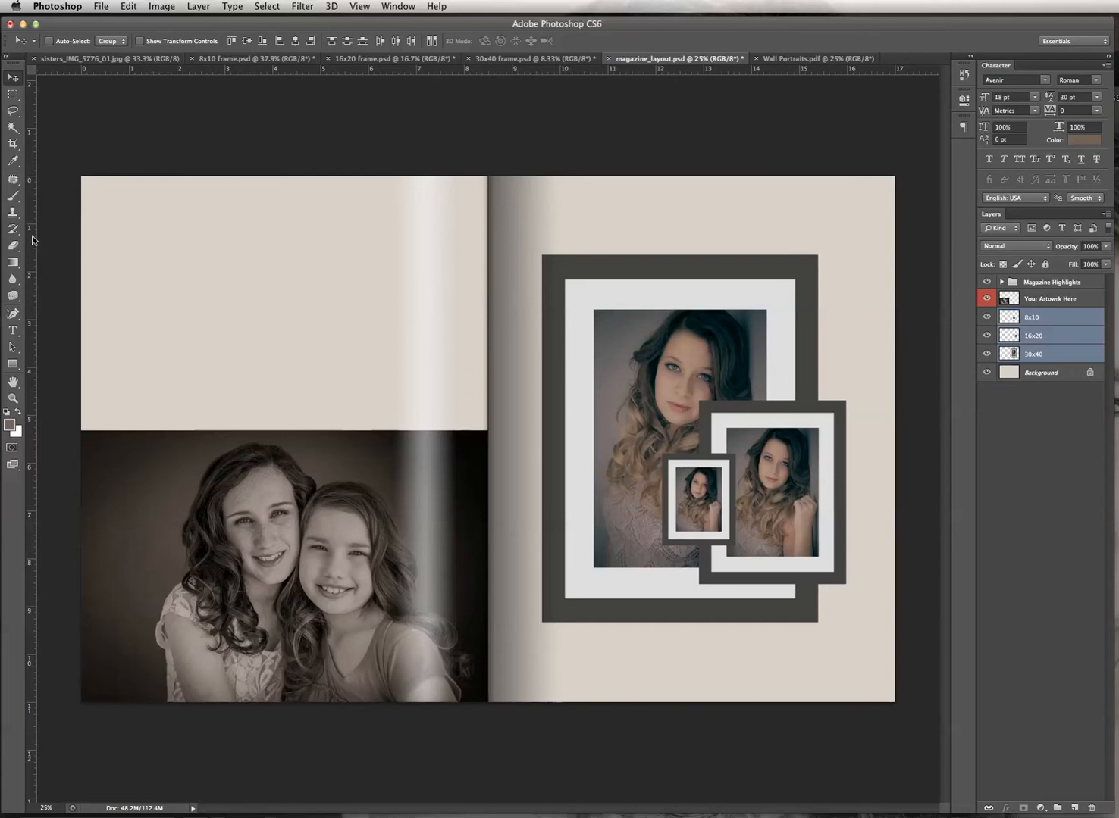
key(super+r)
key(super+r)
drag(34, 237, 535, 273)
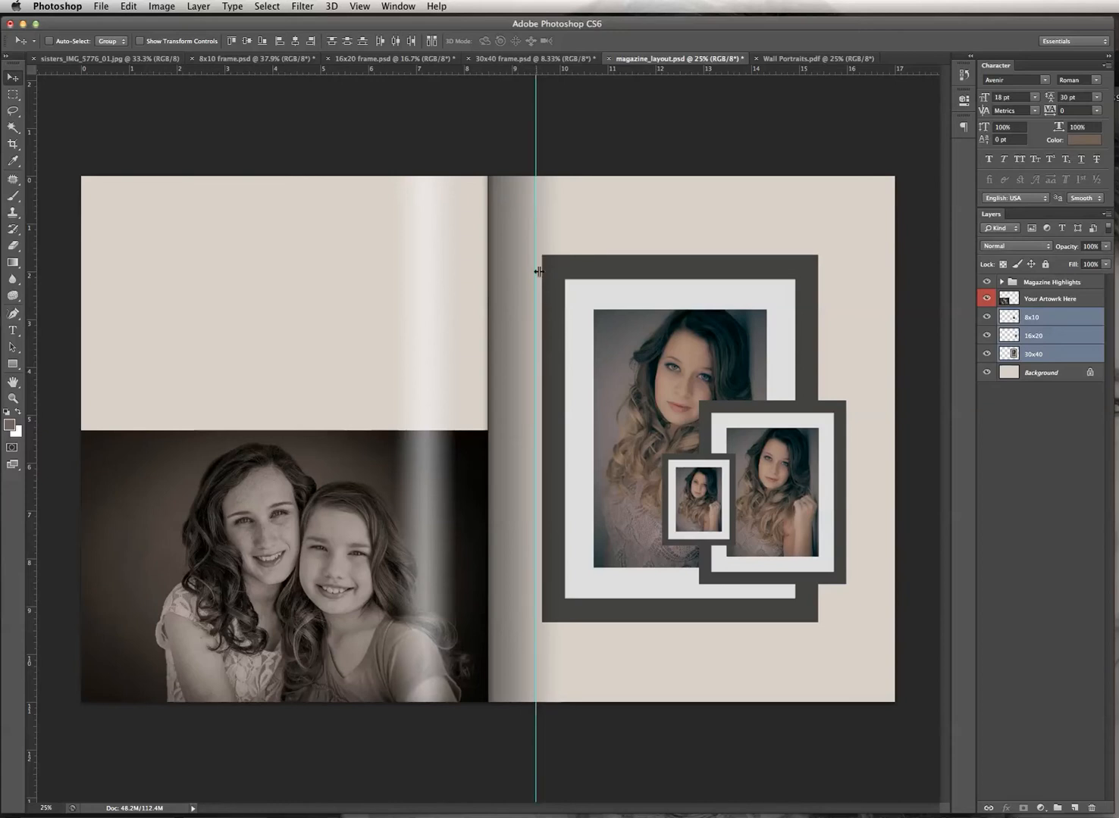
drag(599, 309, 594, 309)
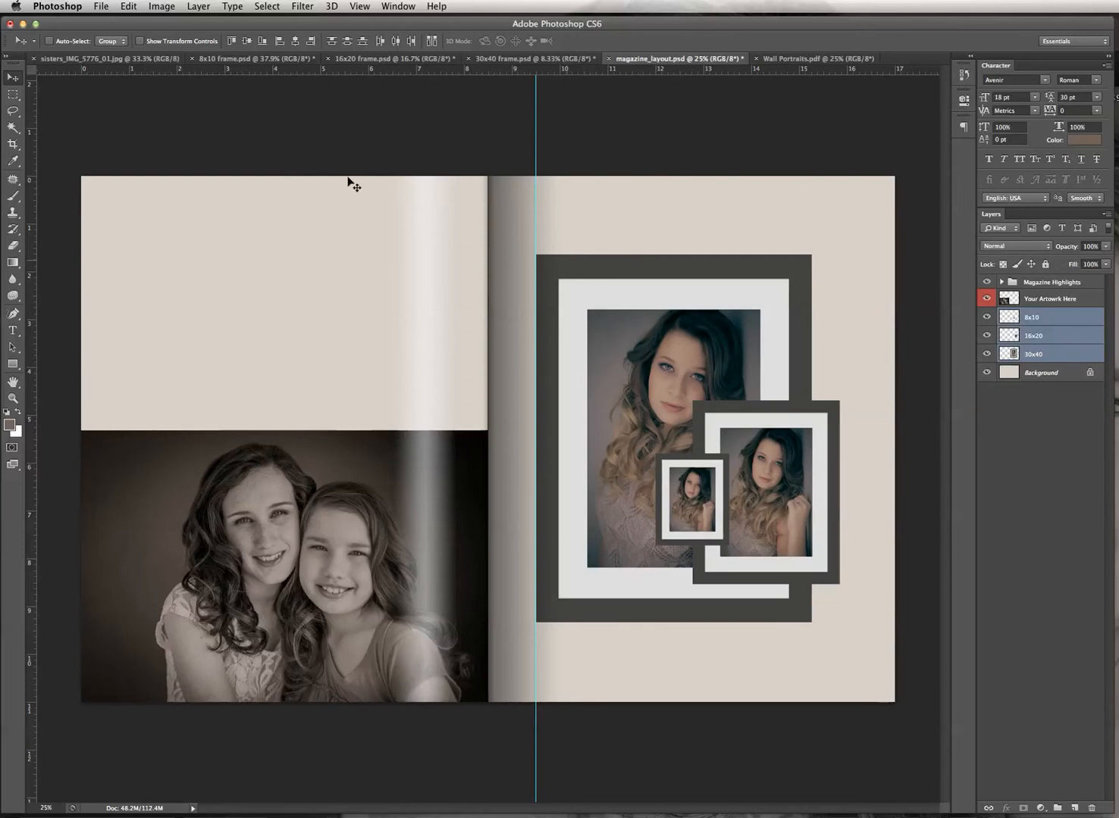
Center the three frames between the existing guide and a new vertical guide at about 16 in, and clear the guides.
drag(30, 209, 846, 222)
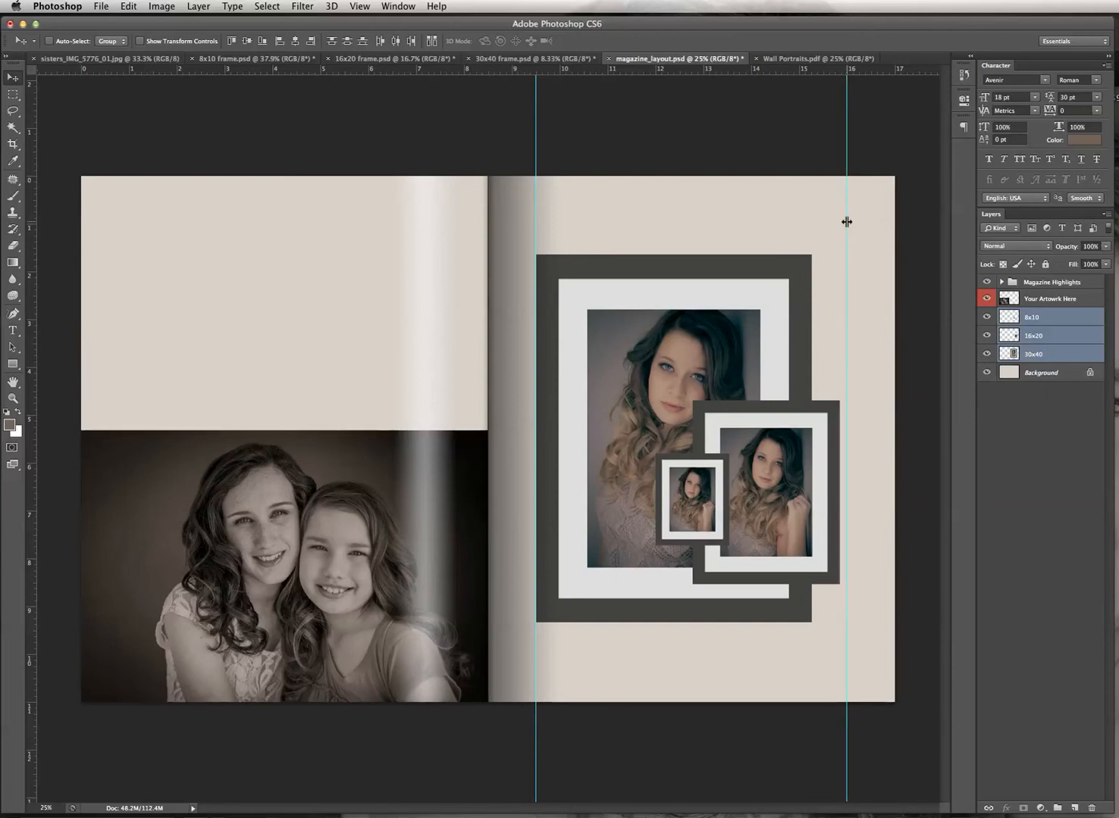
key(Right)
key(Right)
key(Right)
key(Right)
key(Right)
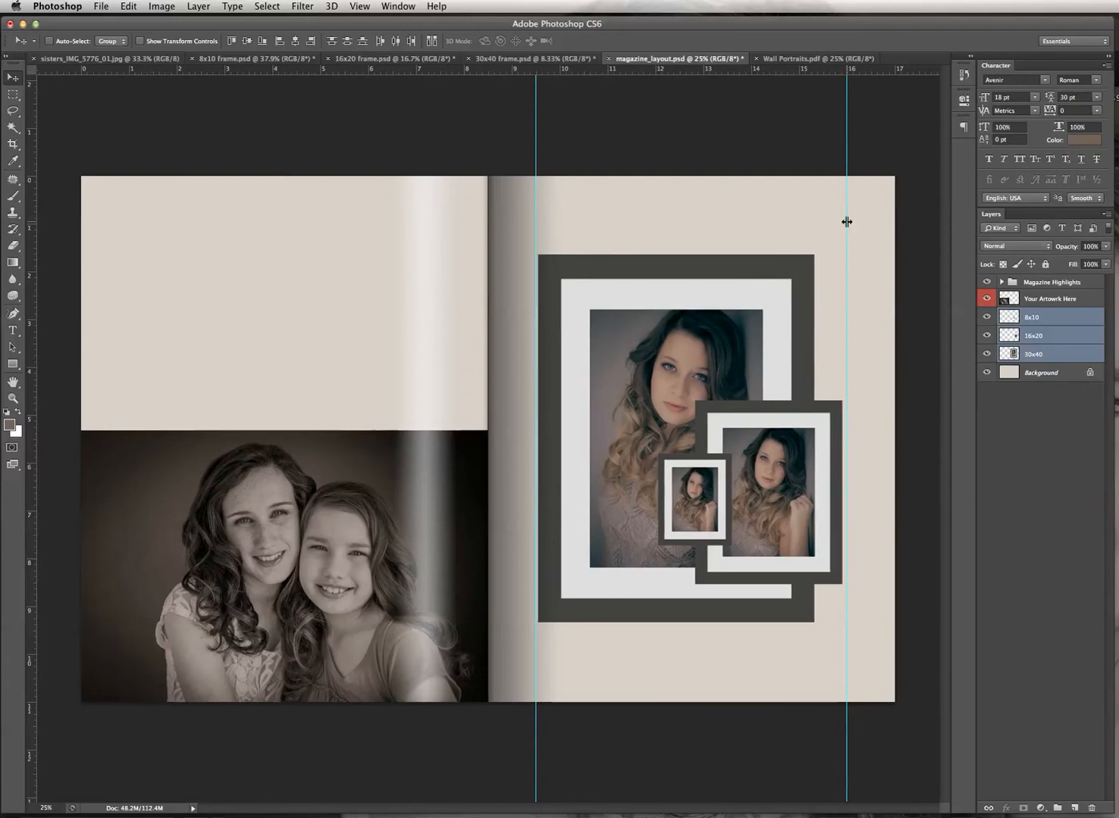
key(Right)
key(Left)
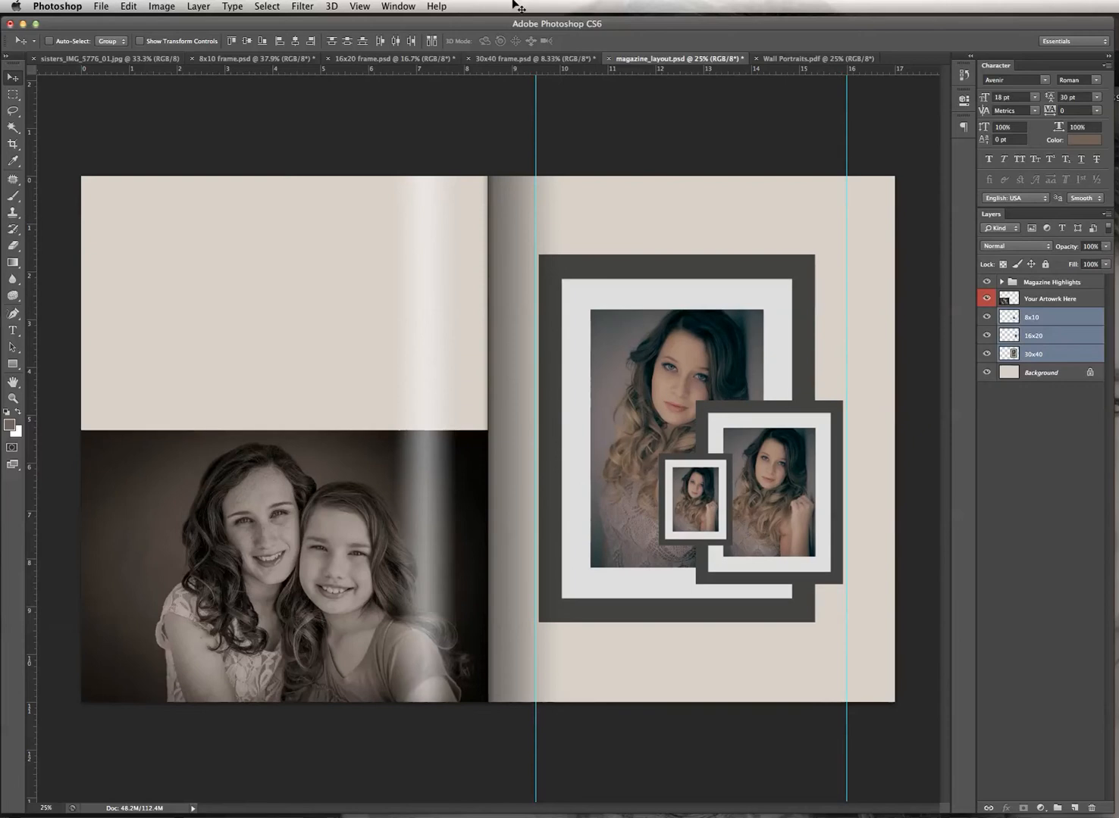
click(361, 7)
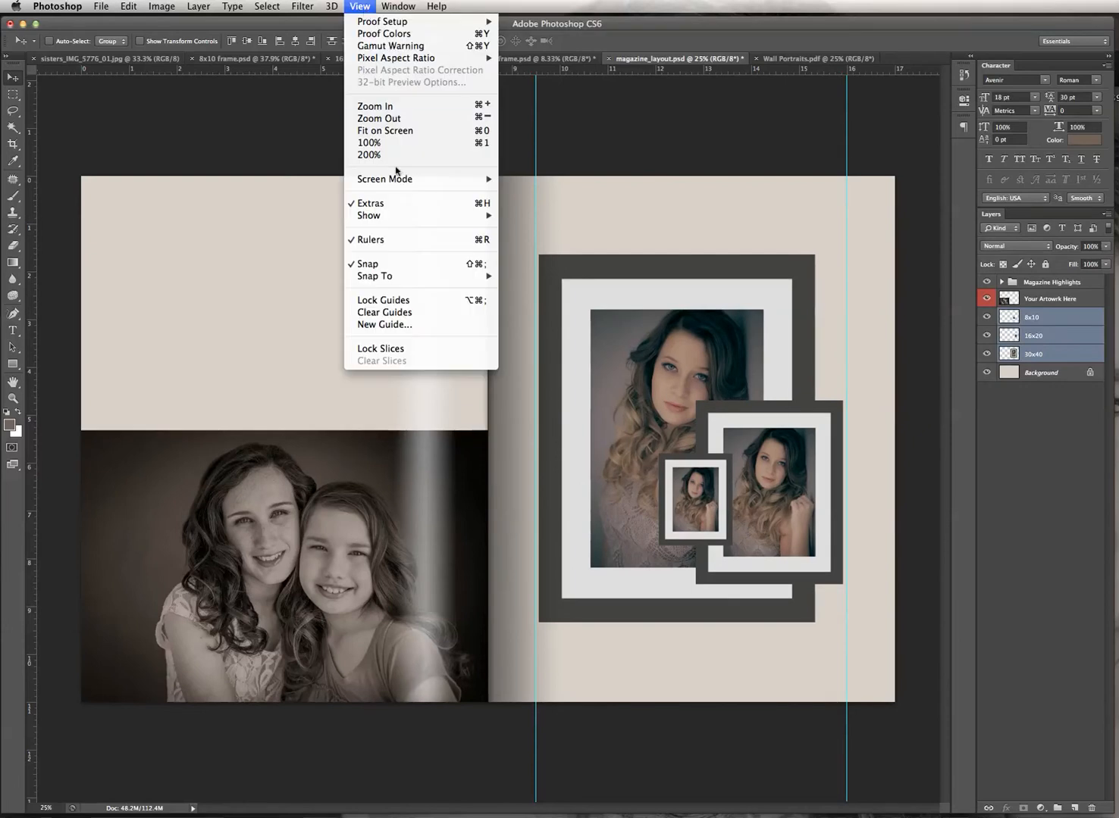
click(400, 312)
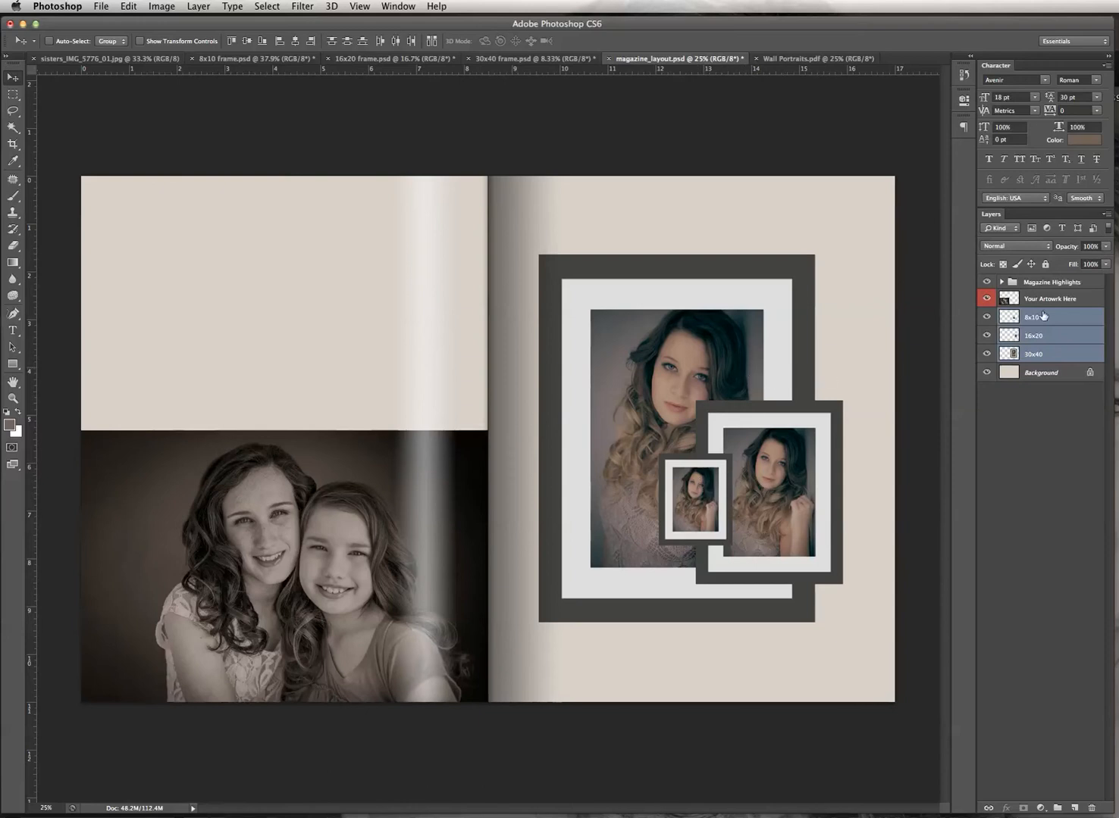
Add a drop shadow to the 30x40 layer with a distance of 30 px and a size of 38 px.
click(1075, 320)
click(1073, 354)
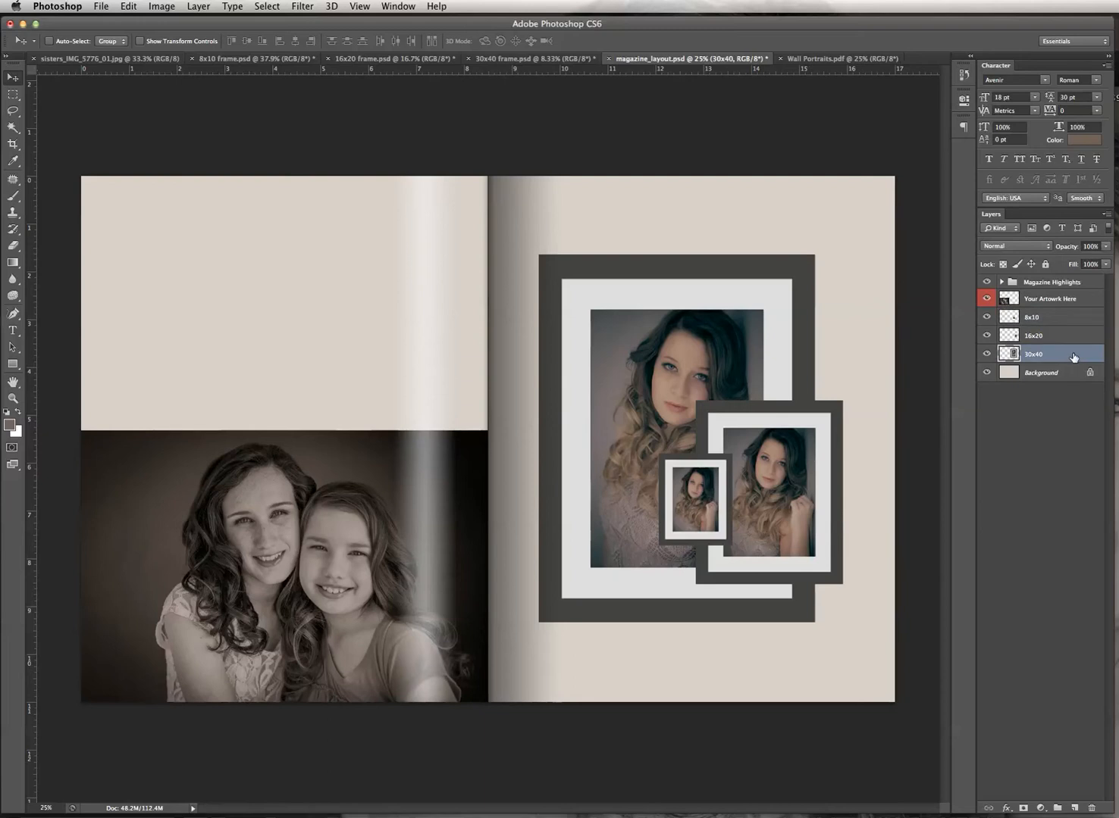
double_click(1073, 356)
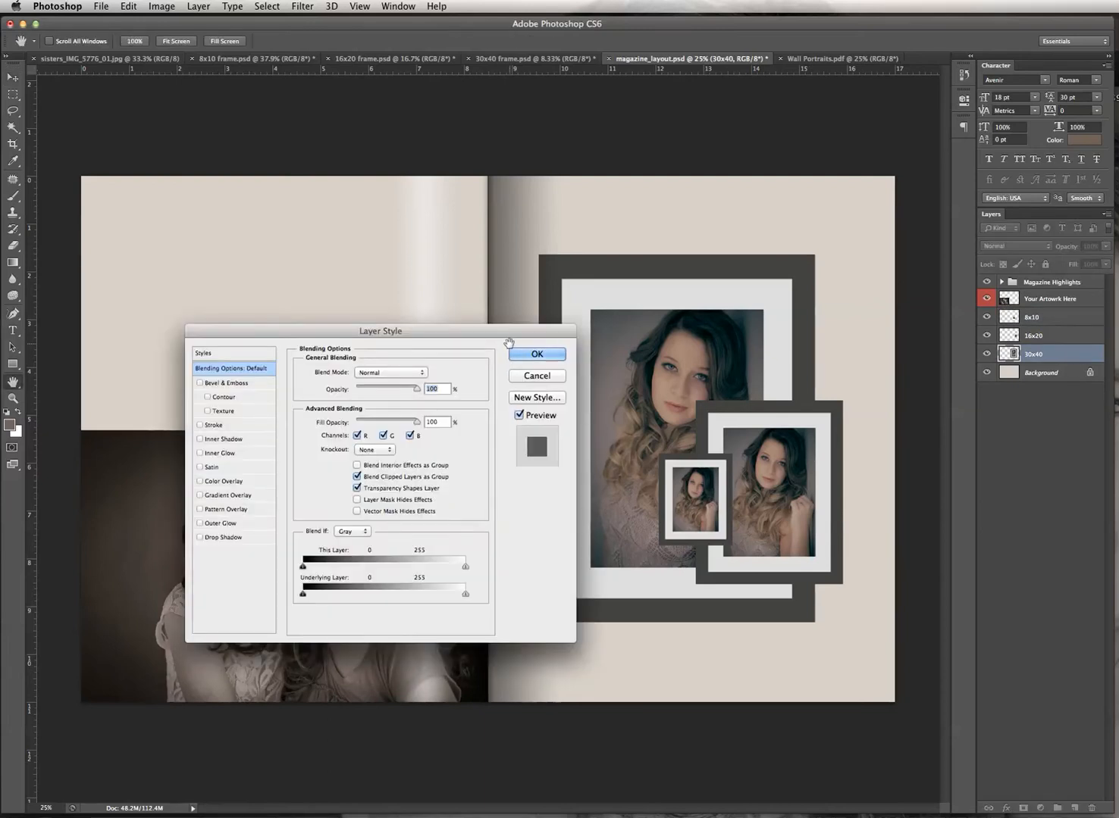
drag(494, 339, 467, 262)
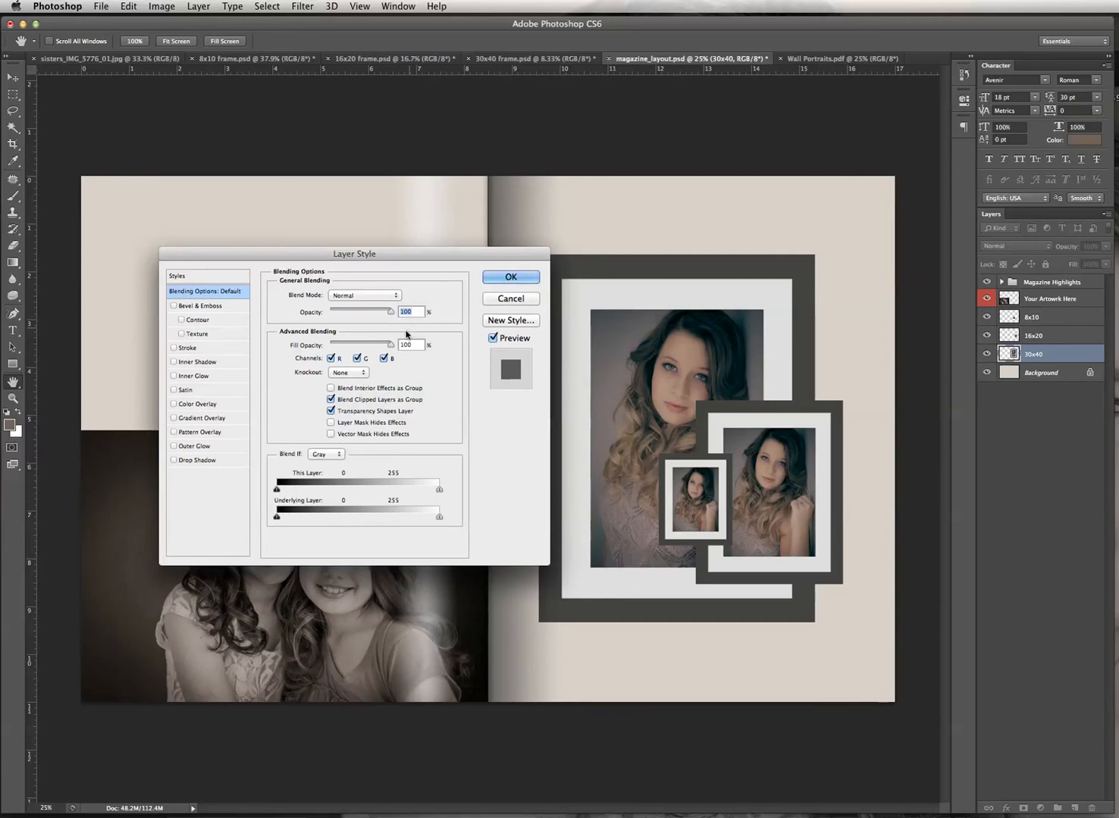
click(174, 460)
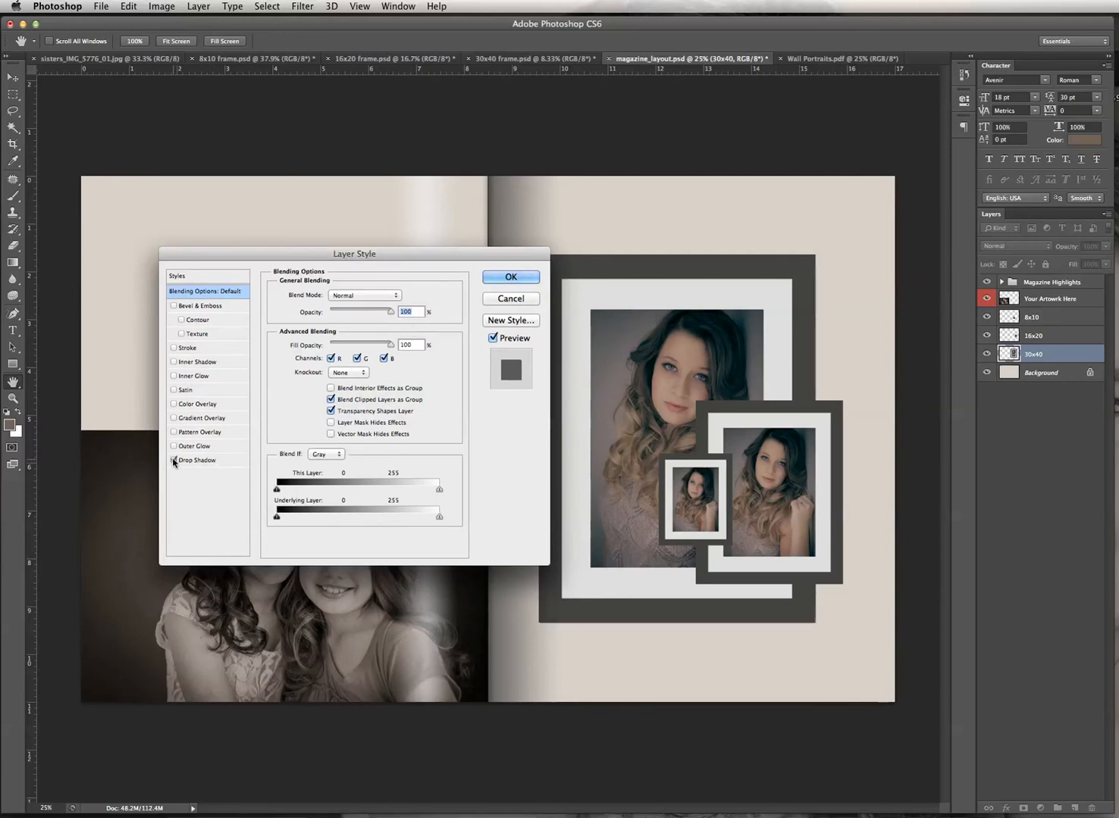
click(193, 460)
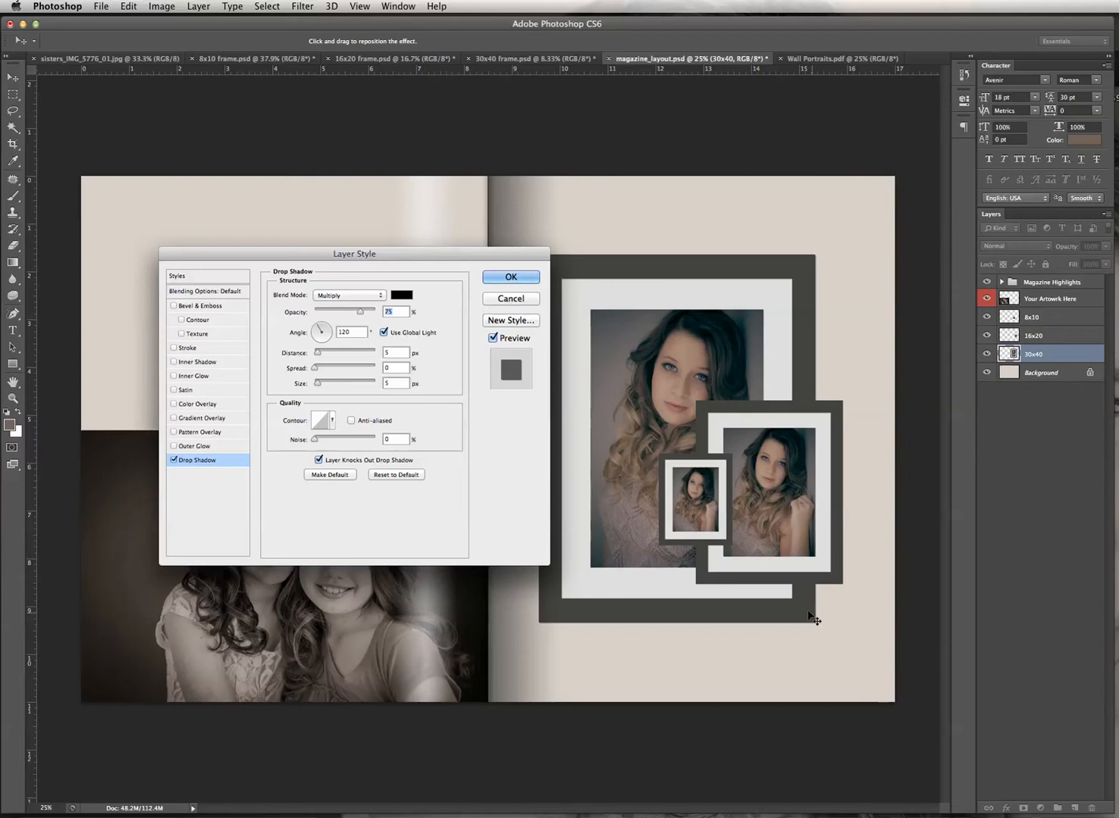
drag(318, 353, 327, 386)
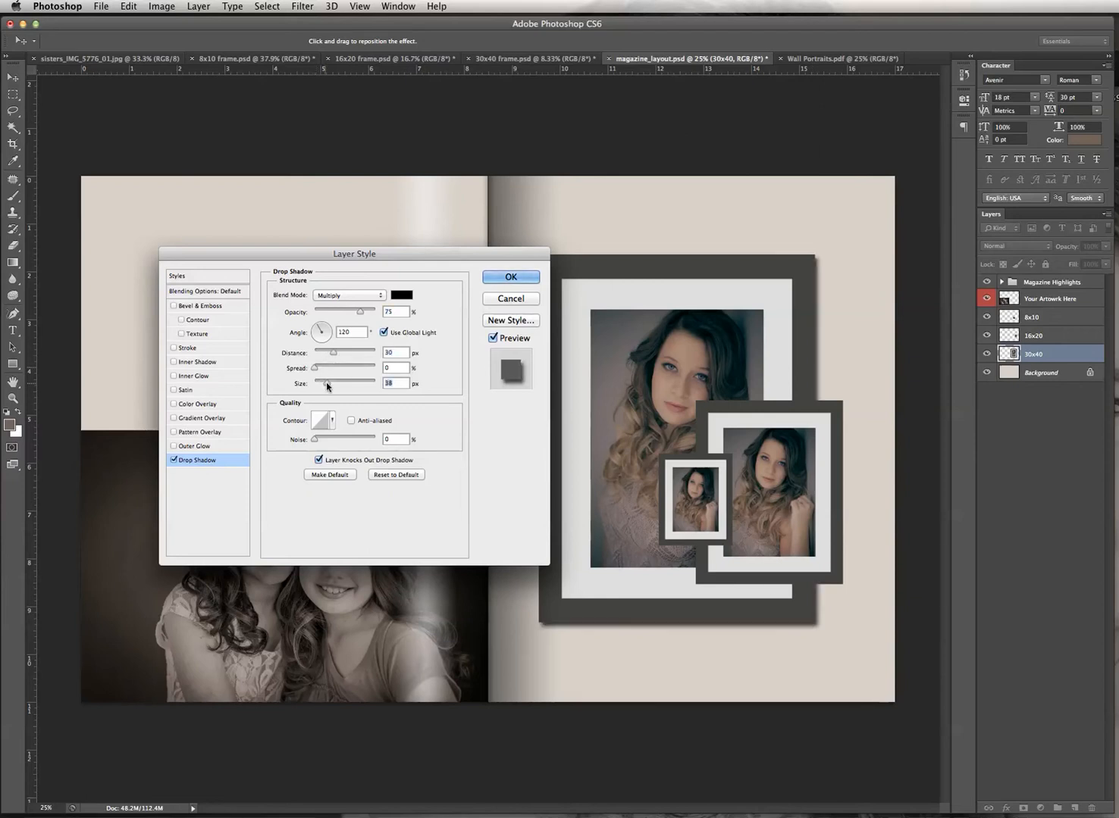
Set the 30x40 layer's drop shadow to 35% opacity, 20 px distance and 25 px size, and apply the style.
double_click(388, 312)
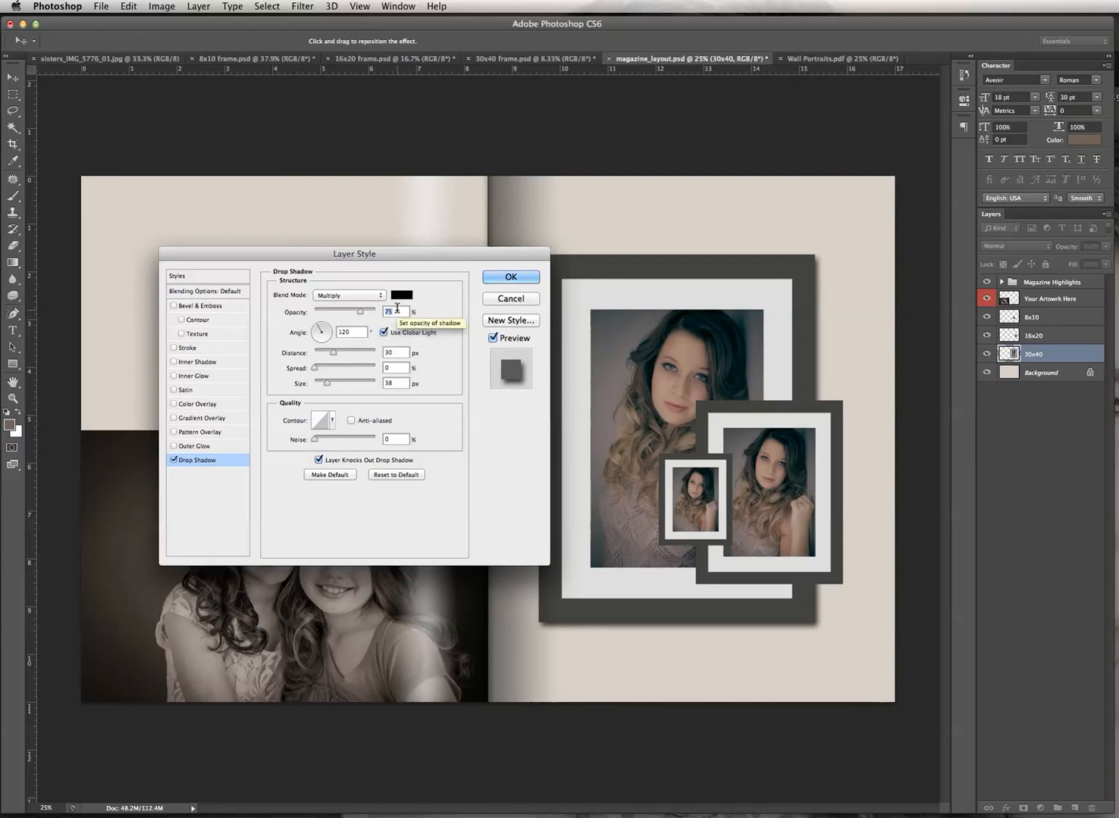
text(35)
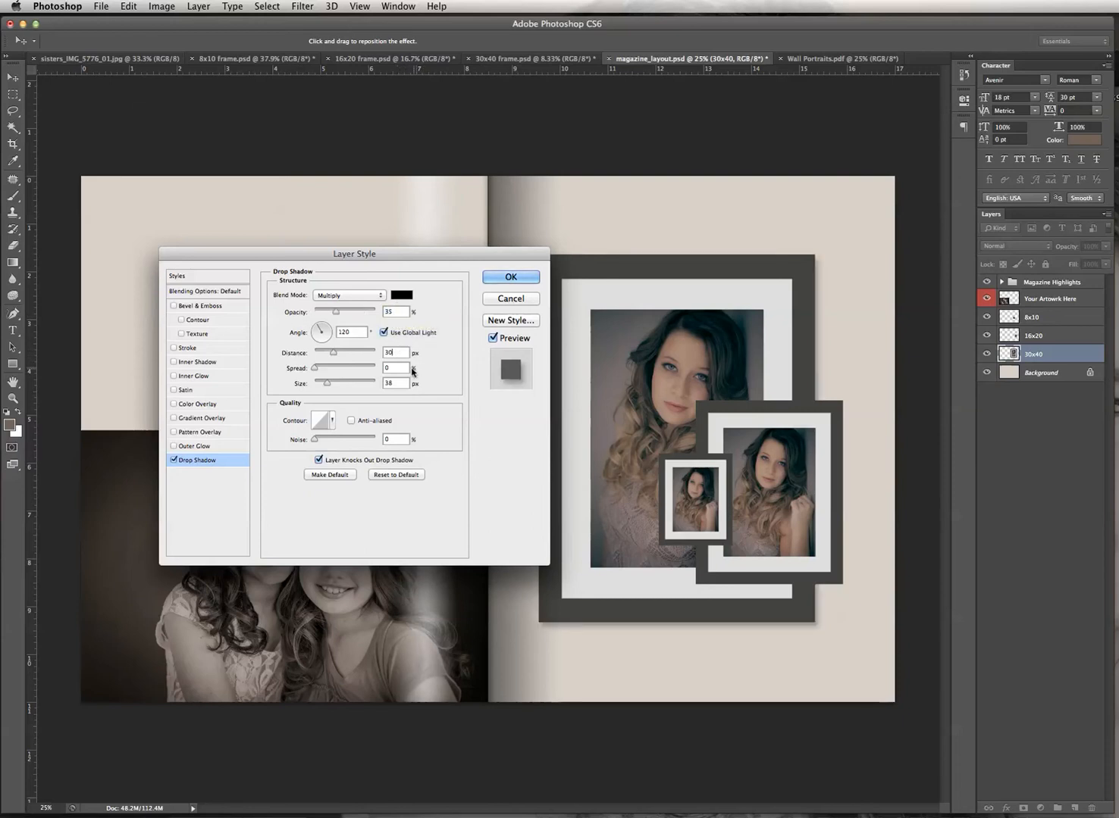
click(394, 352)
text(20)
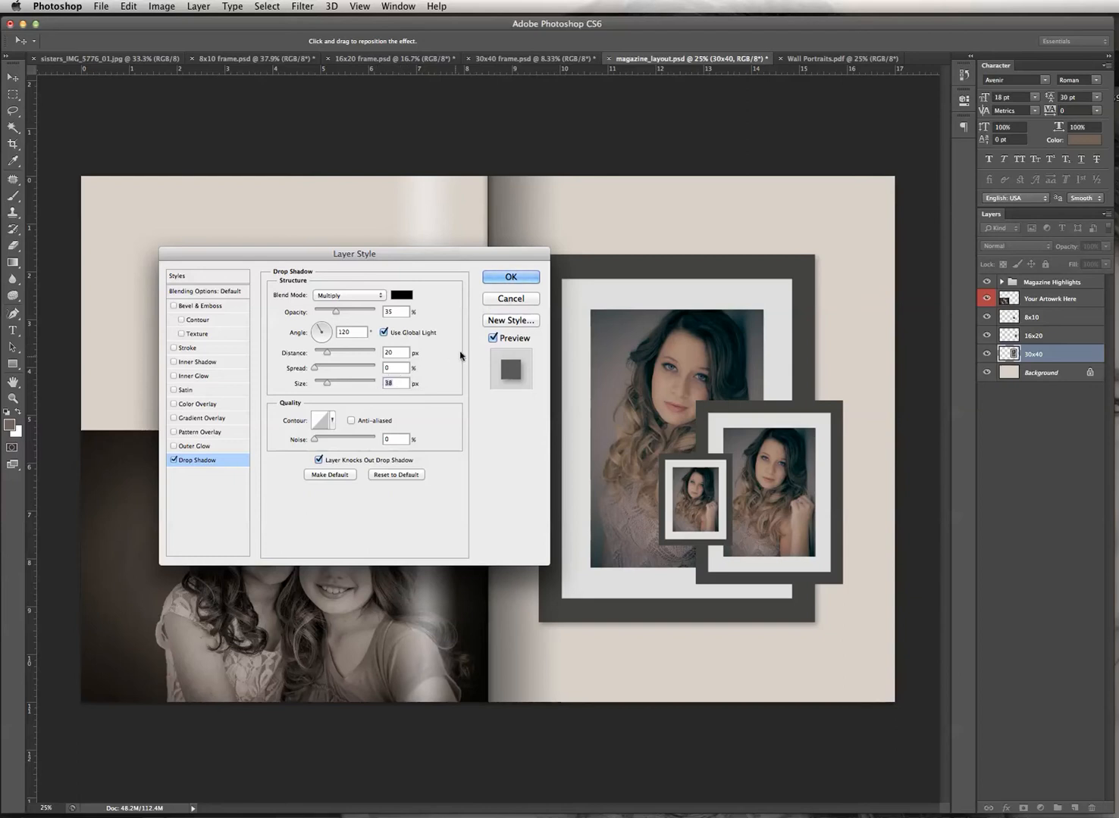
text(25)
click(402, 369)
click(511, 277)
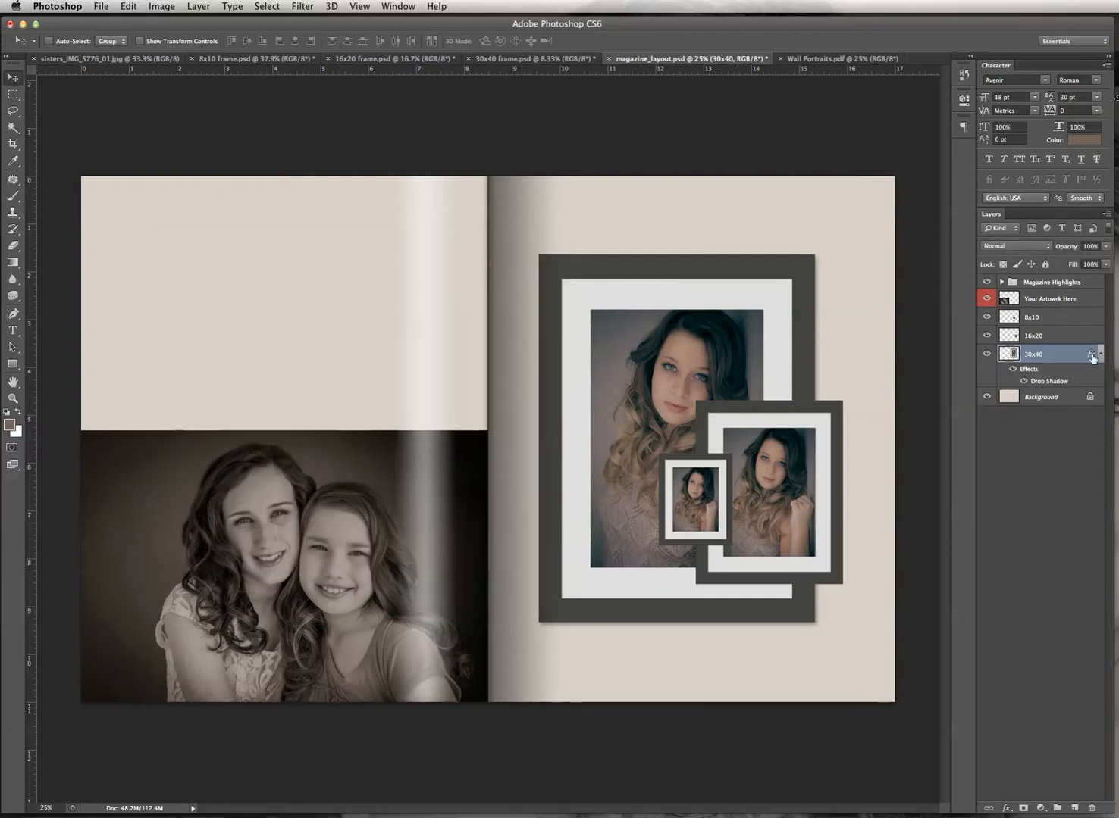
double_click(1067, 336)
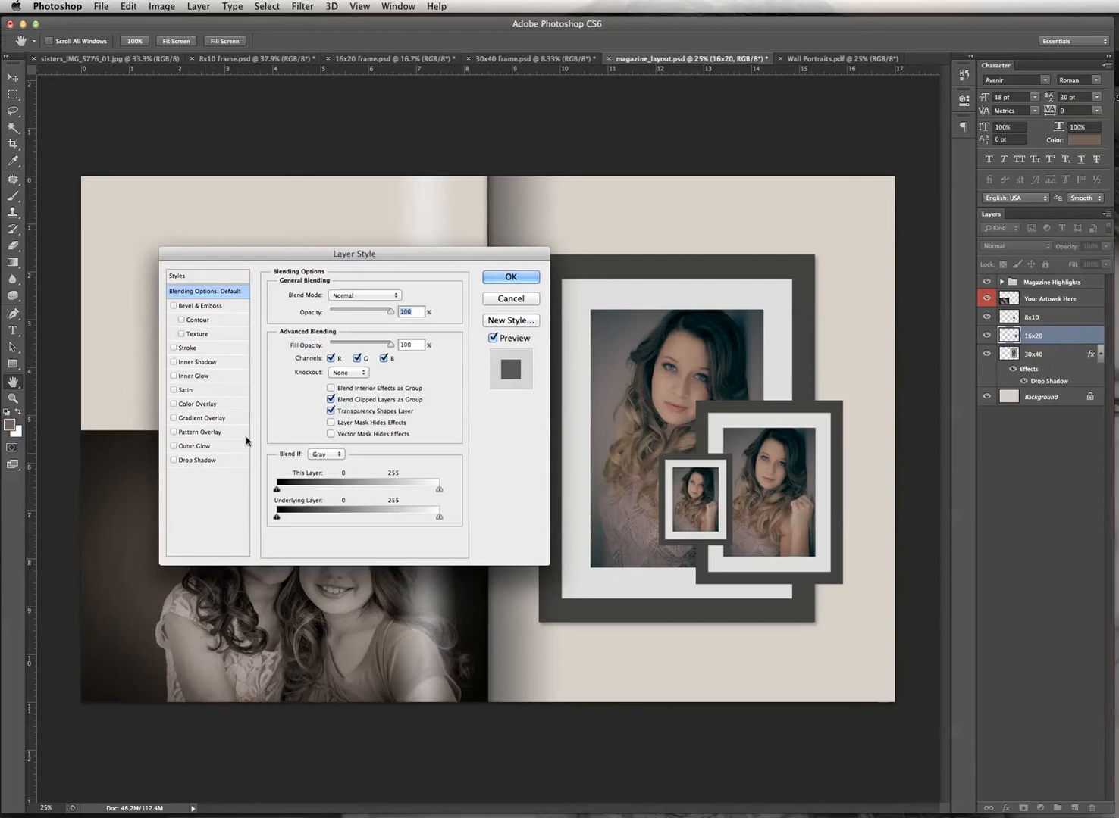
click(524, 300)
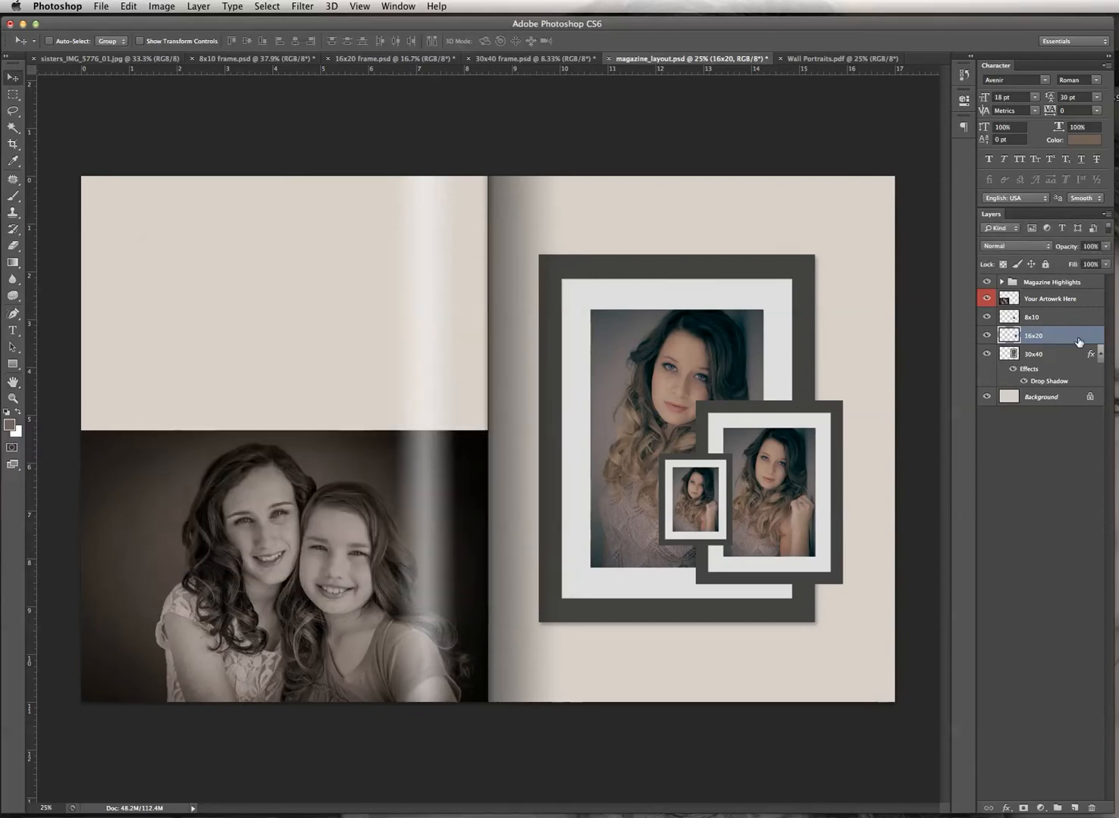
Copy the 30x40 layer's drop shadow style and paste it onto the 16x20 and 8x10 layers.
click(1069, 354)
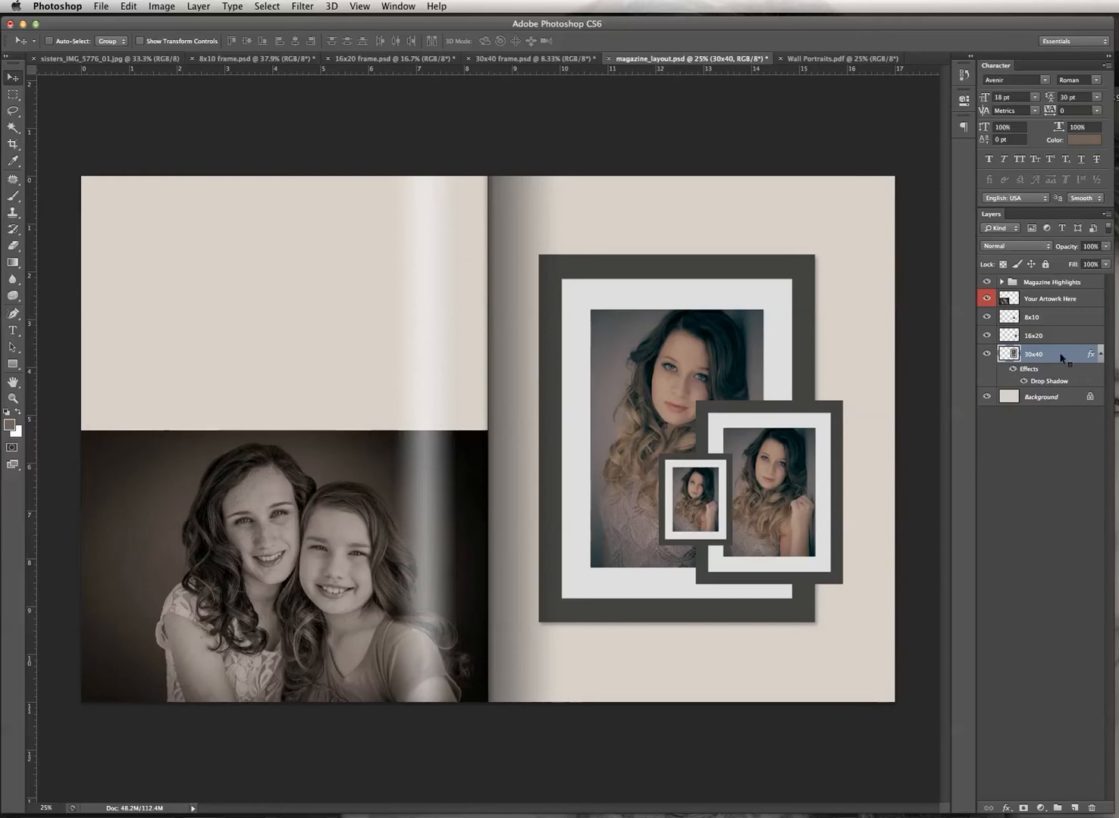
right_click(1061, 357)
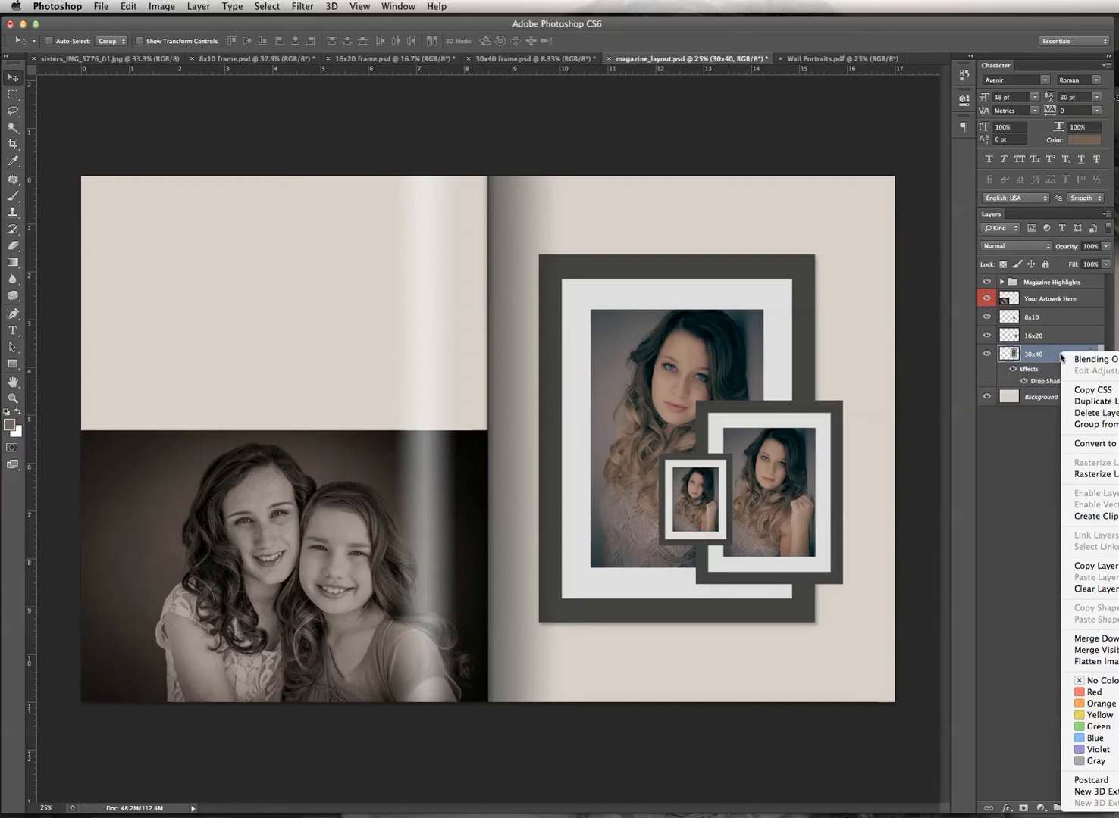
click(1098, 570)
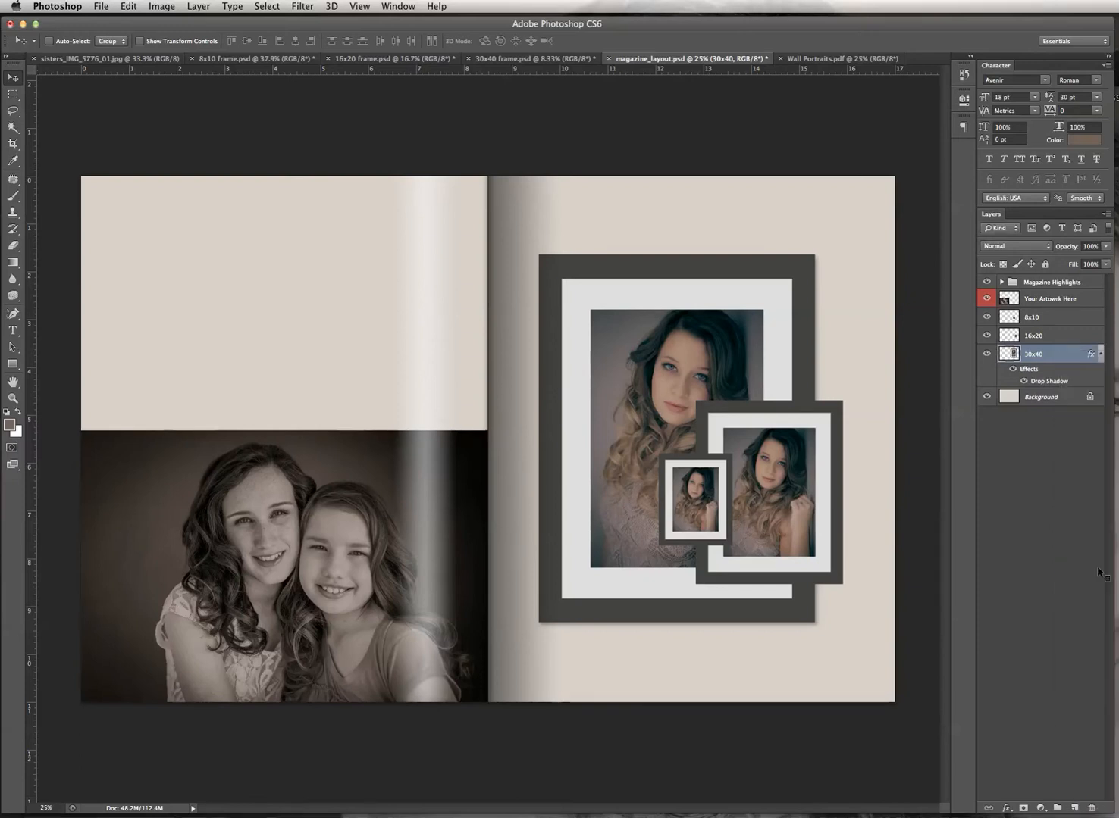
click(1054, 338)
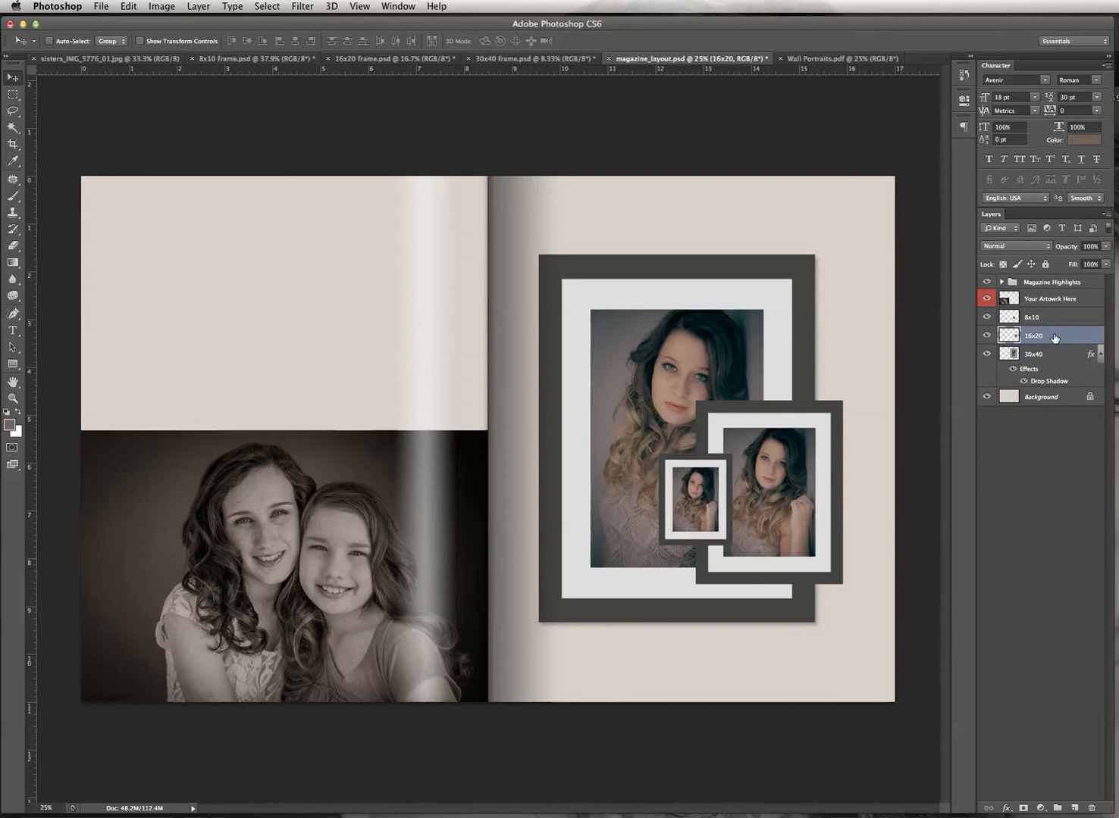
right_click(1054, 338)
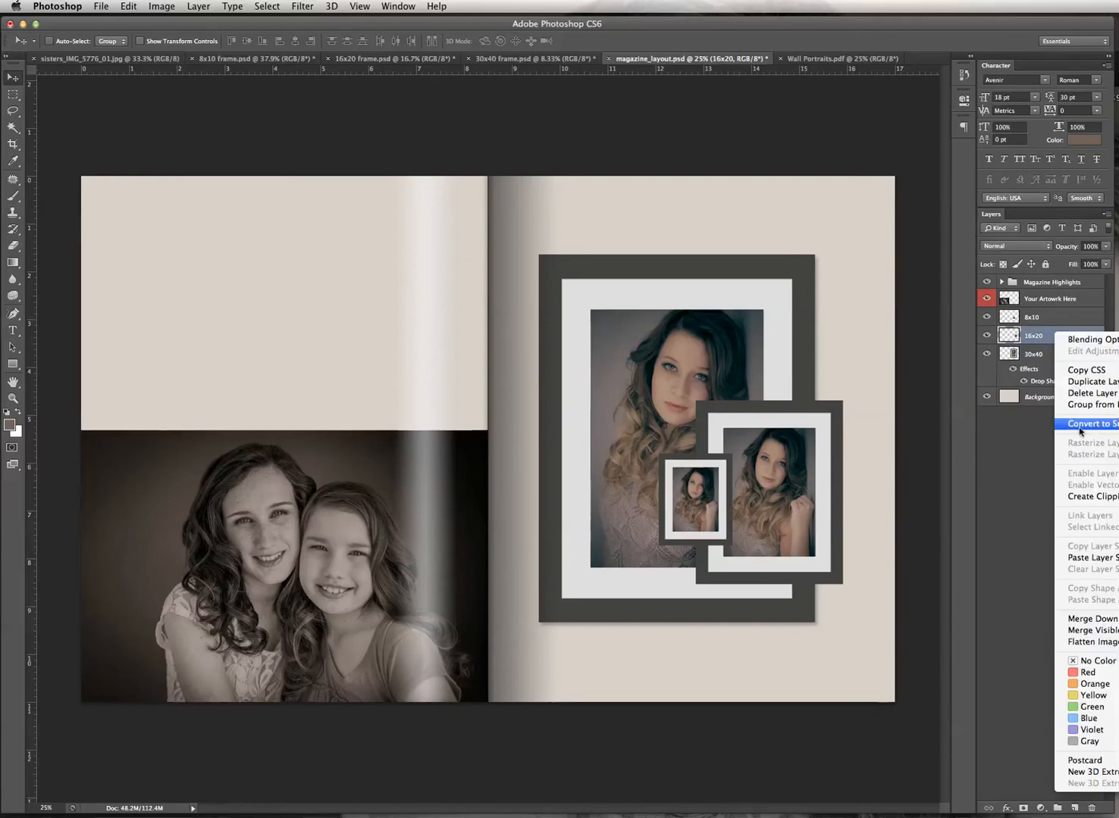
click(1075, 557)
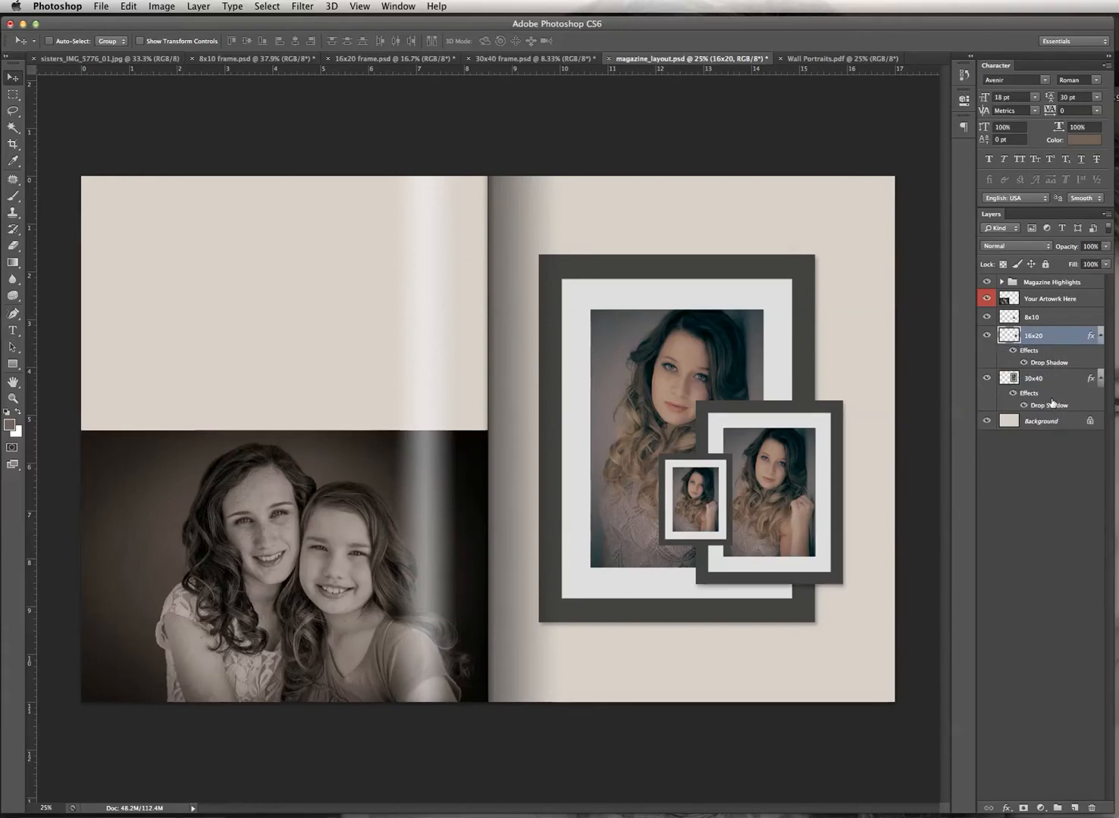
click(1064, 320)
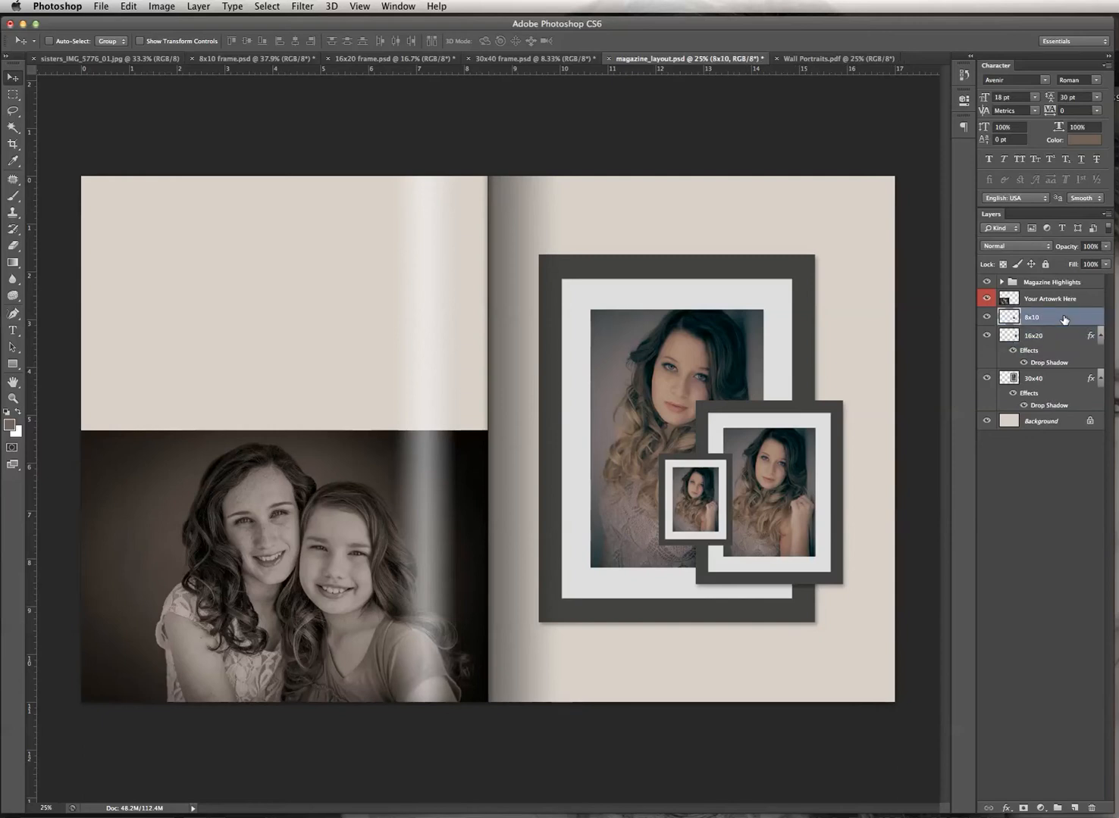
right_click(1064, 319)
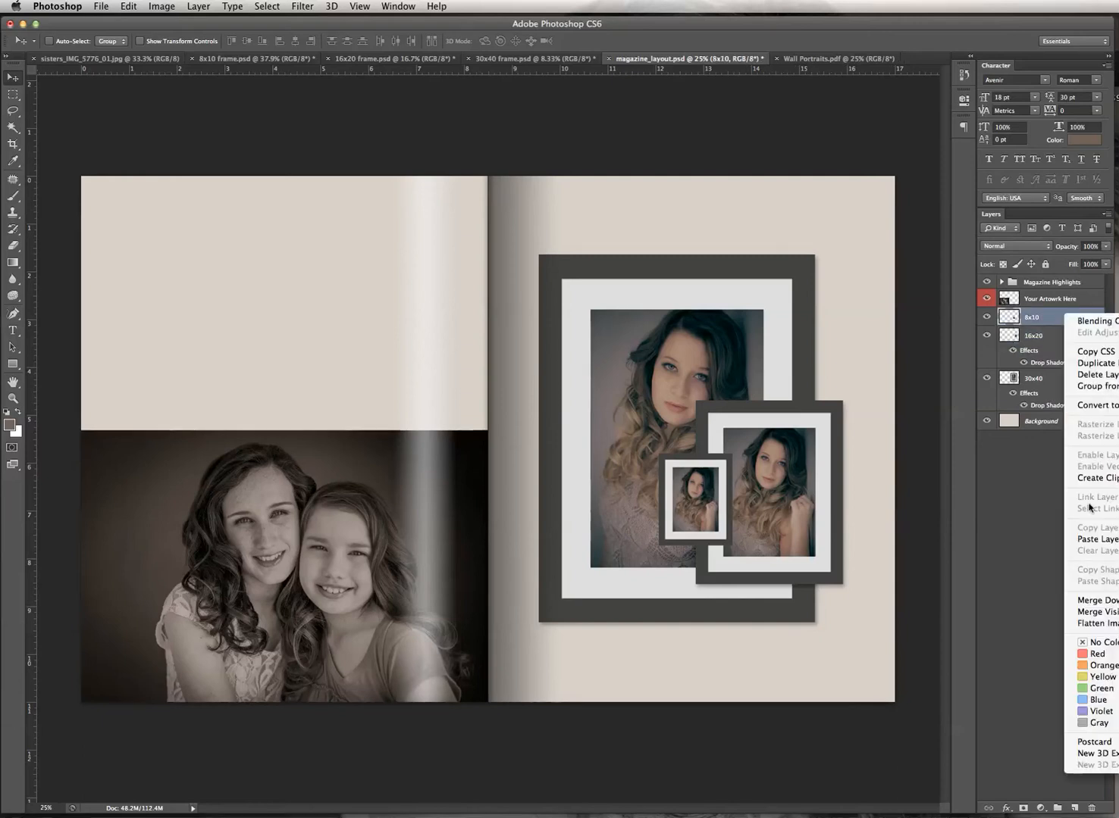
click(1085, 538)
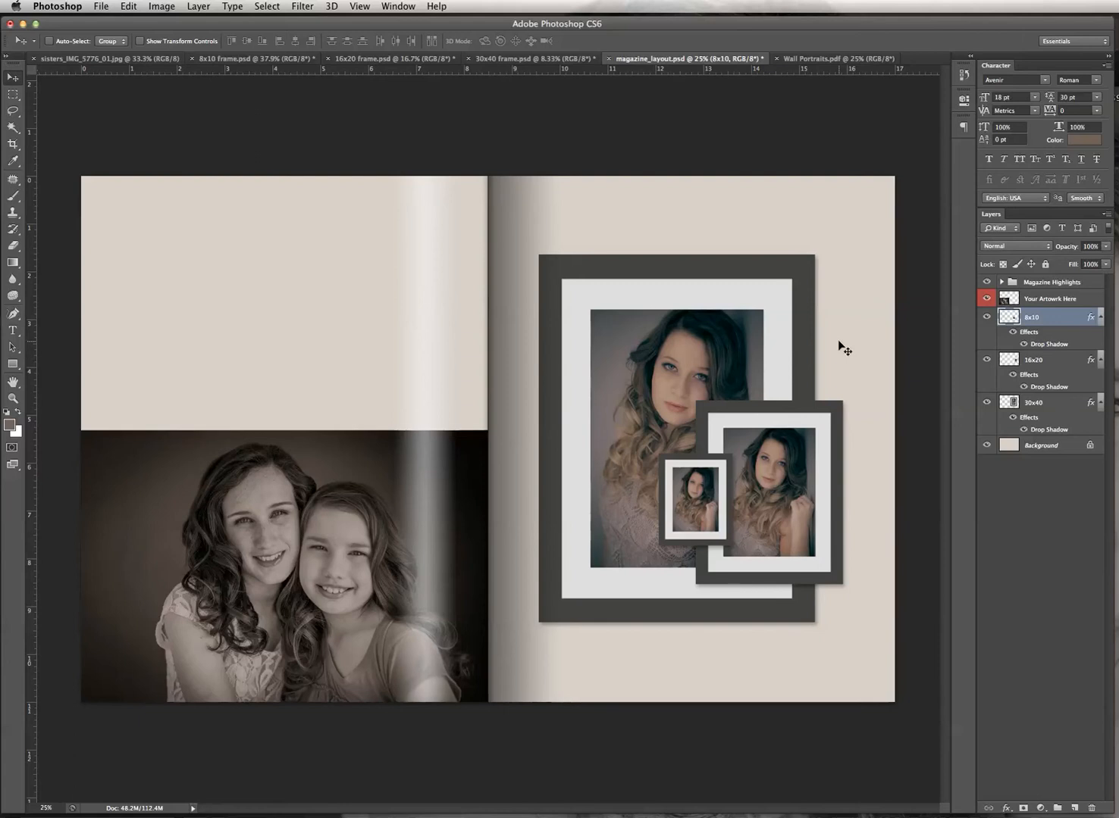
Collapse the effects lists of the 8x10, 16x20 and 30x40 layers.
click(1099, 321)
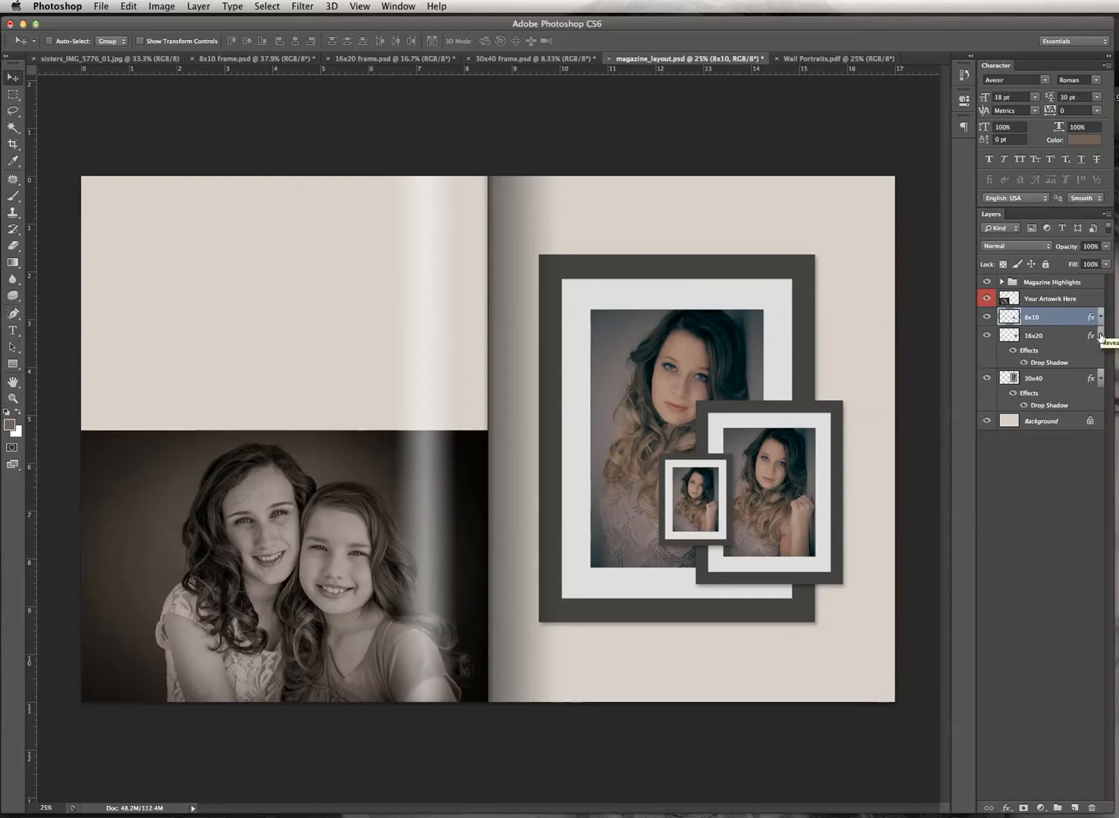
click(1100, 335)
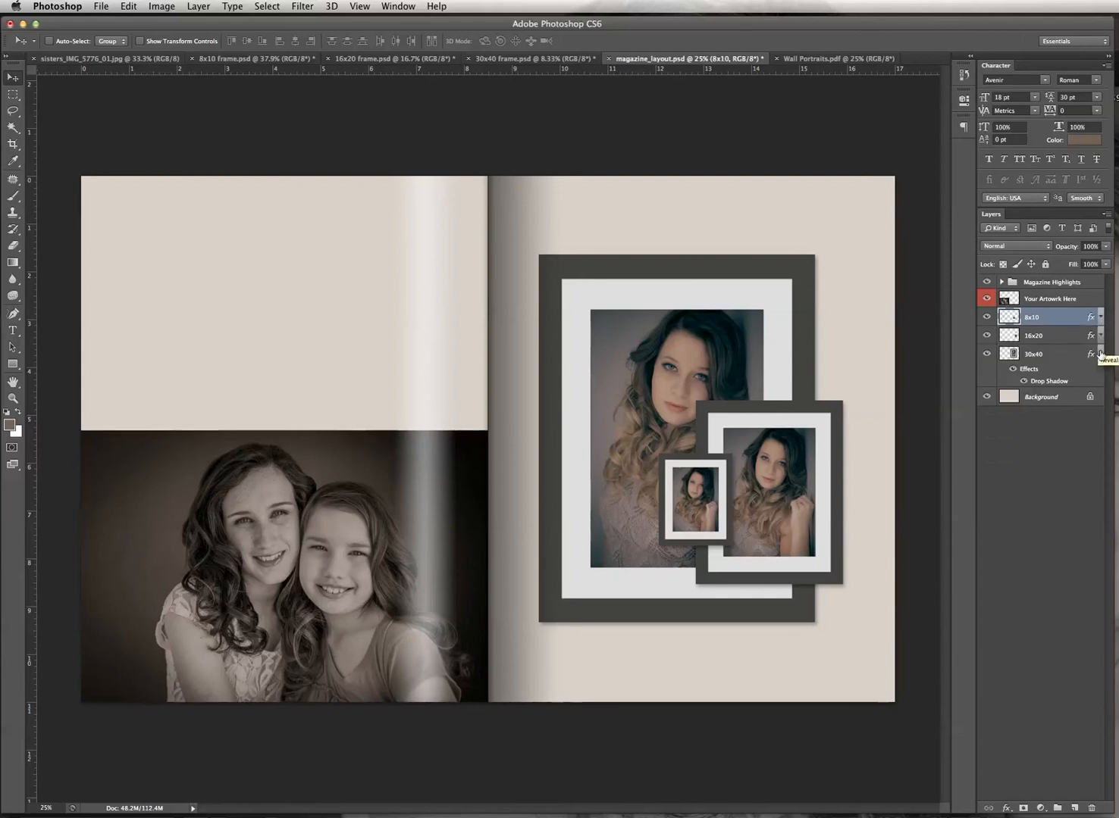
click(1100, 354)
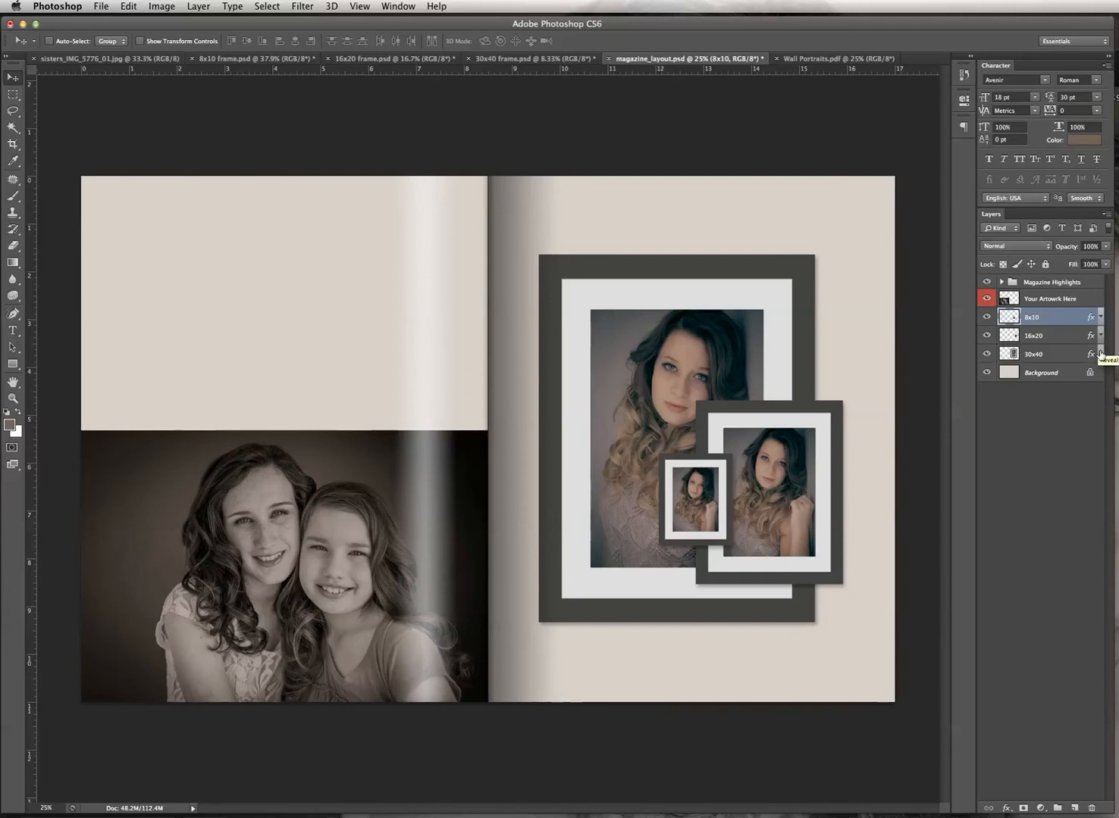
click(1101, 353)
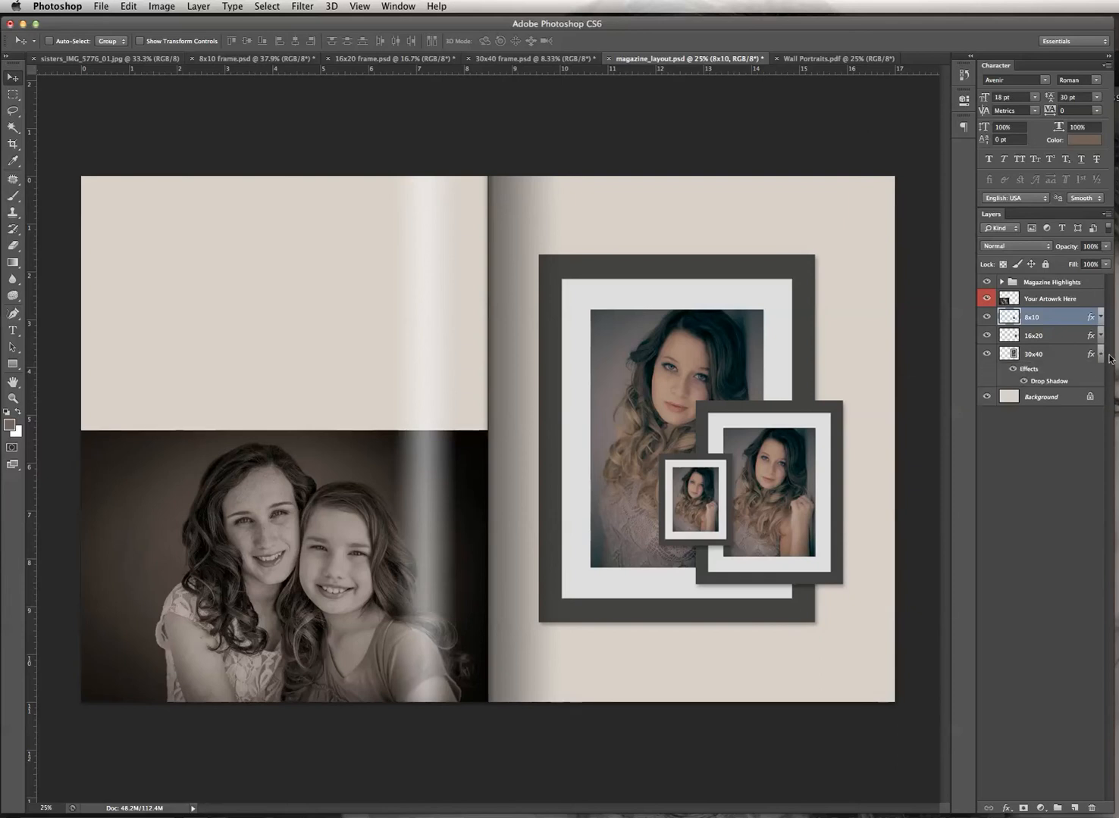
click(1100, 353)
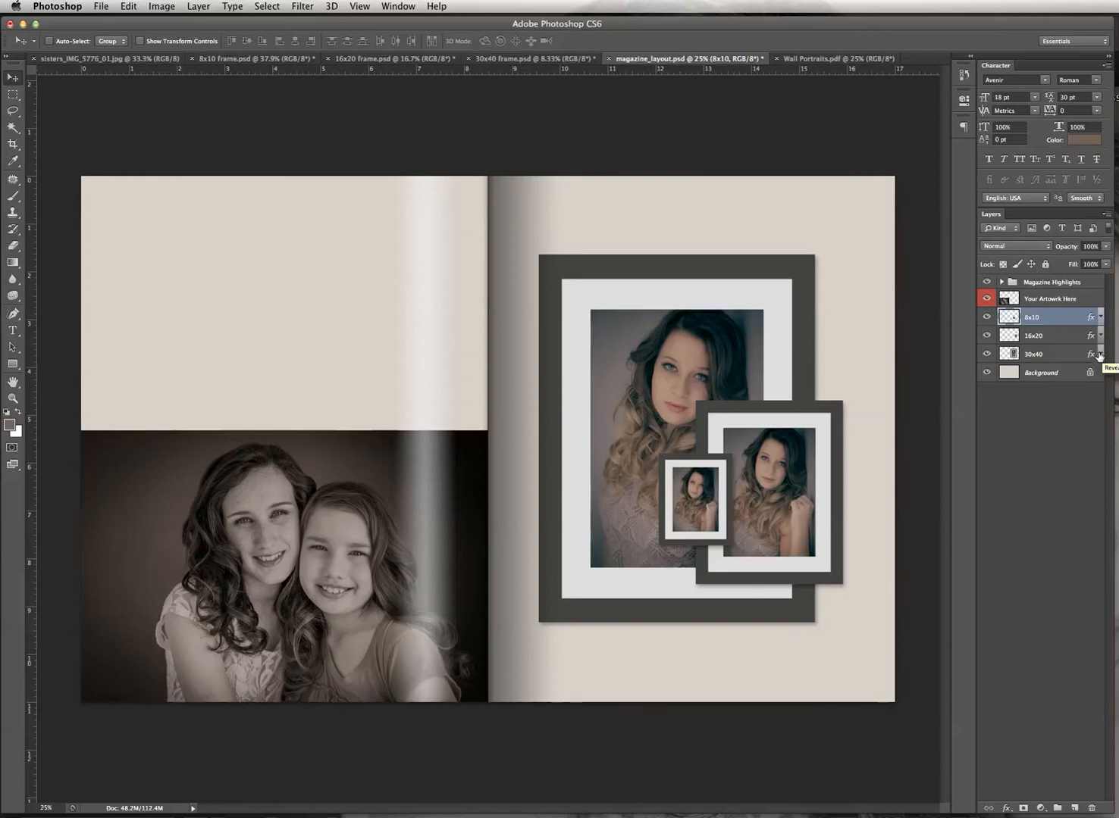
click(1100, 354)
click(1100, 353)
Check the reference spread in Wall Portraits.pdf, add the heading WALL PORTRAITS above the sisters photo in magazine_layout.psd, and select its text.
click(819, 60)
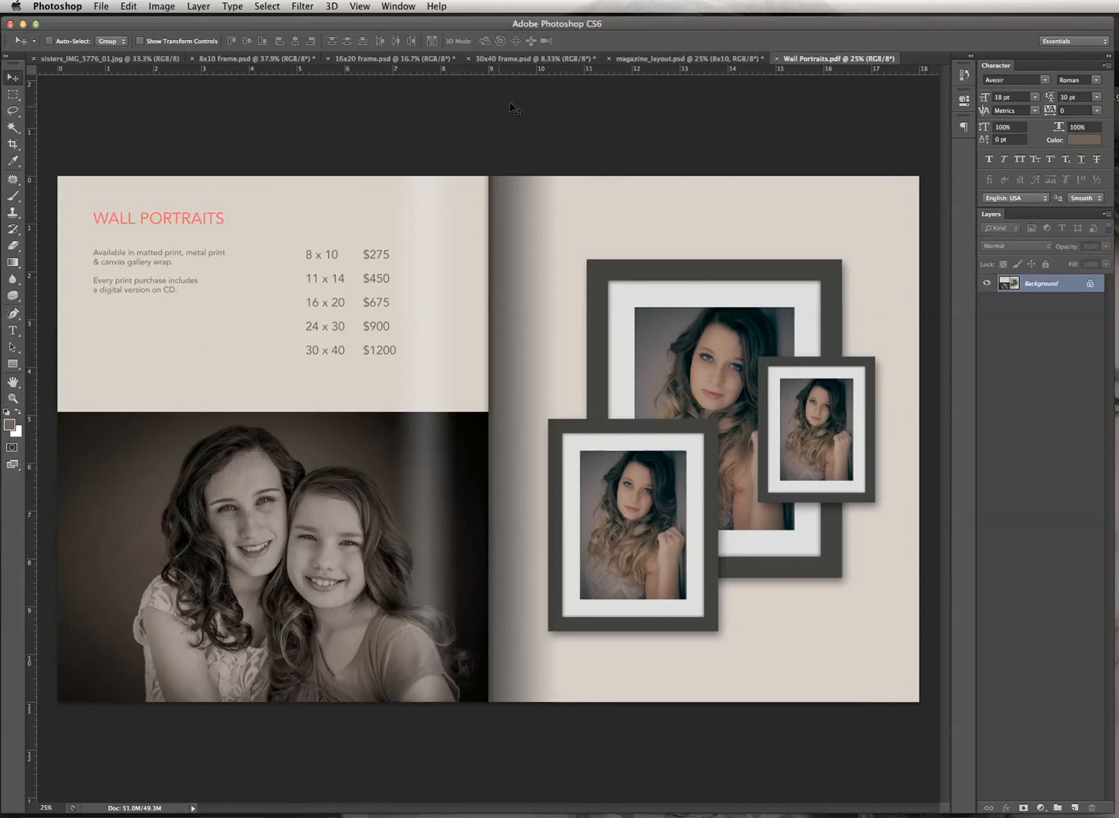
click(639, 61)
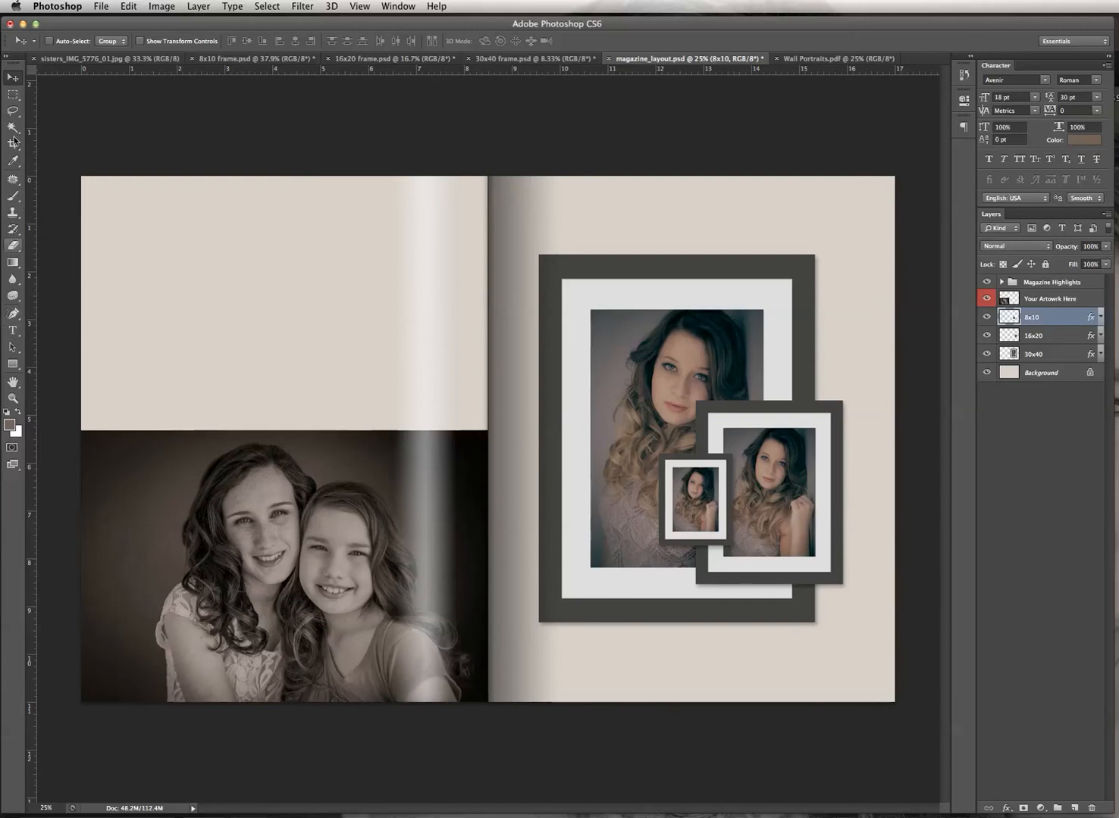
click(14, 331)
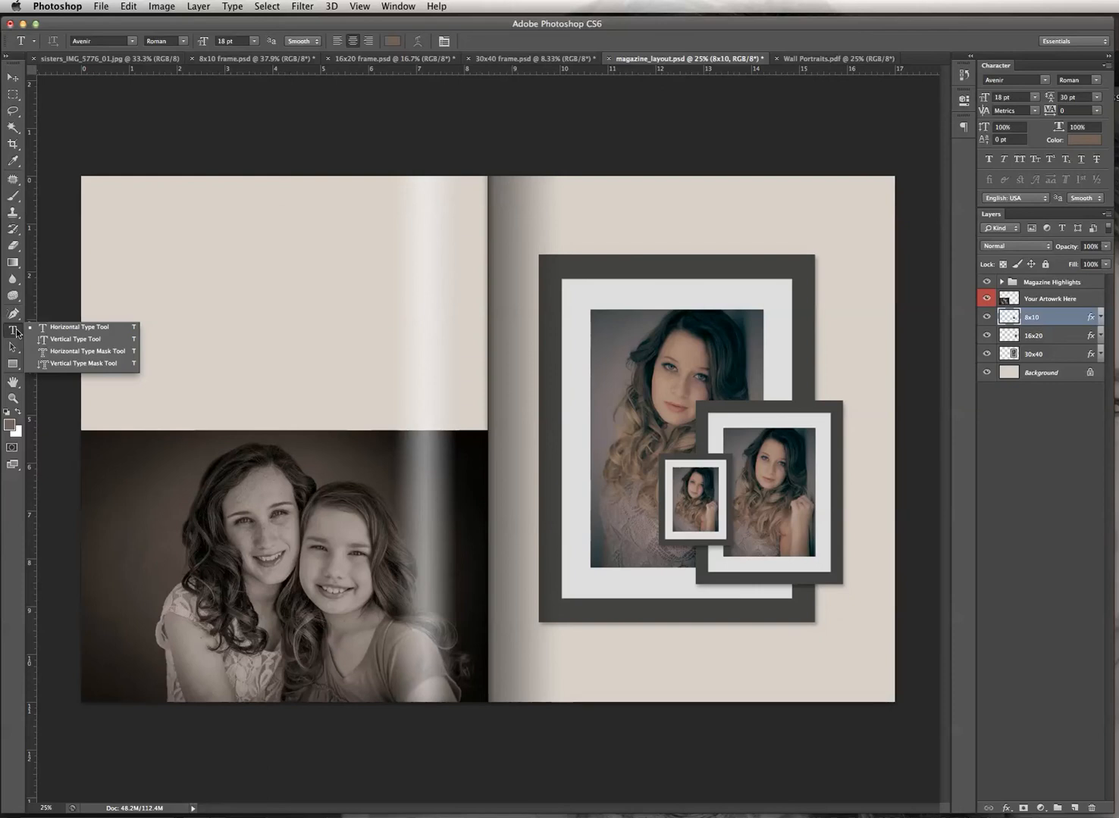
click(143, 221)
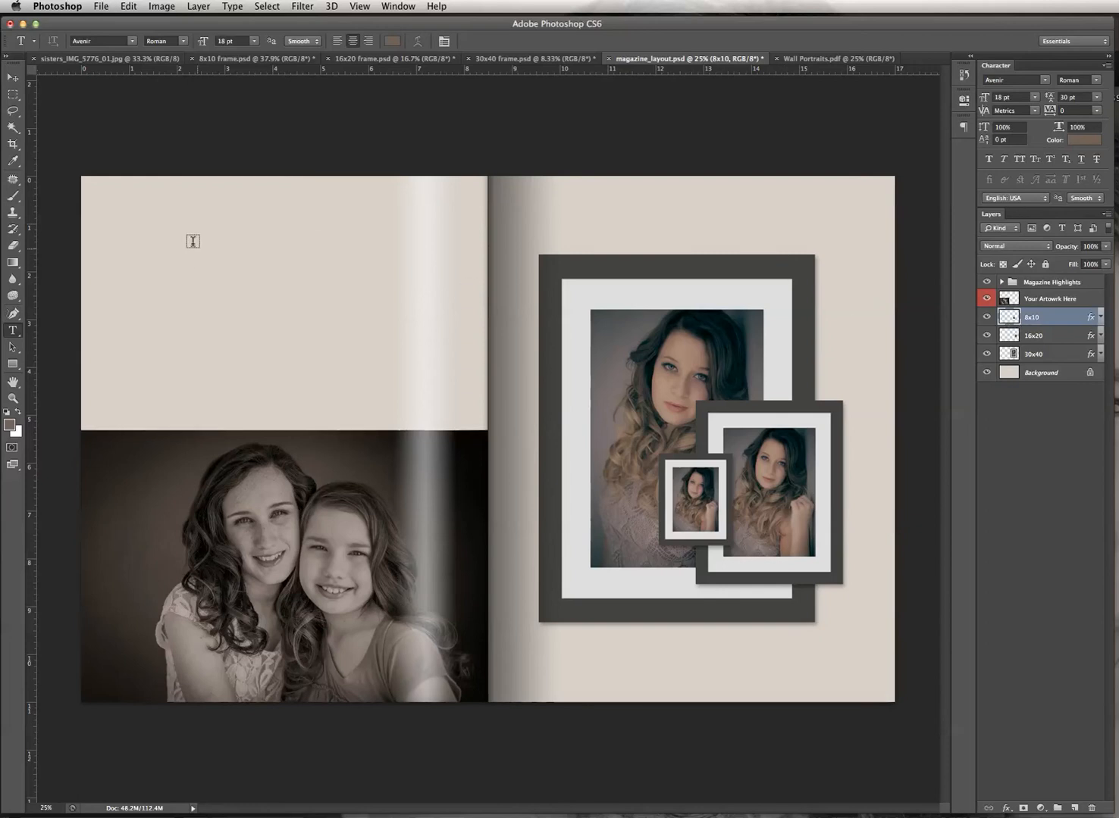
click(150, 226)
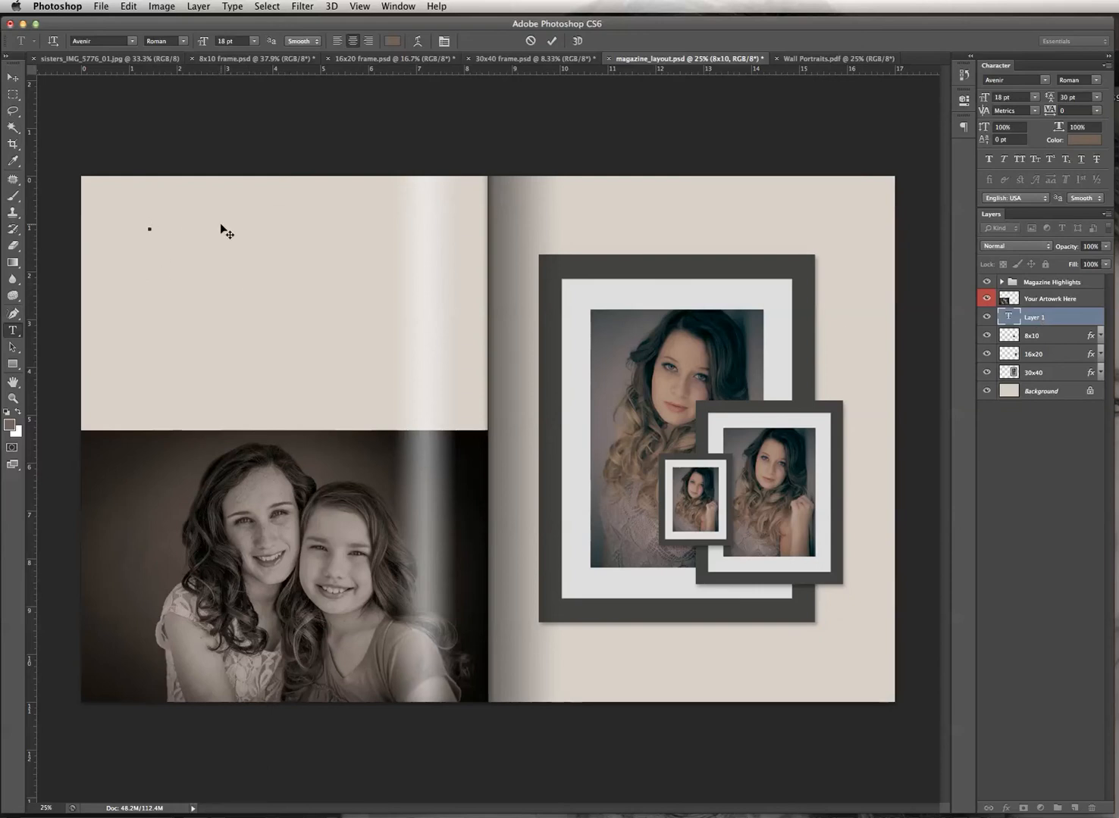
text(WALL PORTRAITS)
drag(199, 225, 63, 225)
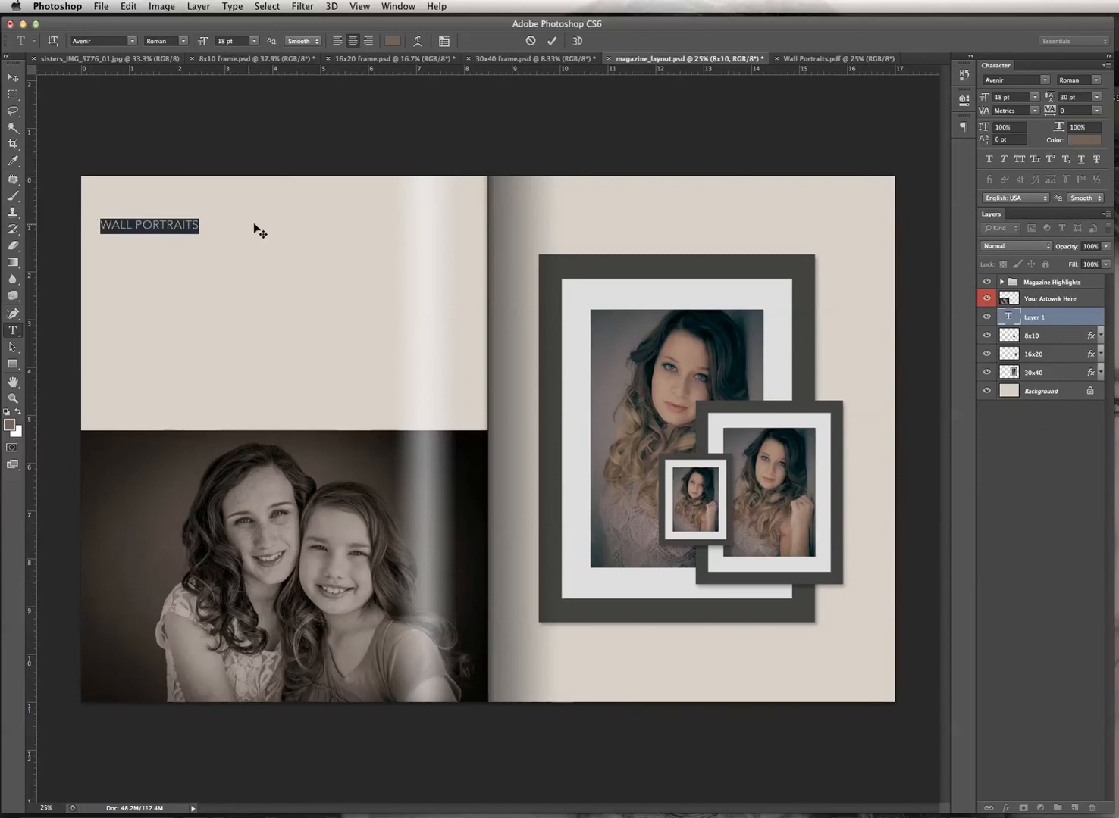
click(179, 223)
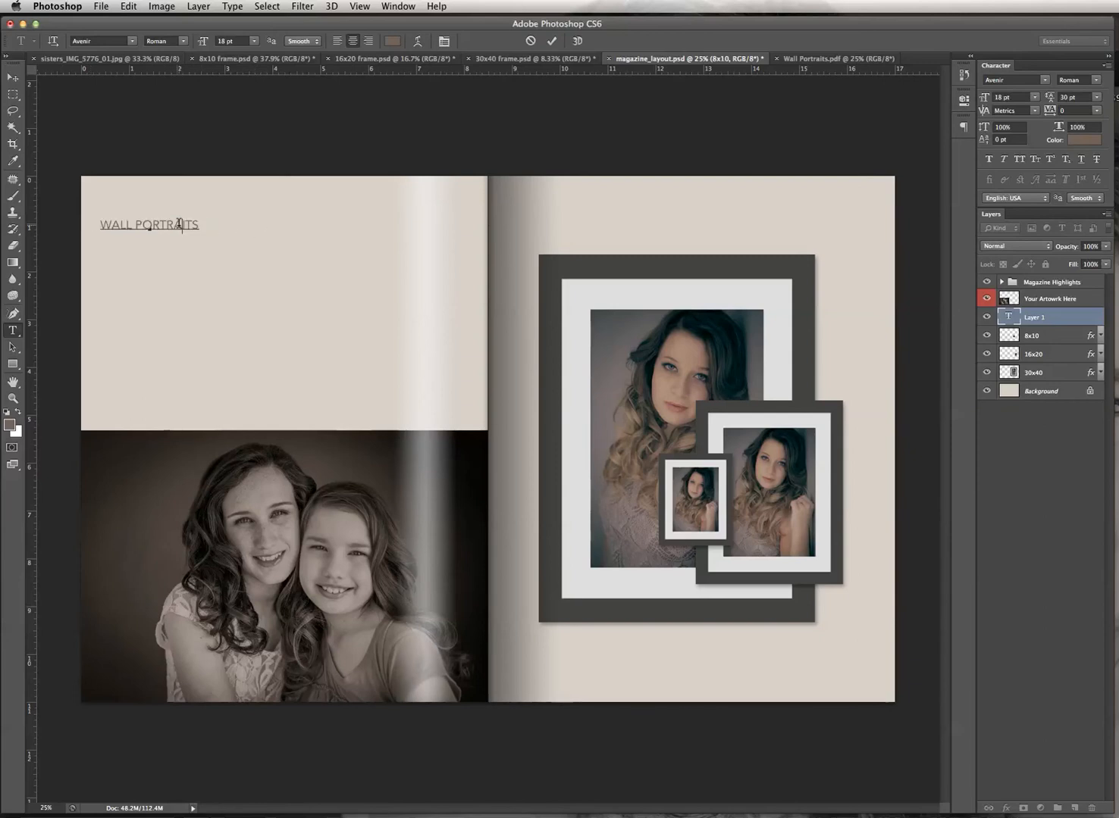
triple_click(180, 223)
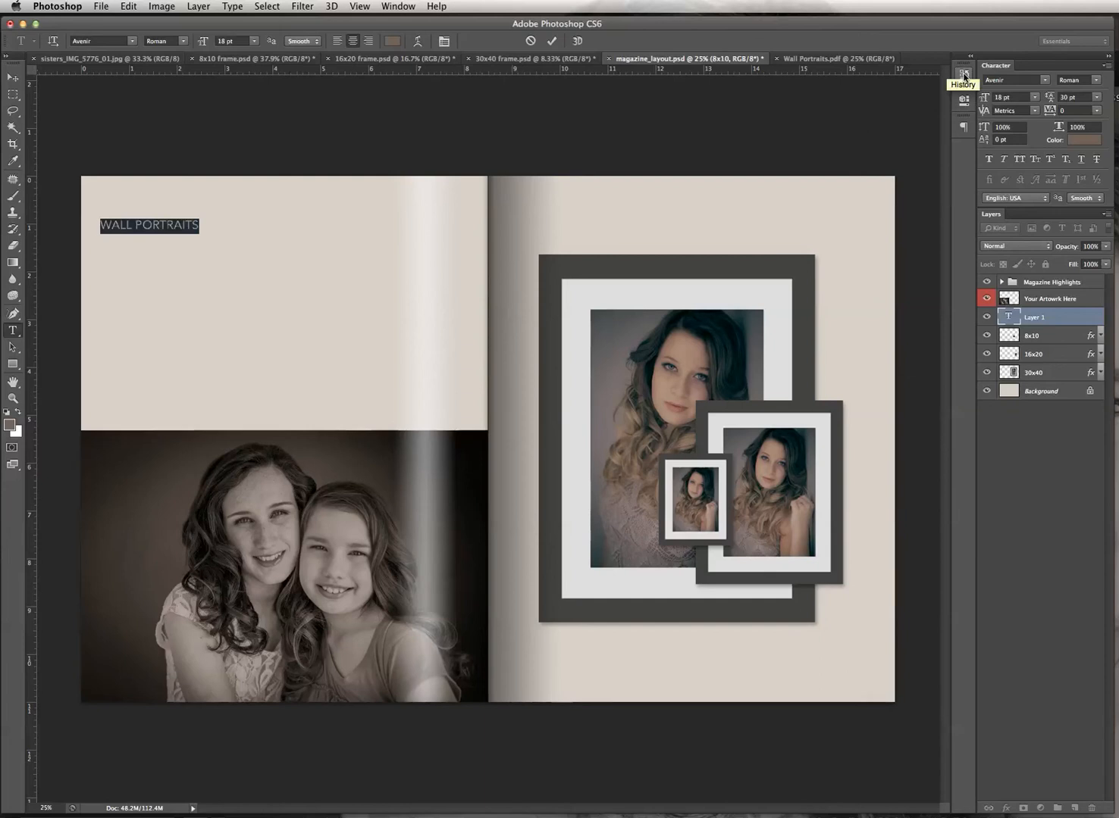
Hide the Character panel and show it again.
click(399, 7)
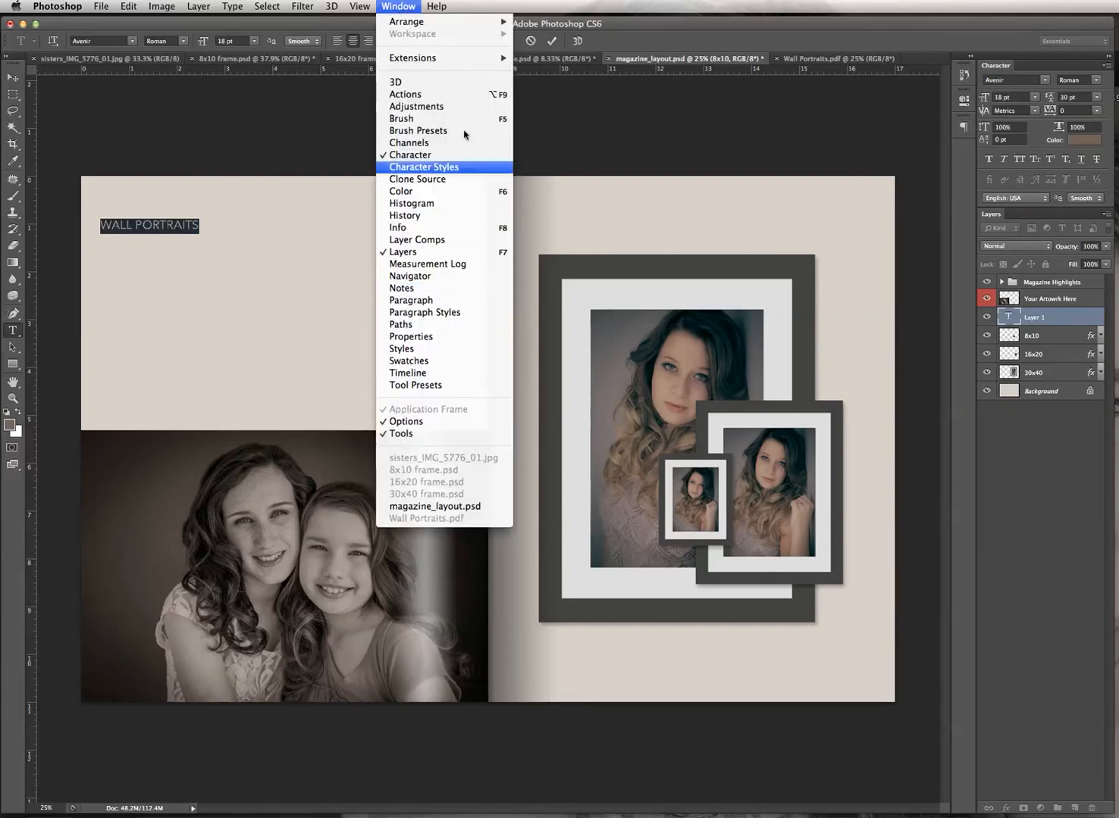
click(465, 10)
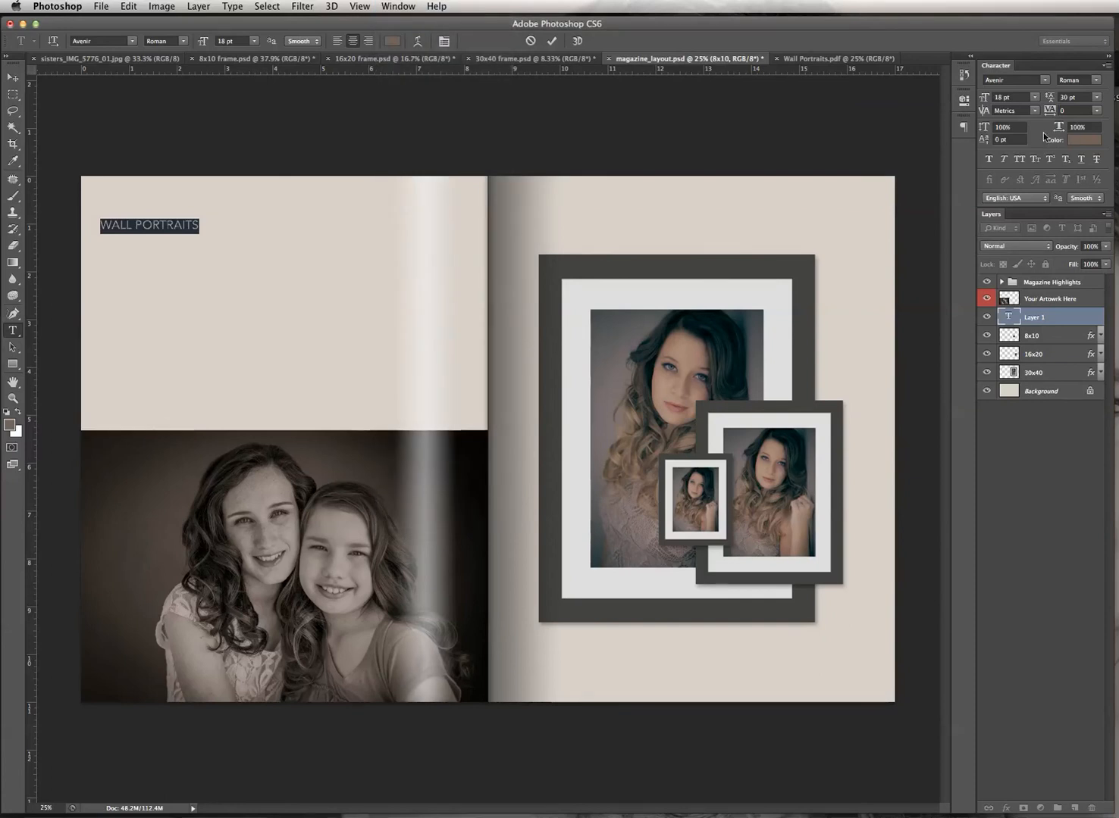
click(393, 9)
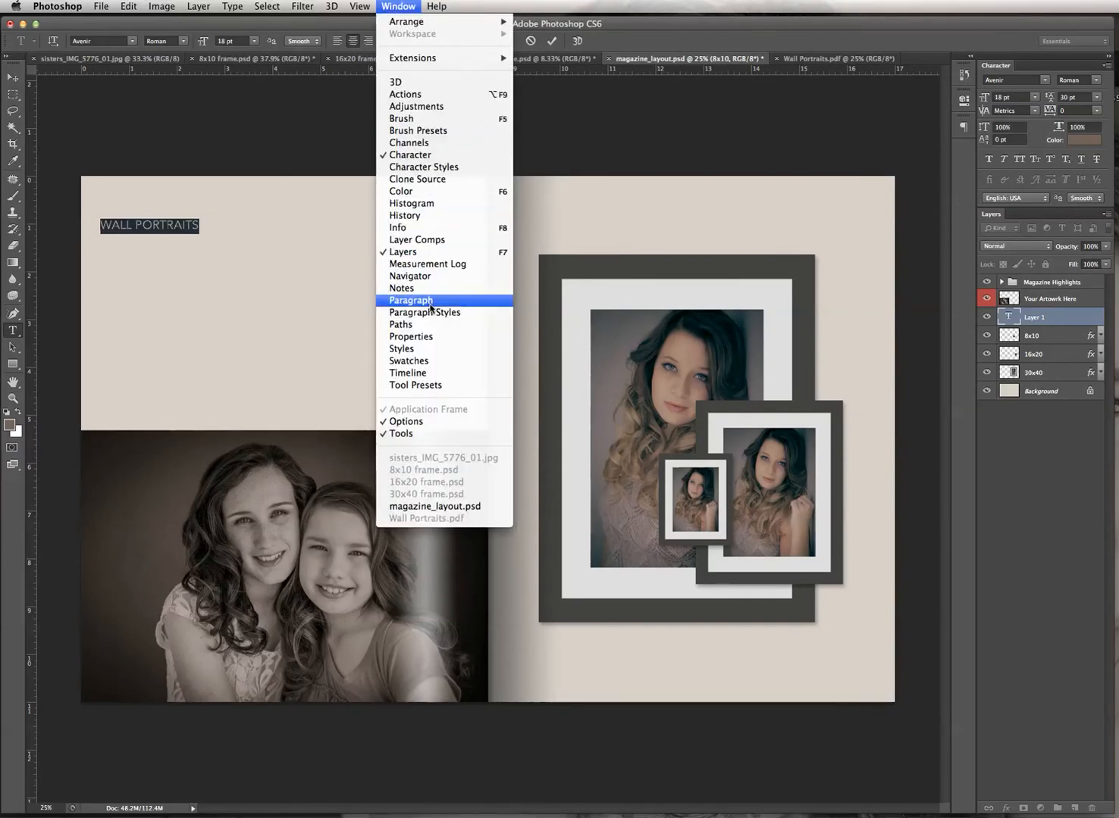
mouse_move(232, 9)
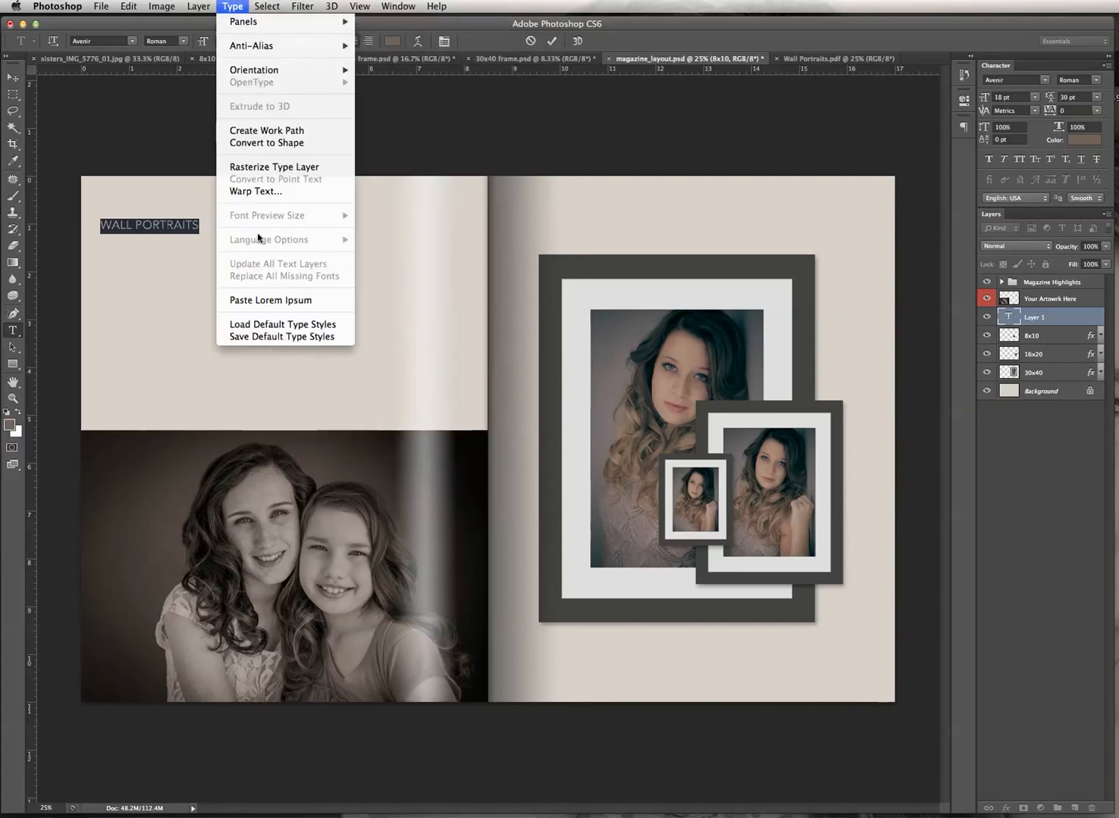
mouse_move(411, 6)
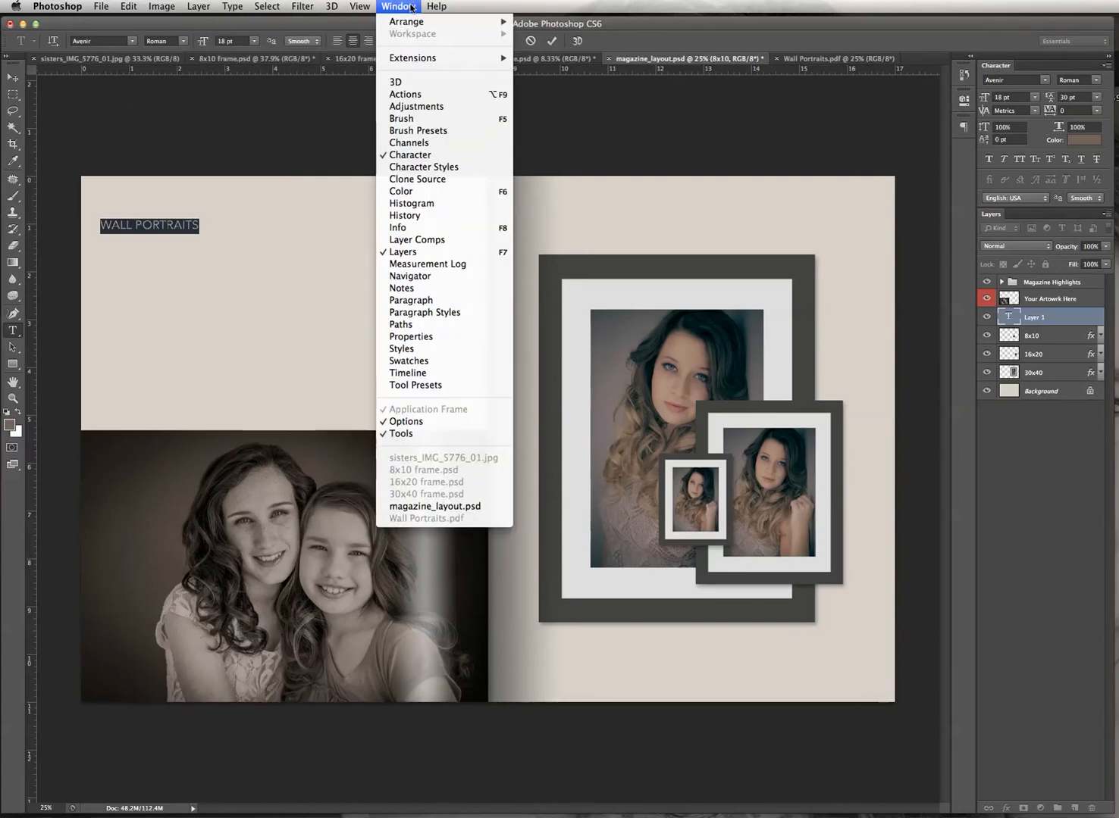
click(405, 155)
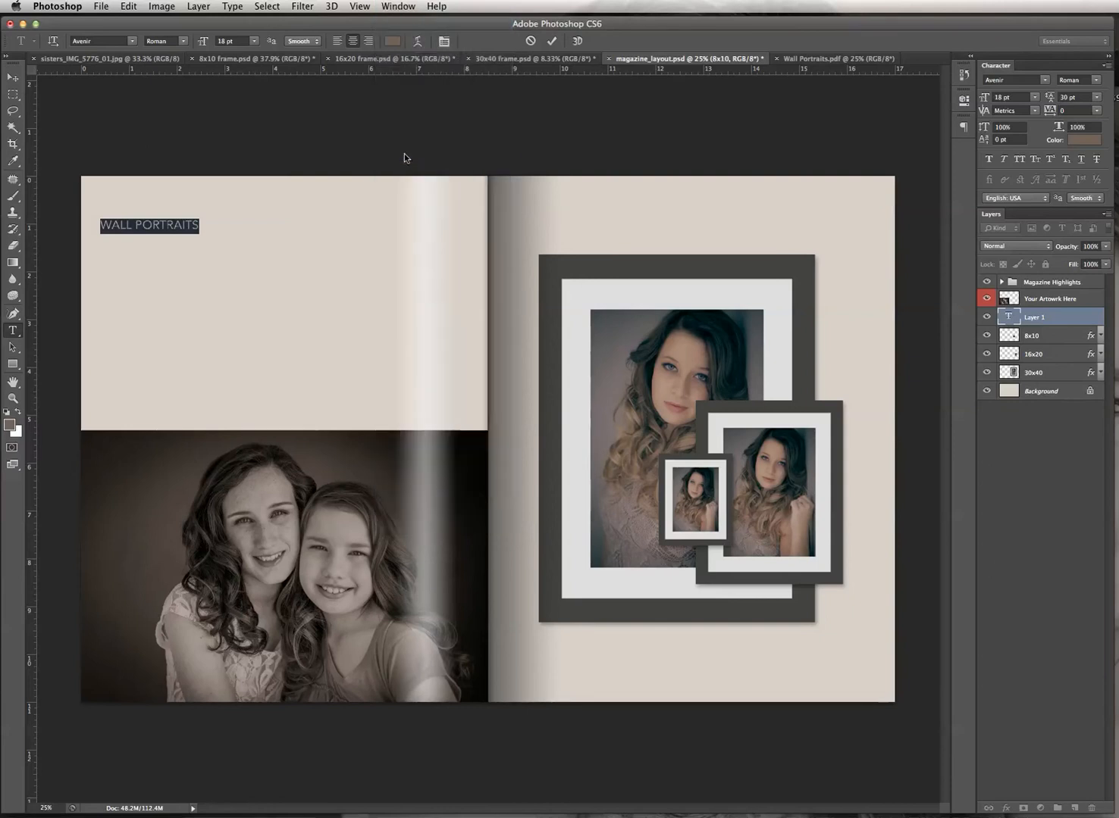
click(400, 6)
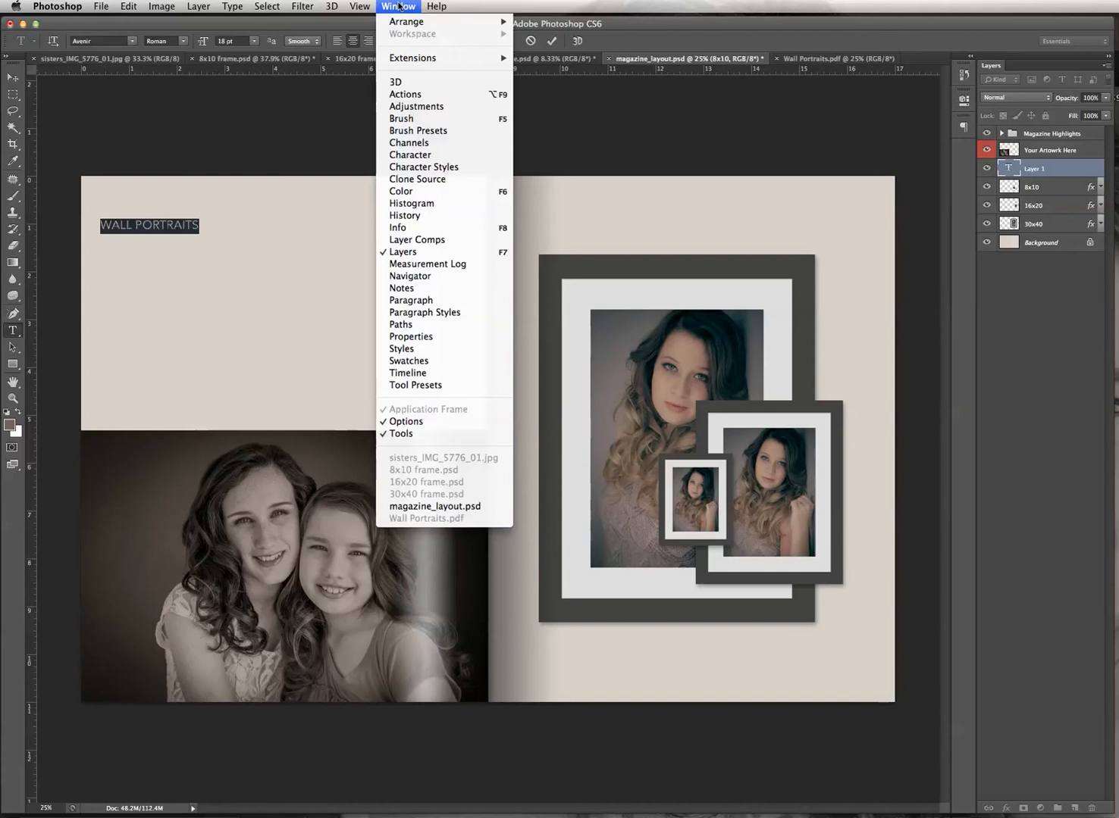
click(405, 155)
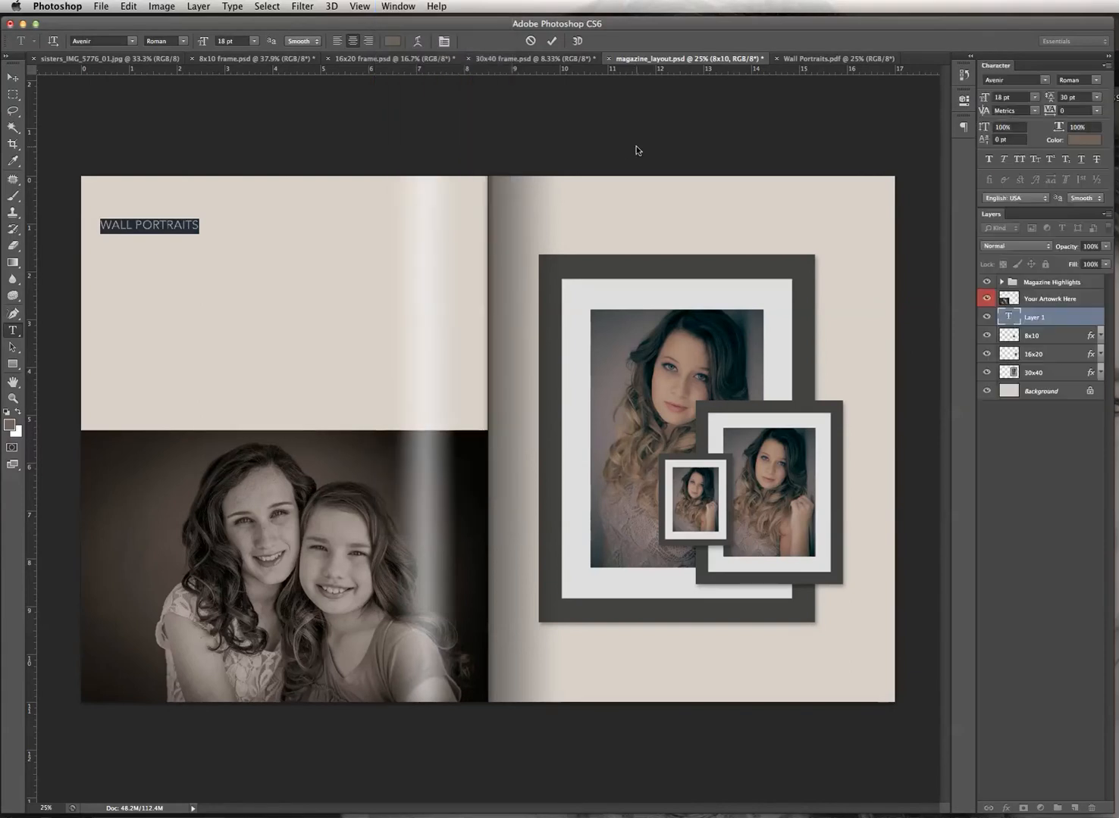
Set the WALL PORTRAITS heading to 24 pt and move it to about 0.7 in from the left page's left and top edges.
click(1034, 99)
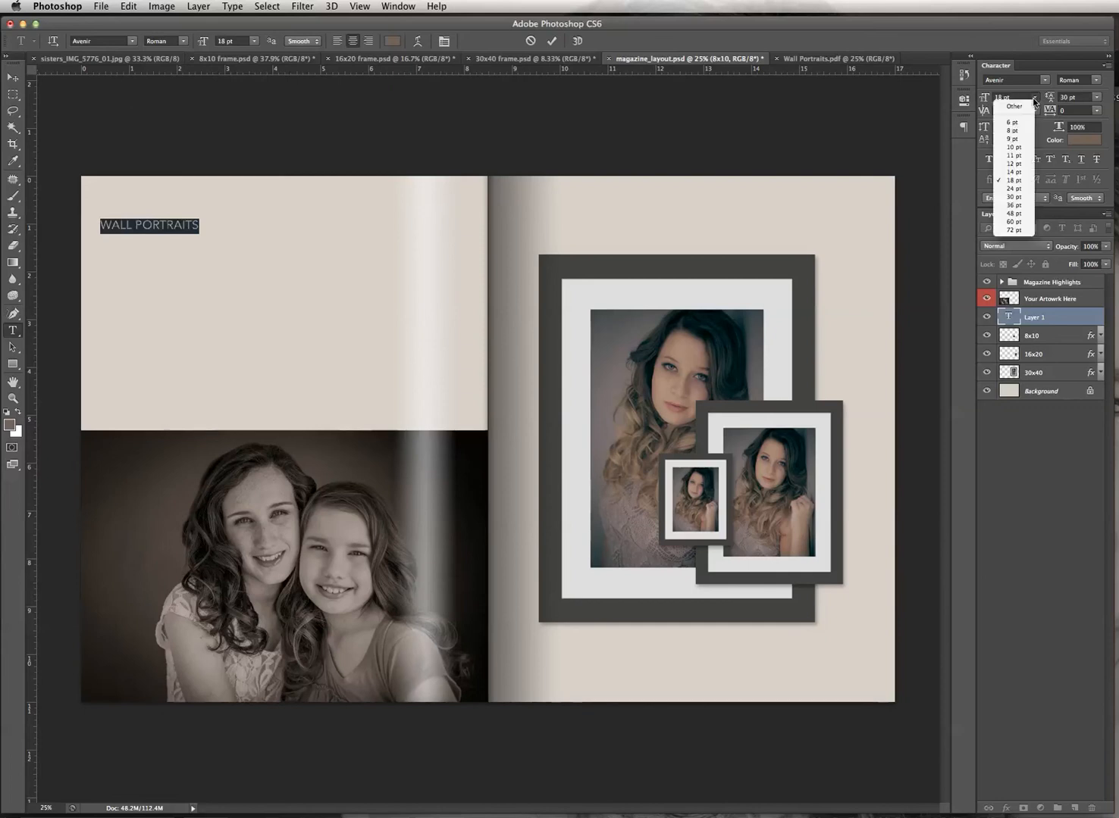
click(1014, 189)
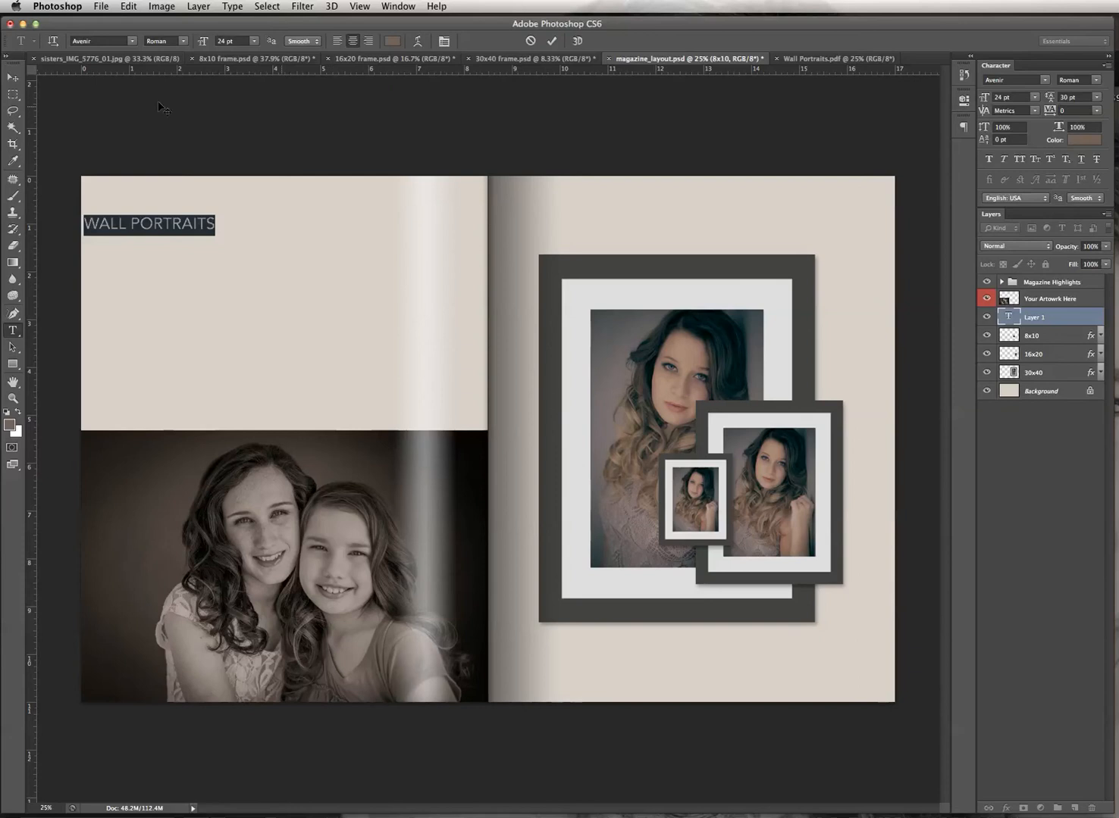
click(12, 76)
drag(180, 225, 207, 216)
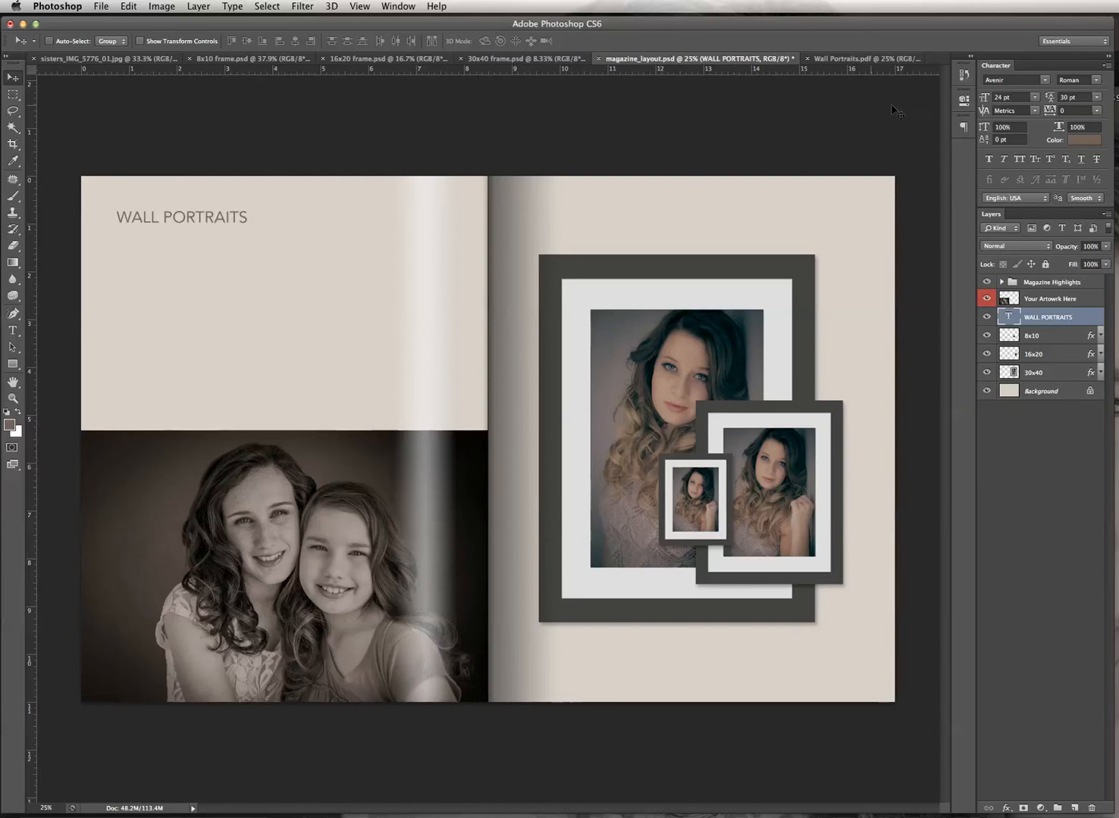
Show the Color and Swatches panels and dock them between the Character and Layers panels.
click(408, 7)
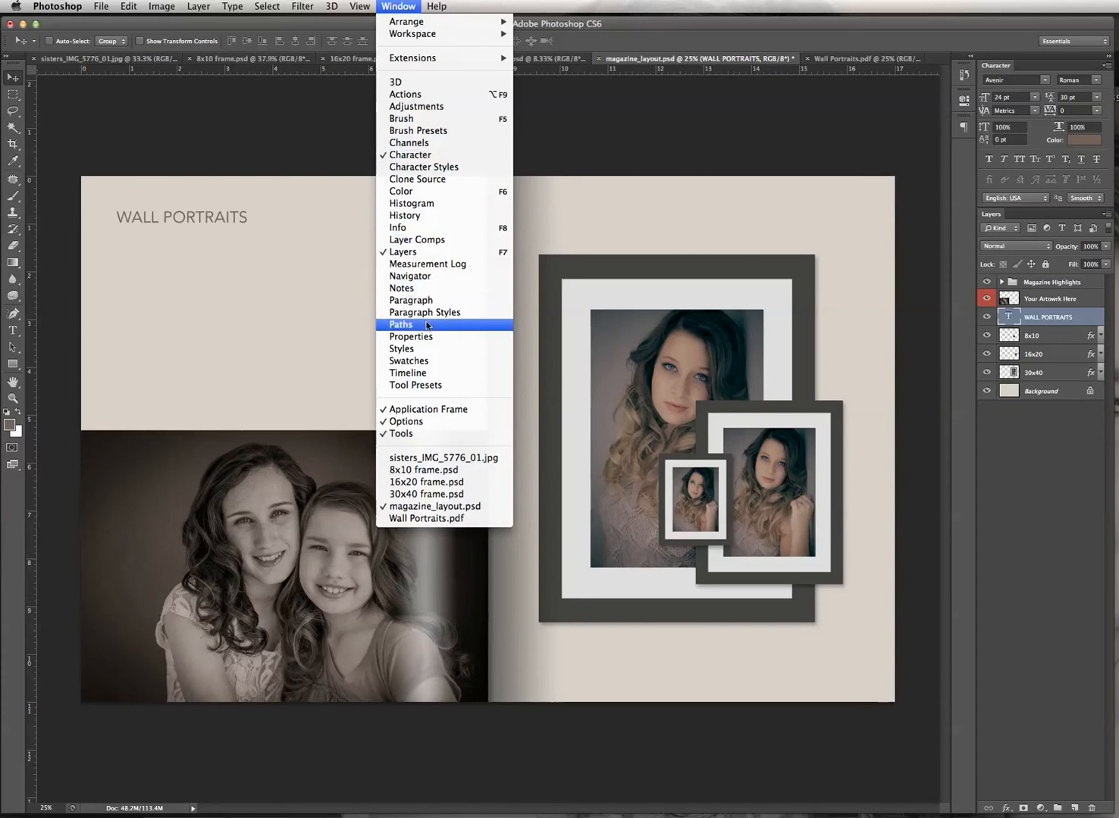
click(424, 361)
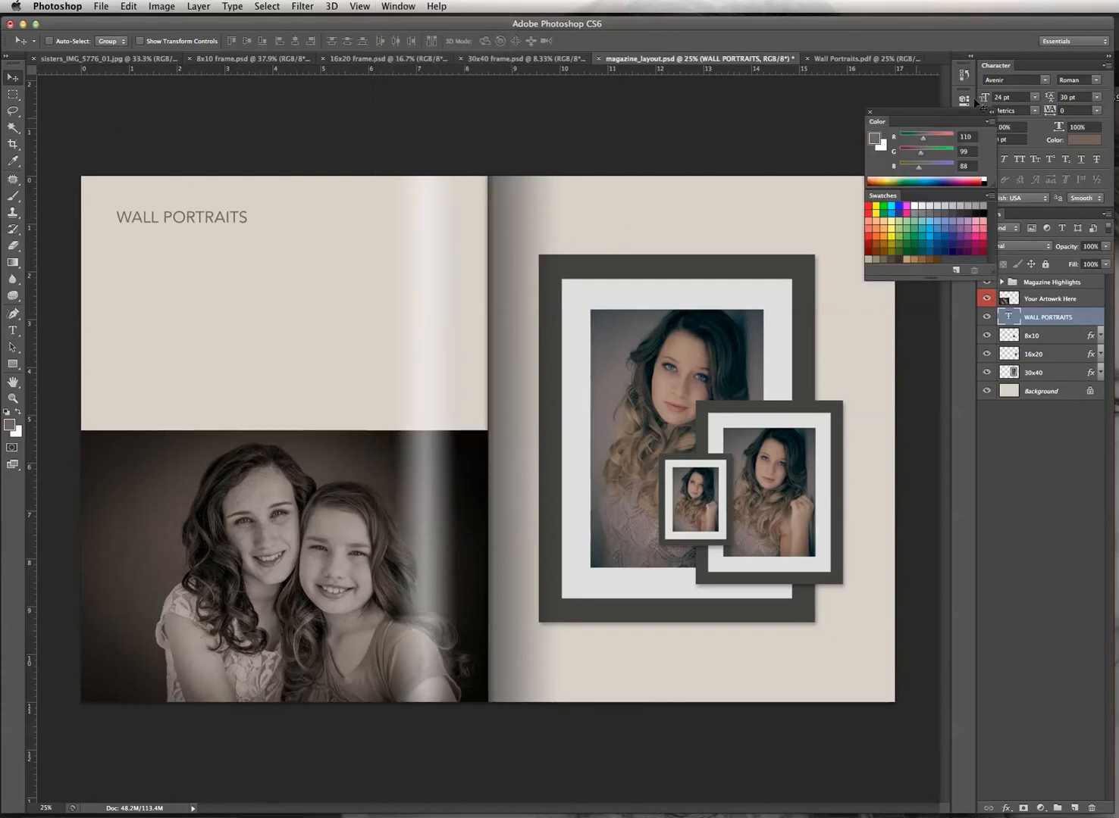
drag(931, 112, 1040, 200)
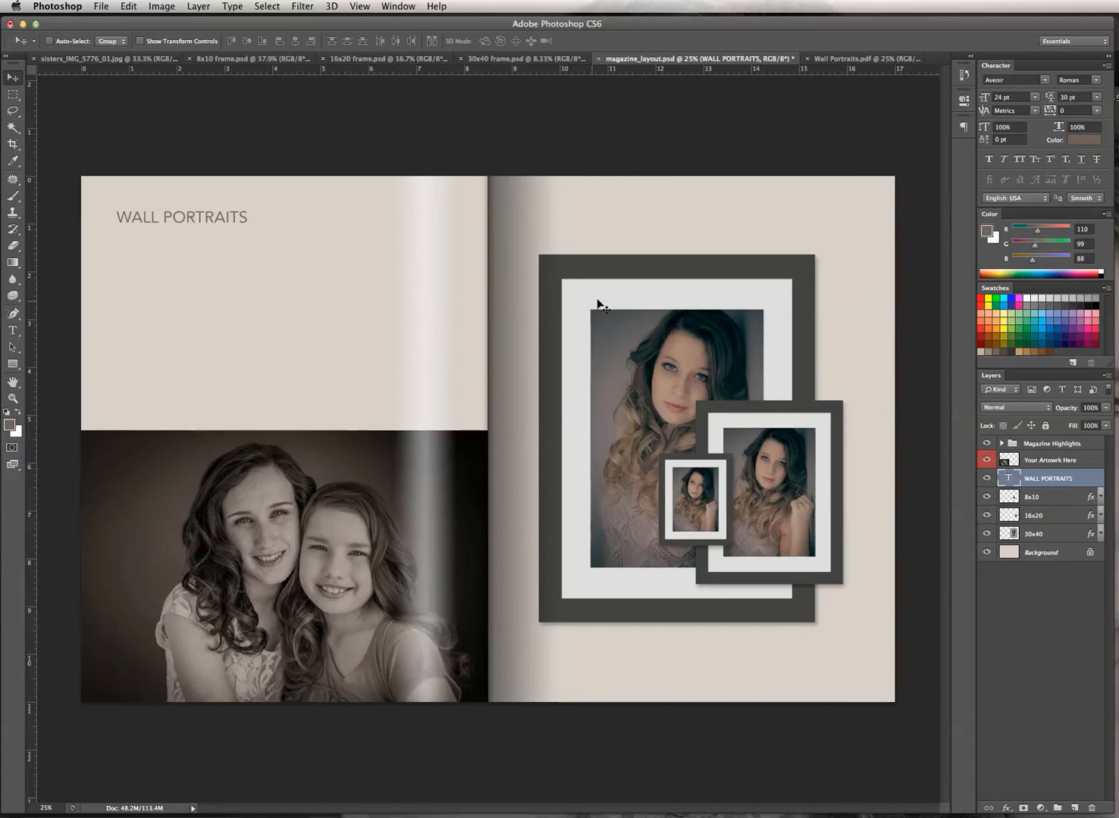
Recolor the WALL PORTRAITS heading with the coral swatch, RGB 214, 108, 81.
click(12, 330)
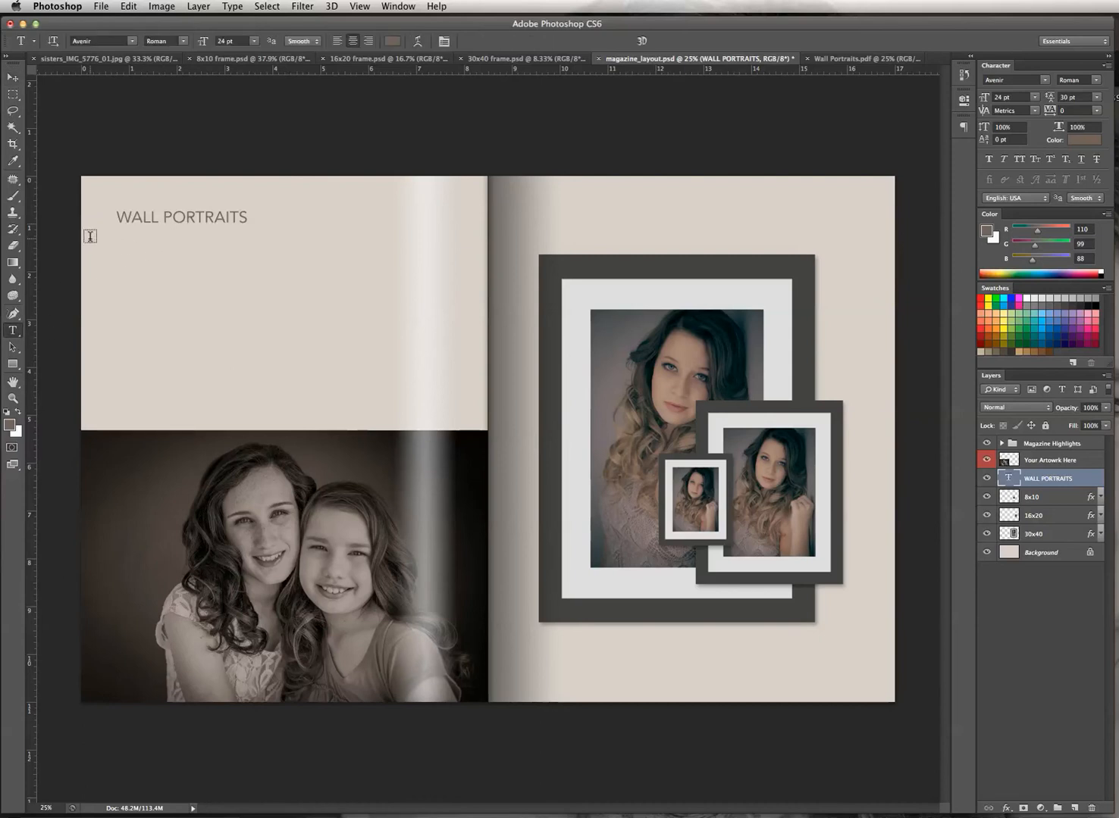
drag(119, 218, 253, 216)
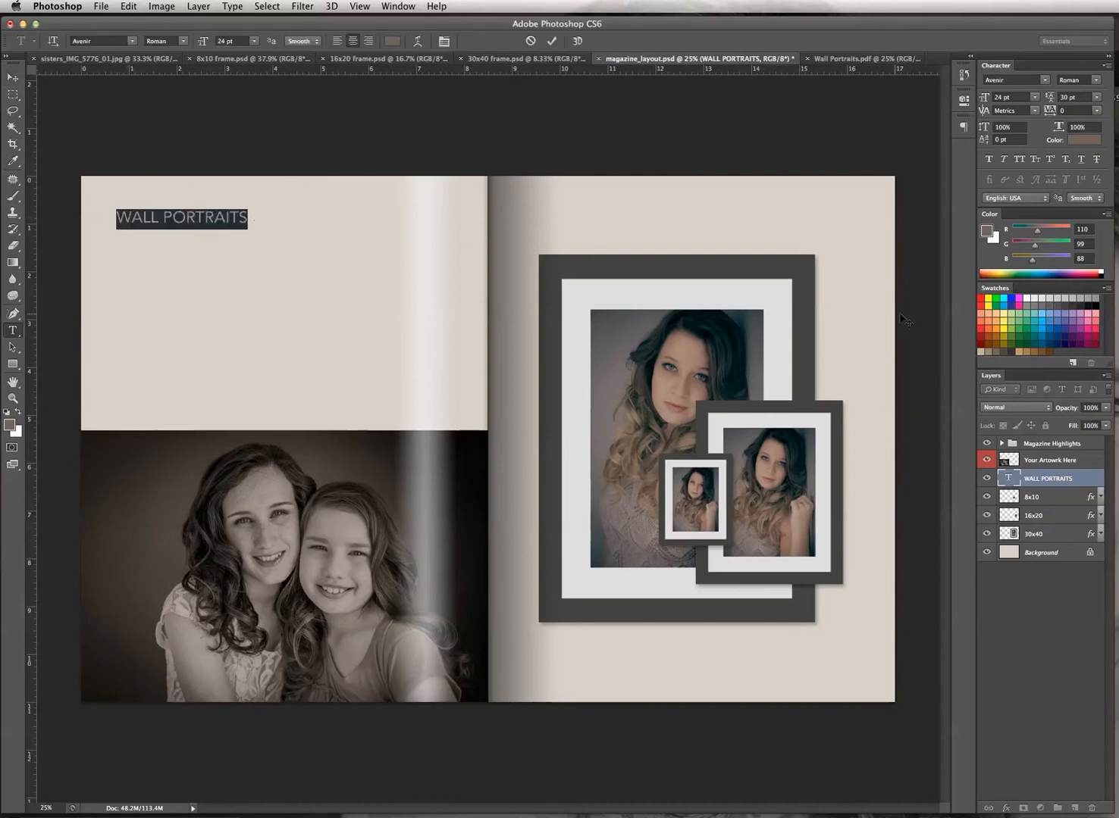
click(986, 316)
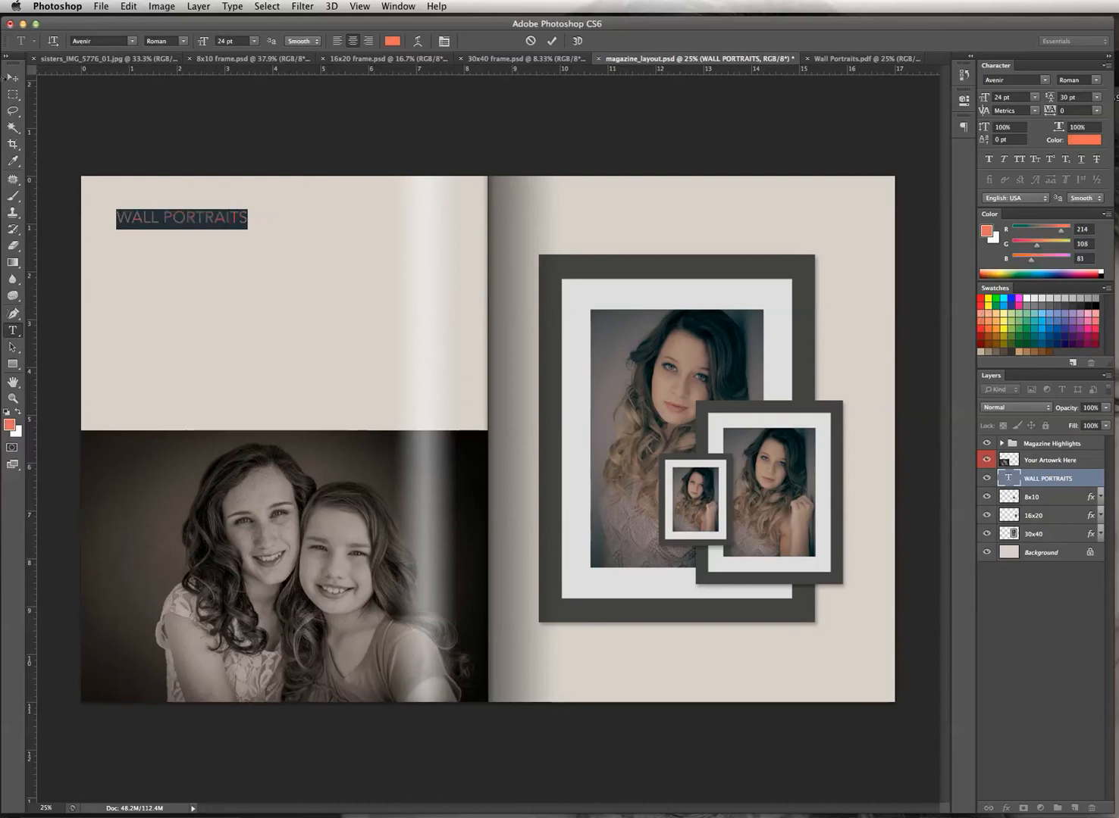
click(11, 78)
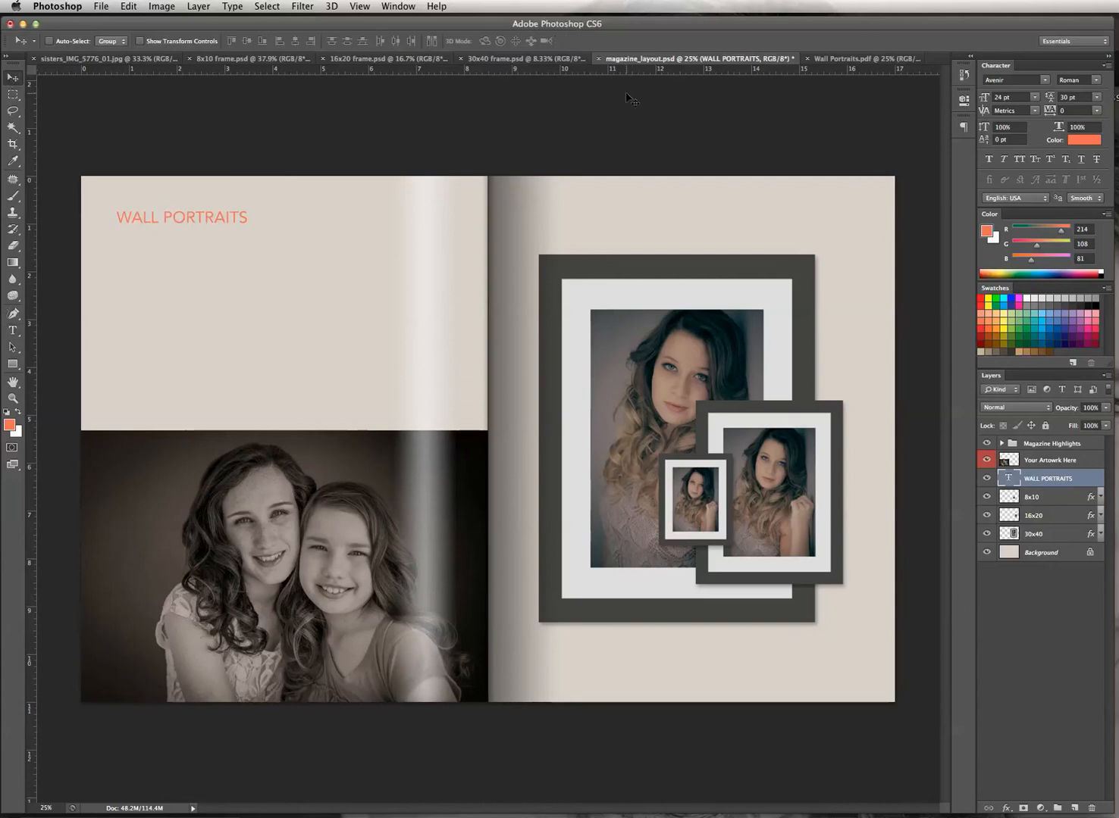
Add vertical and horizontal guides along the heading's left and upper edges, about 0.75 in from the page edges, and nudge the heading into line.
drag(215, 217, 216, 217)
drag(32, 232, 115, 235)
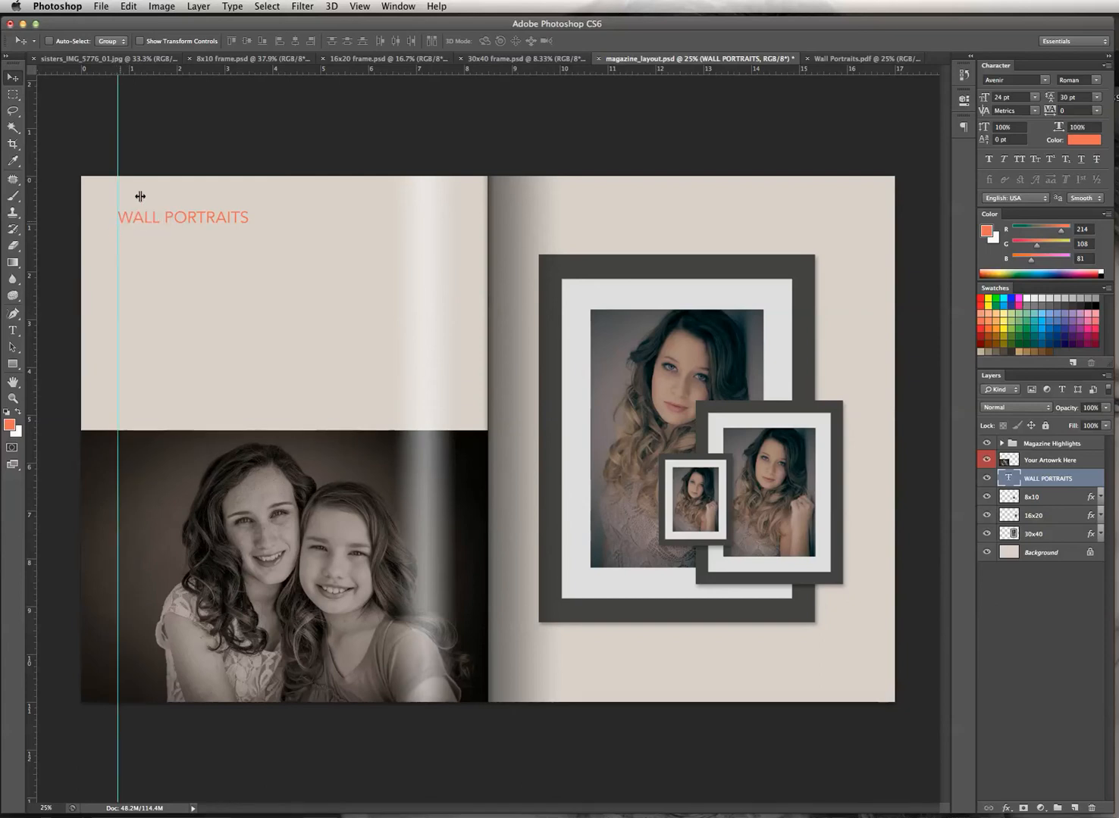
drag(213, 69, 208, 210)
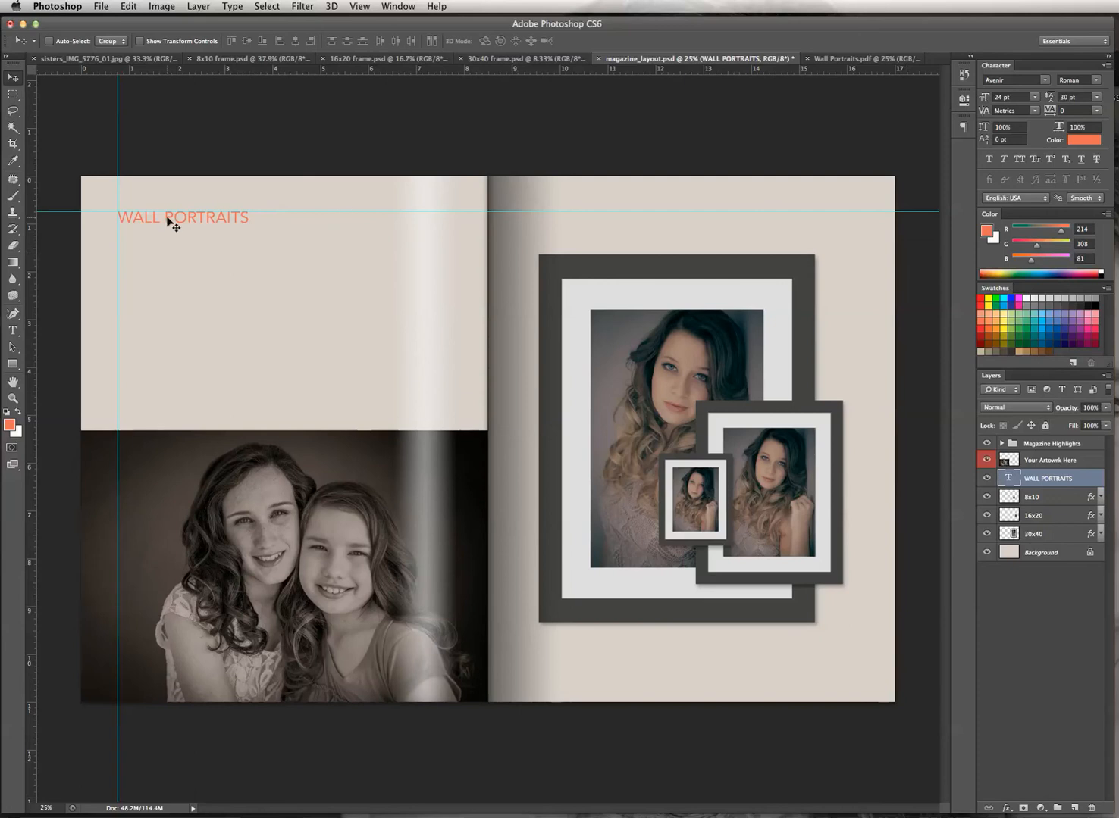
mouse_move(186, 221)
mouse_down()
mouse_move(199, 227)
mouse_move(186, 222)
mouse_up()
click(14, 331)
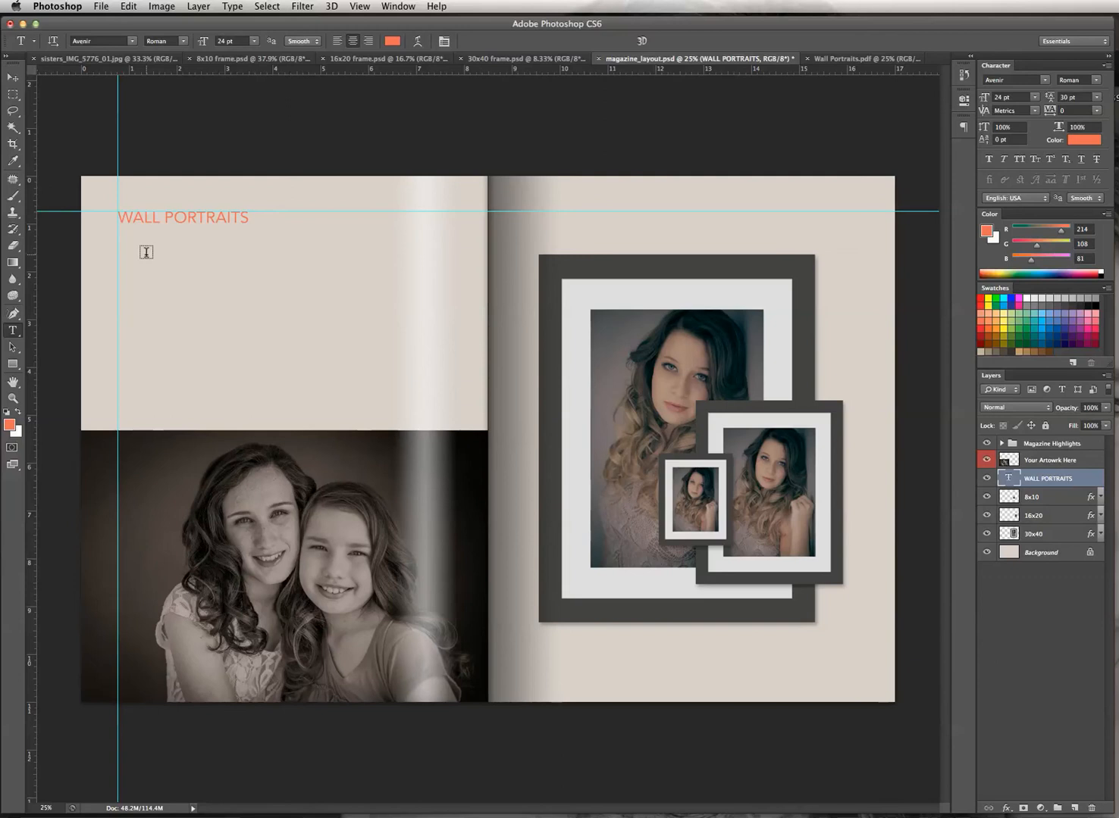
key(a)
key(l)
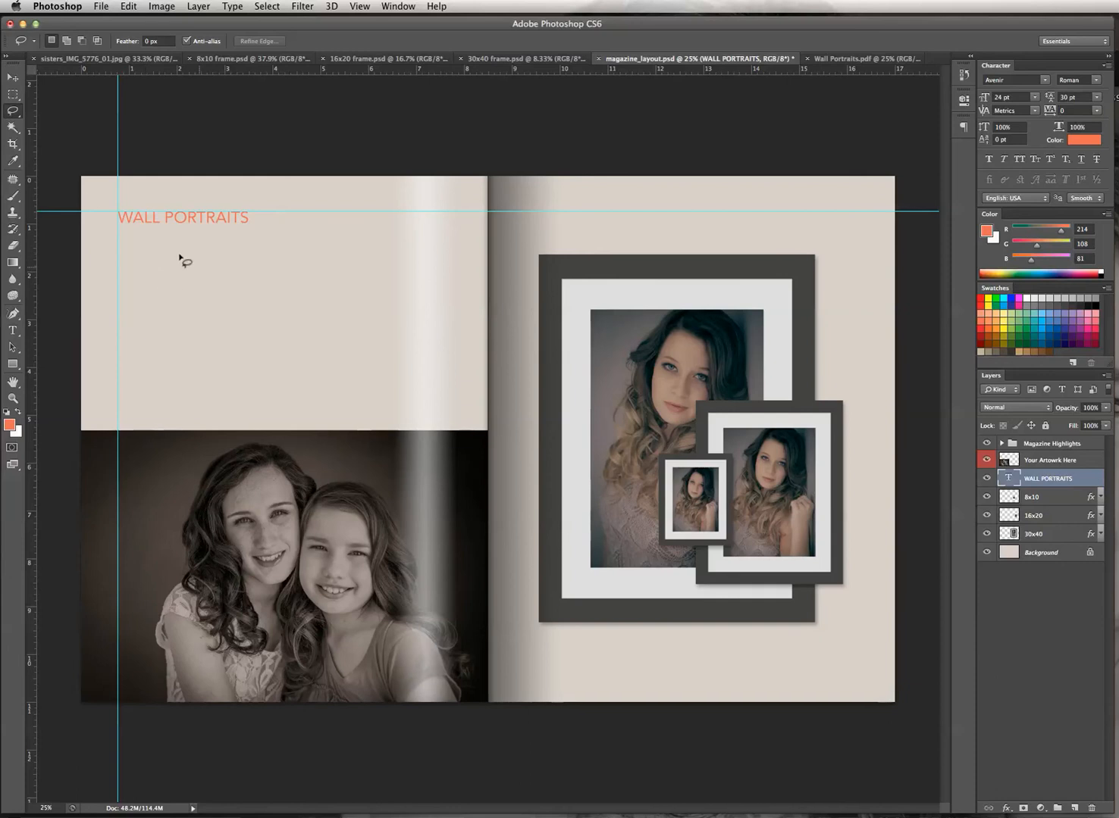
Add the two-line text "Available in matted print, metal print" and "& canvas gallery wrap." below the heading, starting at the vertical guide.
click(14, 332)
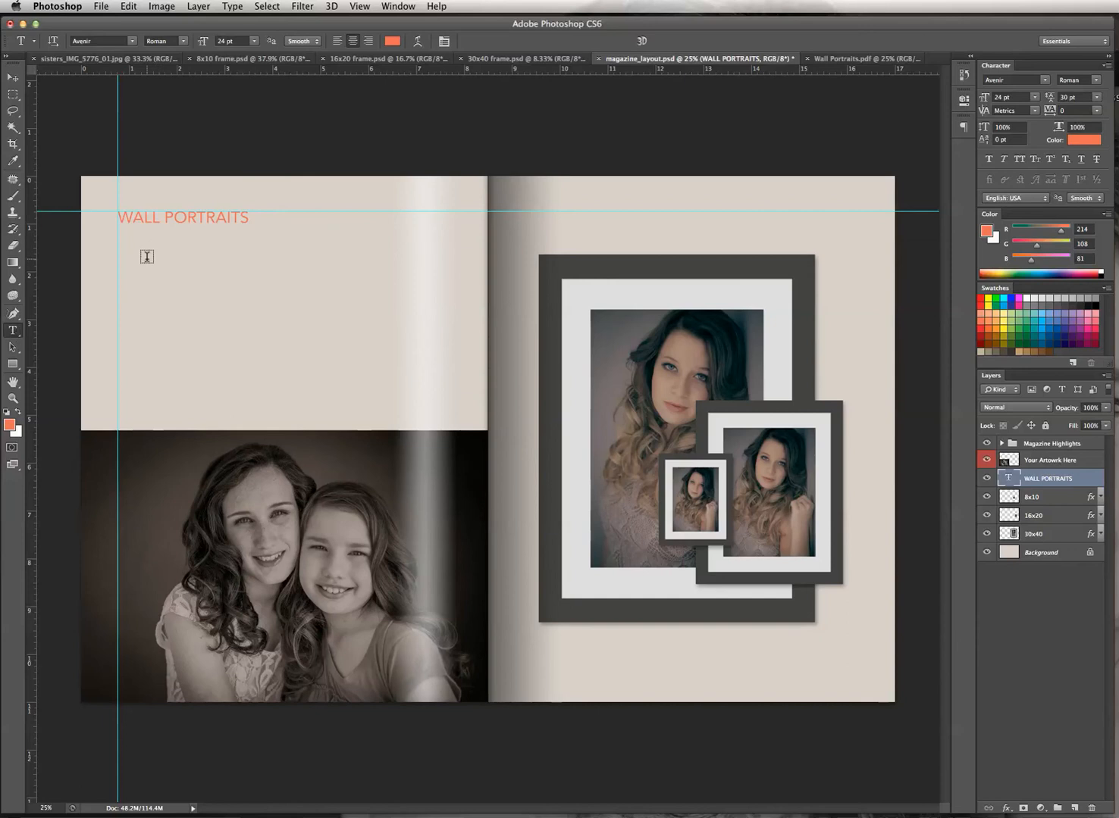
click(147, 257)
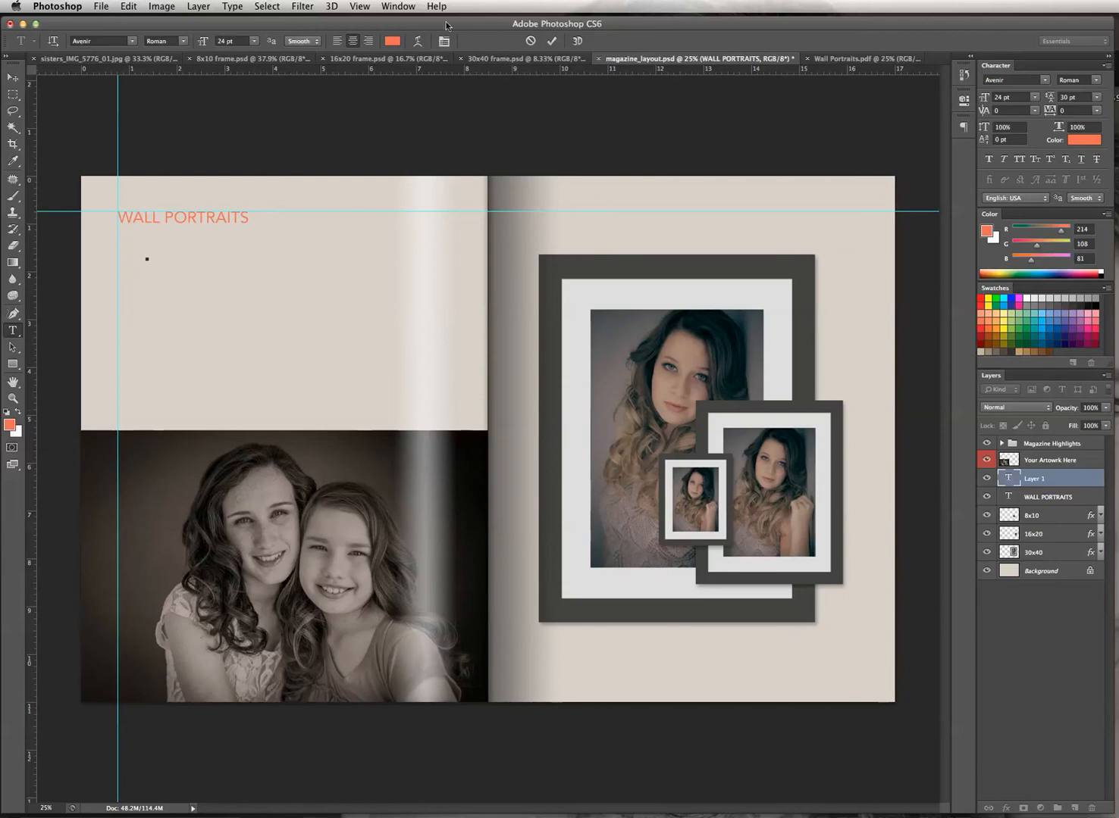
text(Available in matted)
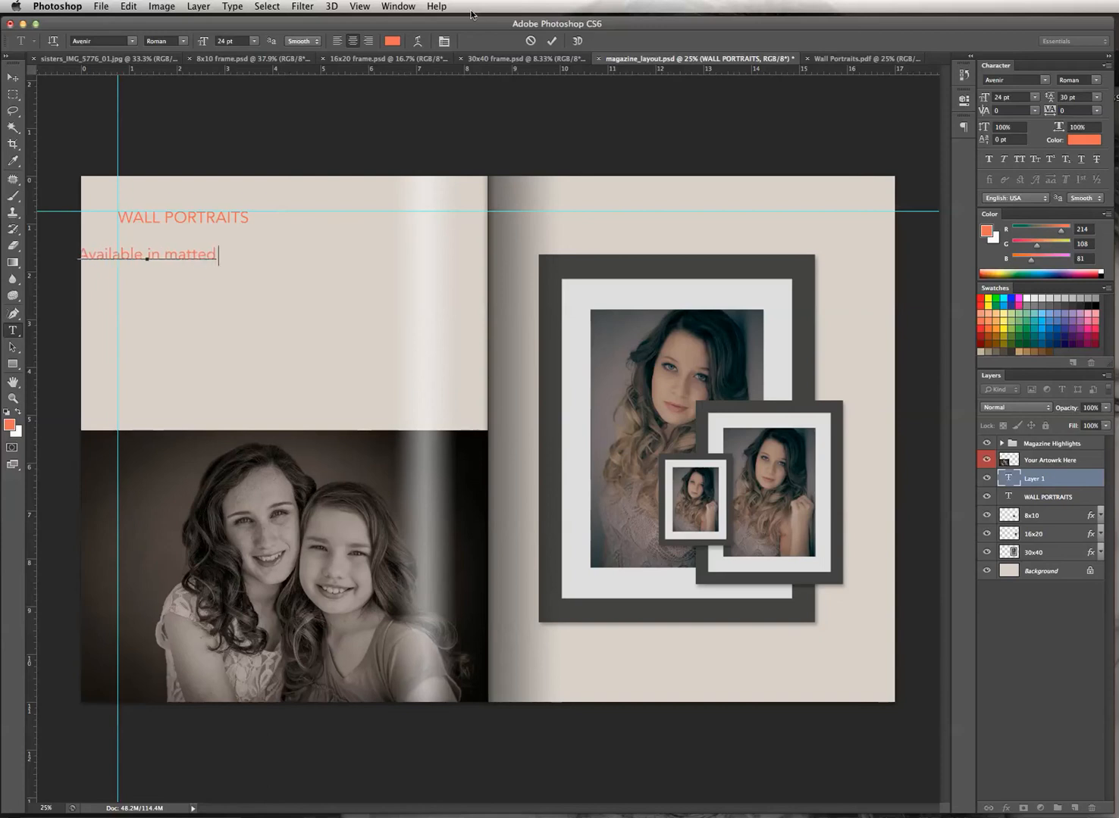
text( print, metal)
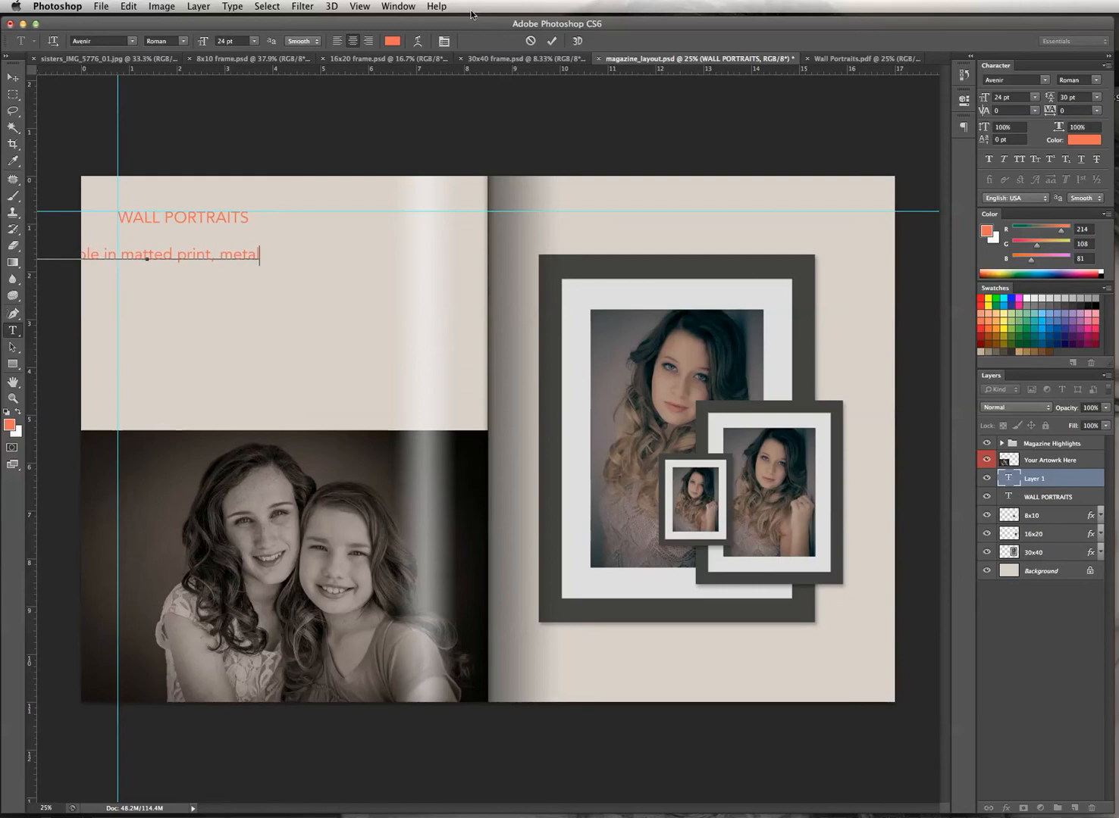
key(BackSpace)
text(l print)
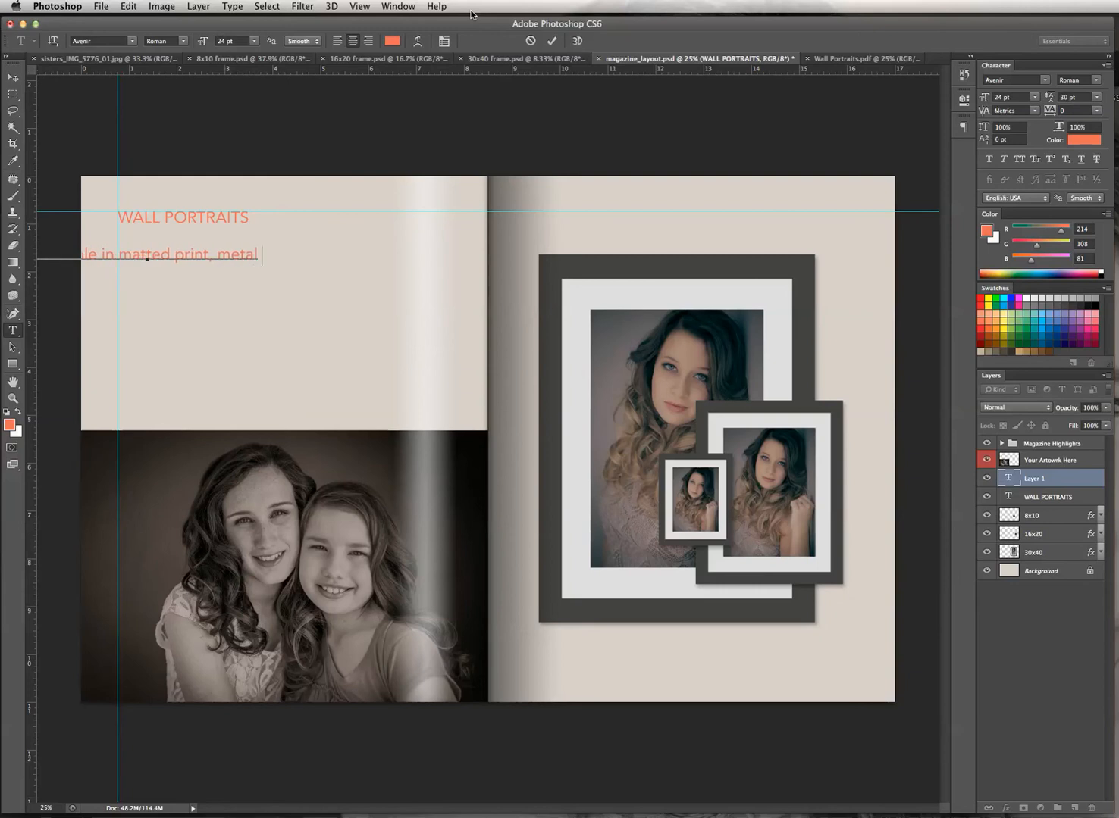
key(Return)
text(& canva)
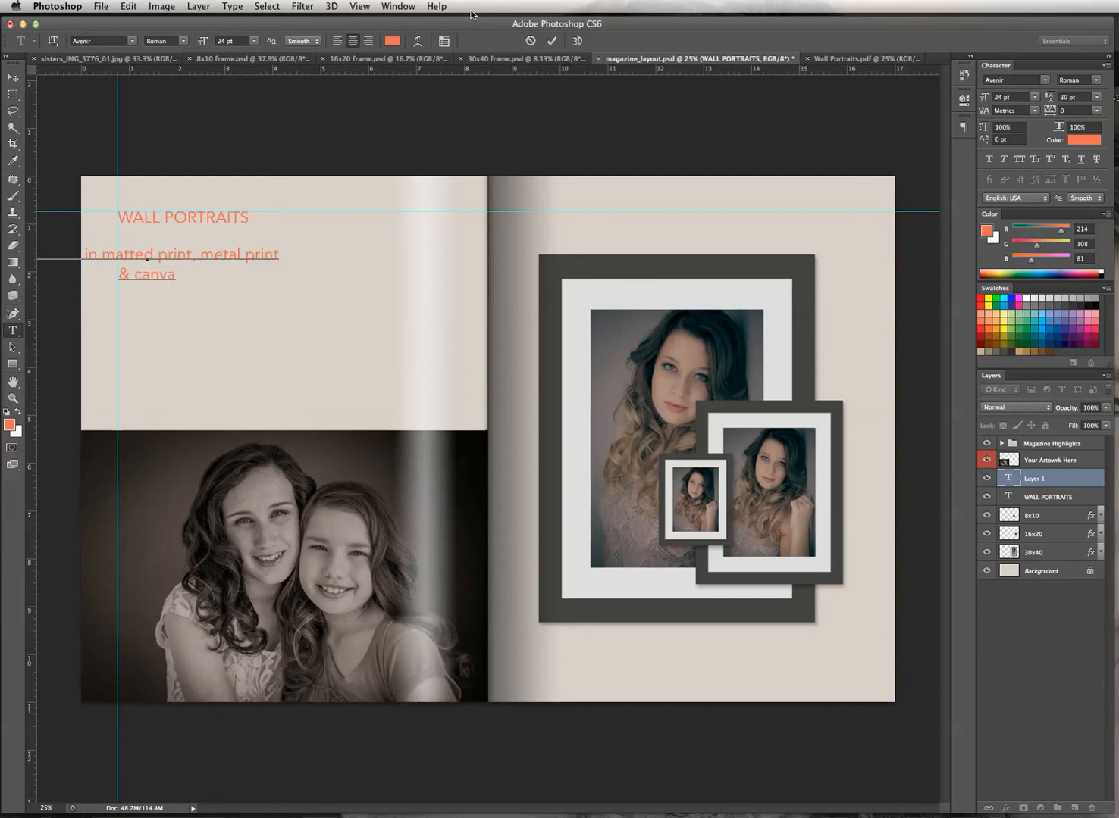
text(s gallery wr)
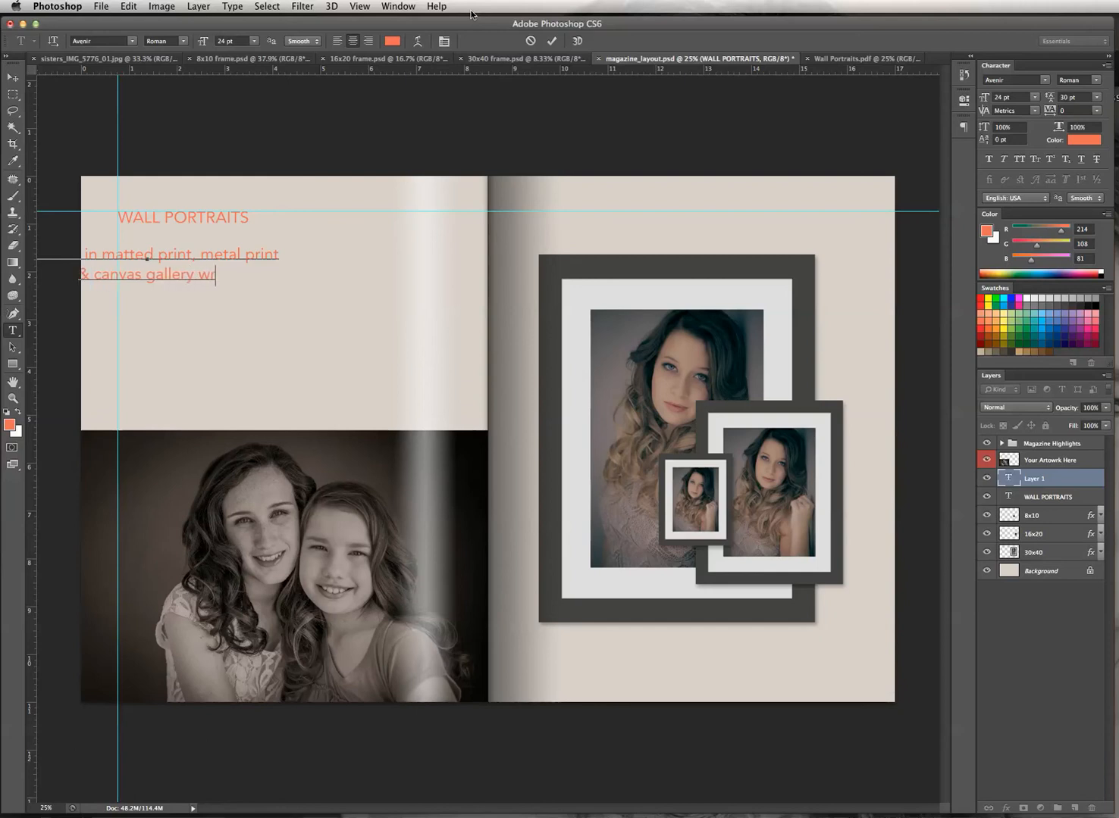
text(ap.)
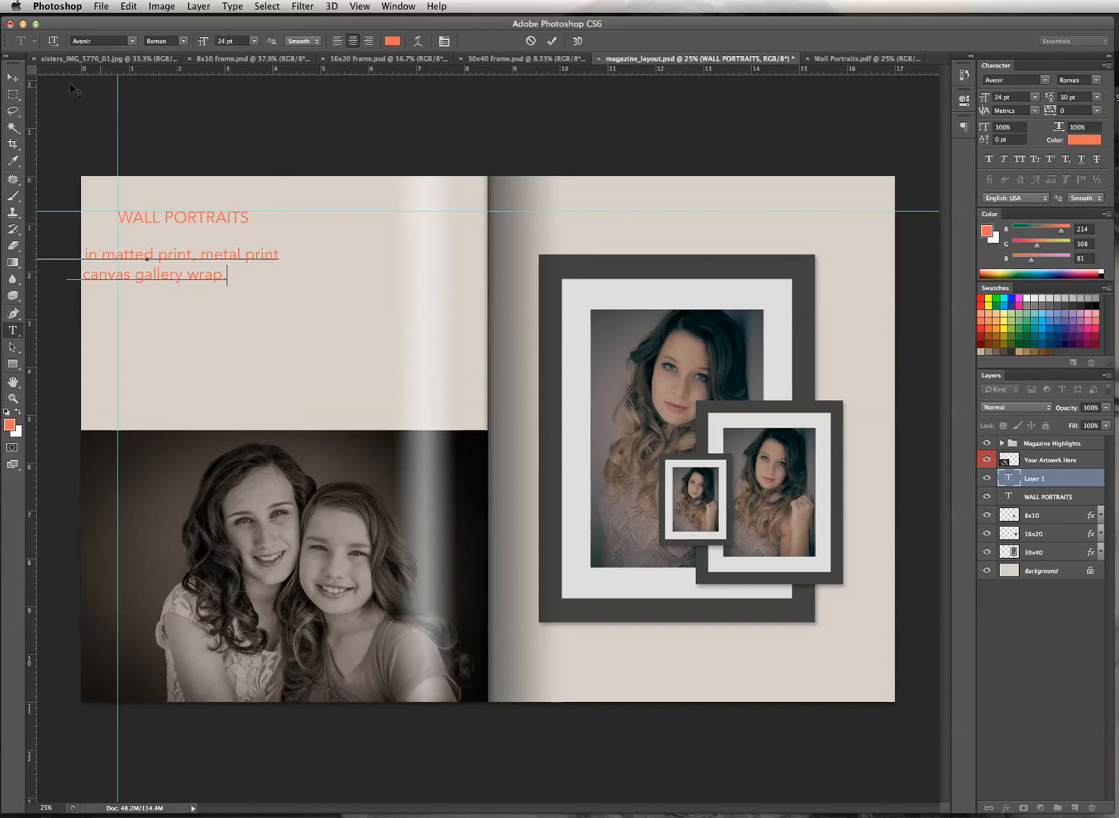
click(12, 82)
drag(182, 275, 286, 283)
Left-align the two-line description and move it back to the vertical guide, closer under the heading.
click(13, 330)
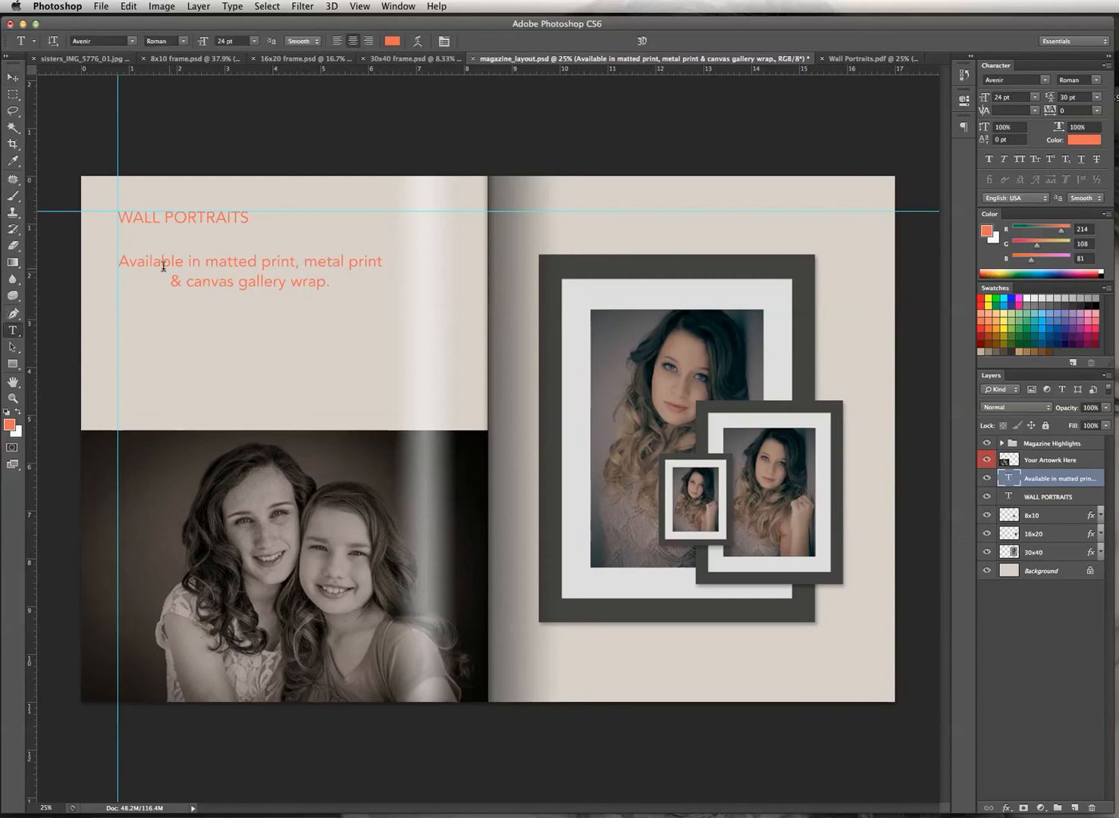
drag(122, 261, 349, 280)
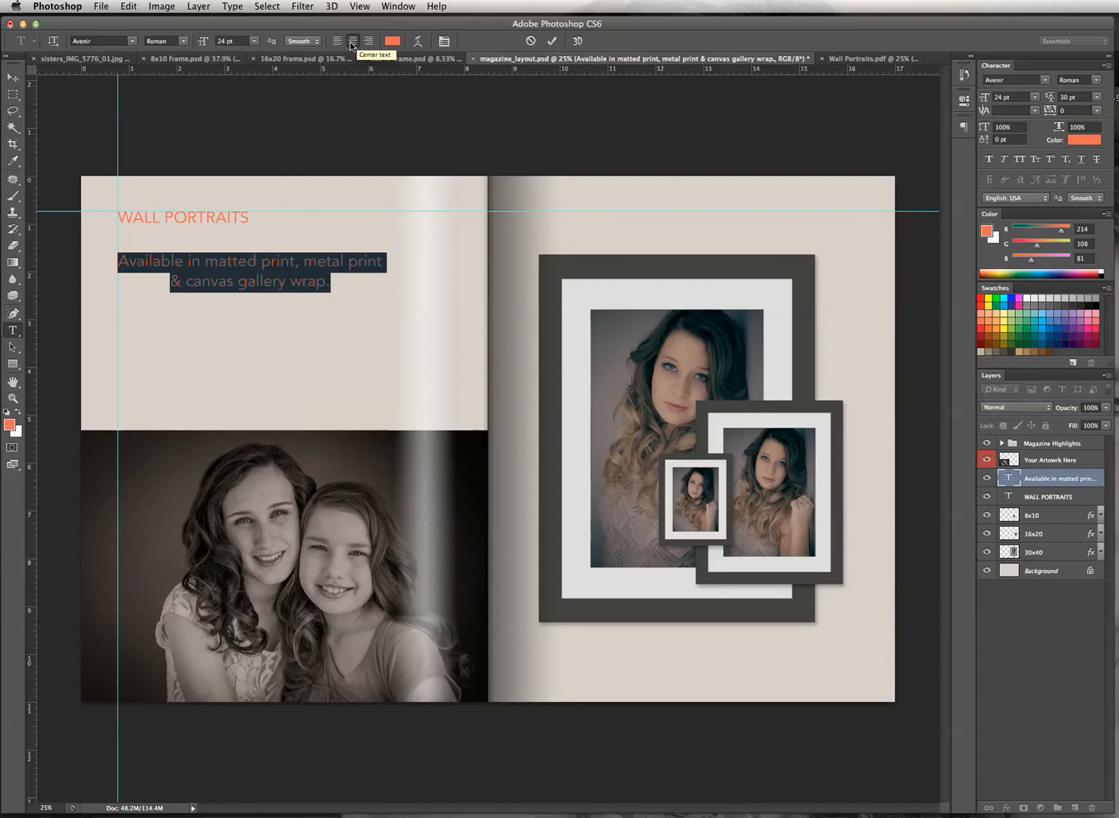
click(340, 41)
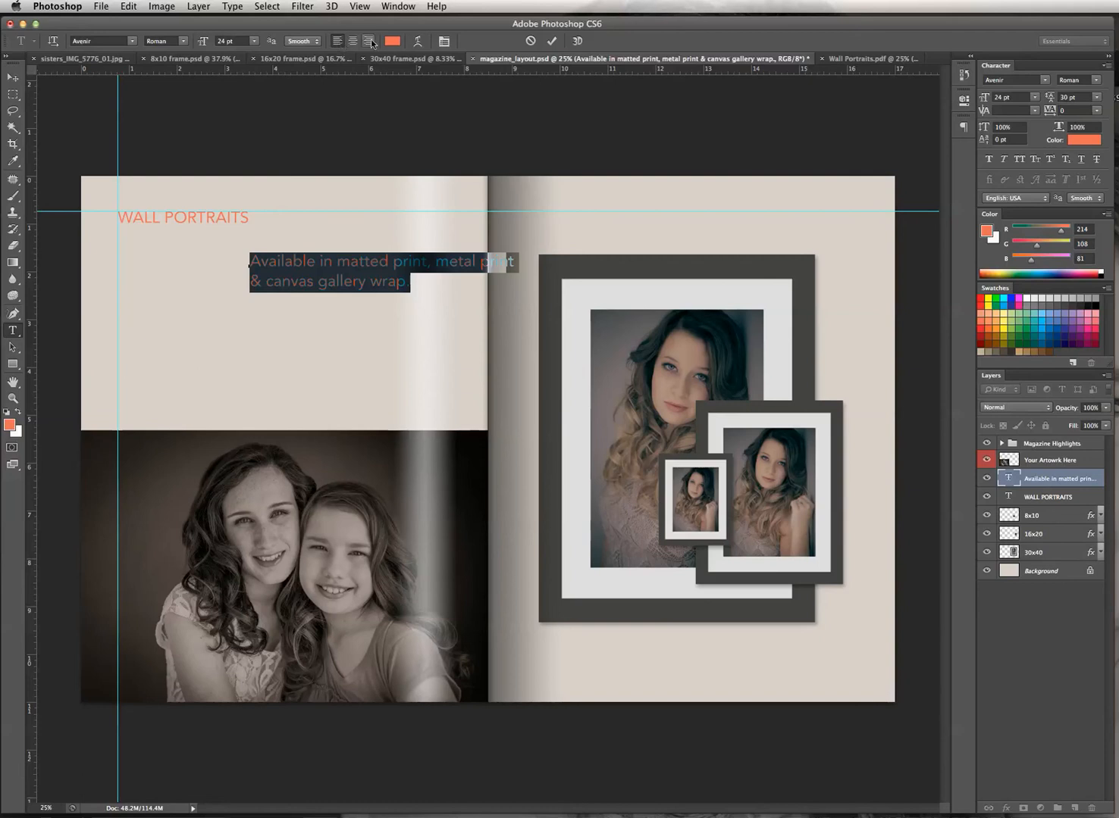
click(371, 41)
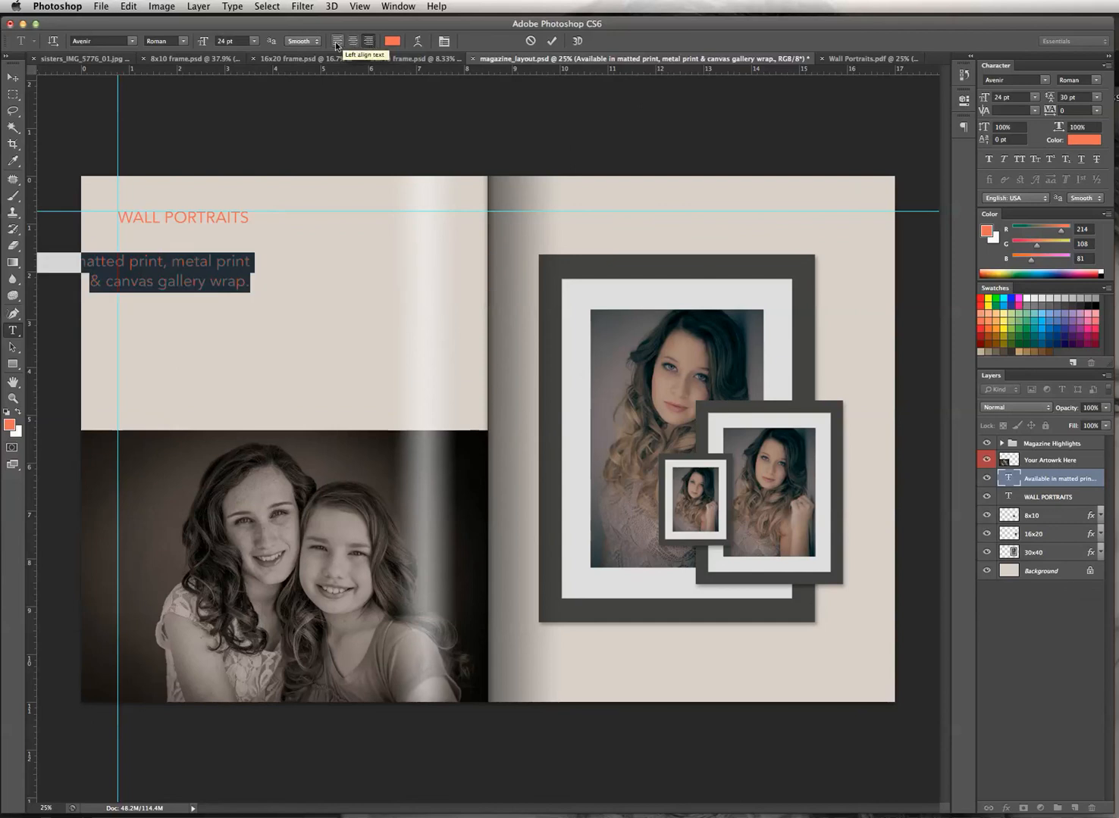
click(335, 41)
click(12, 78)
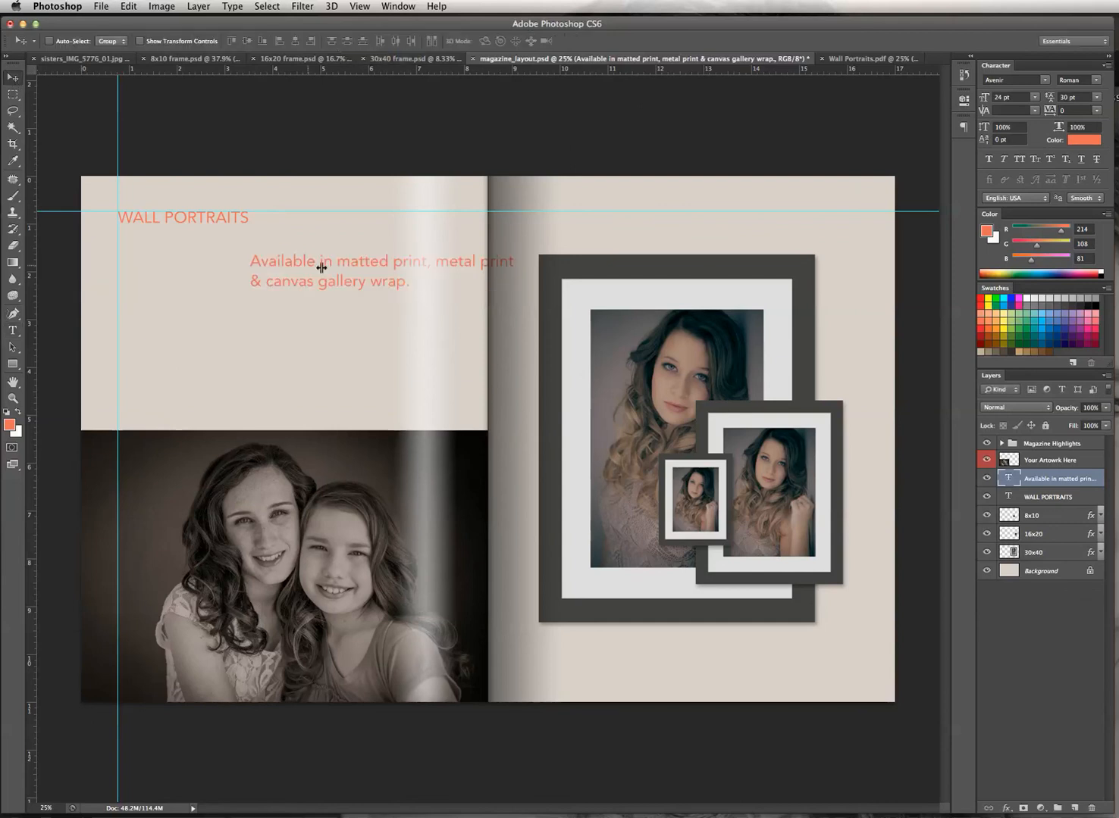
drag(367, 265, 231, 252)
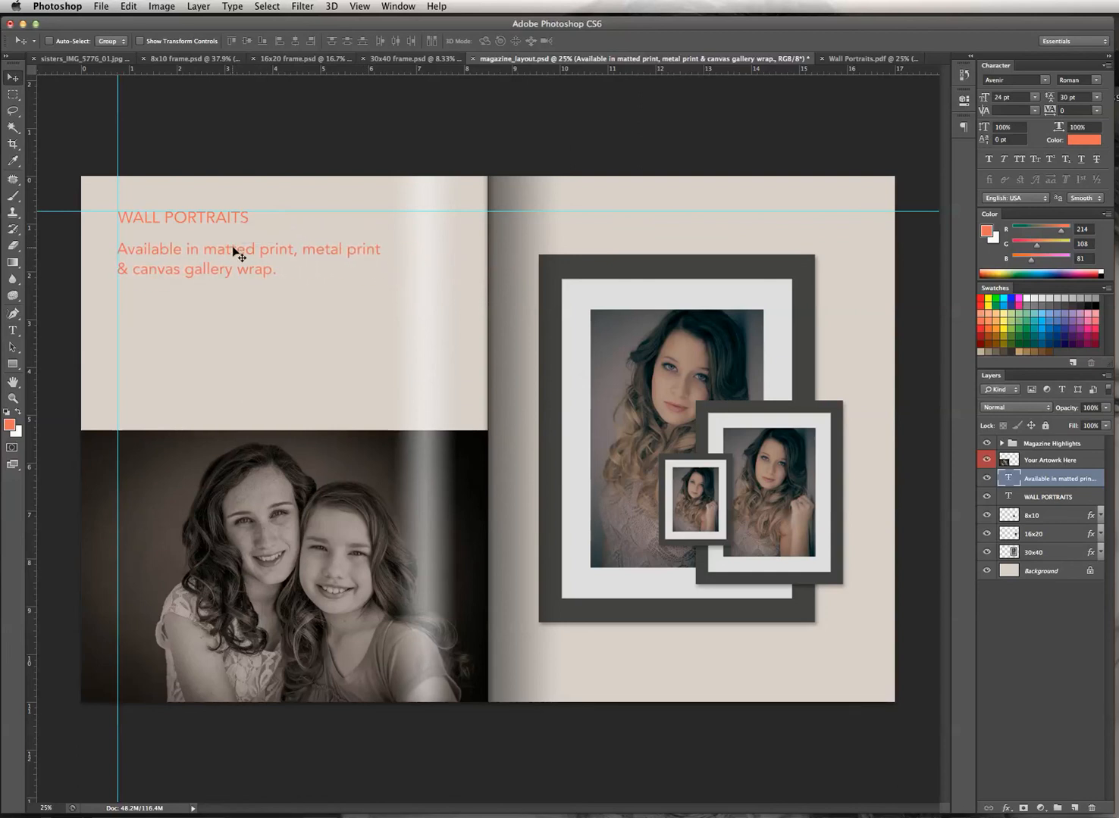
Format the description at 14 pt with 18 pt leading in the brown-gray swatch, RGB 110, 99, 88, and nudge it onto the vertical guide.
click(12, 331)
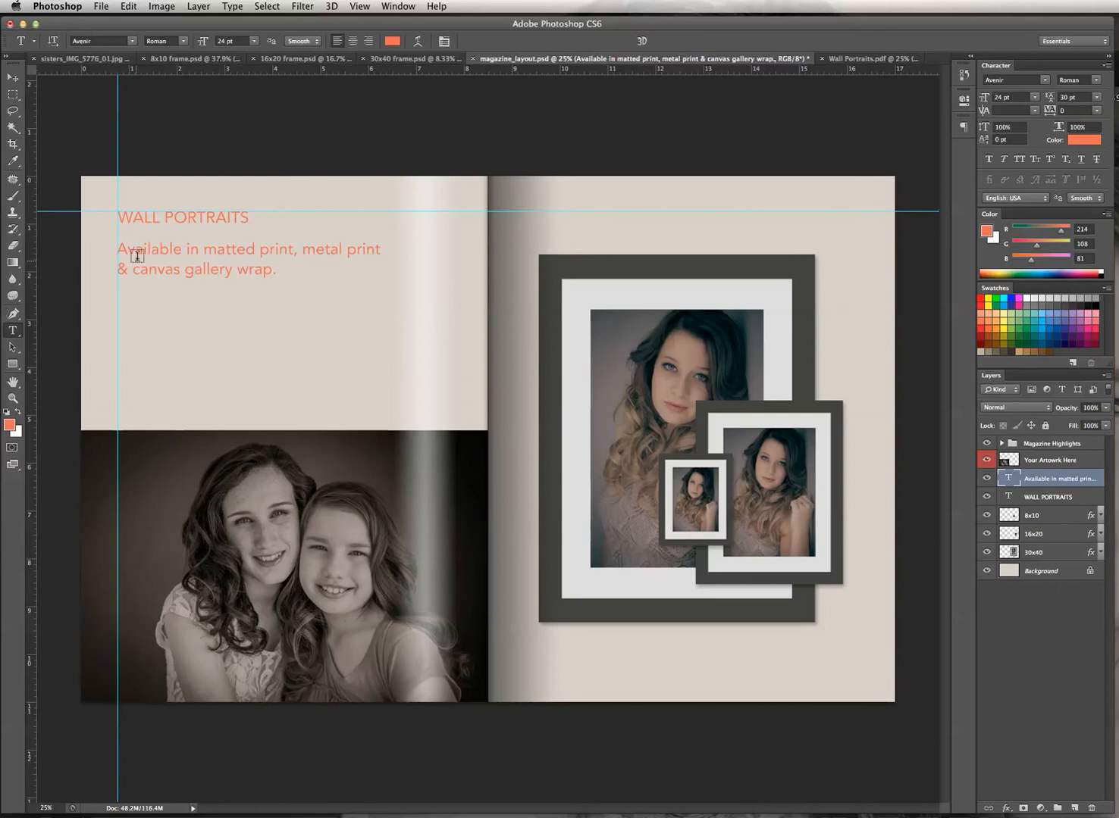
drag(278, 267, 100, 245)
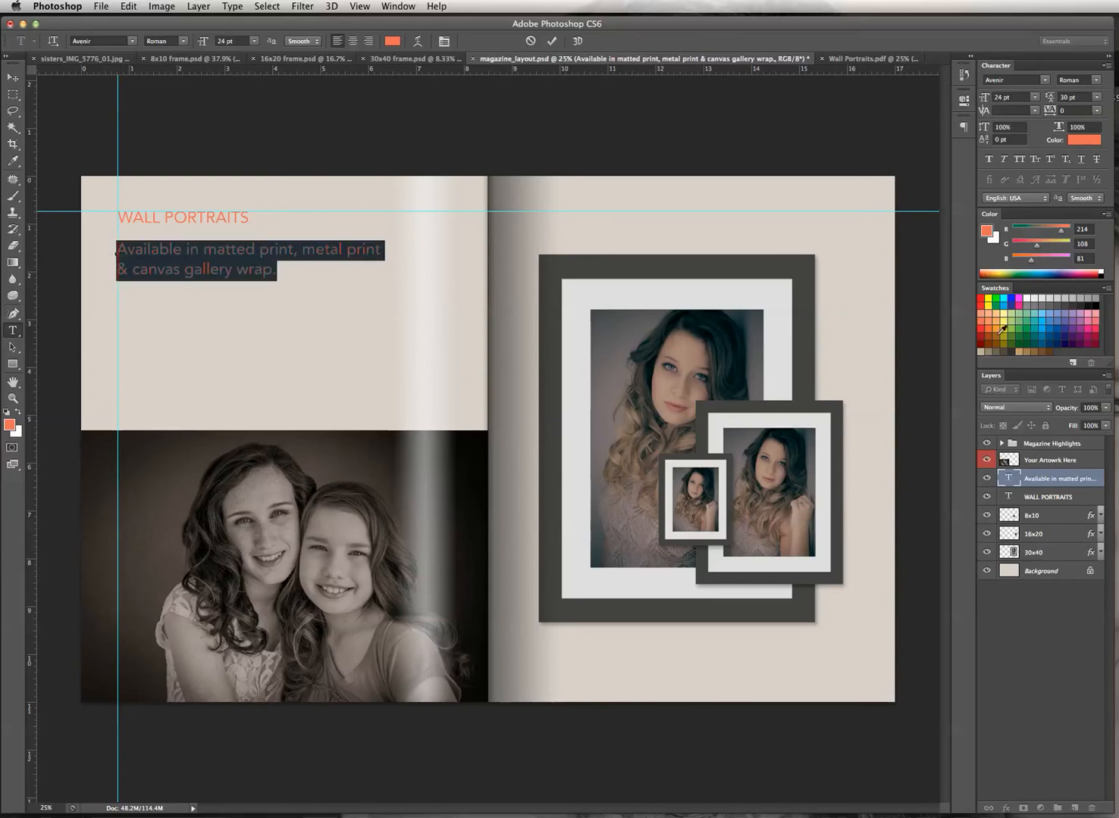
click(1035, 100)
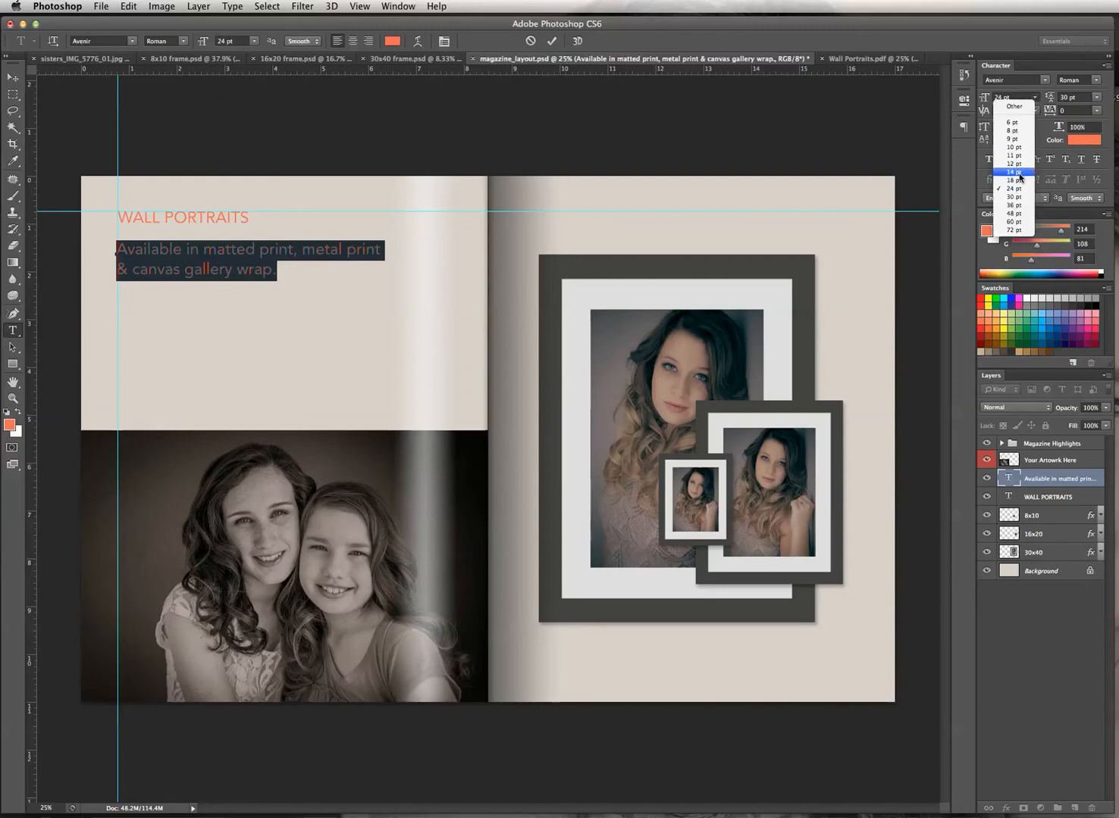
click(1019, 174)
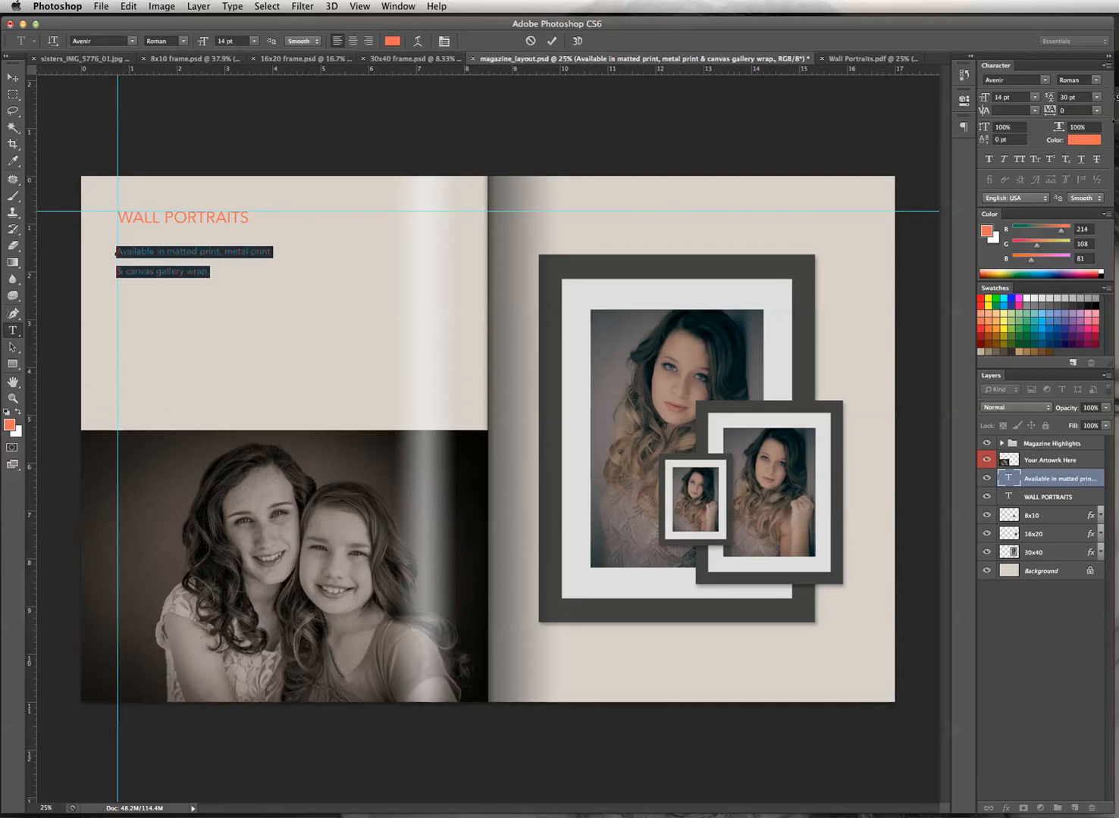
click(1096, 101)
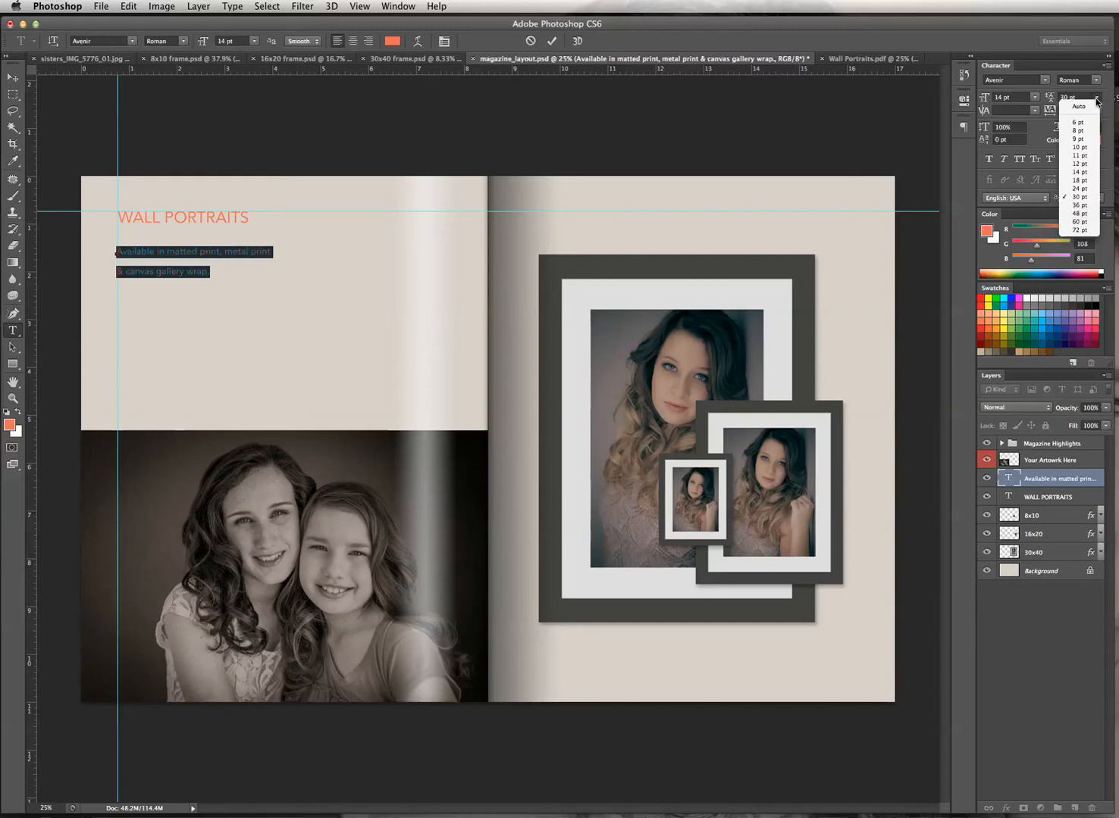
click(1083, 180)
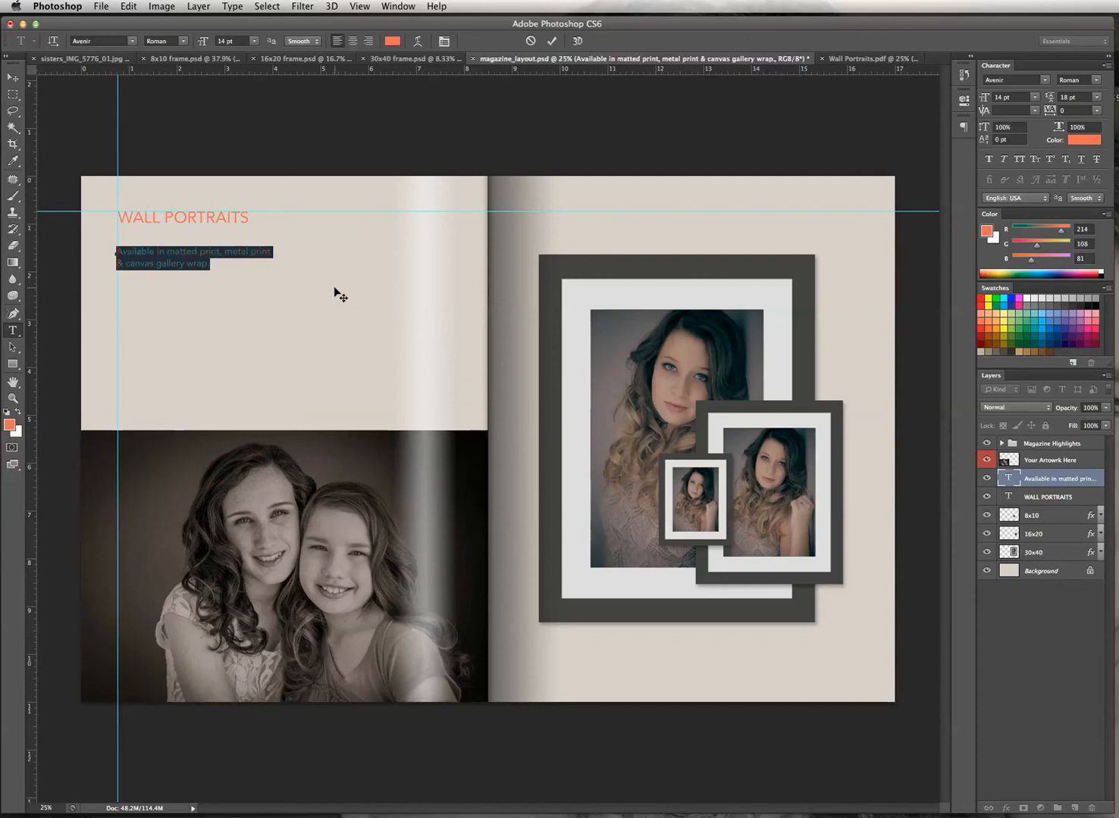
click(999, 351)
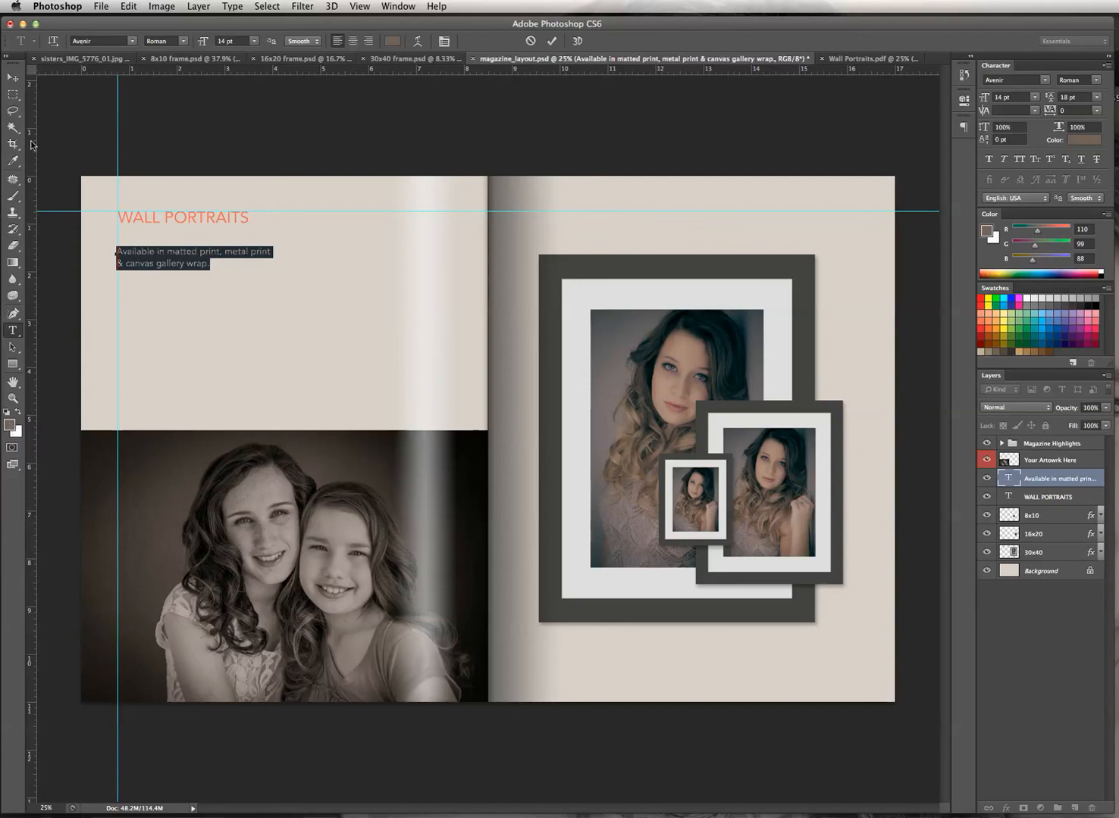
click(11, 78)
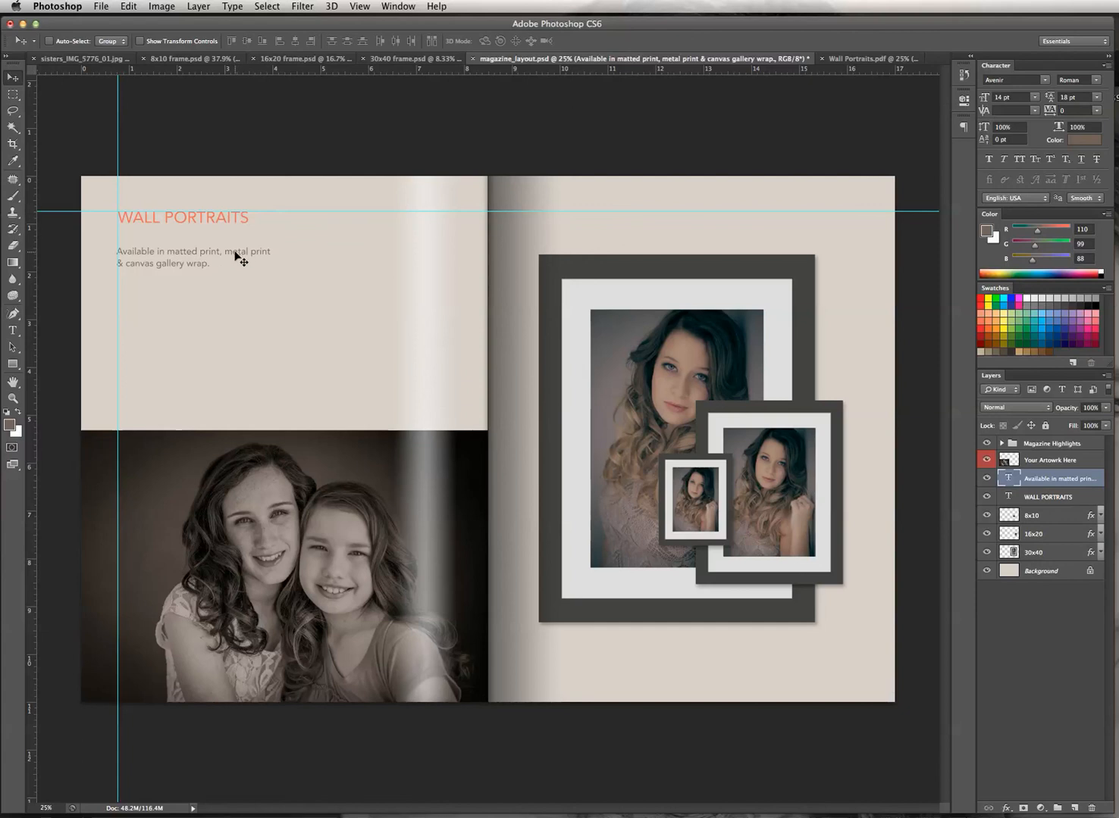
drag(234, 252, 236, 252)
Start a price list beside the two-line description with "8 x10 $275" on one line and "11 x14" on the next.
click(14, 331)
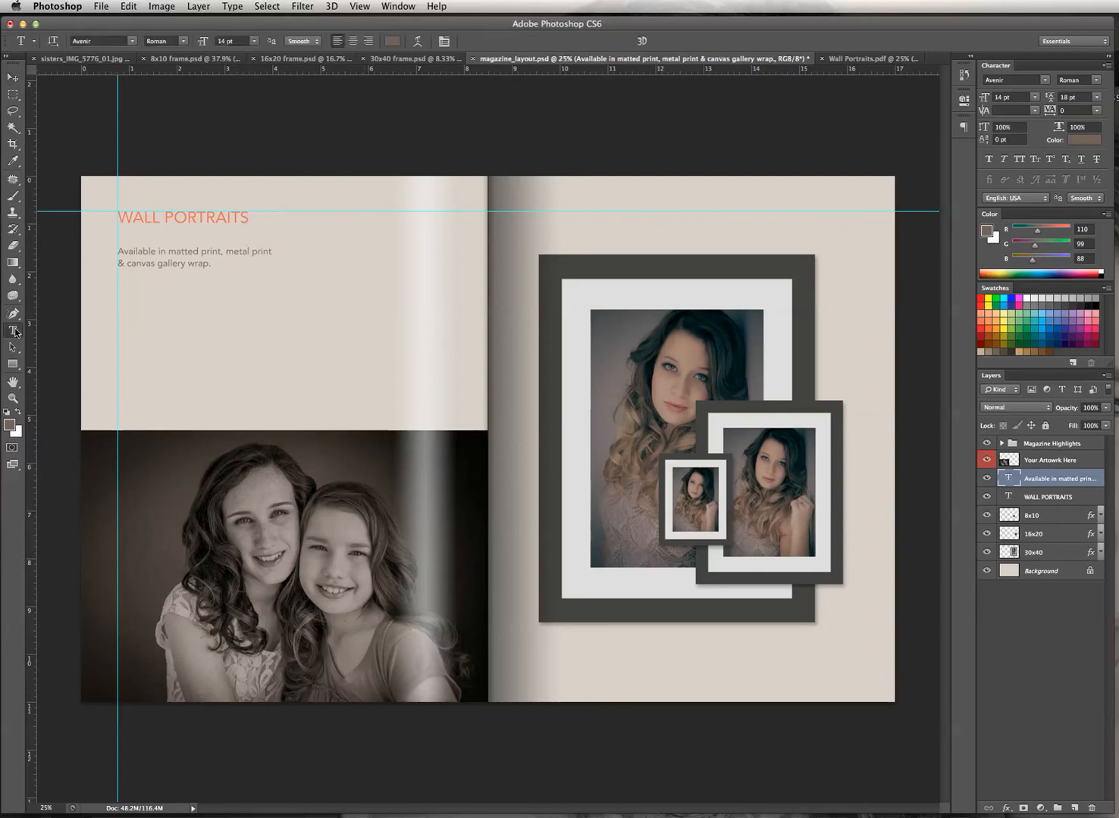
click(327, 274)
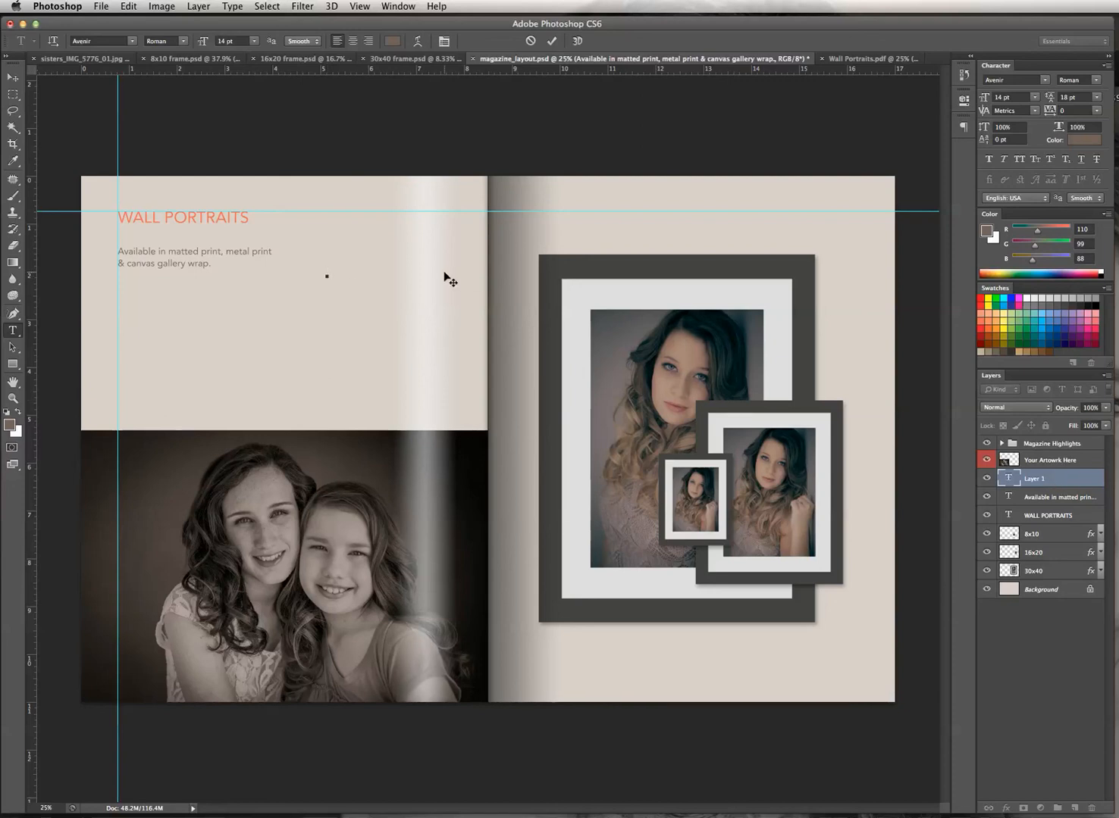
text(8 x10 @)
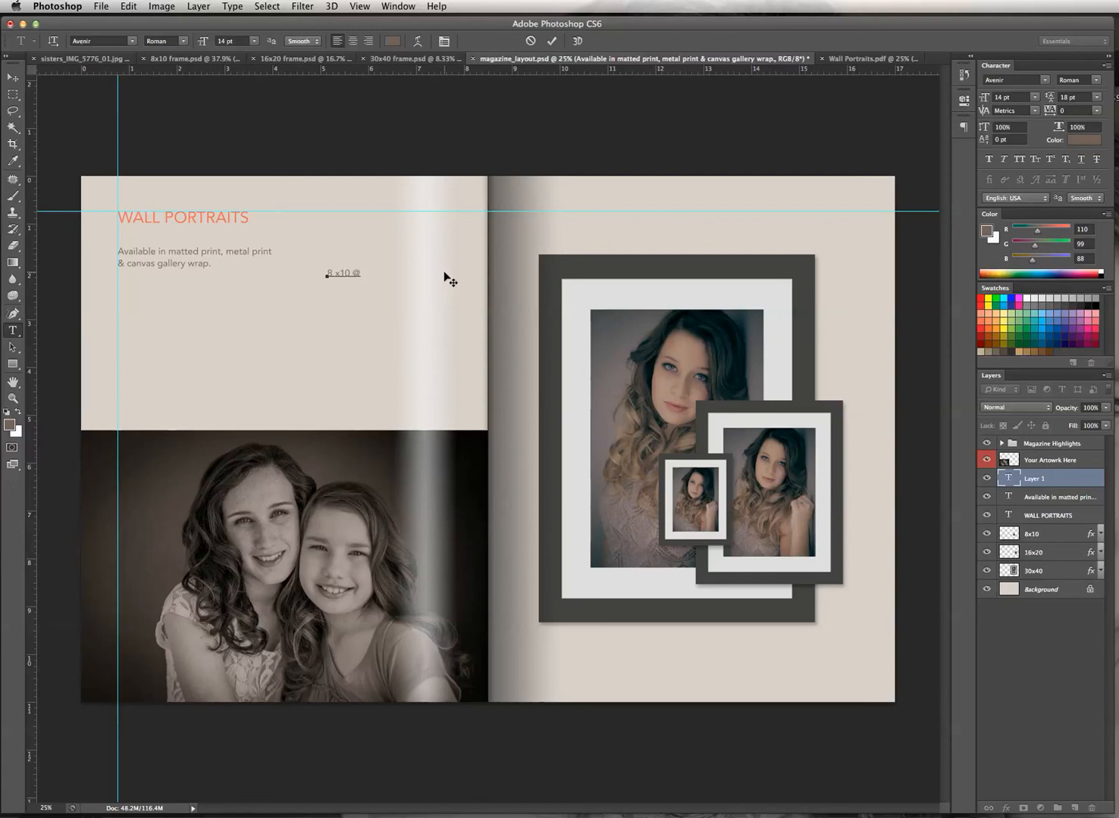
text(225)
key(BackSpace)
key(BackSpace)
key(BackSpace)
text($)
text(x)
text(14)
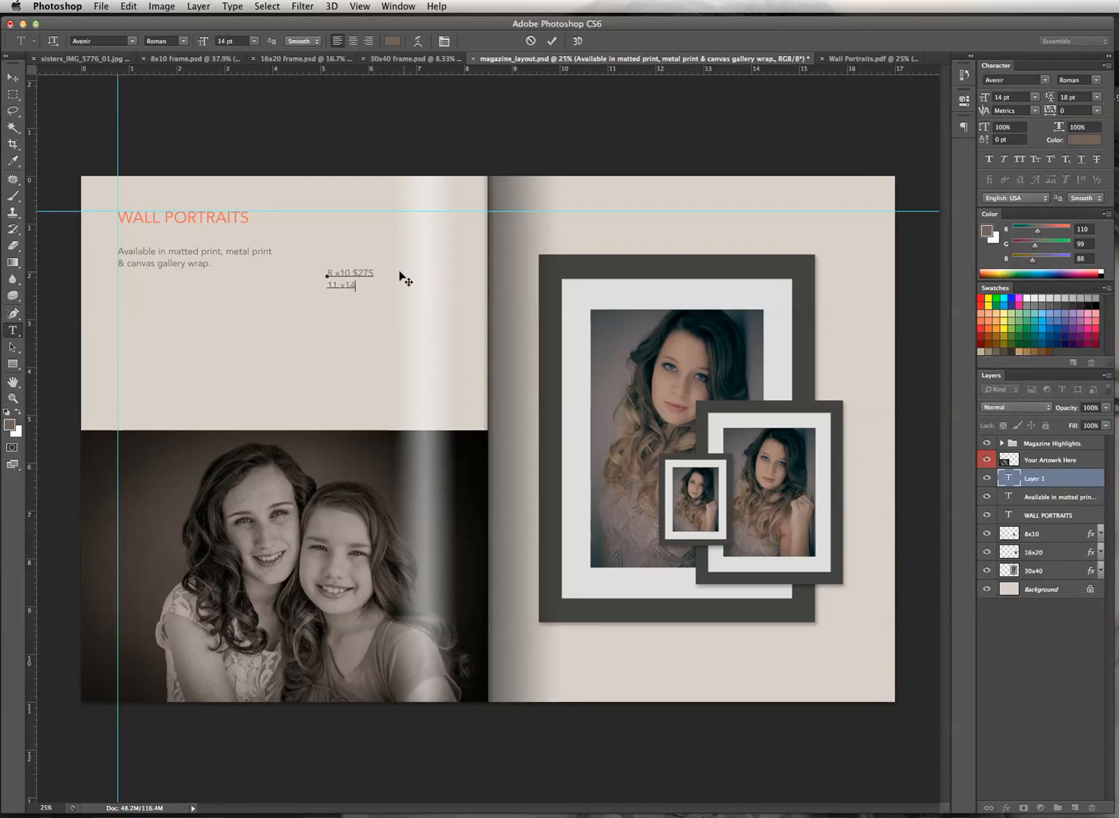
Space out "8 x 10", price the 11 x14 line at $450, and add "16 x 20 $675", "24 x 30 $900" and "30 x 40 $1200".
click(335, 274)
click(343, 273)
click(357, 285)
key(Return)
text(1)
text(6 x 20)
text( $675 24)
text( x)
text( 30)
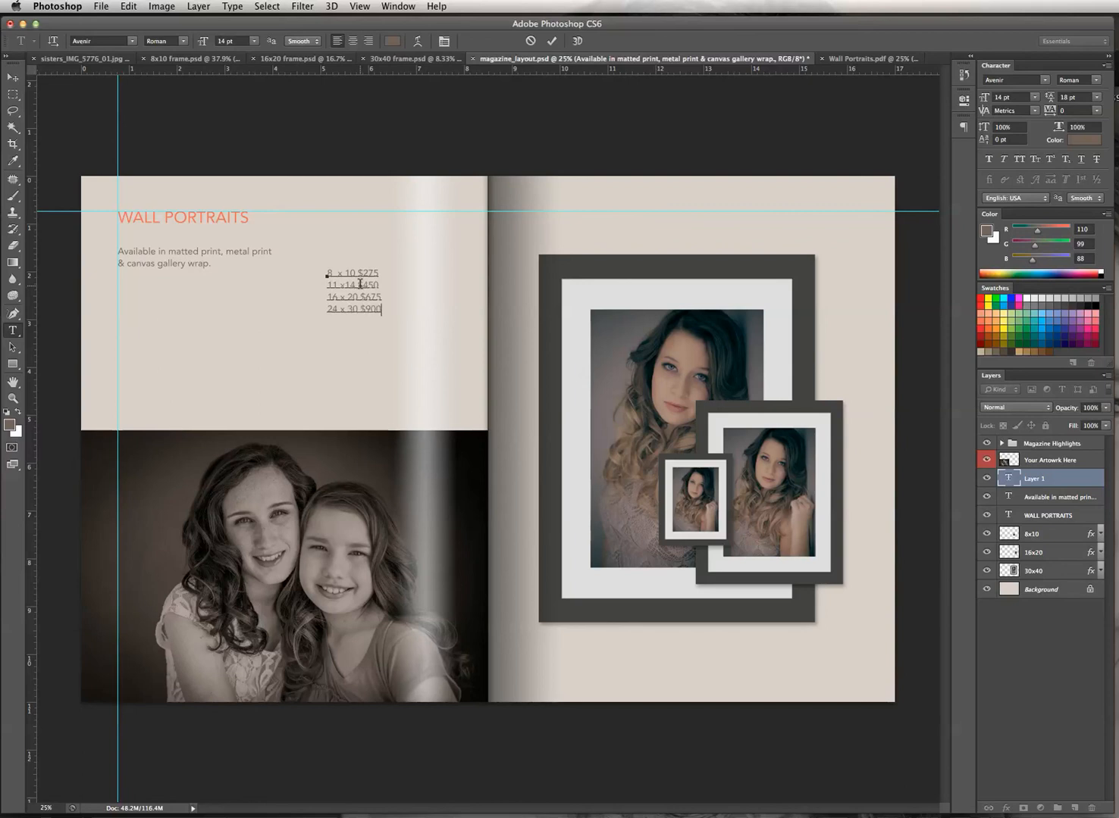
text( $900)
key(Return)
text(30 x 40 $120)
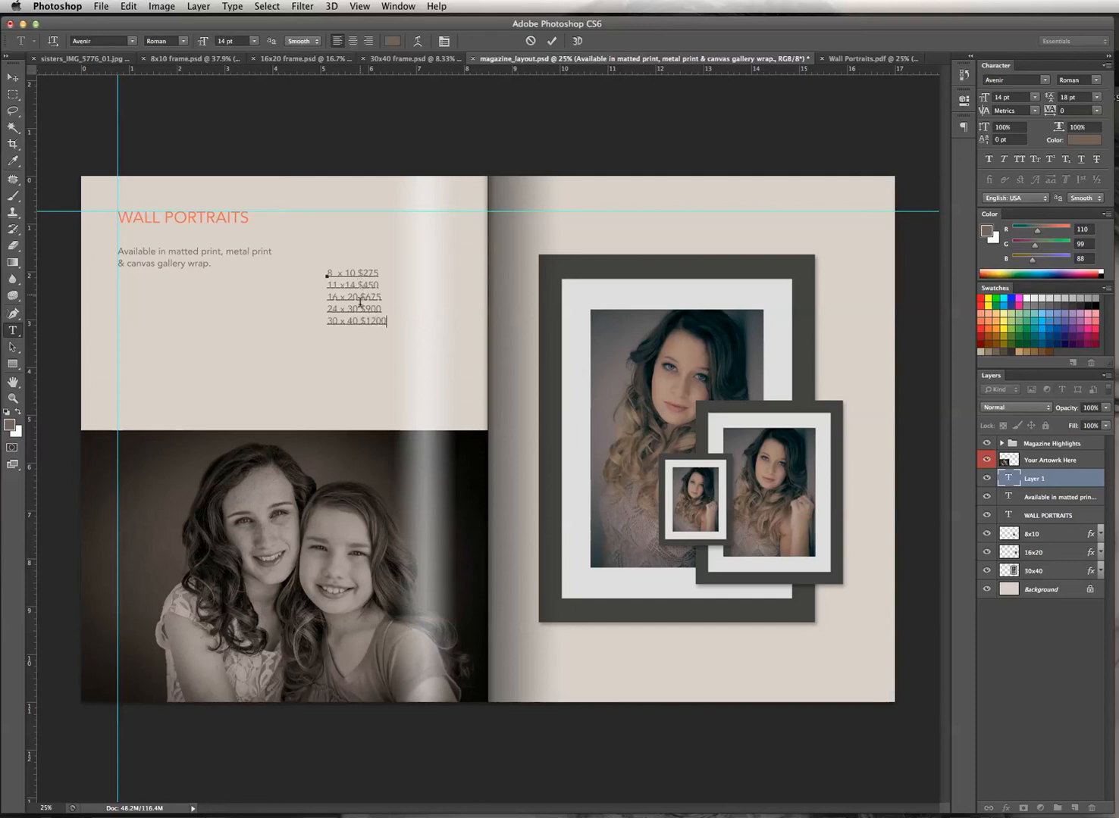
Format the whole price list at 18 pt with 36 pt leading.
key(super+a)
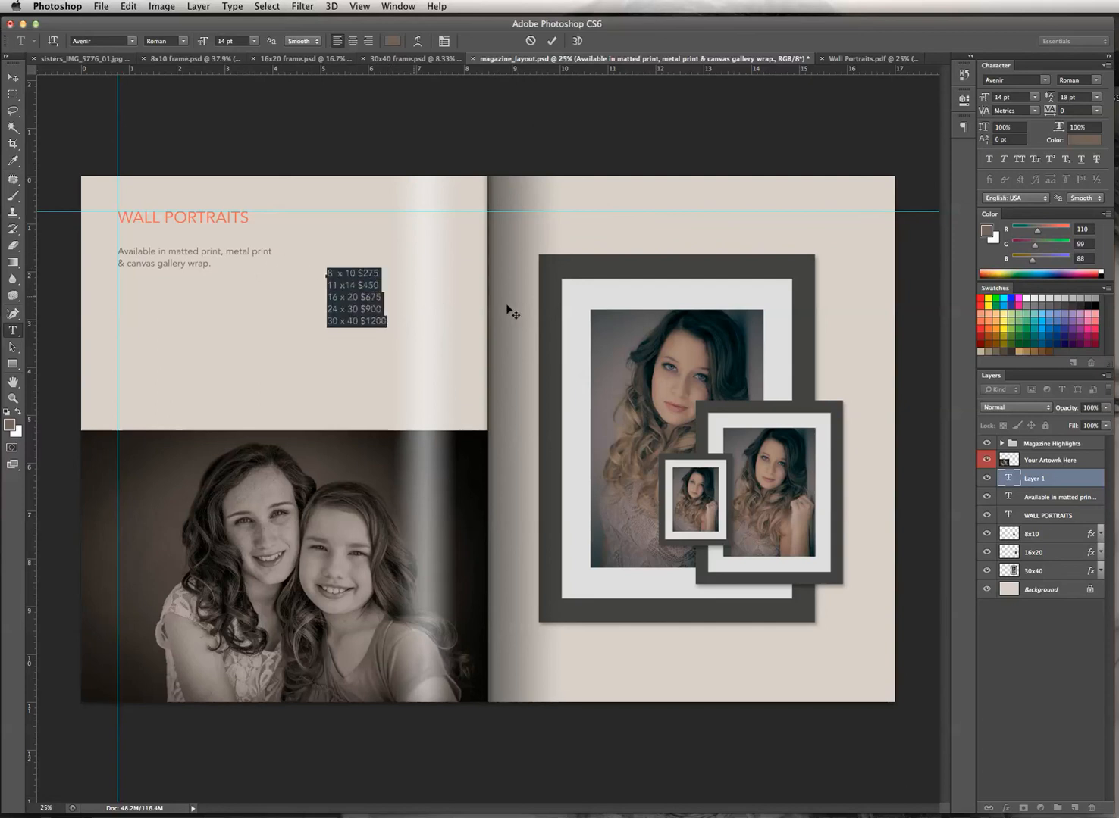
click(375, 322)
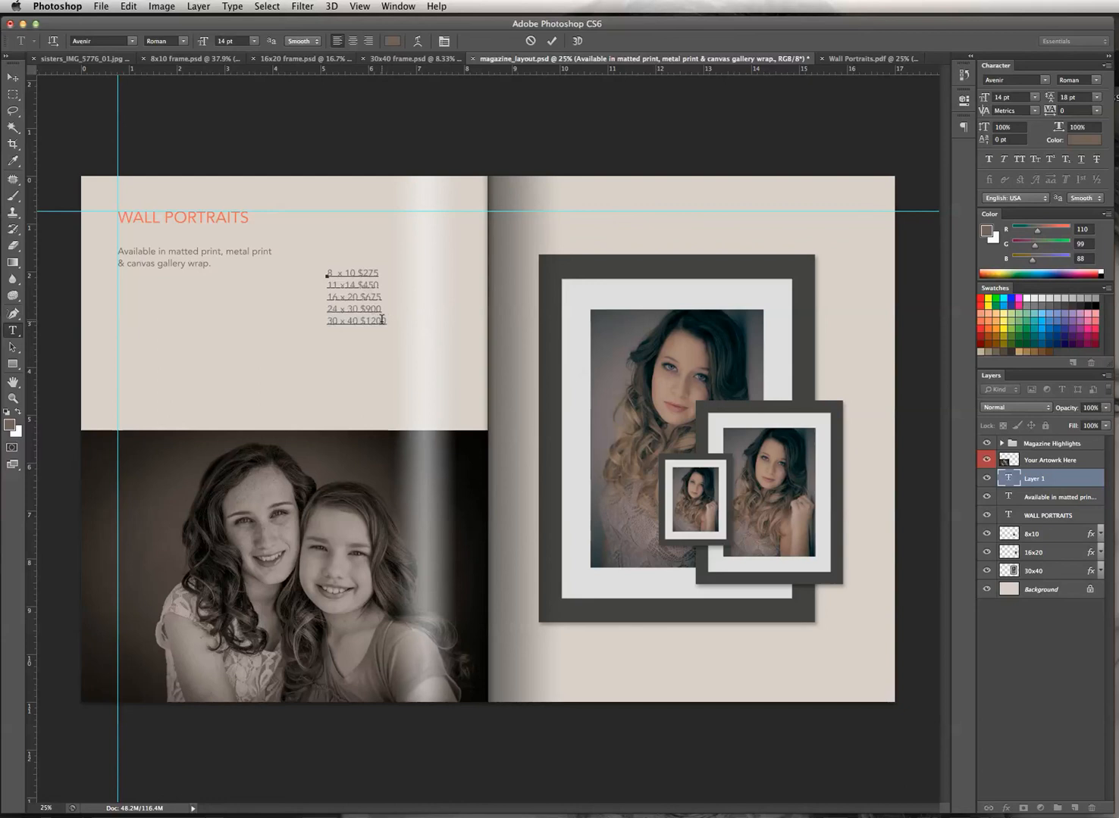
drag(388, 320, 323, 265)
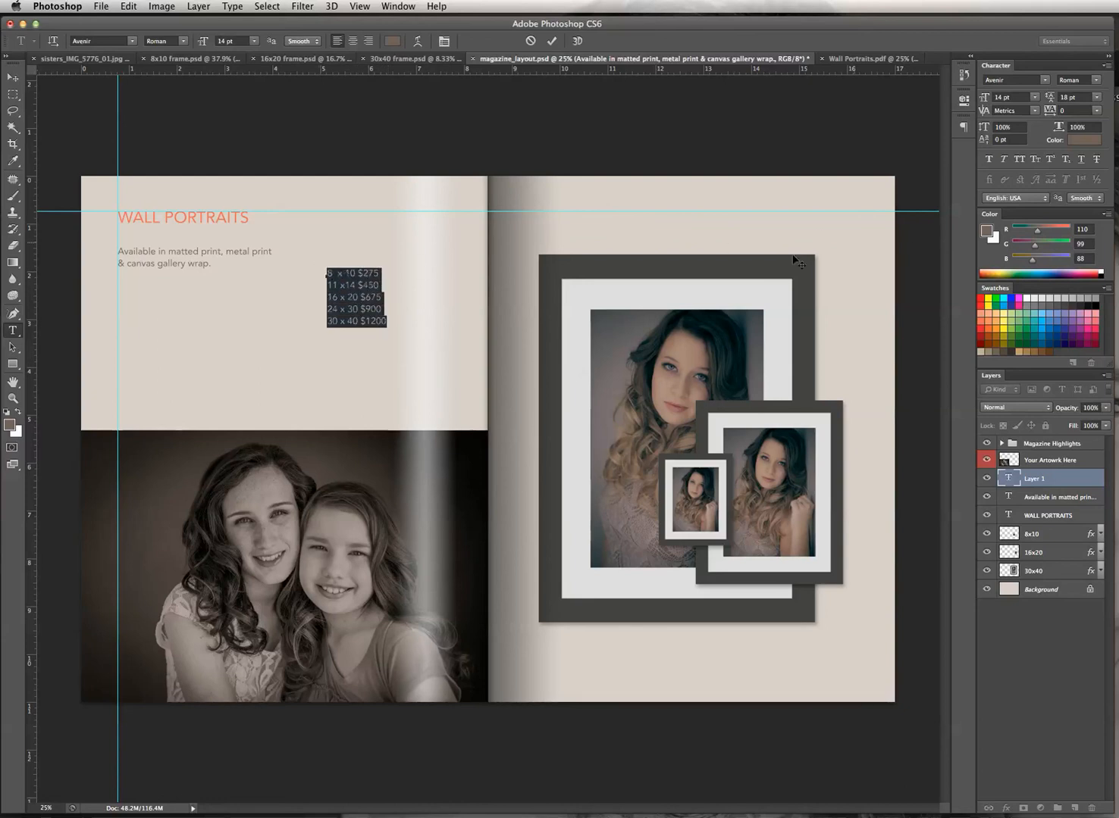
click(1034, 98)
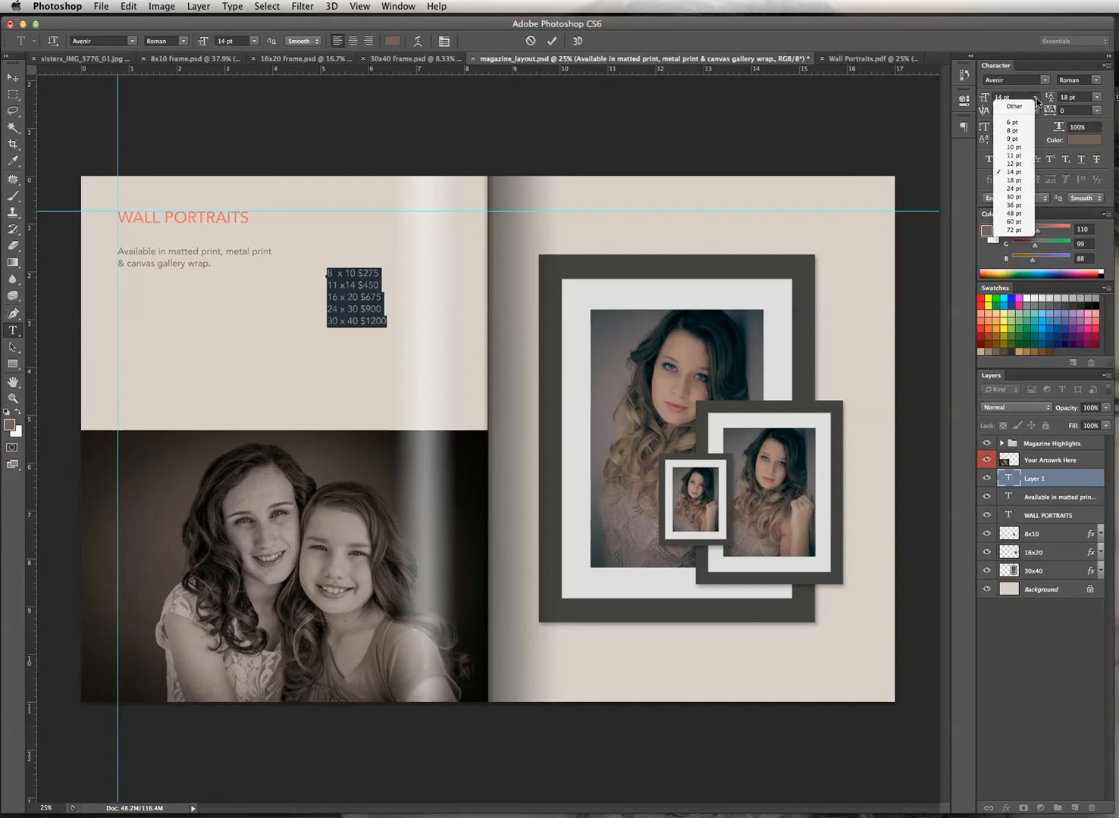
click(1020, 181)
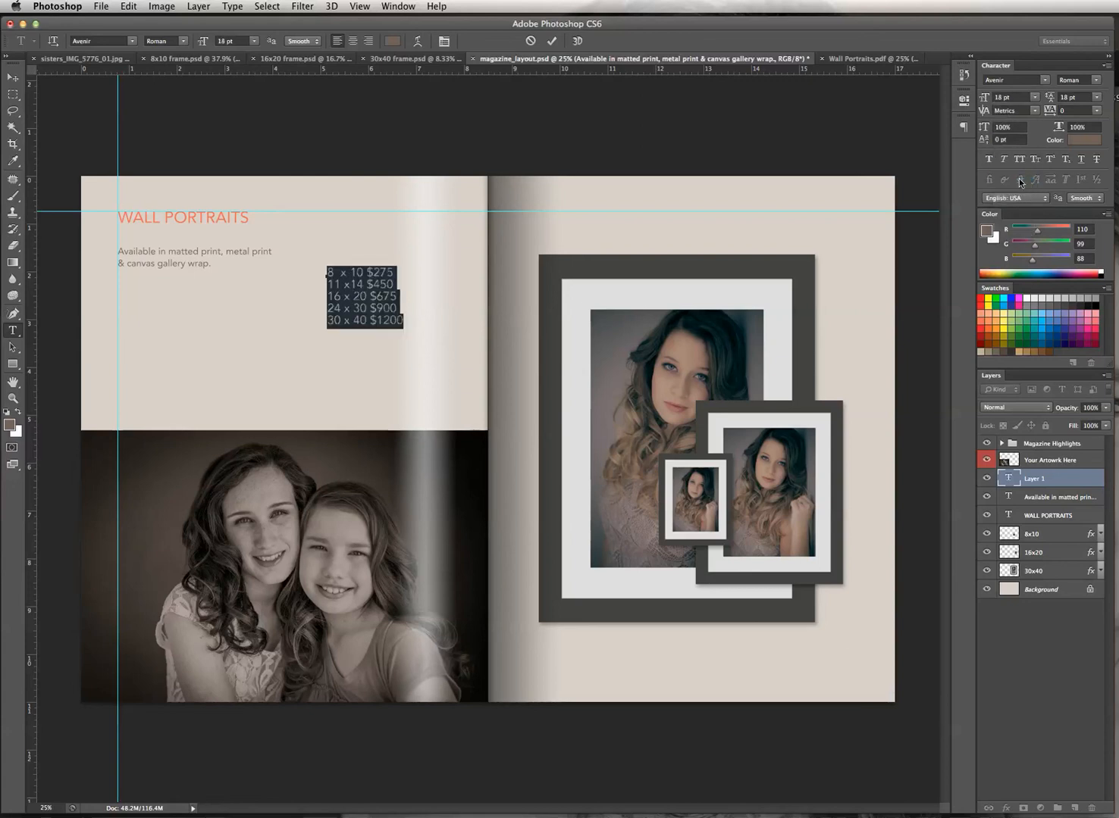
click(1094, 101)
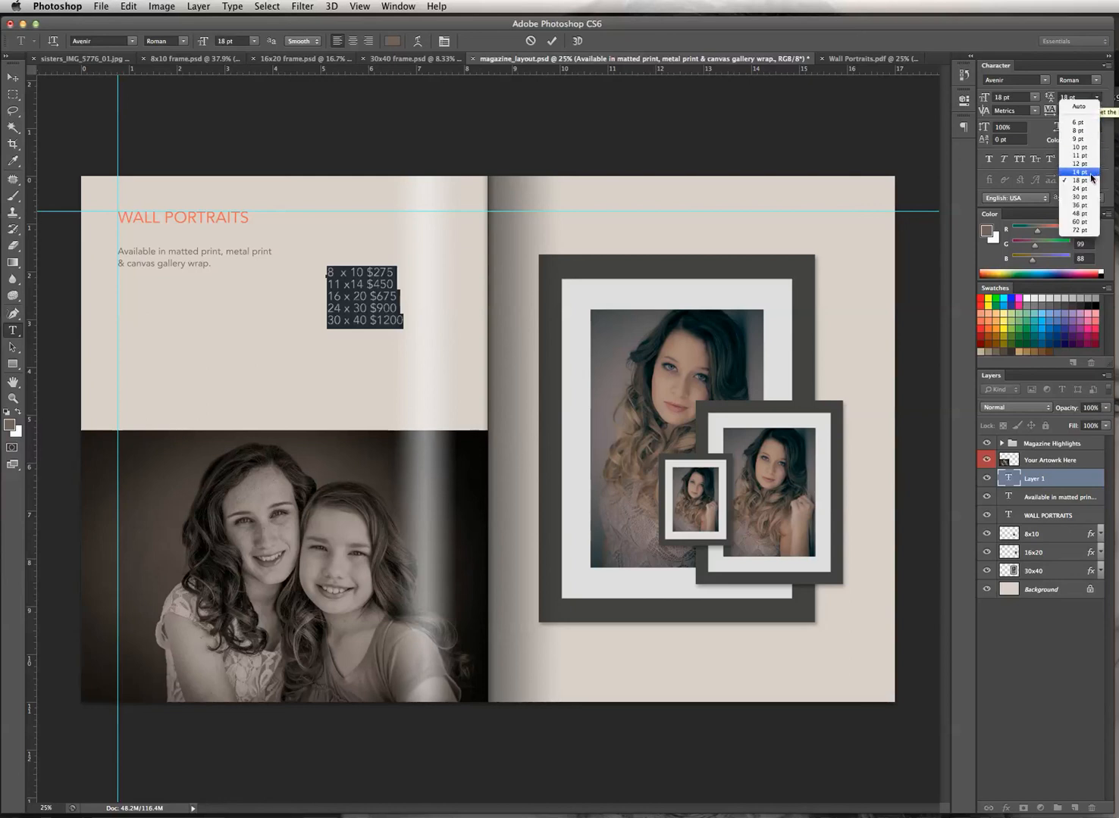
click(1079, 196)
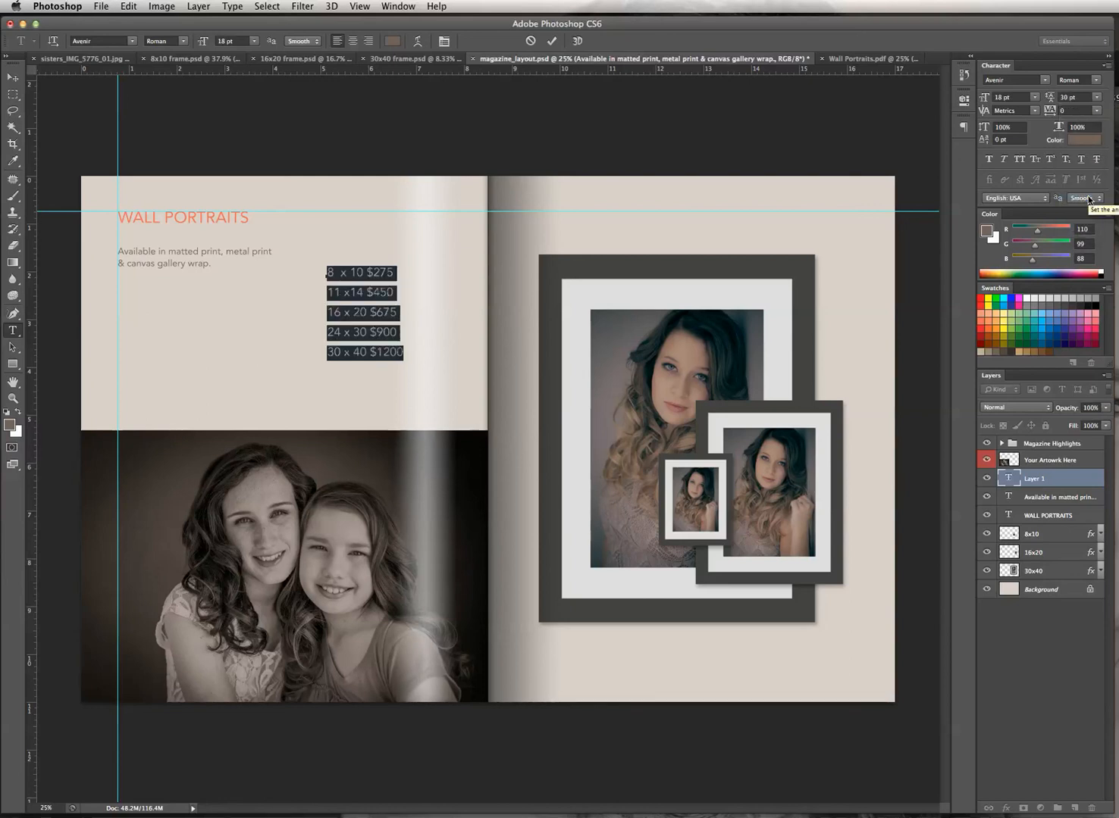
click(1095, 98)
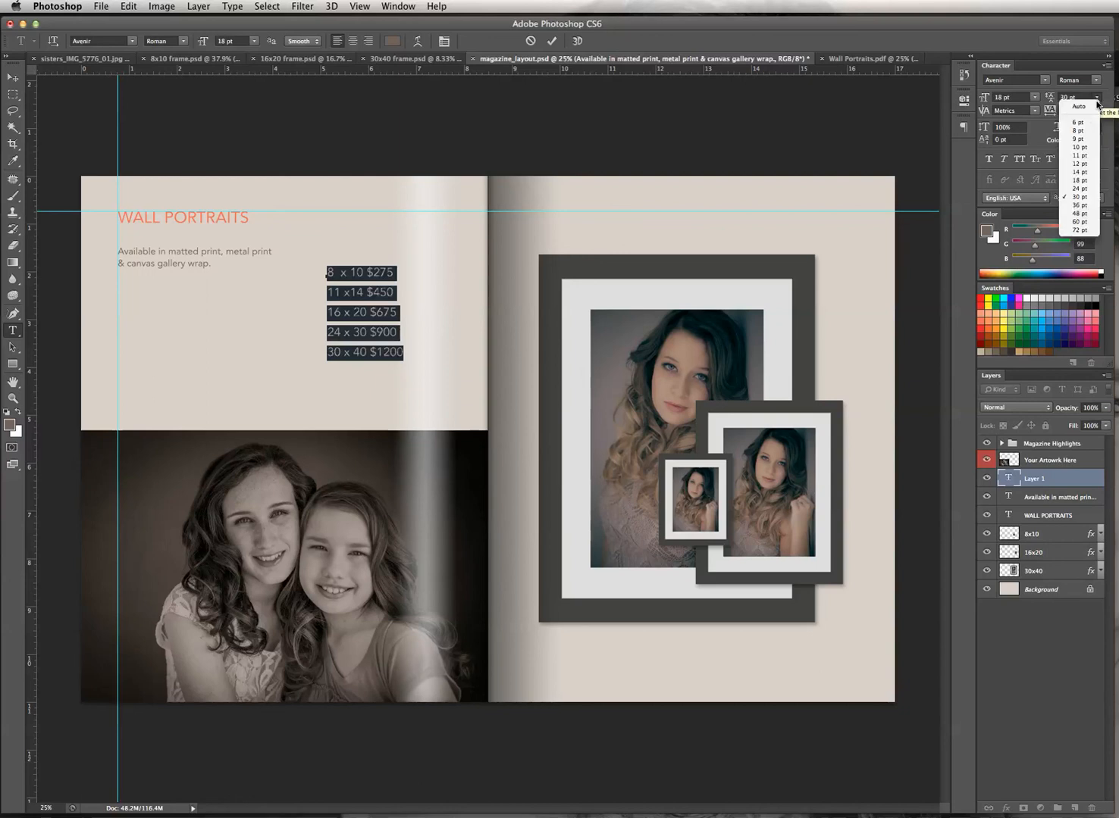
click(1092, 203)
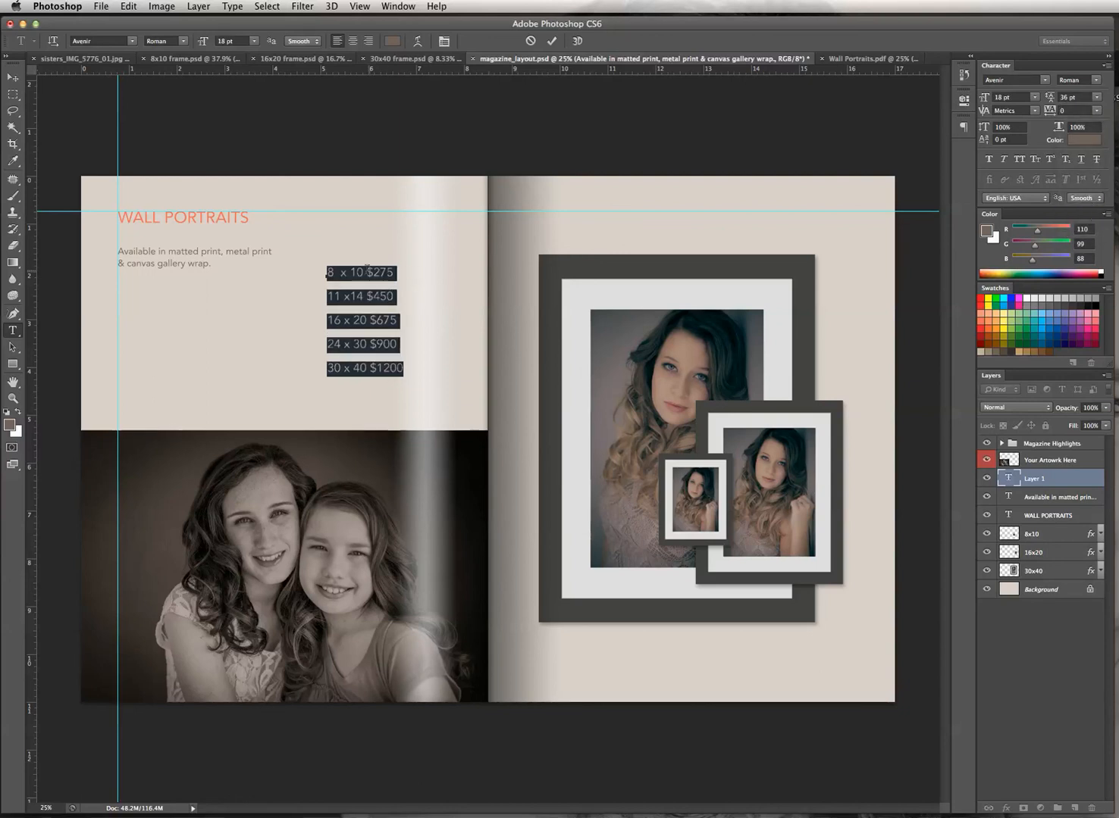
Widen the gap between size and price on all five lines with spaces, and space out "11 x 14".
click(367, 272)
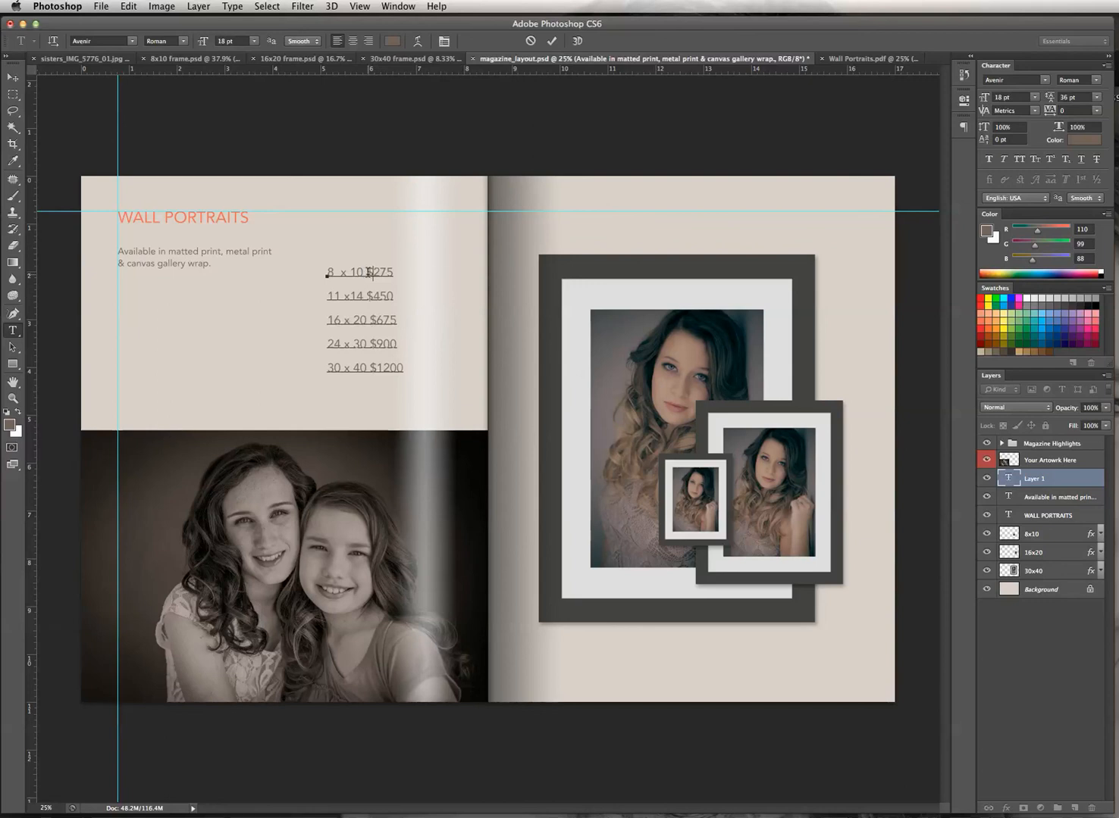
drag(350, 273, 393, 273)
triple_click(367, 273)
click(367, 273)
click(364, 297)
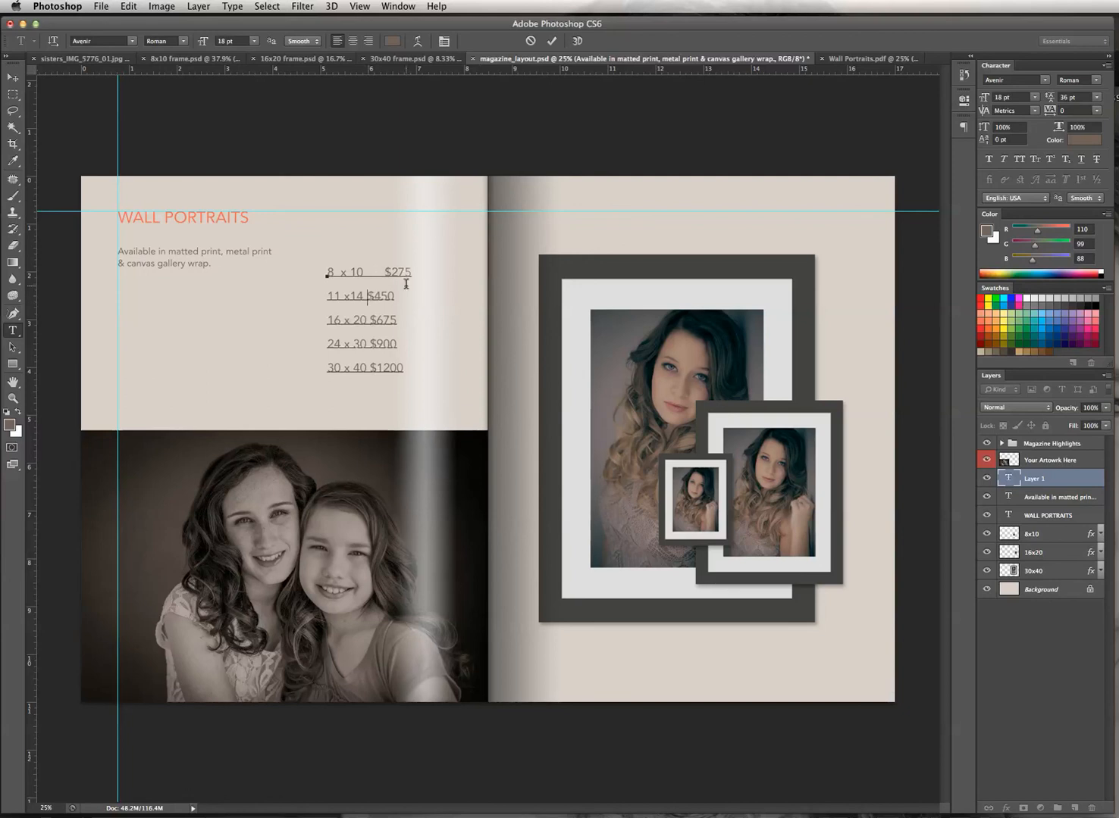
click(354, 296)
click(369, 321)
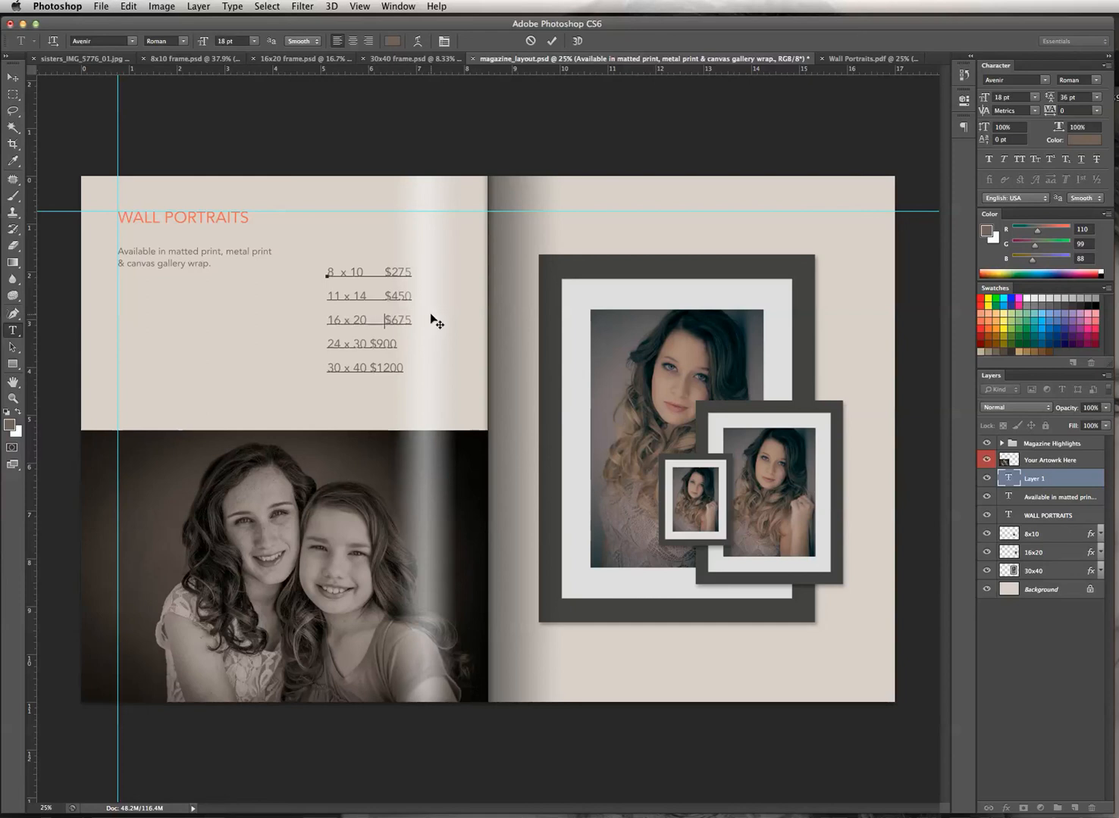
click(368, 344)
click(368, 369)
Add a little more space before the prices to form a column, and move the list up level with the description.
click(385, 274)
click(383, 297)
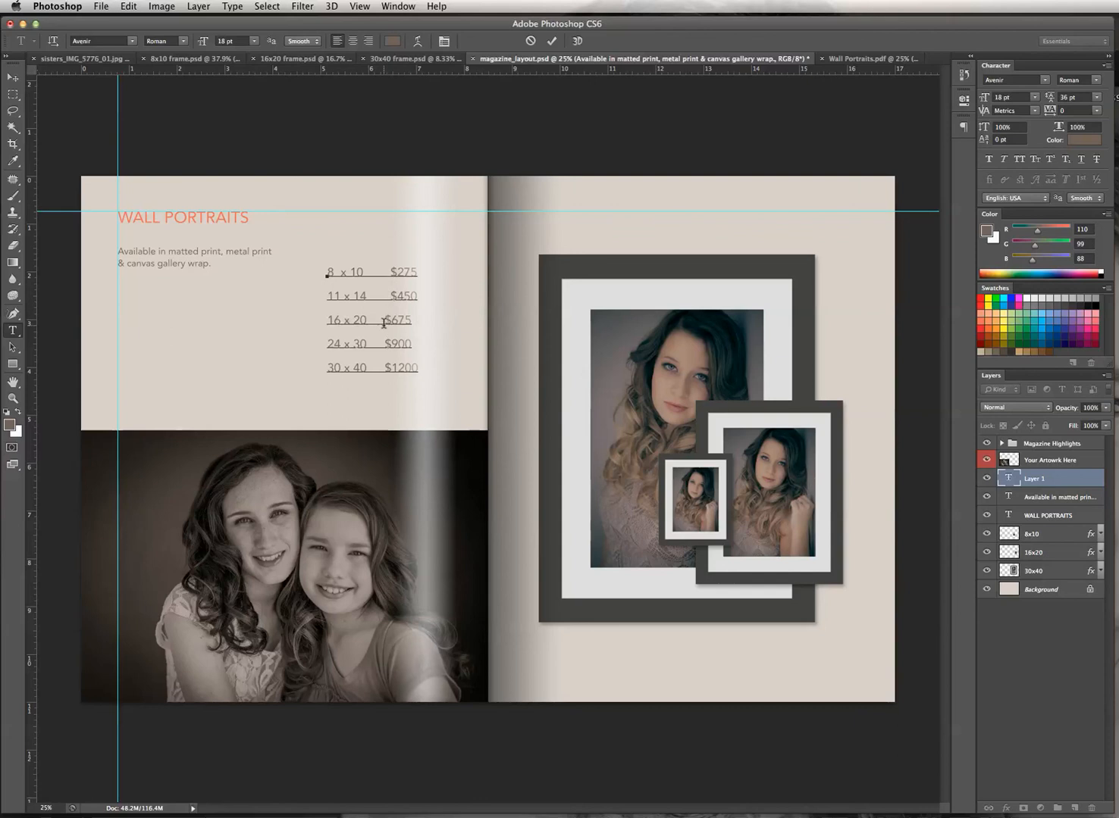
click(383, 320)
click(383, 368)
key(Delete)
key(Return)
click(12, 78)
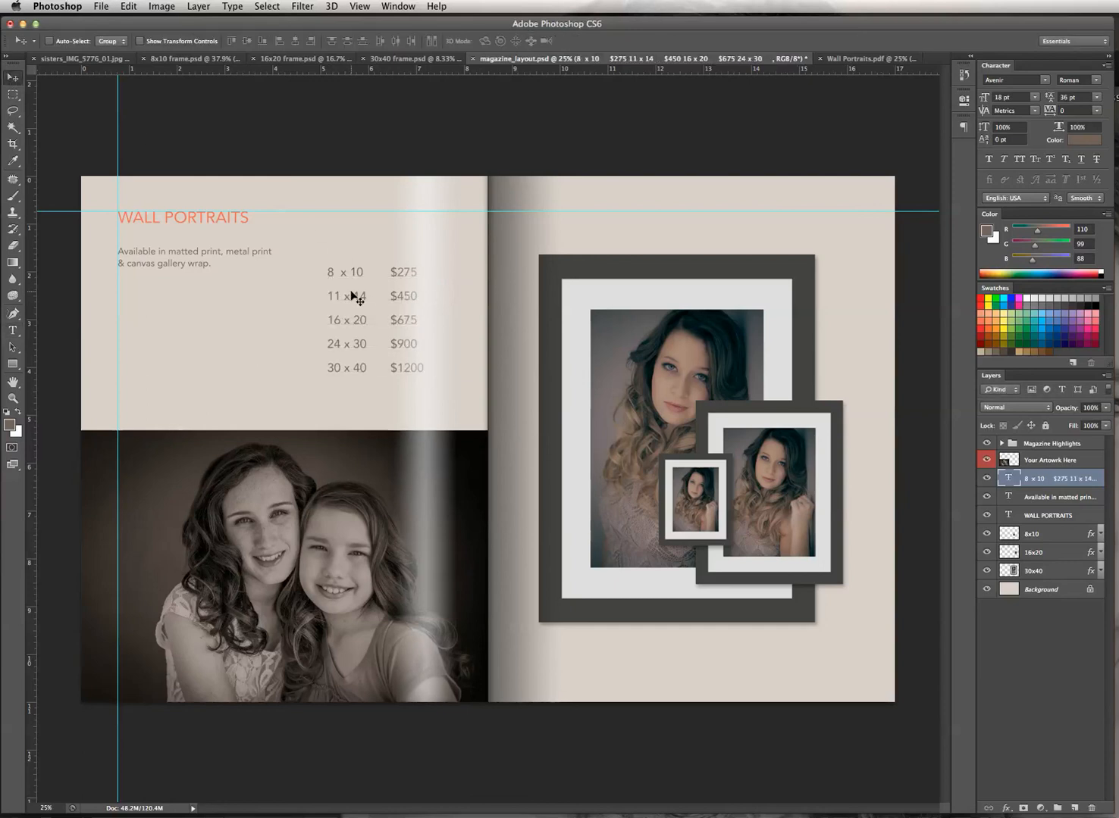
drag(353, 297, 353, 275)
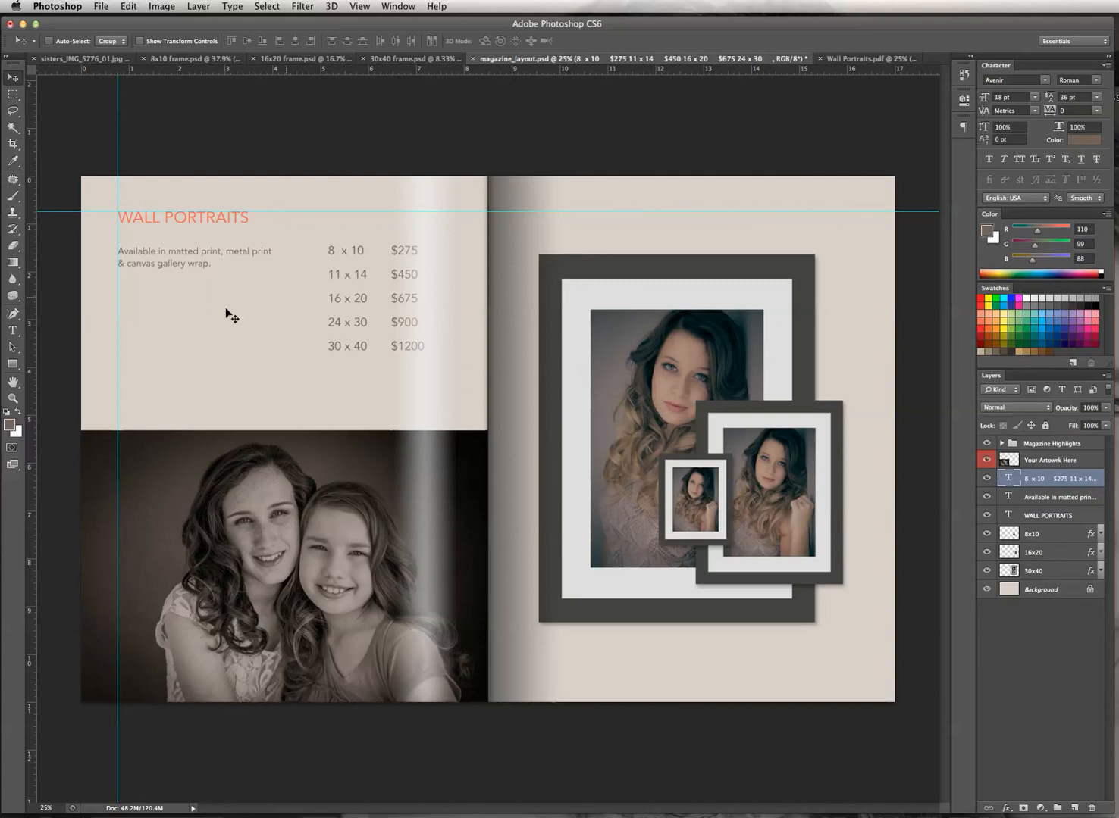
Reduce the price list text to 14 pt and move the list about 0.5 in to the right.
click(13, 331)
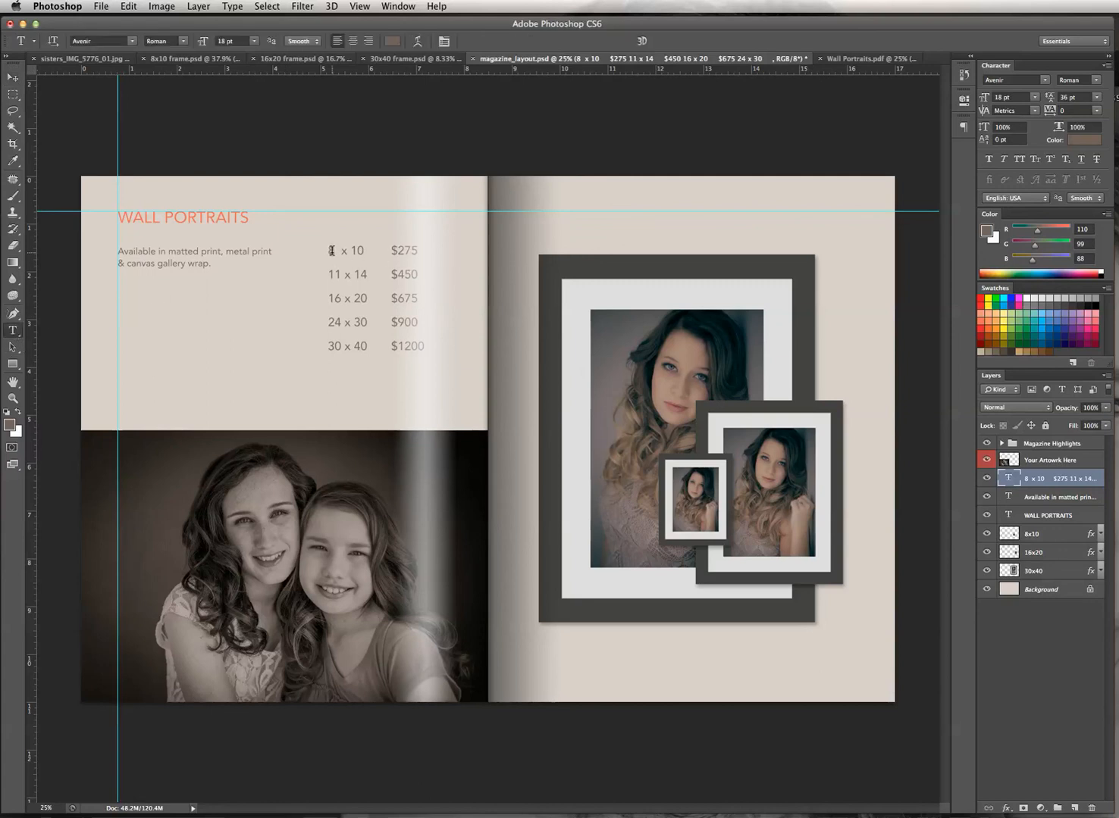
drag(329, 250, 448, 351)
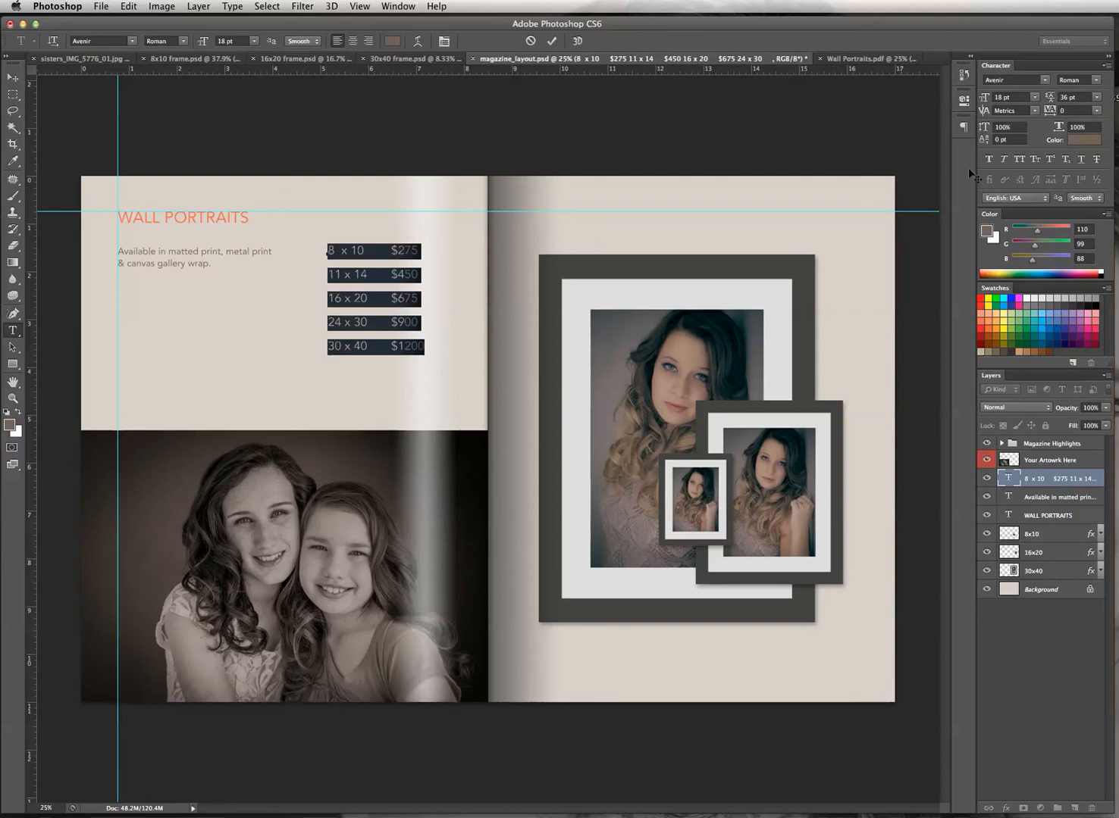
click(1033, 97)
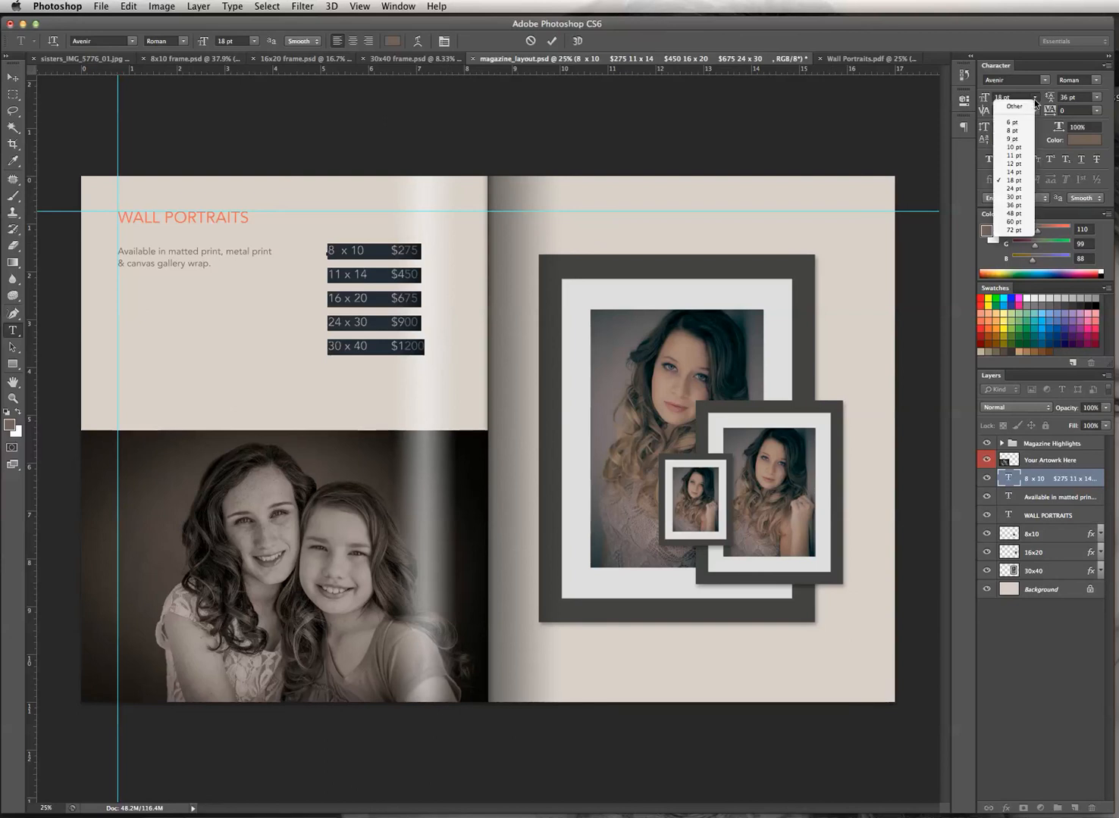
click(1018, 167)
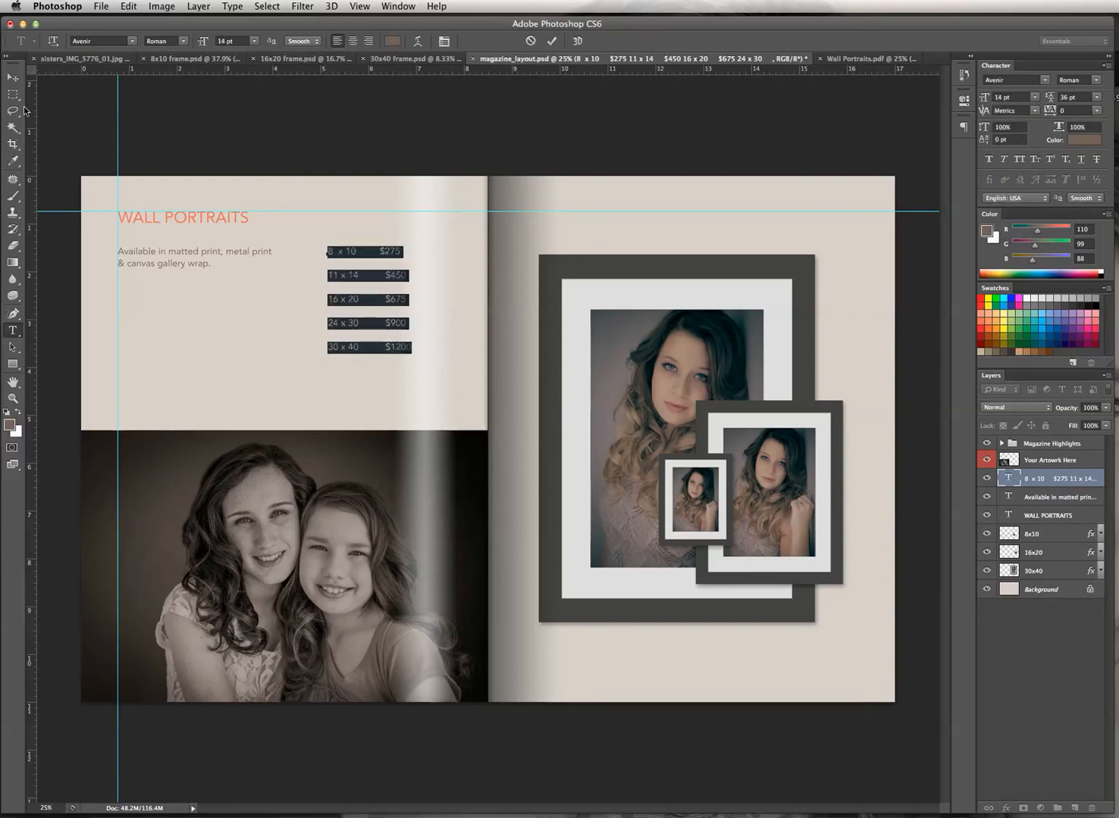
click(13, 78)
drag(351, 302, 377, 306)
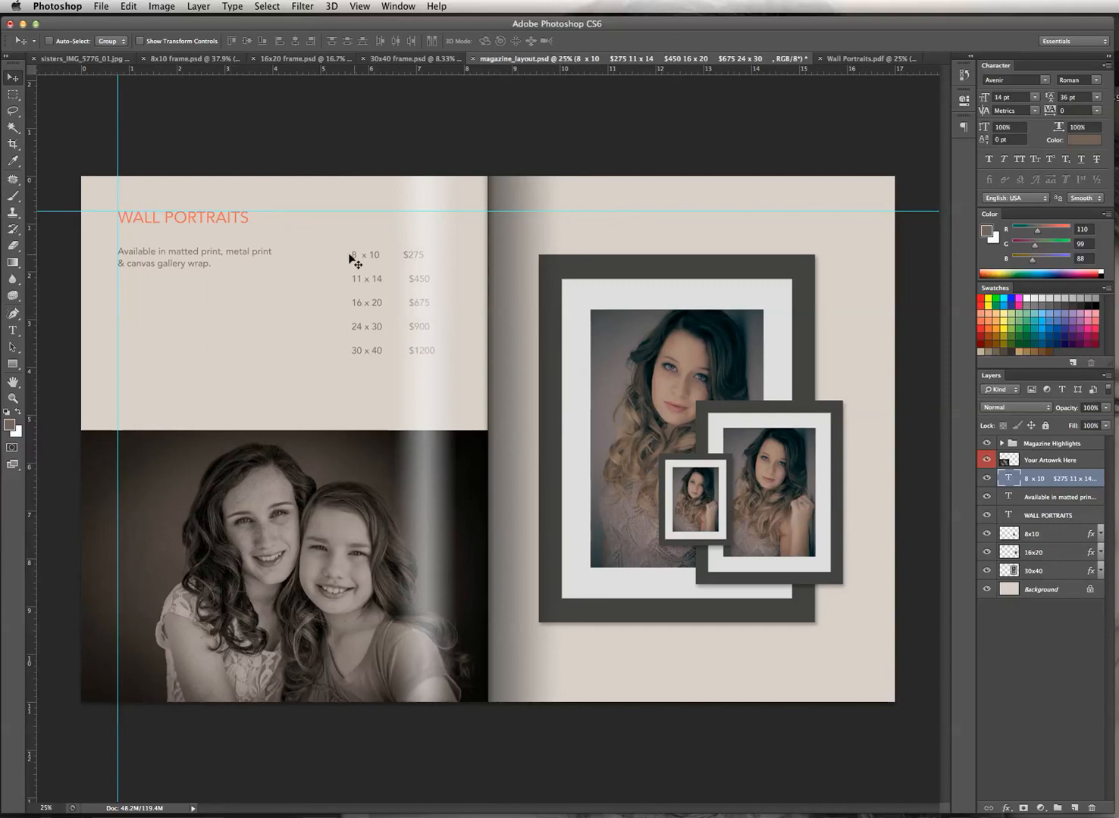
Align the top edges of the price list and description text layers.
drag(353, 261, 372, 286)
shift+click(1084, 497)
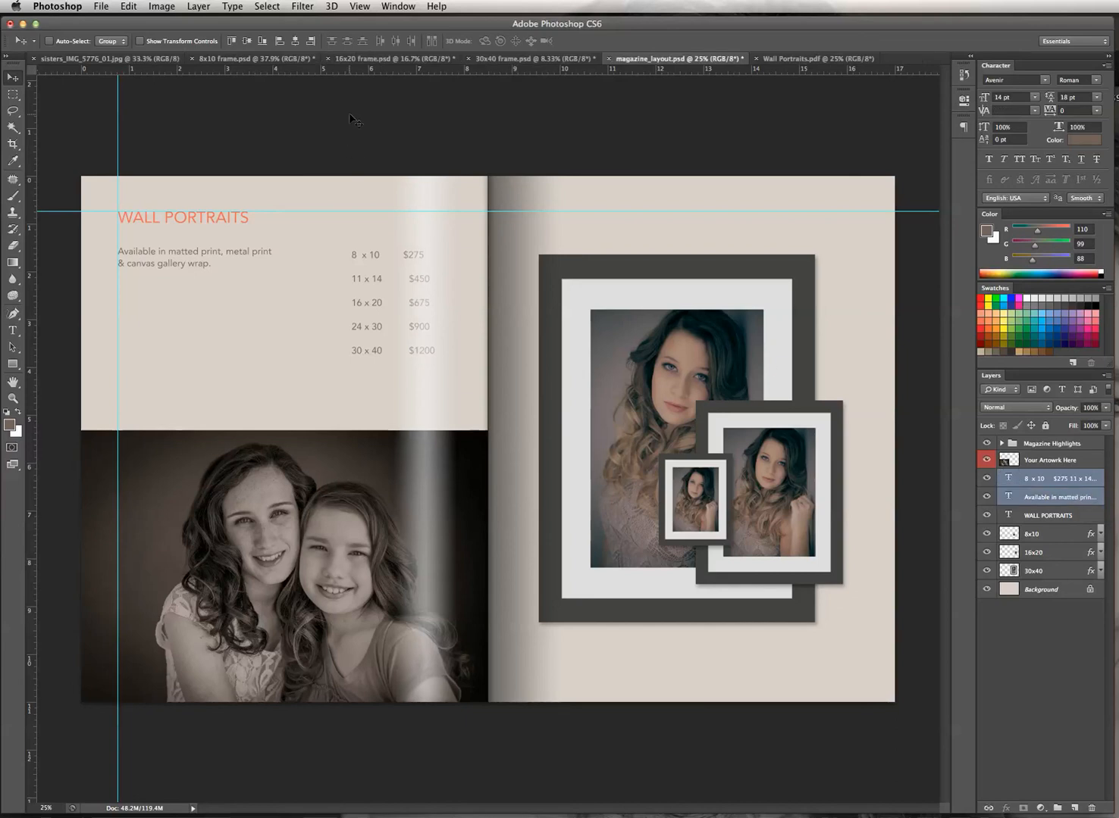
click(232, 41)
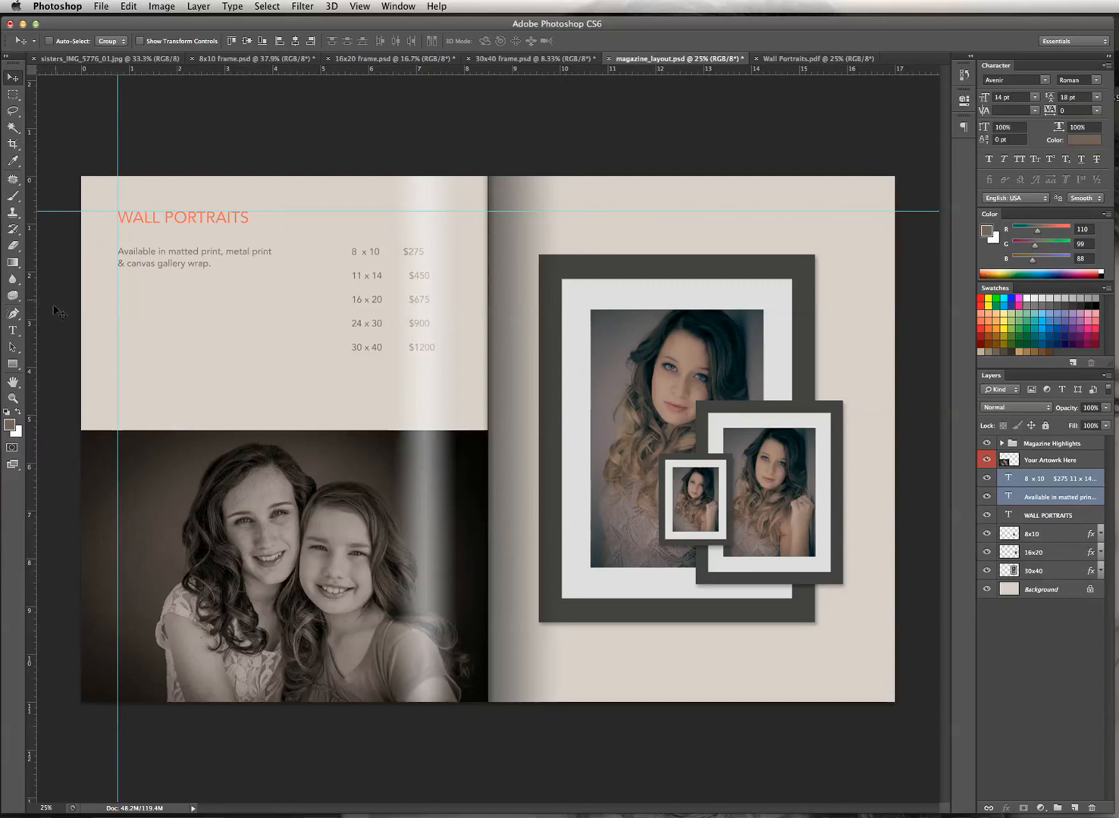
Append a two-line paragraph to the description after a blank line: "Evert print purchase includes" and "a digital version on CD.".
click(13, 330)
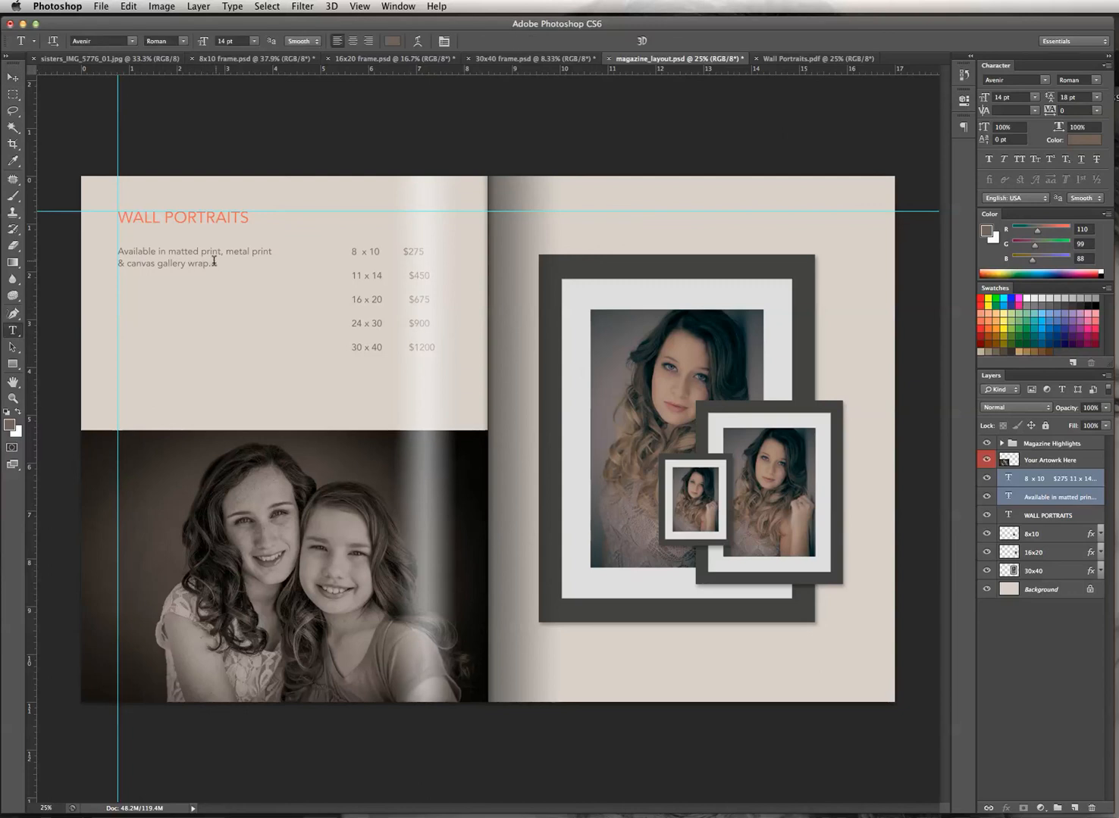
click(211, 263)
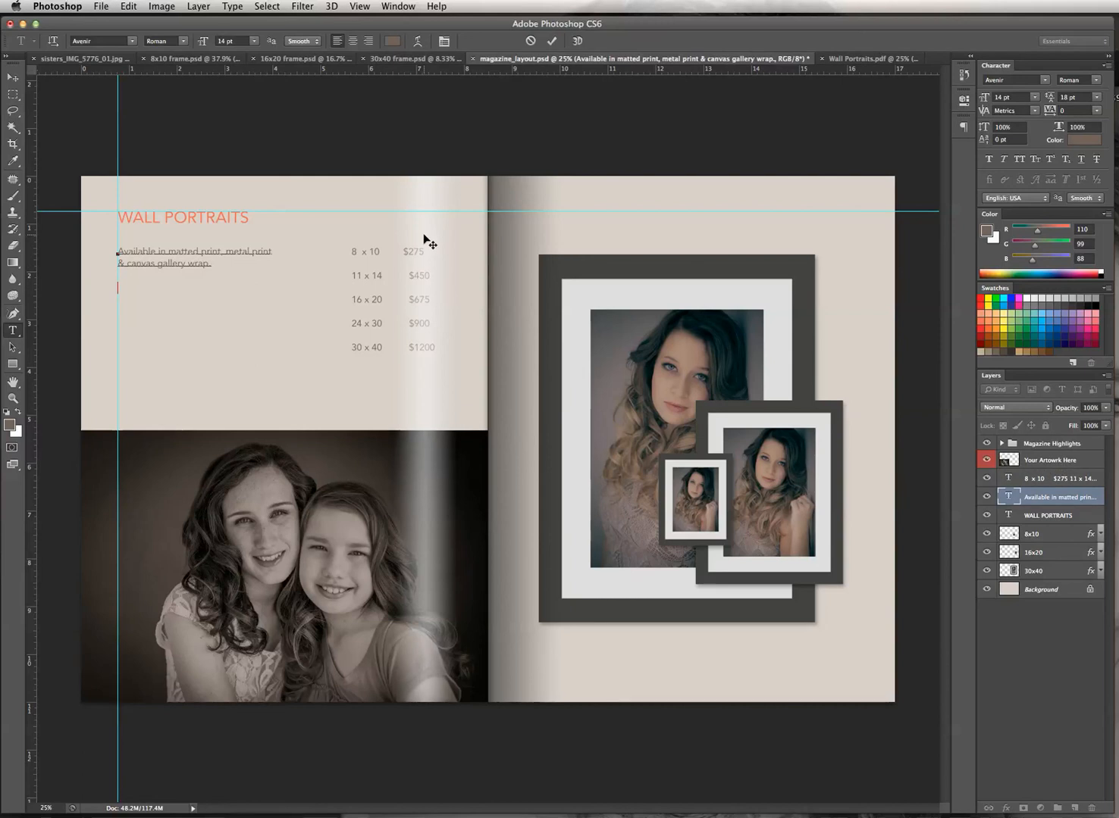
key(Return)
key(Return)
text(Eve)
text(ry ori)
text(rint)
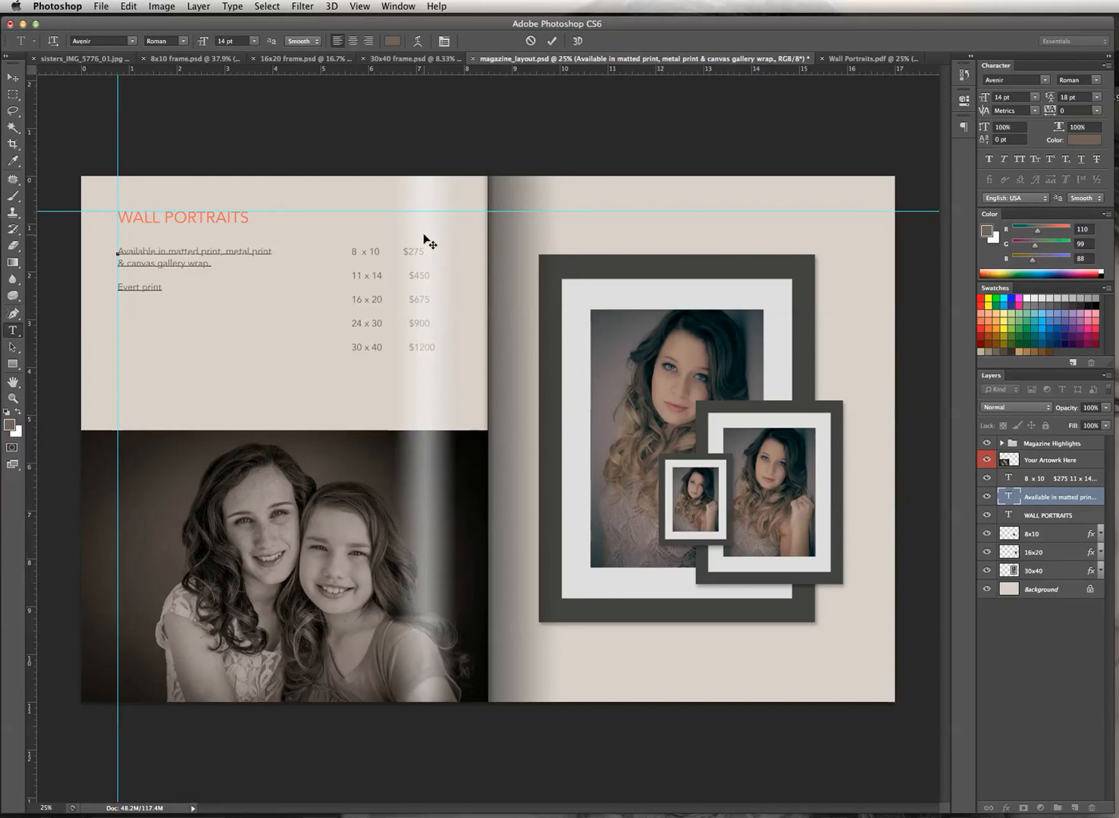
text( pur)
text(cha)
text(se)
text( includes)
text( a digital)
text( version on)
text( CD)
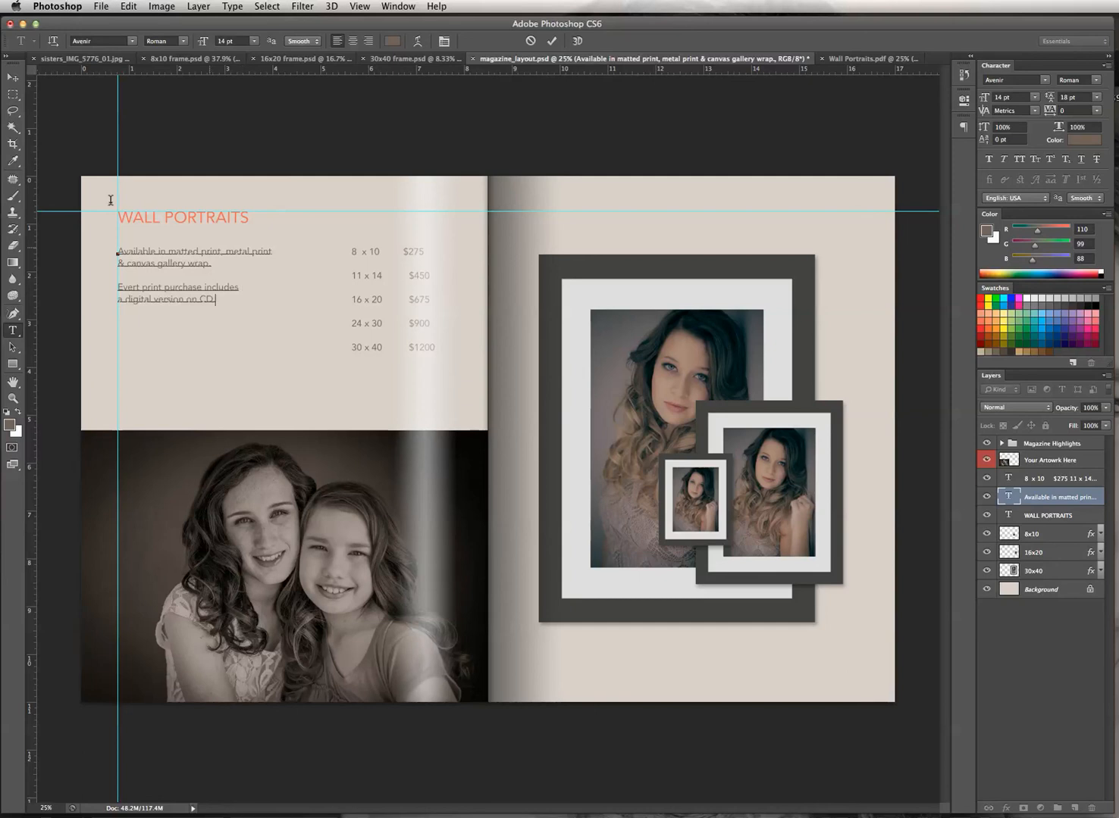
Run a spell check on the text layers and replace "Evert" with "Every" in the description.
click(13, 77)
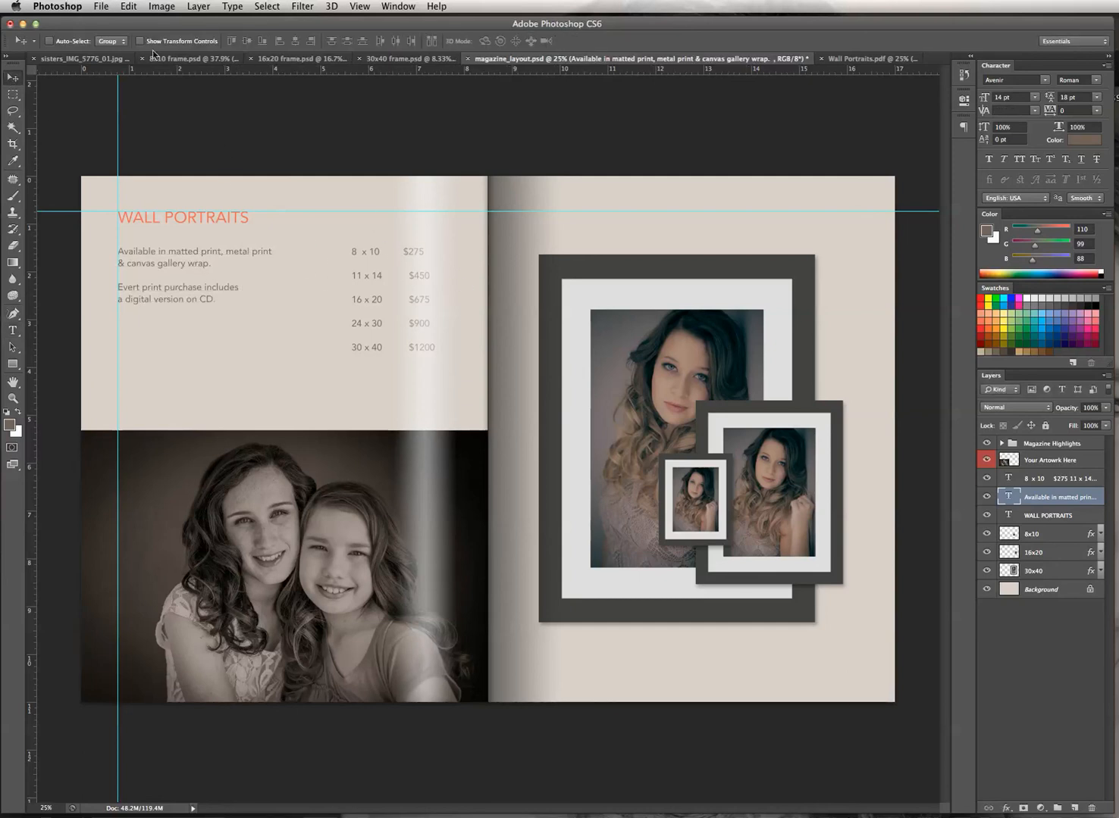
click(129, 6)
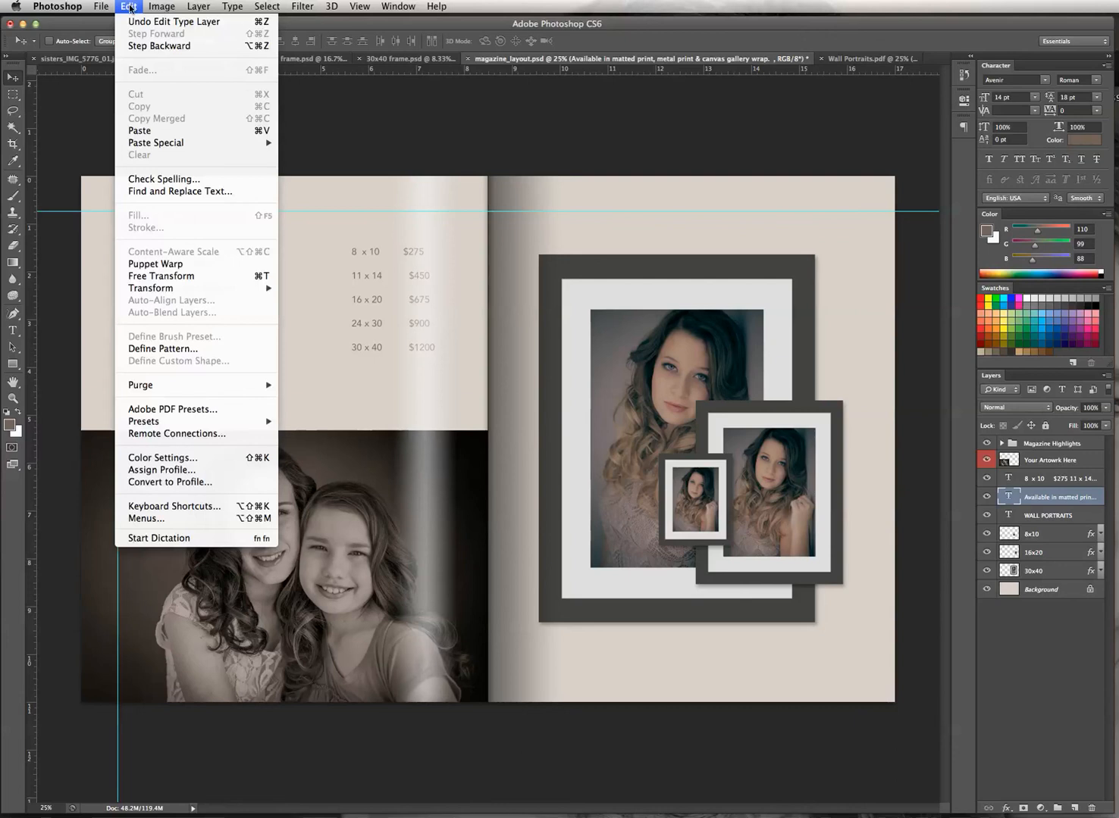
click(185, 181)
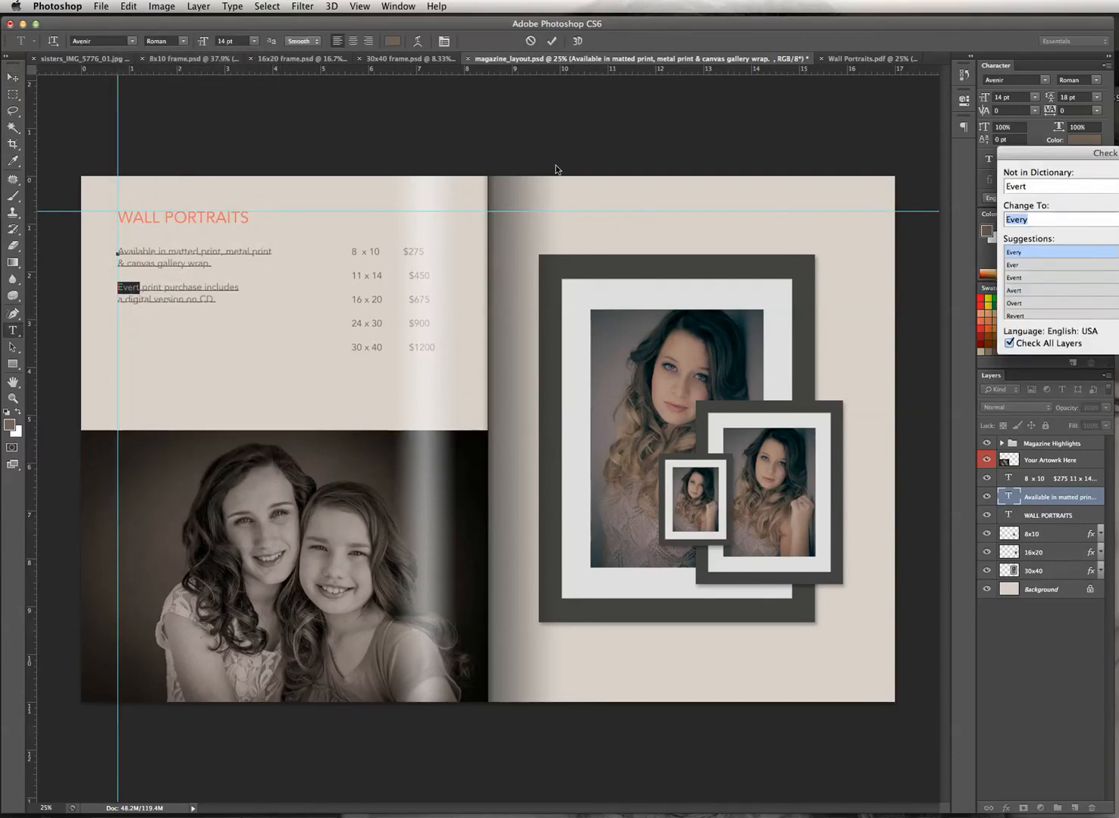
drag(1031, 150, 623, 95)
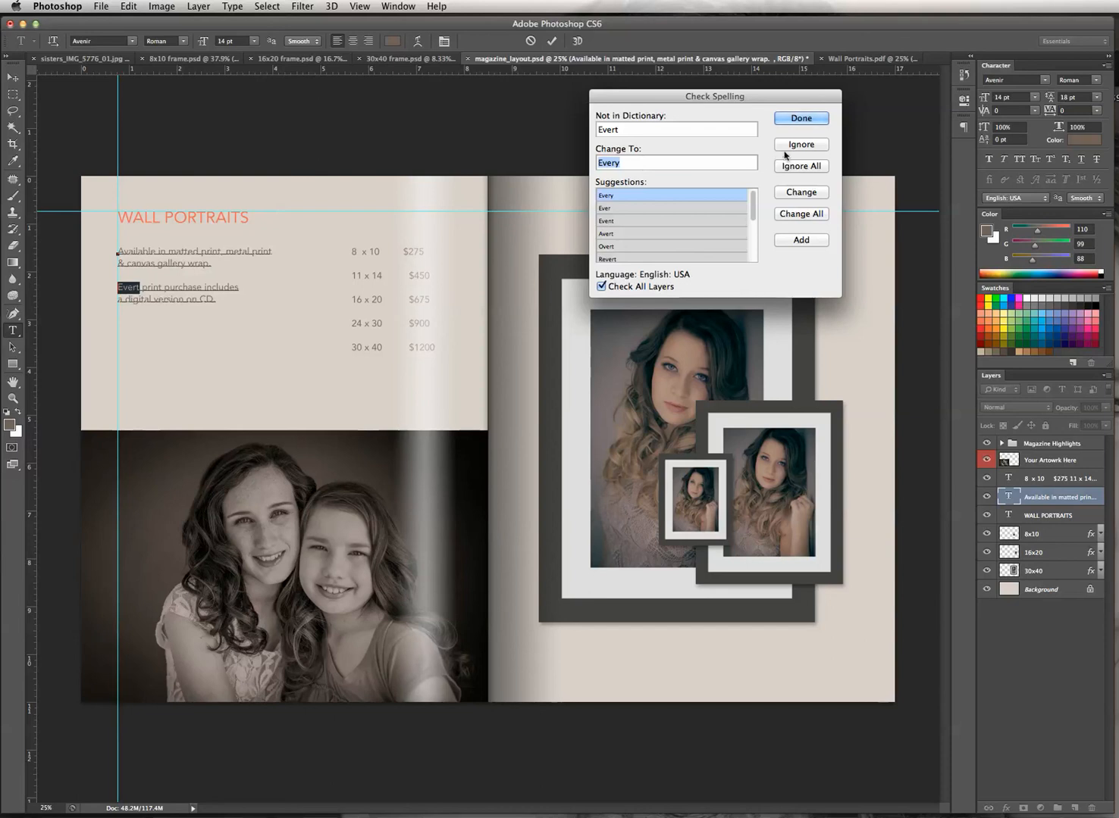
click(805, 195)
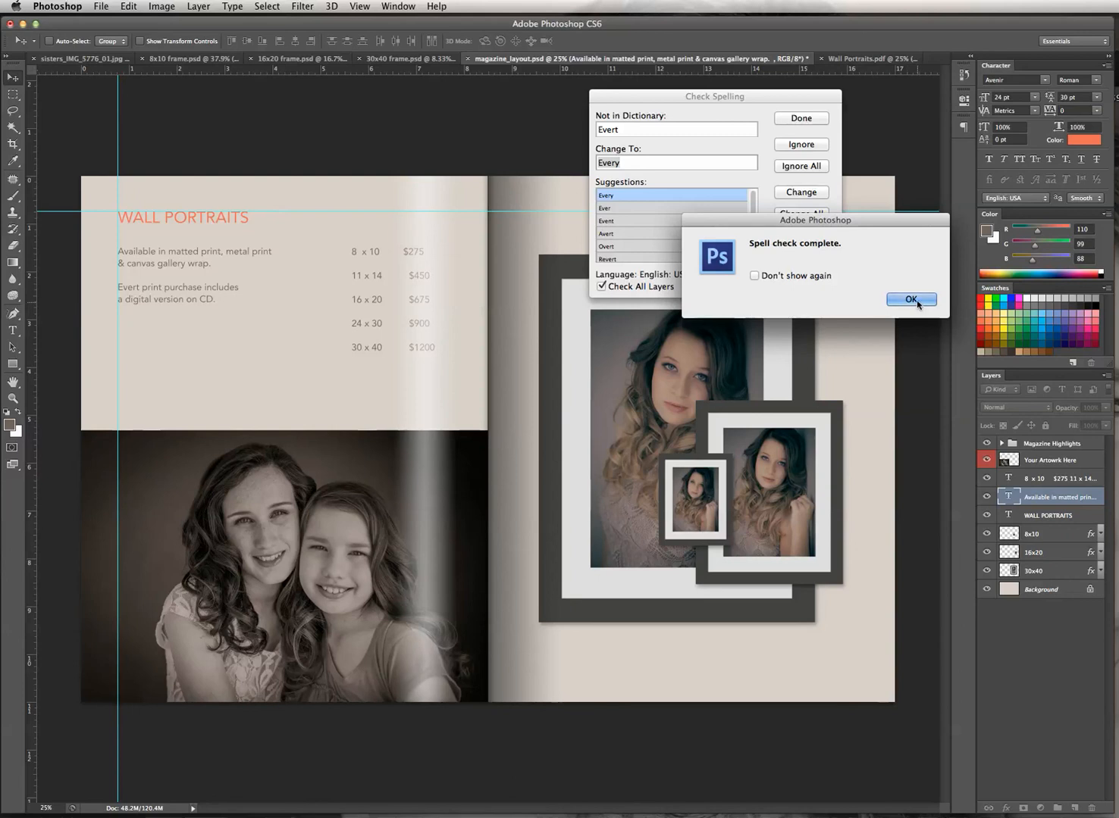
click(911, 300)
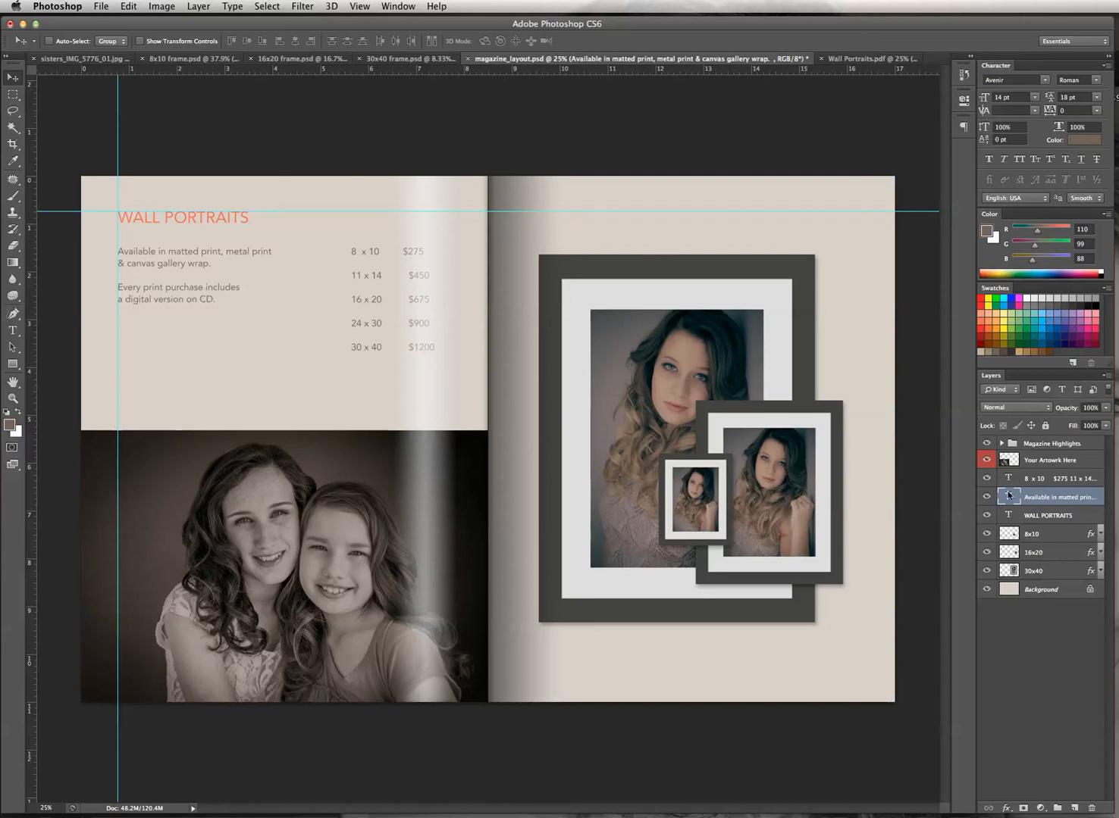
Lower the opacity of the Highlight layer in the Magazine Highlights group to 25%.
click(1001, 445)
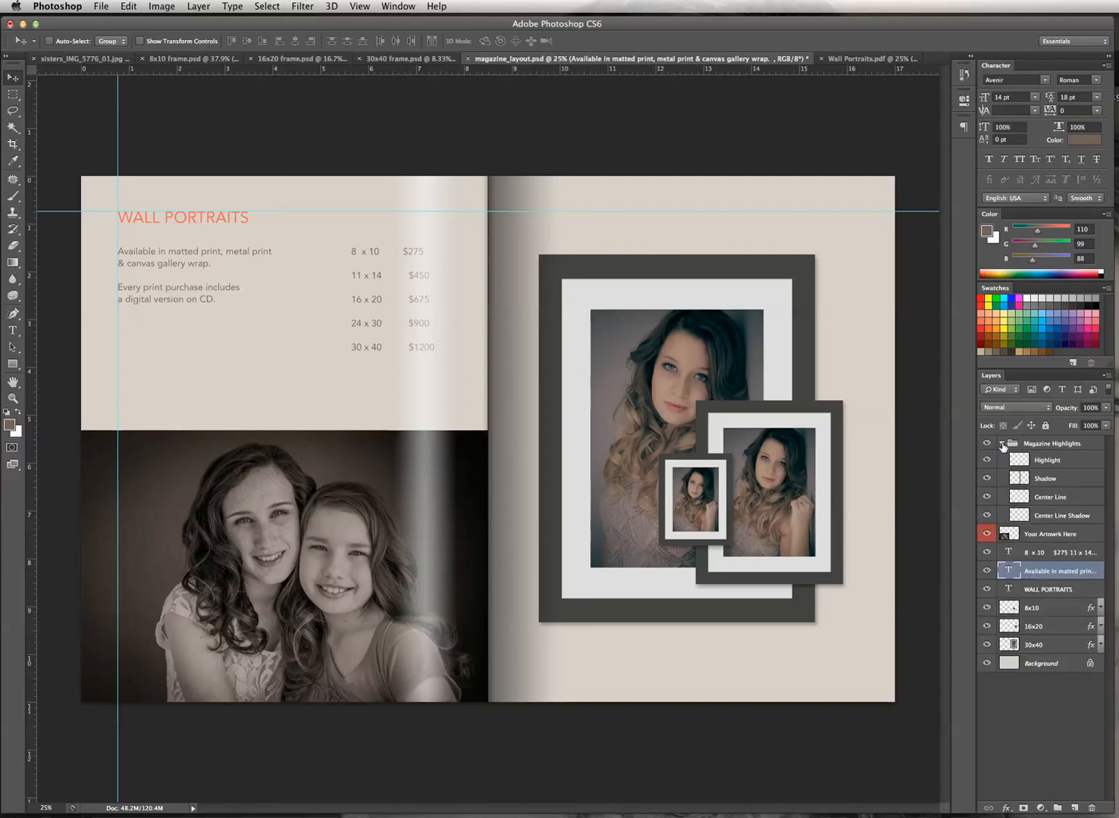
click(1085, 464)
click(1105, 408)
drag(1073, 421, 1064, 421)
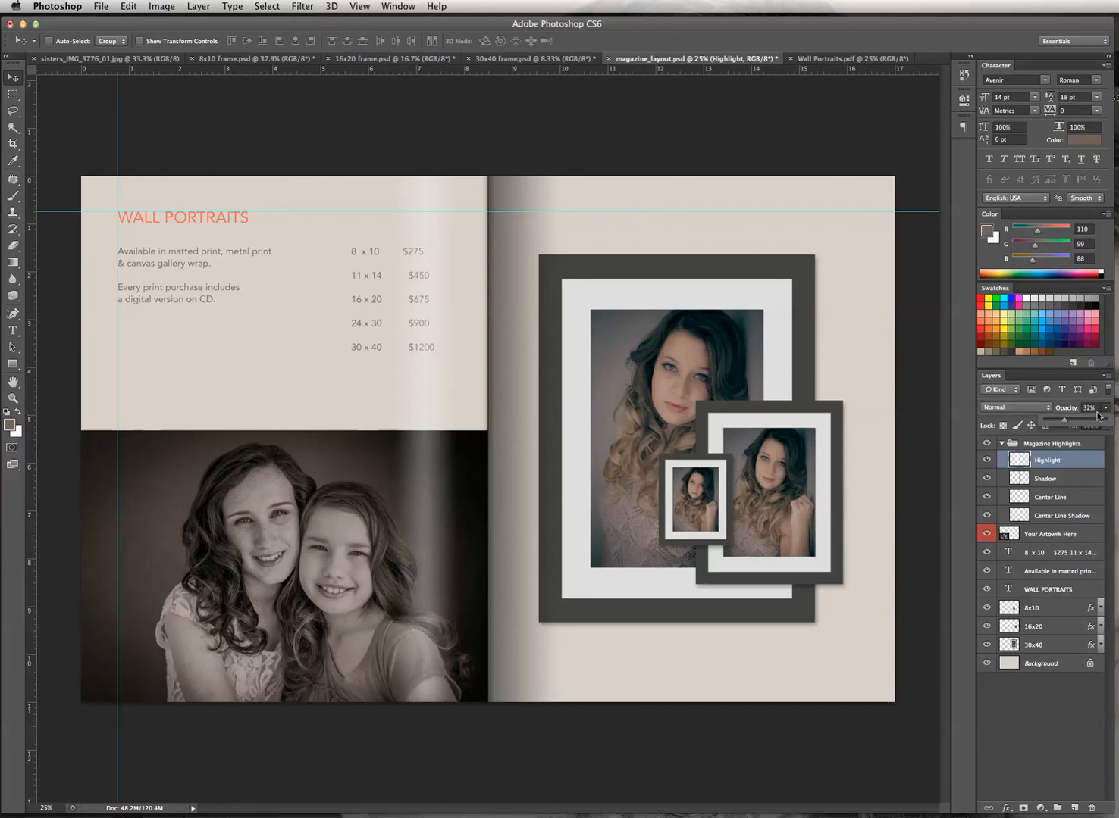
click(1096, 408)
text(35)
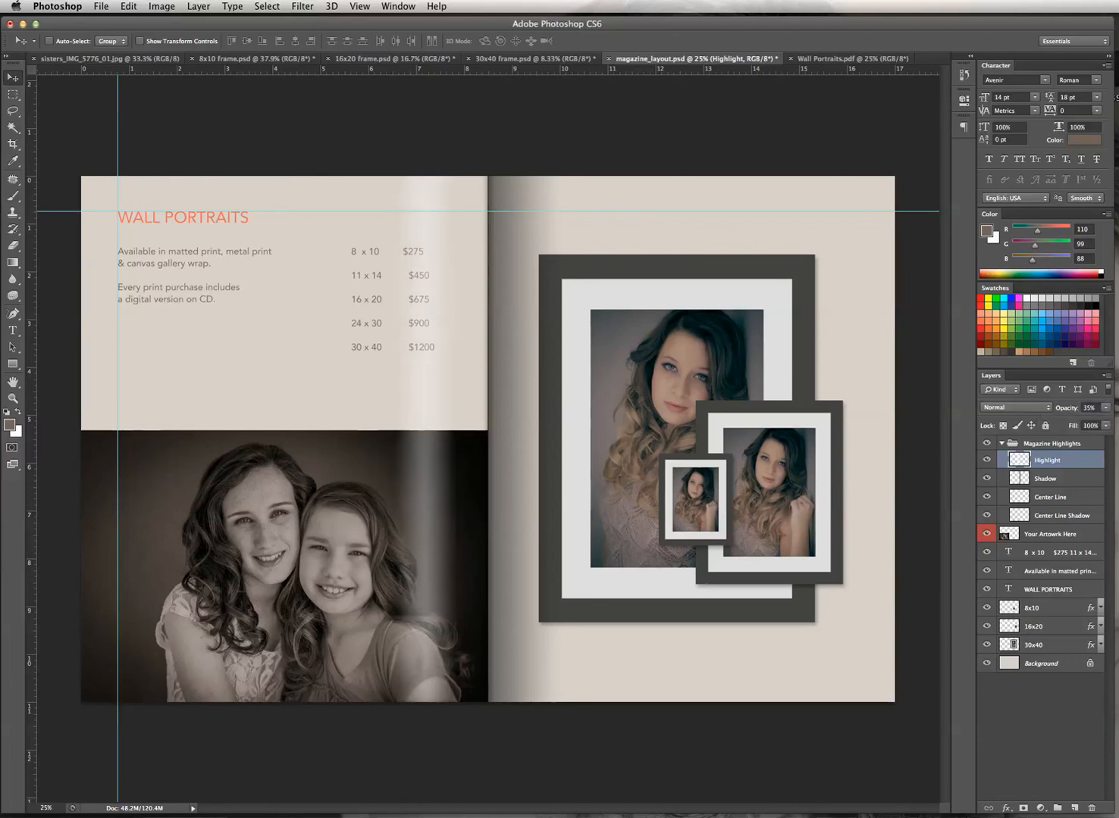
drag(1097, 409, 1081, 410)
text(25)
key(Return)
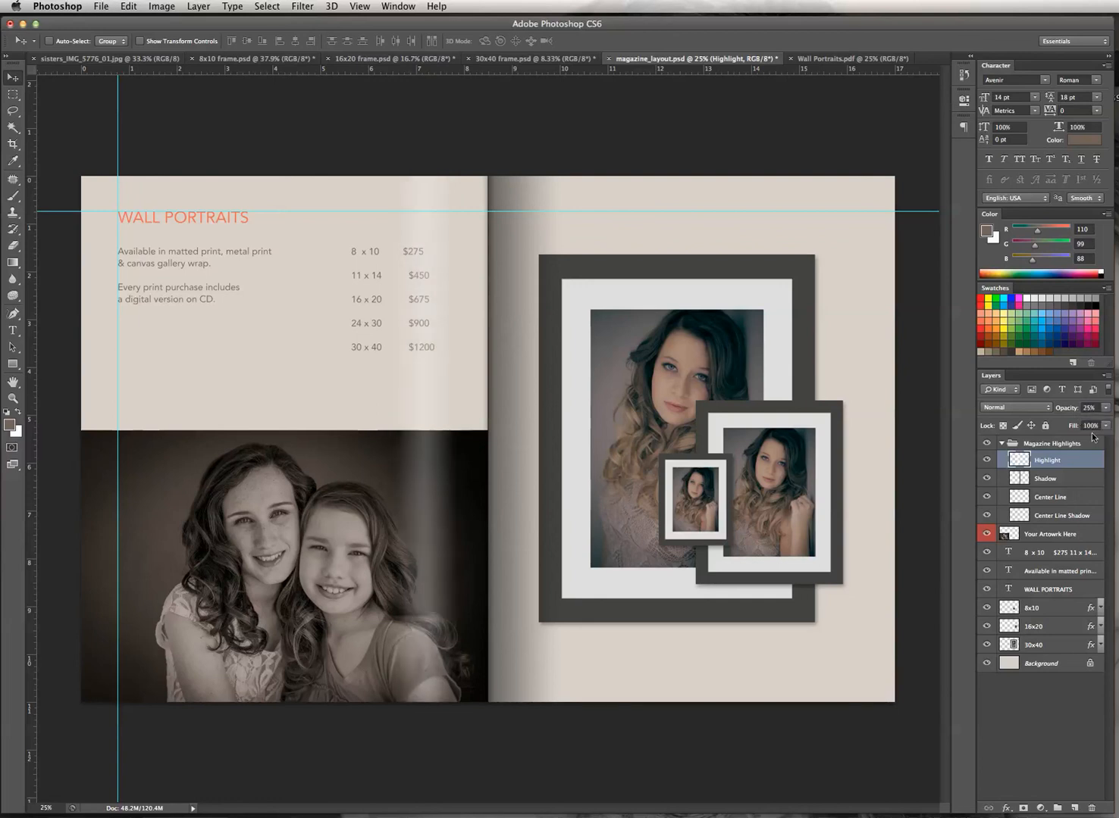
Set the Shadow layer's opacity to 60% and clear all guides from the spread.
click(1051, 479)
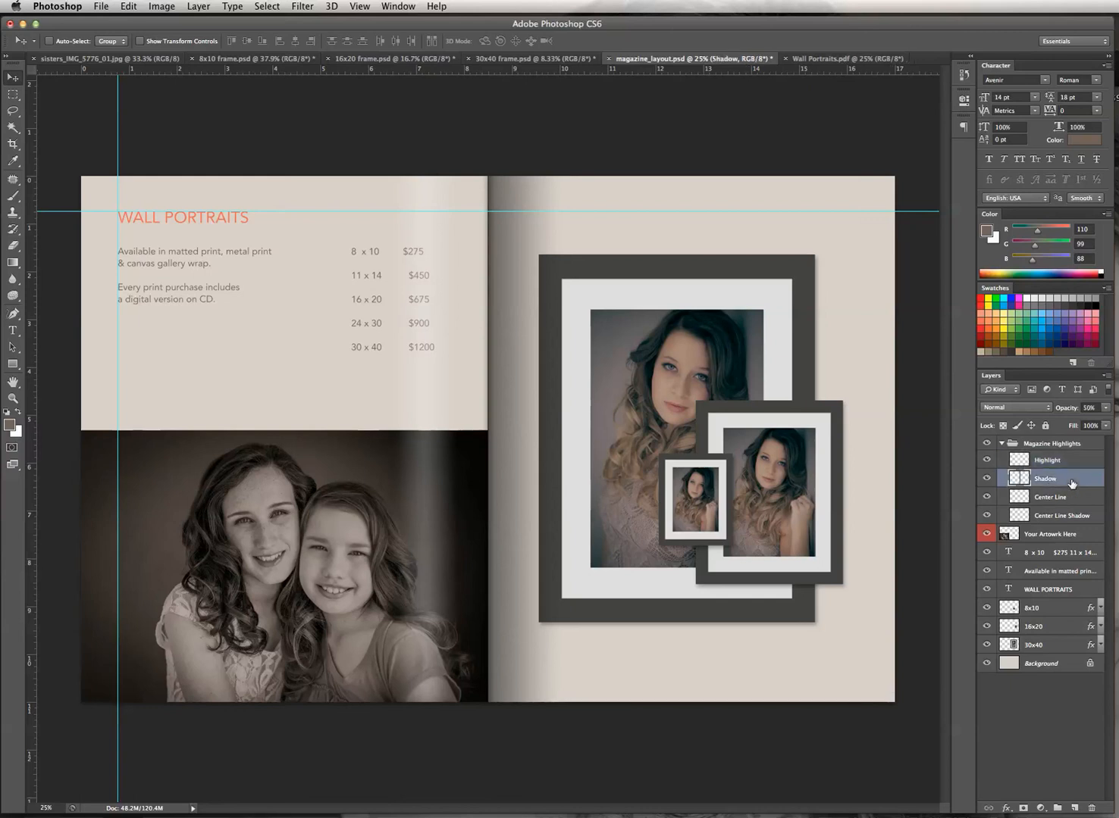
click(1095, 409)
text(60)
key(Return)
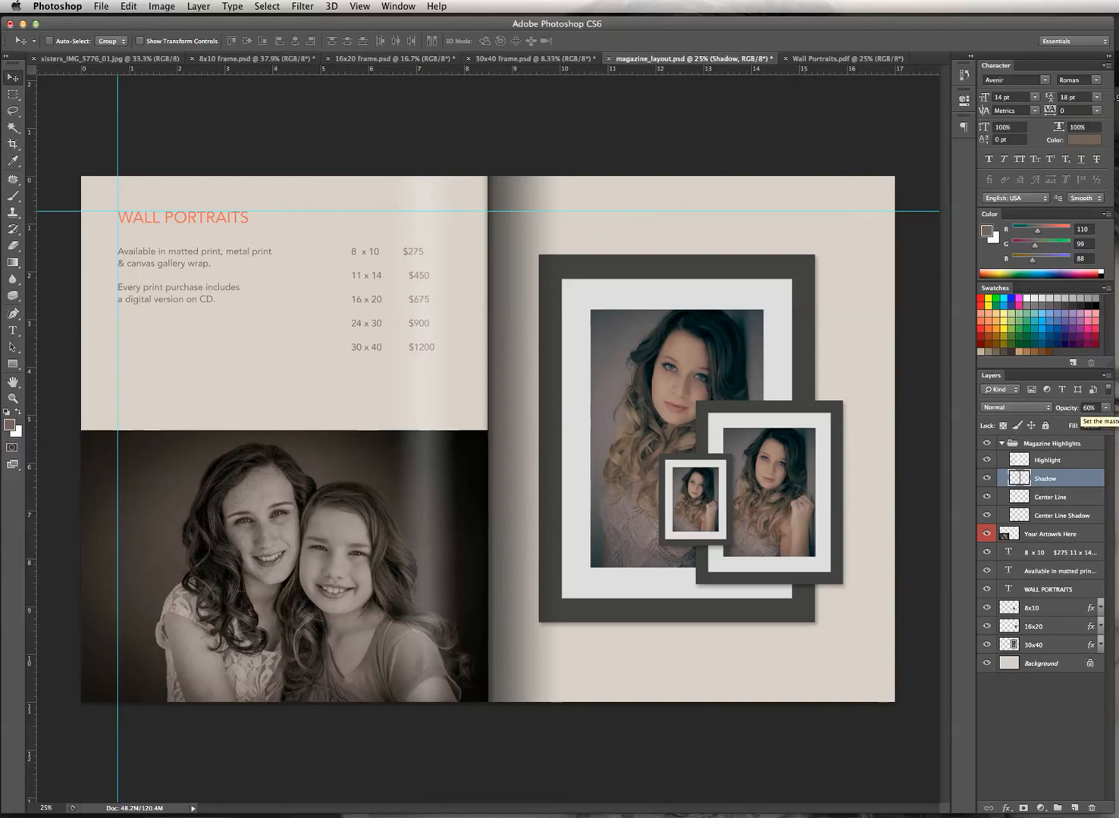
click(360, 8)
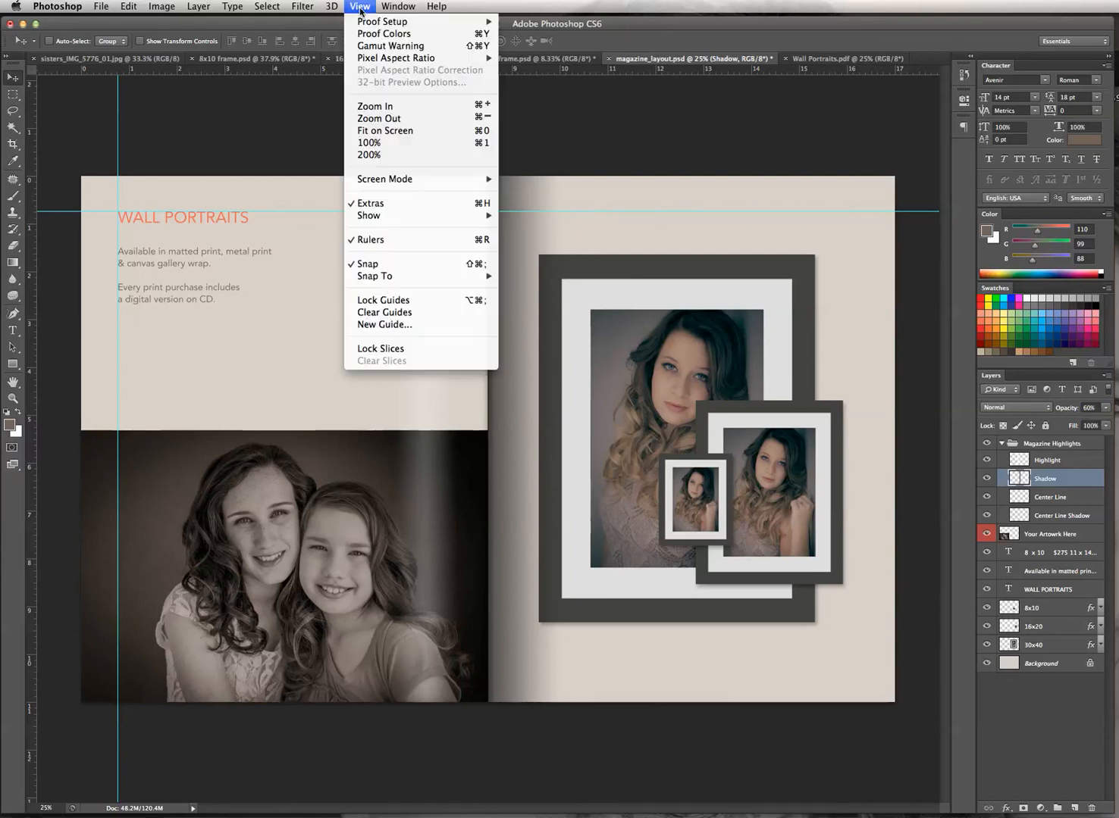
click(400, 315)
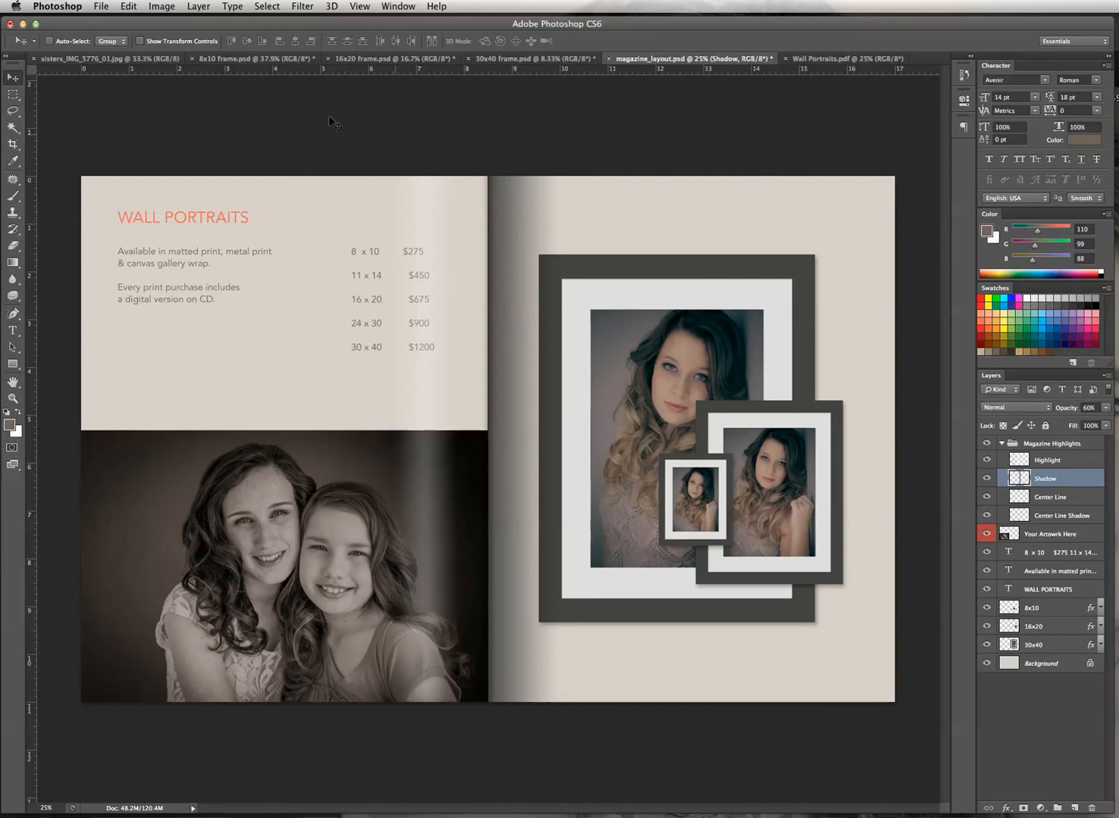
Start saving the layout under Save As and create a folder named "Pricing Guide" on the Desktop for it.
click(102, 6)
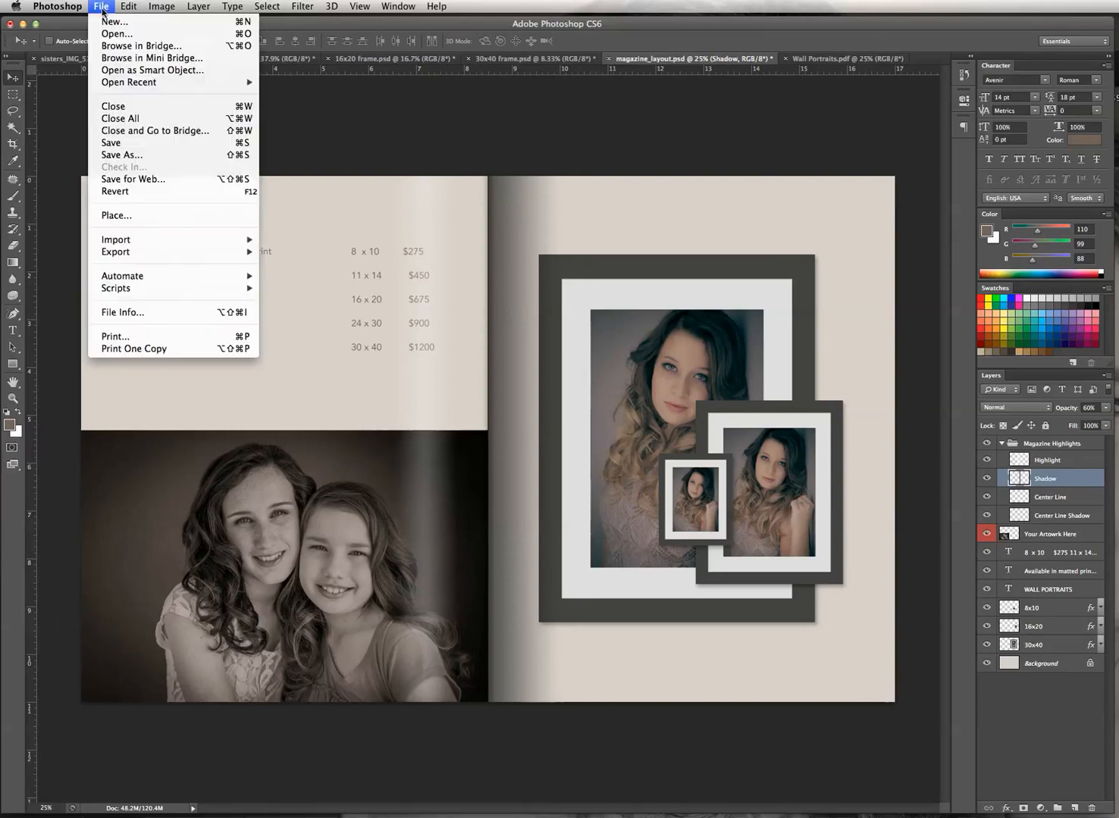
click(123, 156)
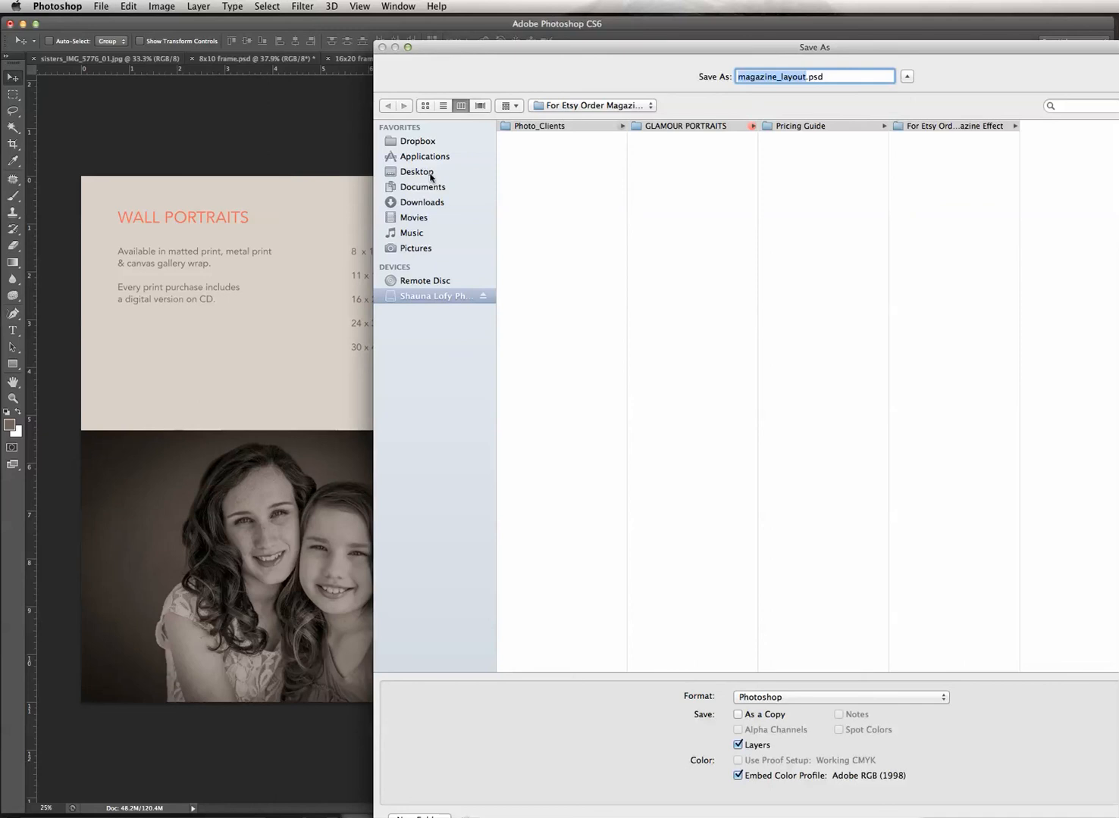
click(429, 174)
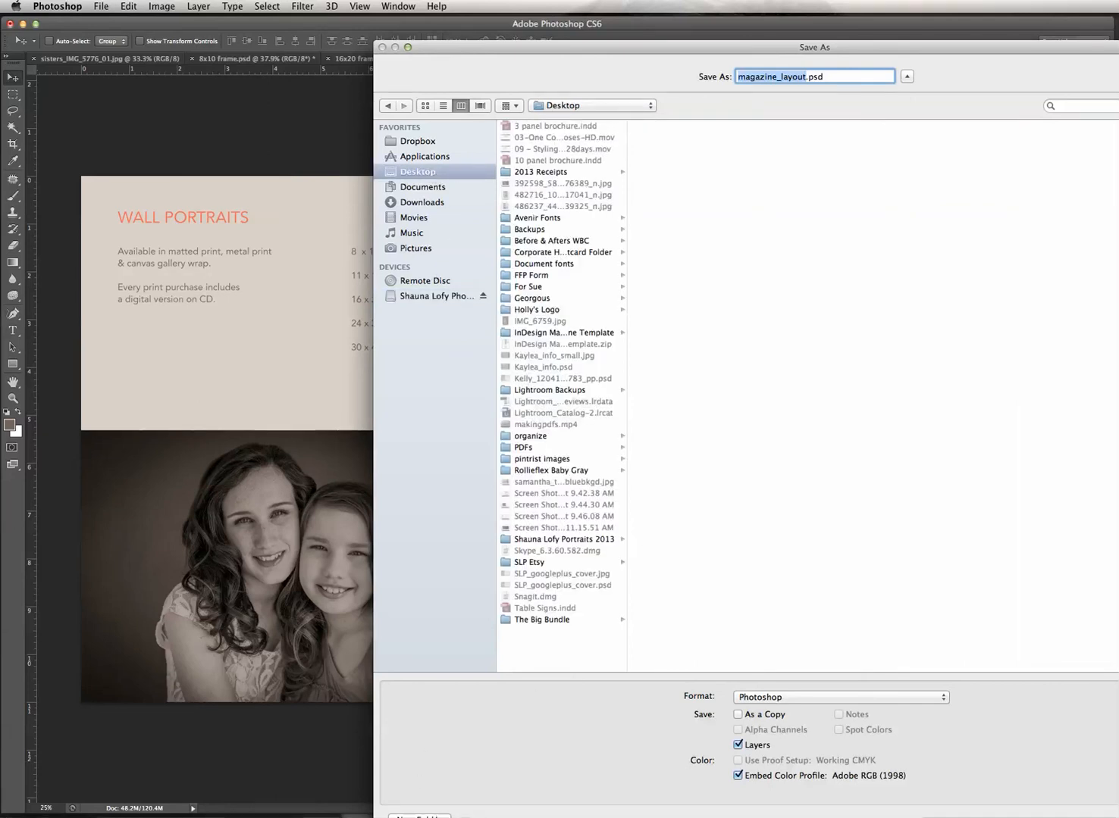
drag(1118, 817, 995, 650)
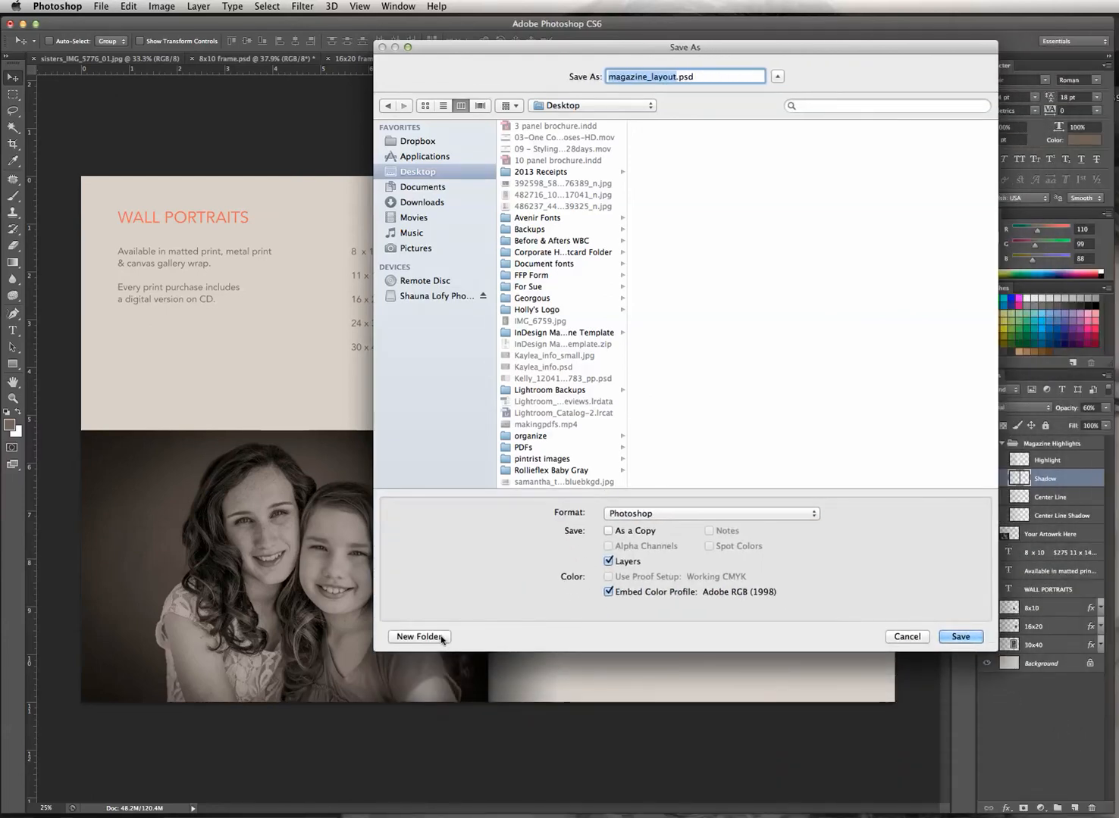
click(443, 638)
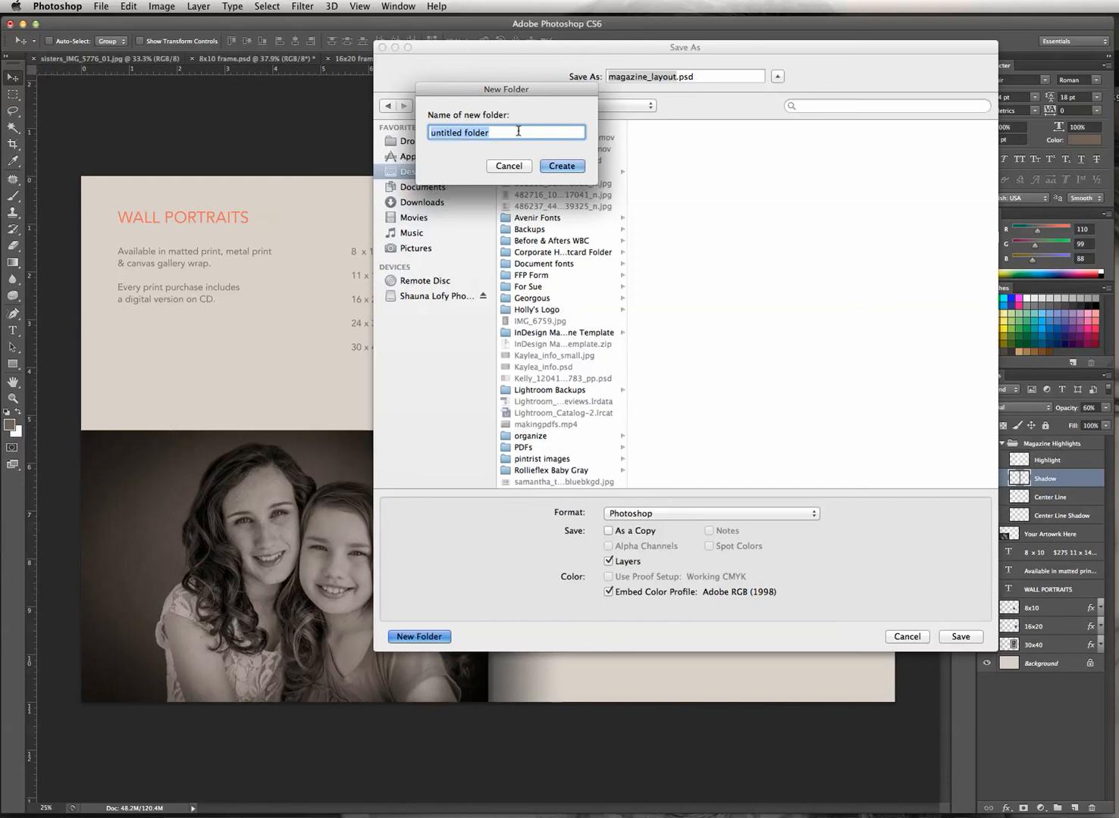
text(Pricing Guide)
click(558, 169)
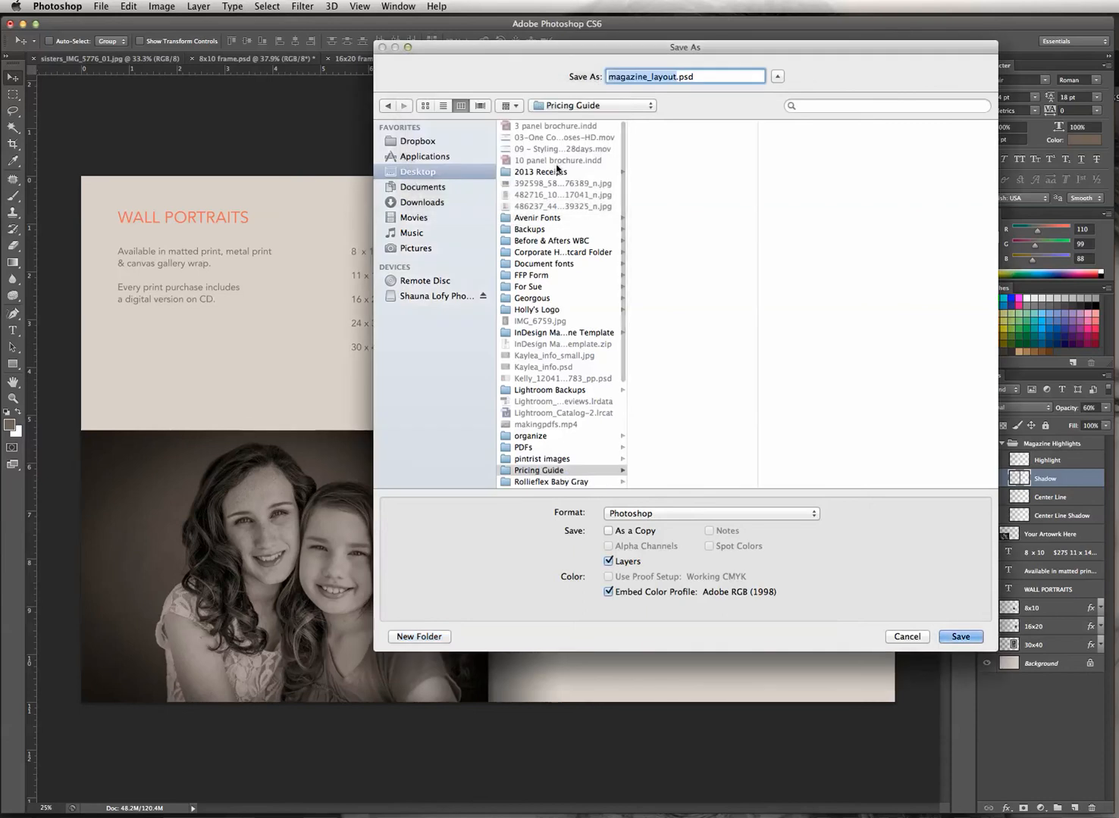
Save the layered magazine_layout.psd in Photoshop format into the Pricing Guide folder with Maximize Compatibility on.
click(553, 473)
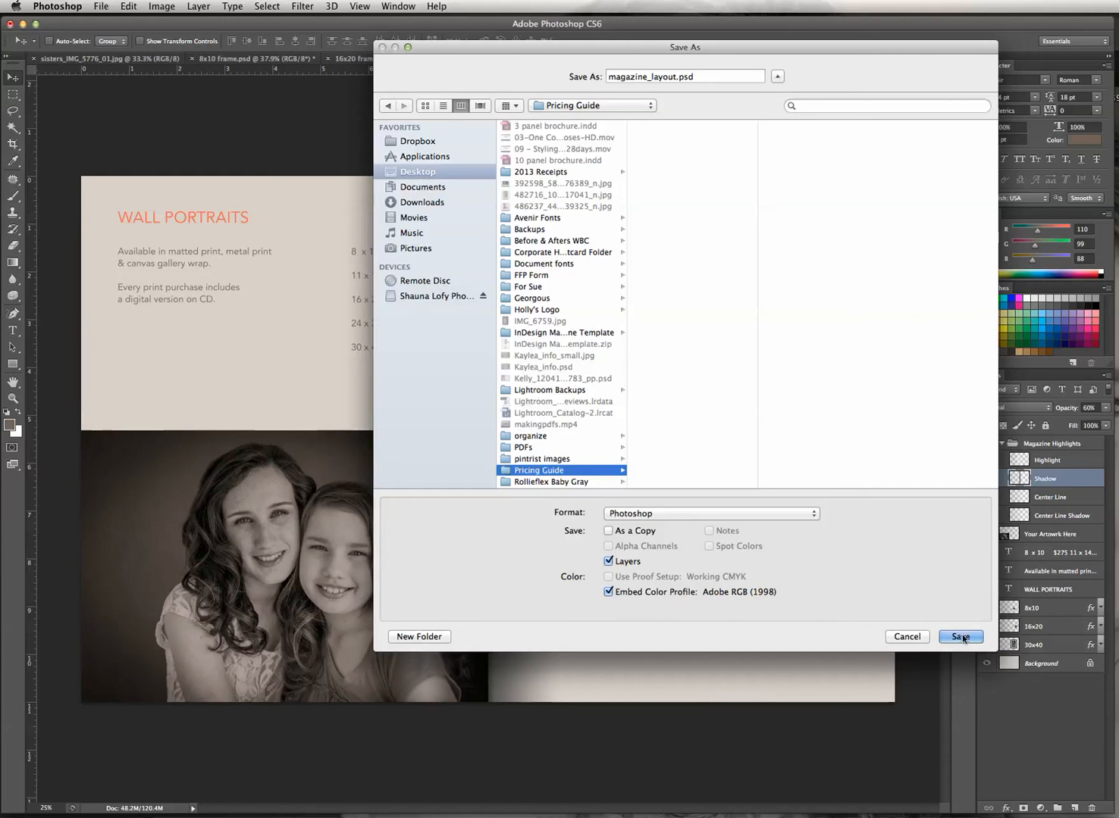
click(793, 515)
click(794, 515)
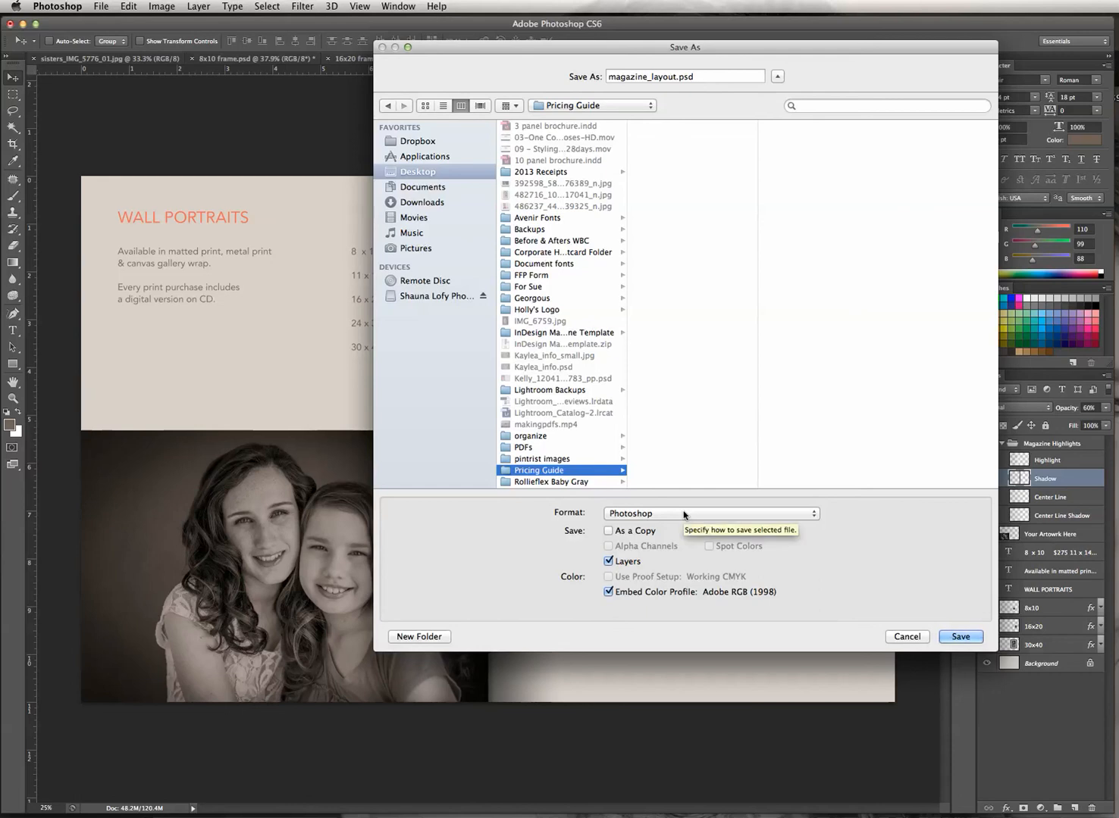
click(682, 514)
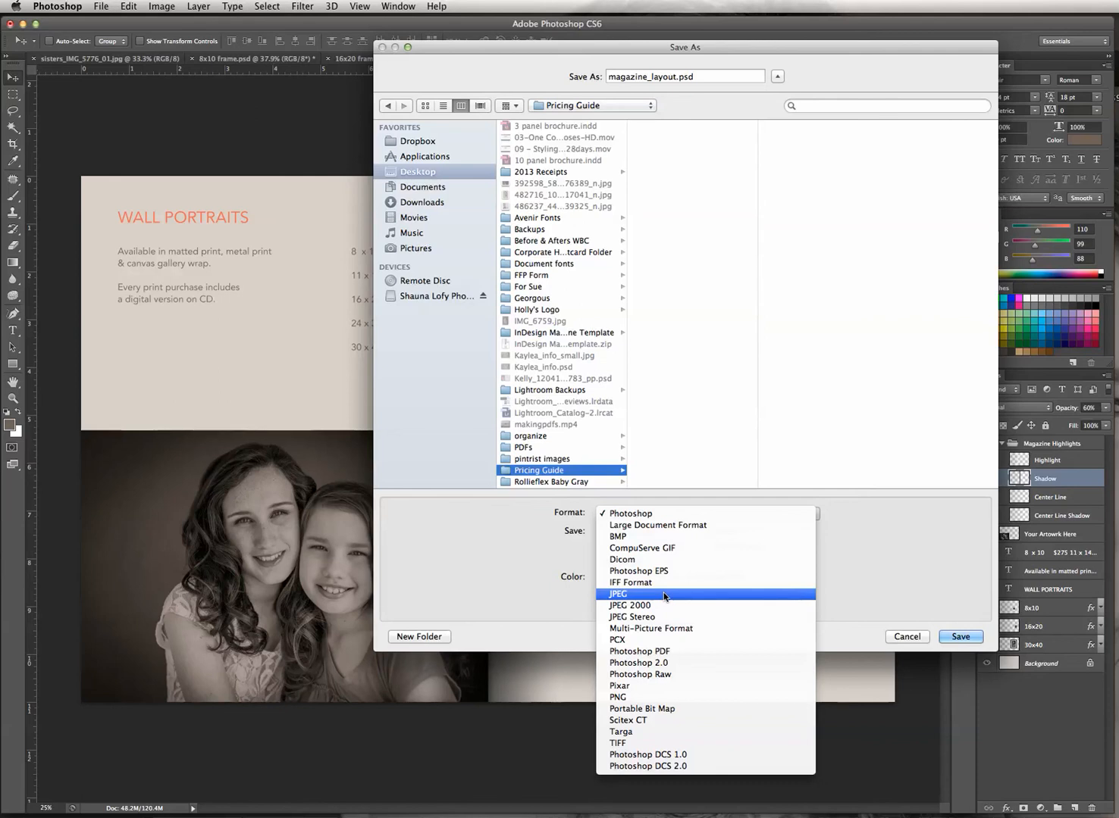
click(659, 515)
click(962, 636)
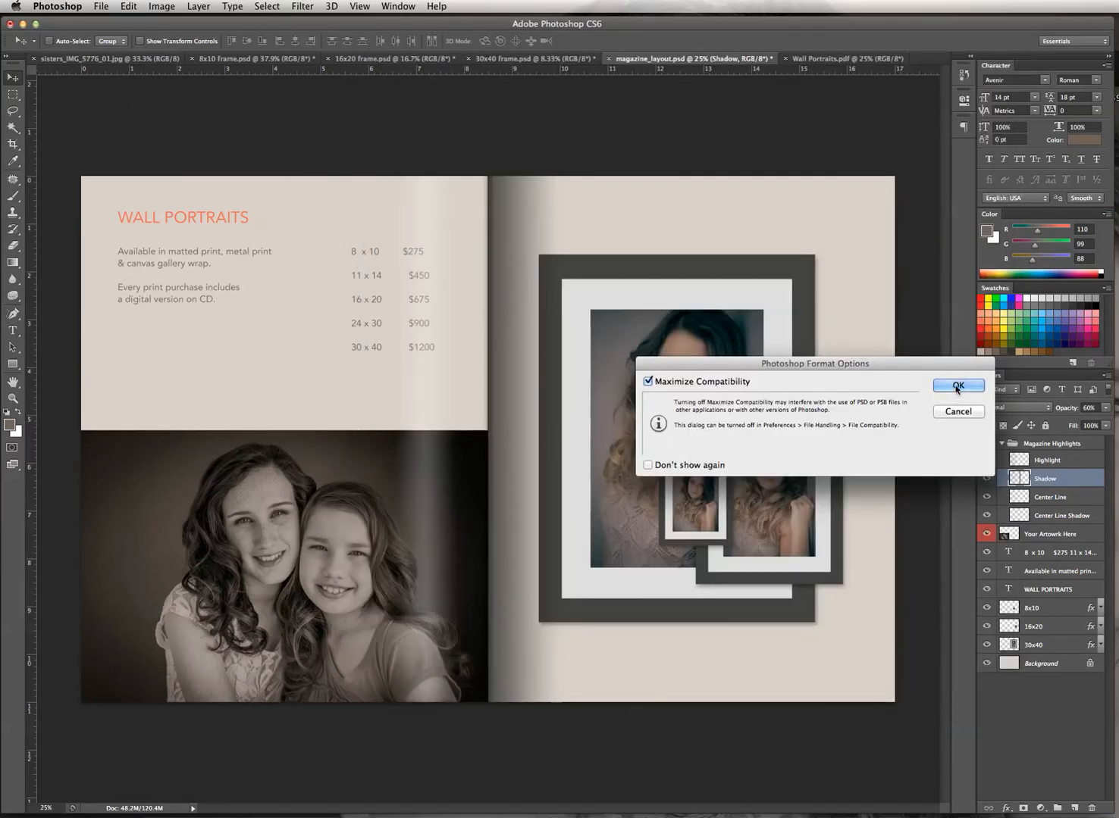
click(954, 386)
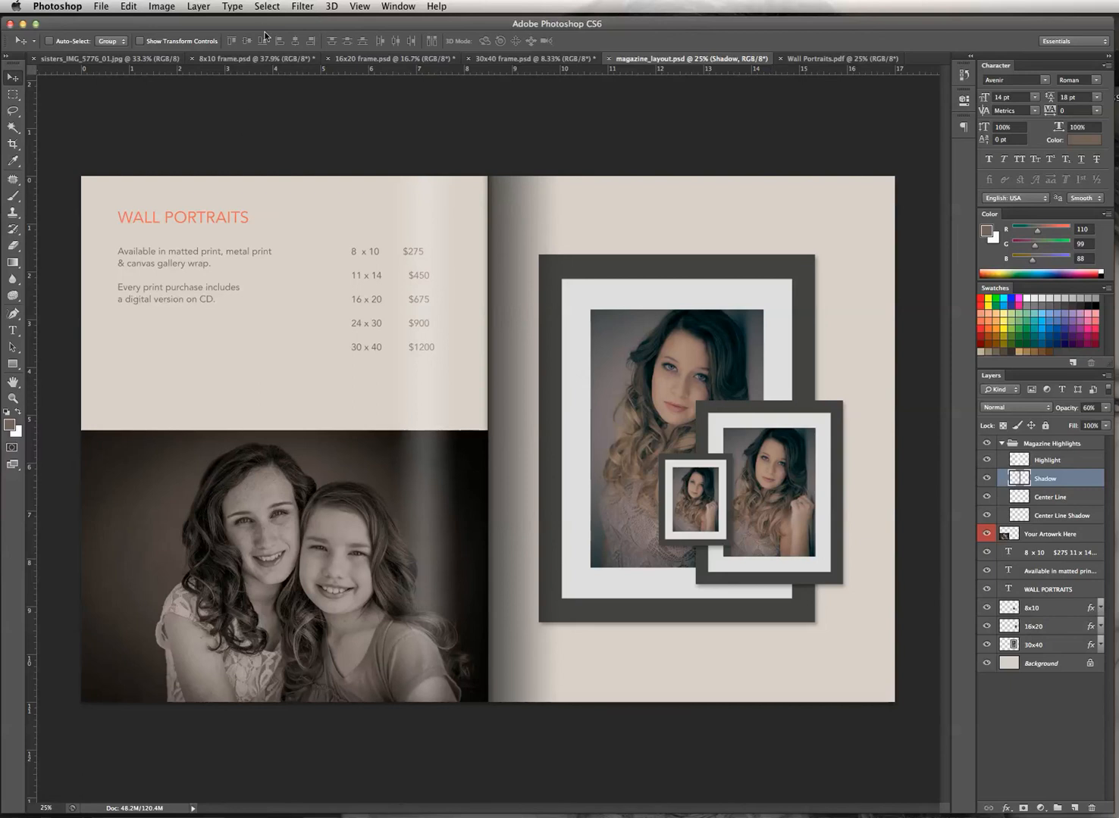
Flatten the image, then create a "PDFs" folder inside Pricing Guide as the destination for saving it.
click(198, 7)
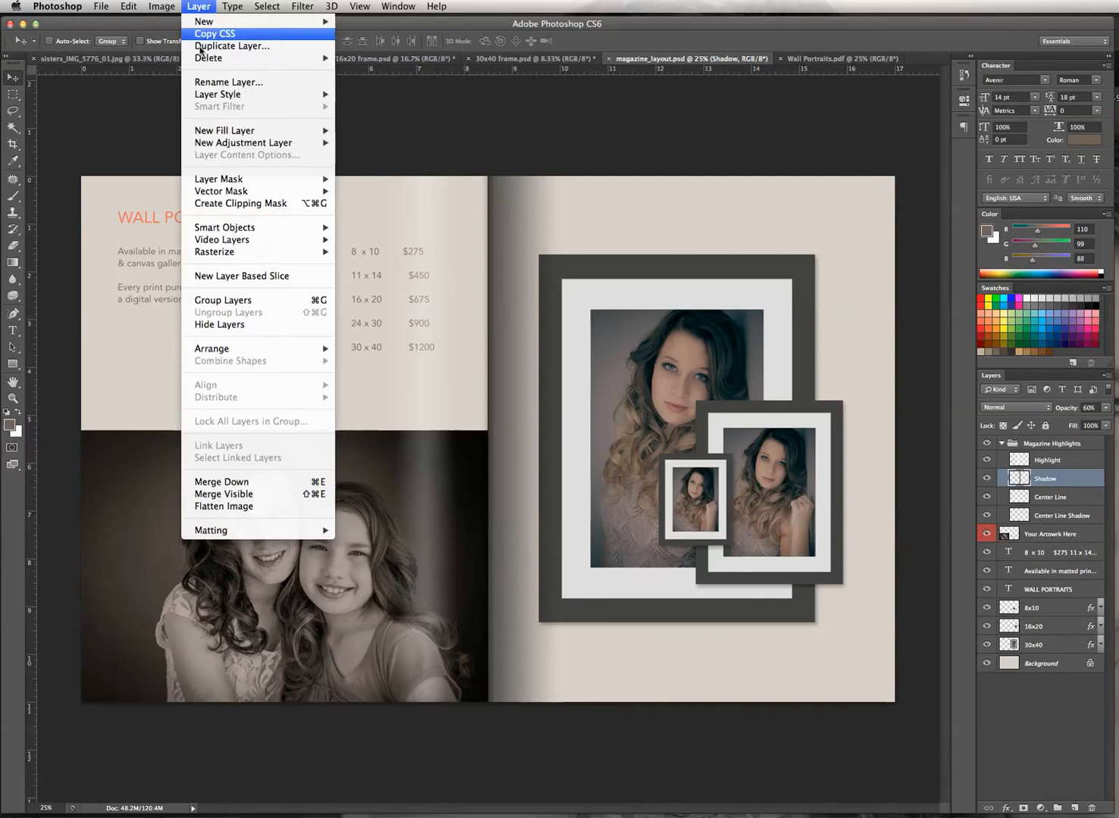
click(236, 507)
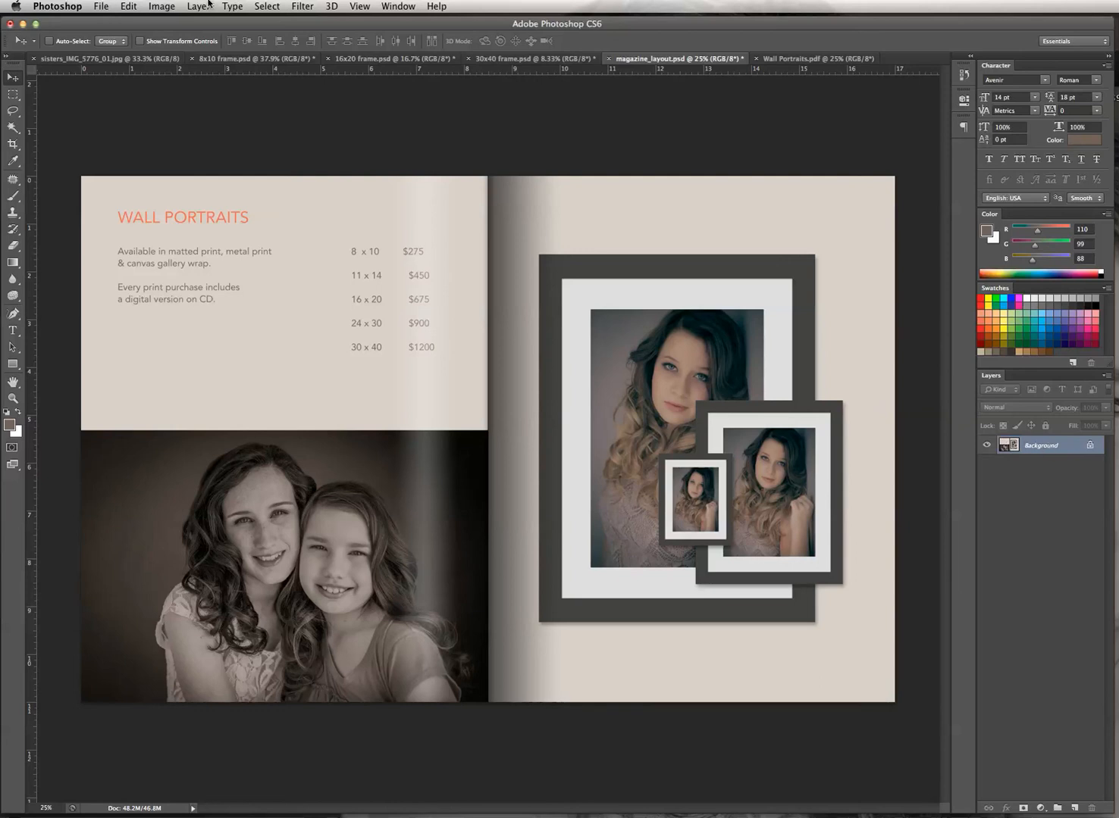
click(104, 9)
click(128, 156)
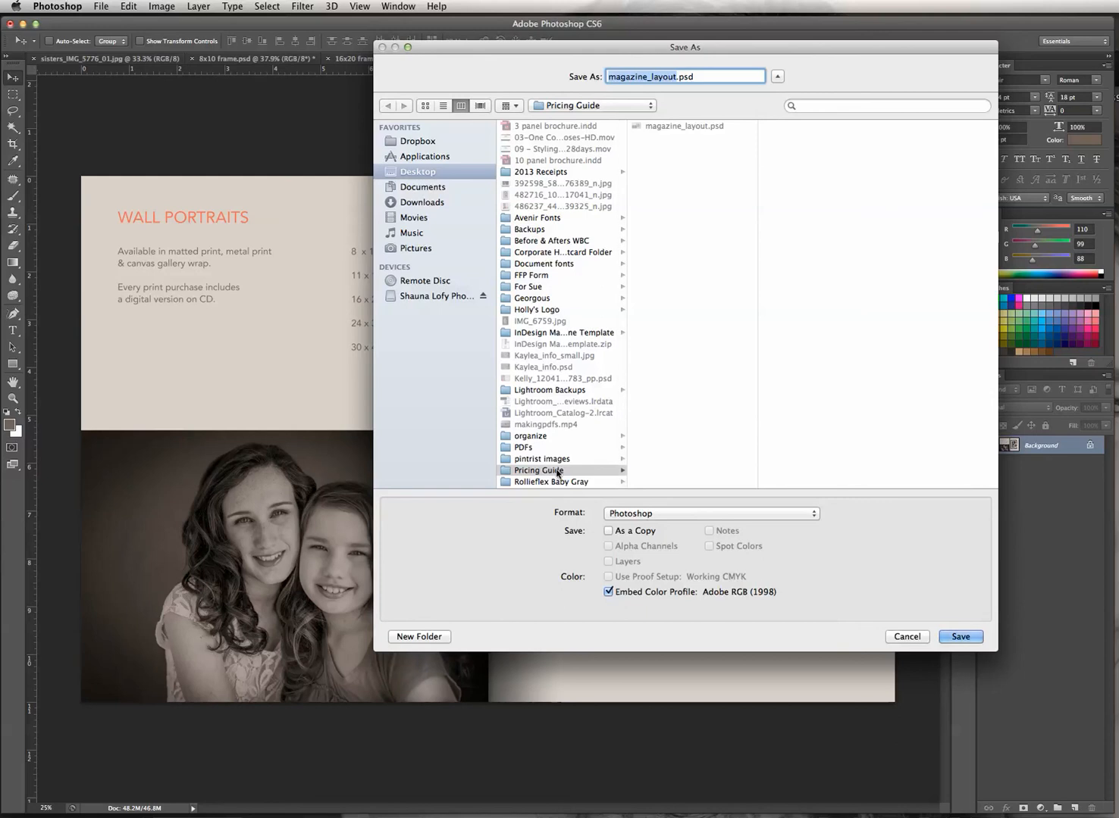
click(562, 473)
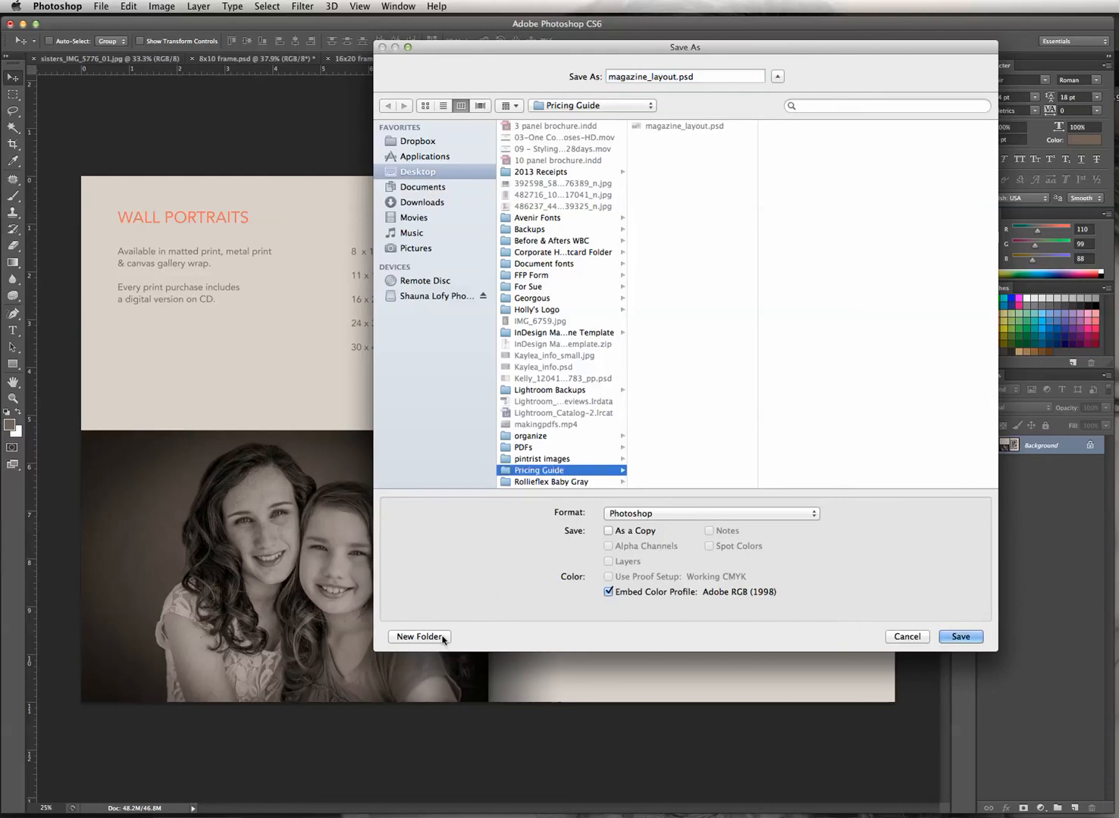
click(441, 638)
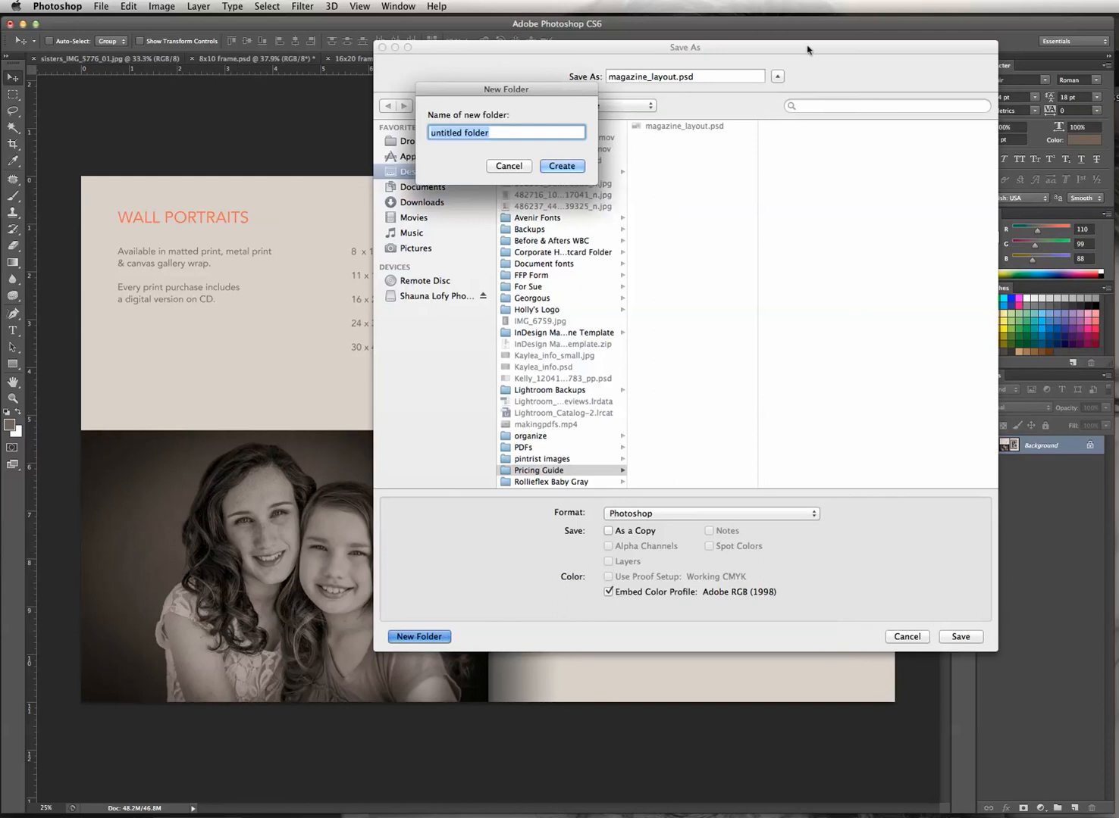
text(PDFs)
key(Return)
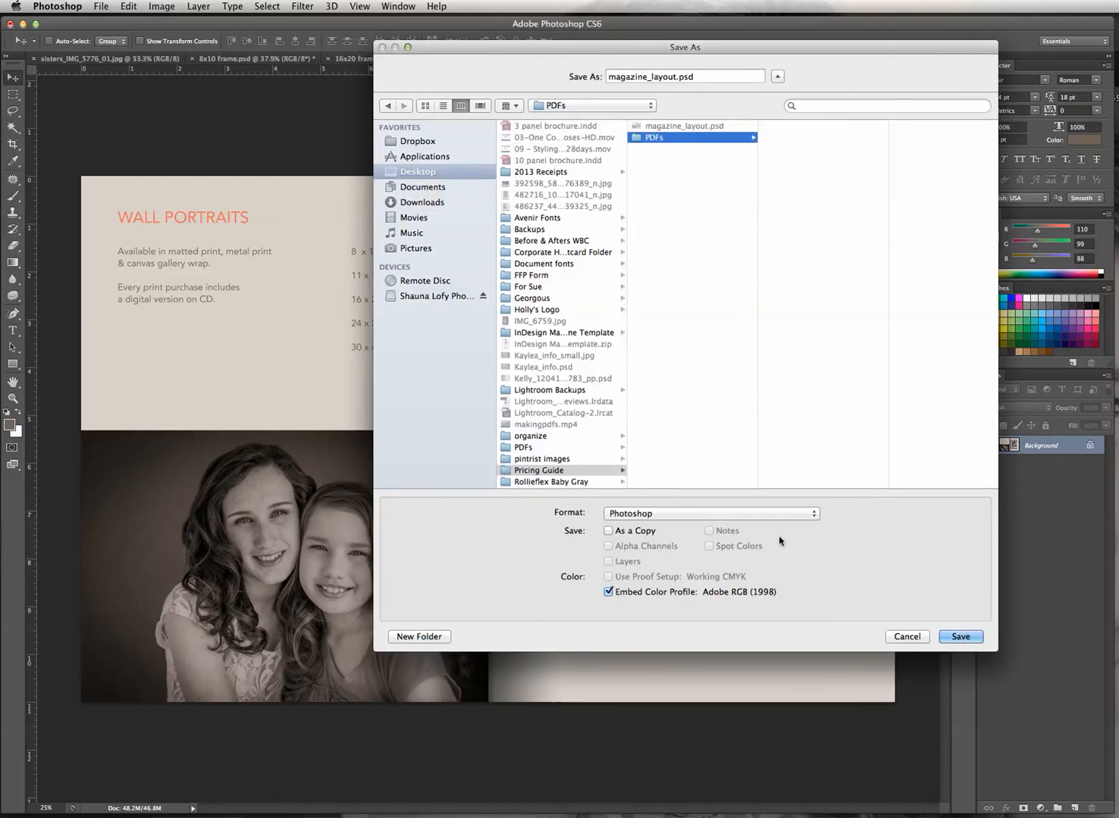
Save the flattened spread as a Photoshop PDF named magazine_layout.pdf in the PDFs folder, turning off the settings-override notice.
click(777, 515)
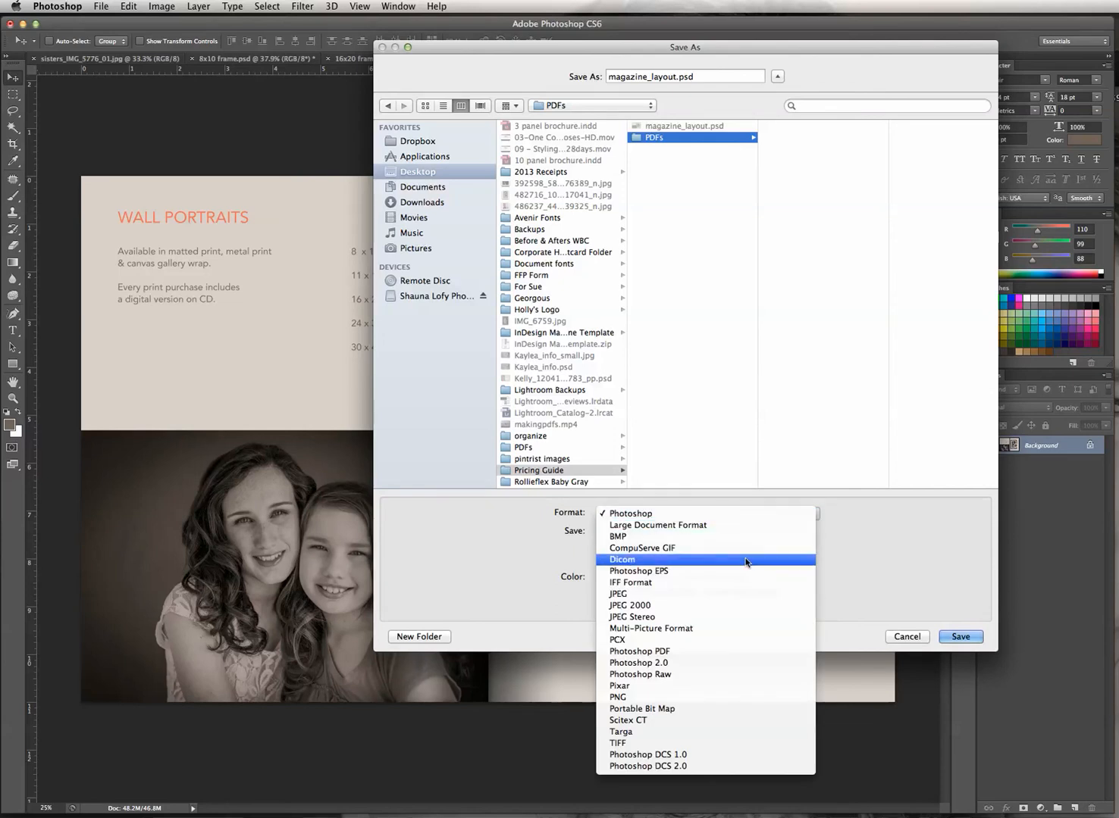
click(657, 652)
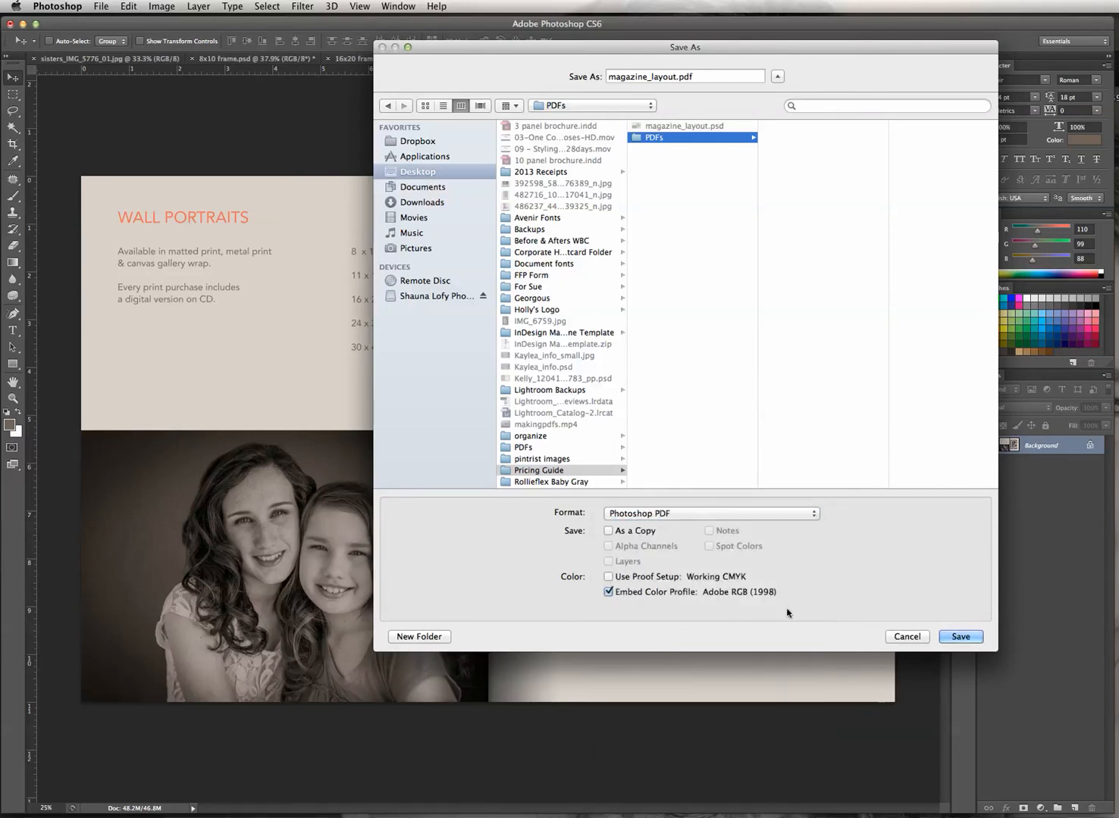
click(962, 636)
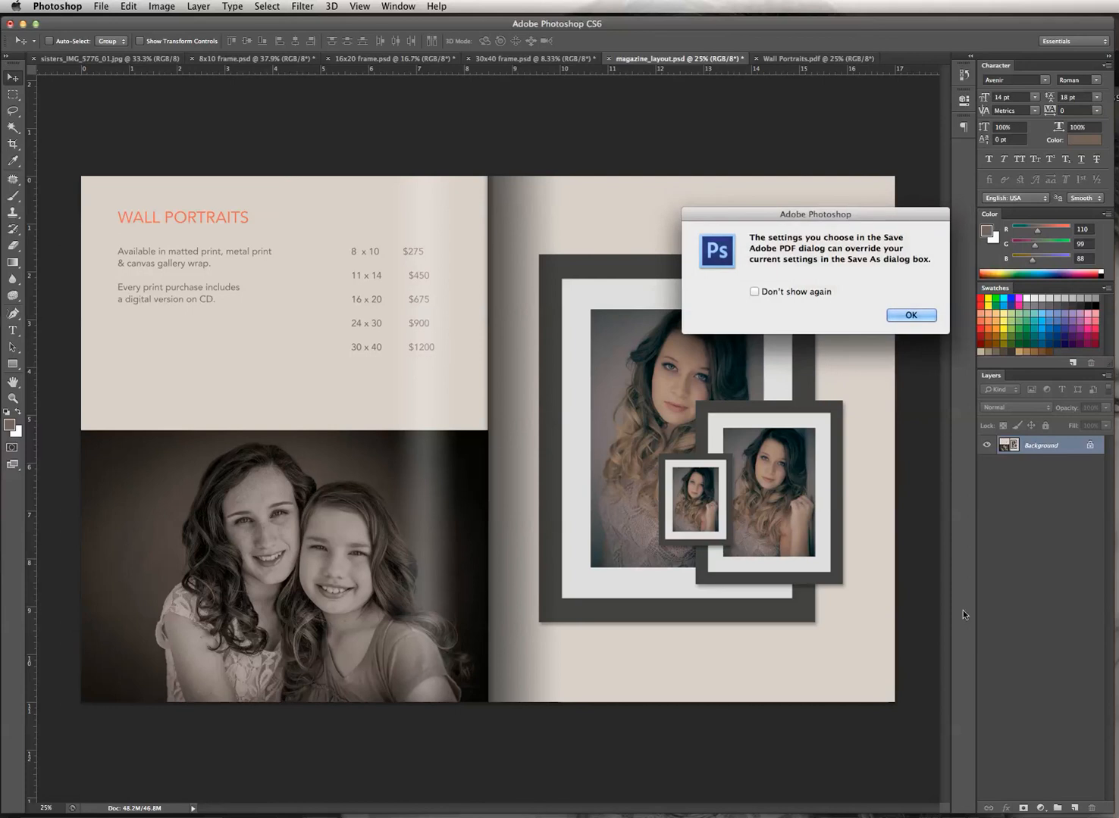
click(754, 291)
click(913, 316)
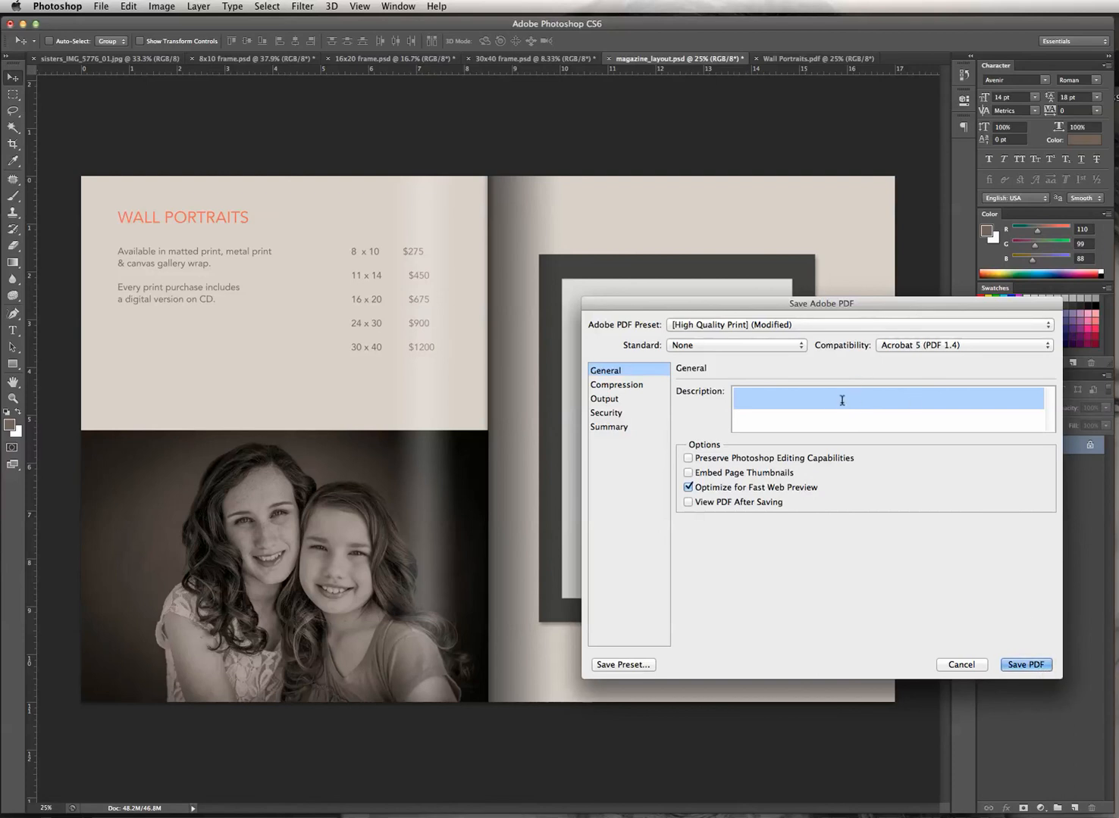
click(1025, 665)
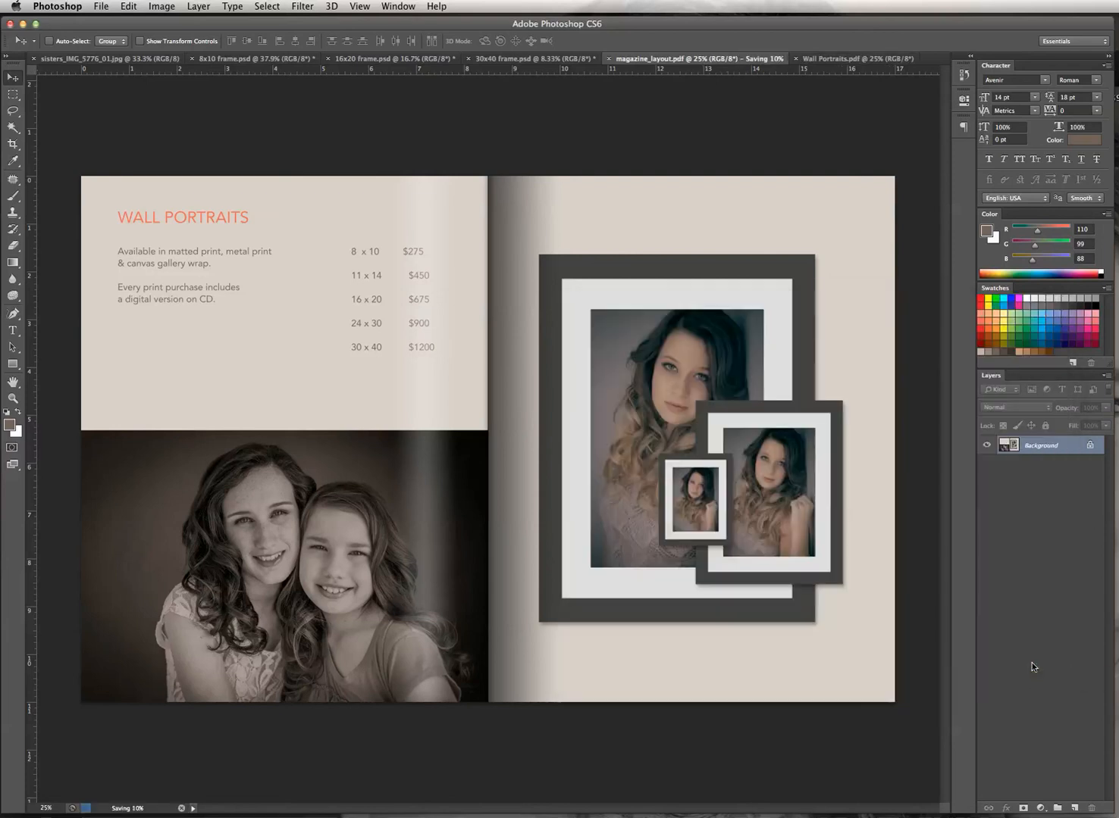